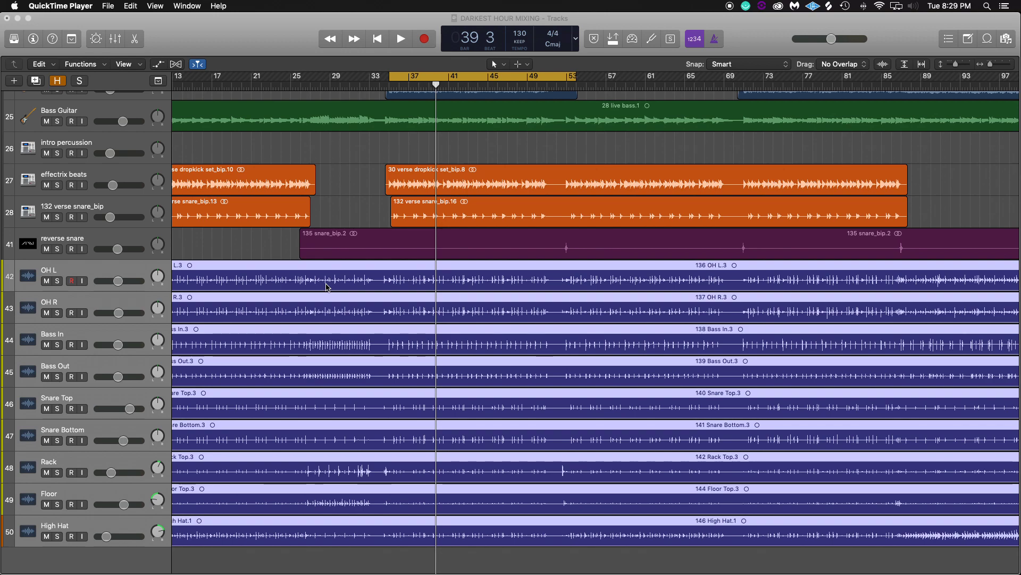
# Step: Play the song, solo the live drum tracks from OH L to High Hat, and stop playback
pyautogui.click(344, 213)
pyautogui.press('space')
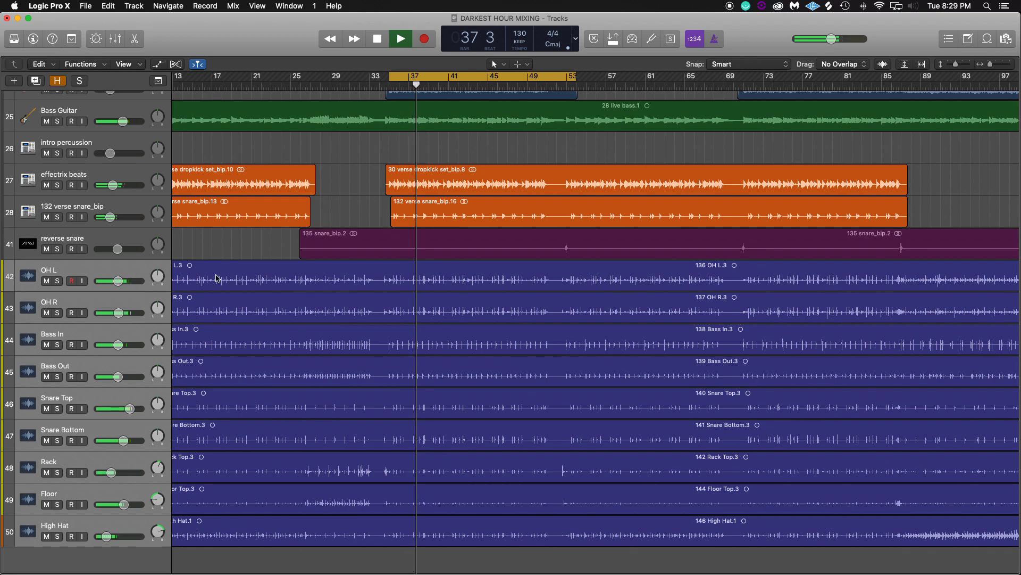
pyautogui.click(215, 277)
pyautogui.press('s')
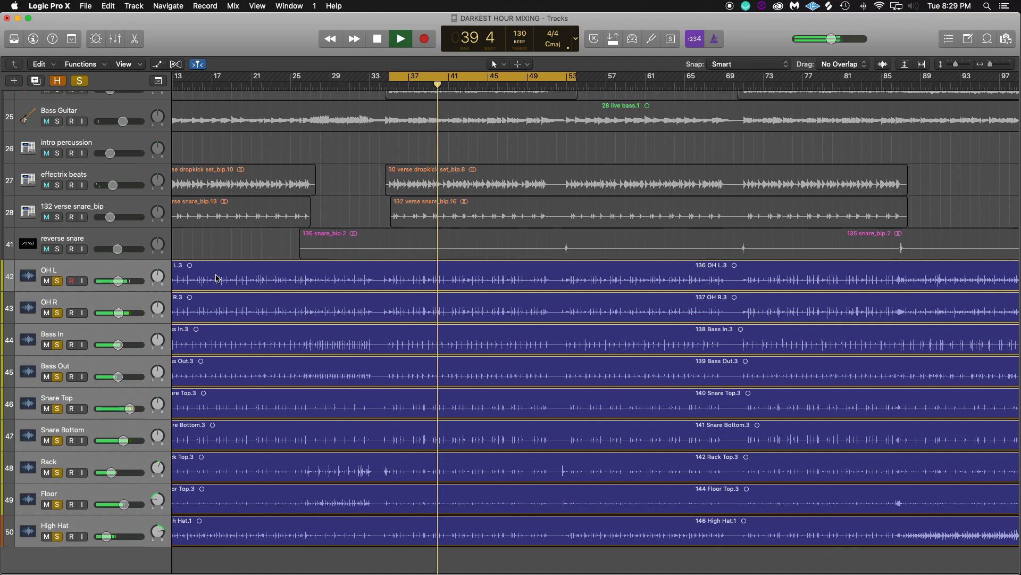
pyautogui.press('space')
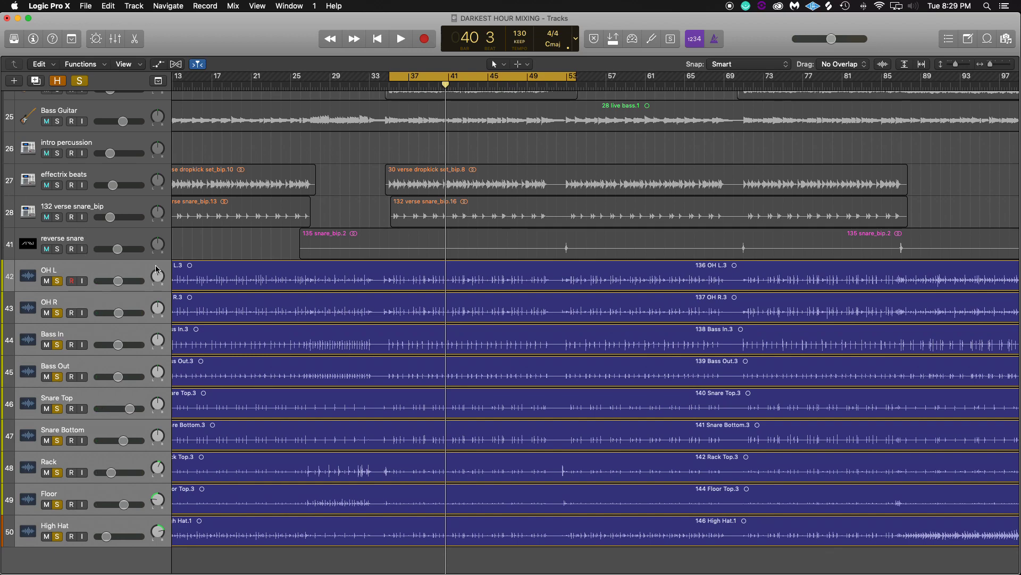
# Step: Give both overhead tracks, OH L and OH R, the wooden drum kit icon from the Drums category
pyautogui.click(116, 271)
pyautogui.keyDown('shift'); pyautogui.click(29, 307); pyautogui.keyUp('shift')
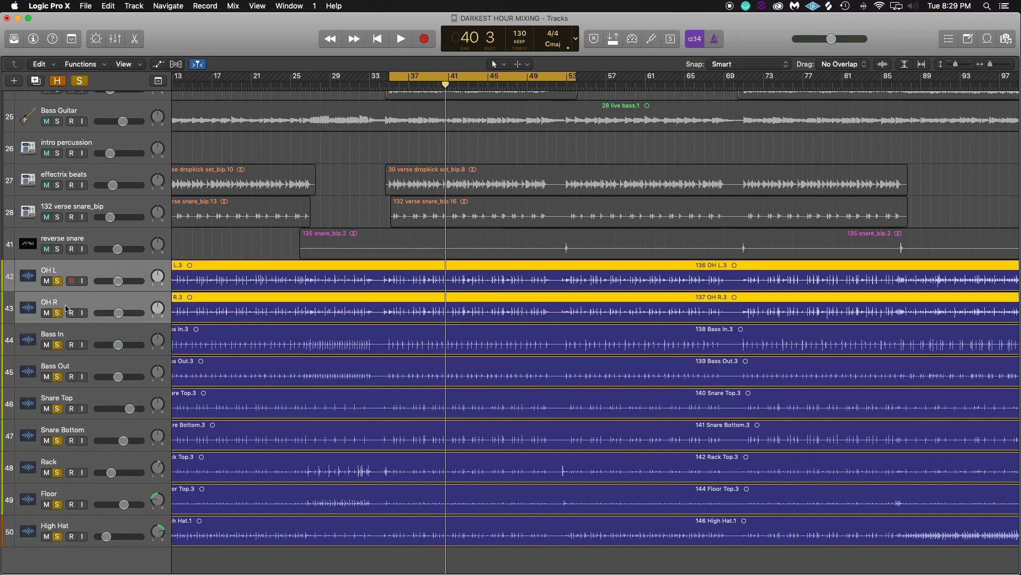
pyautogui.rightClick(30, 307)
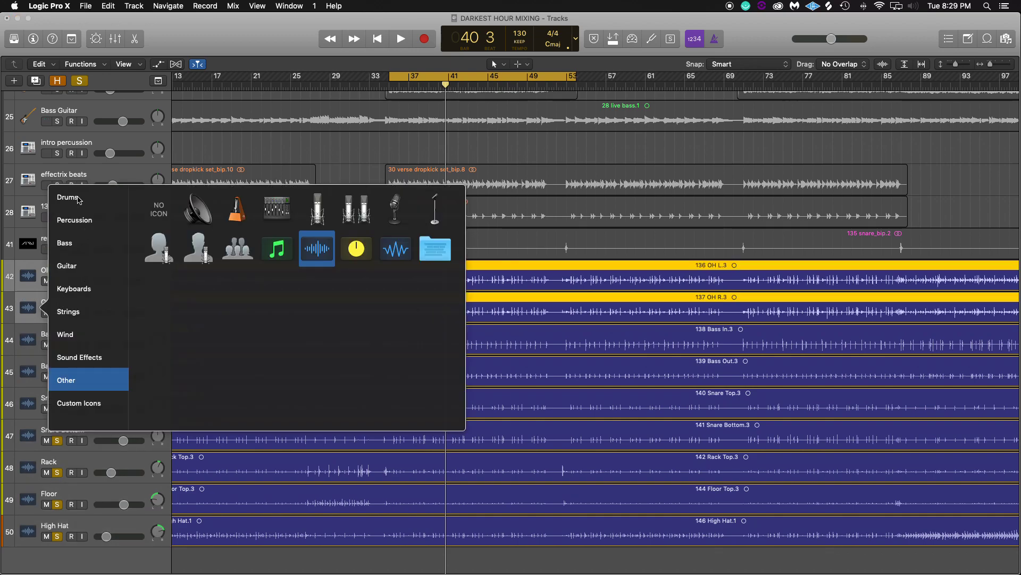
pyautogui.click(78, 200)
pyautogui.click(159, 209)
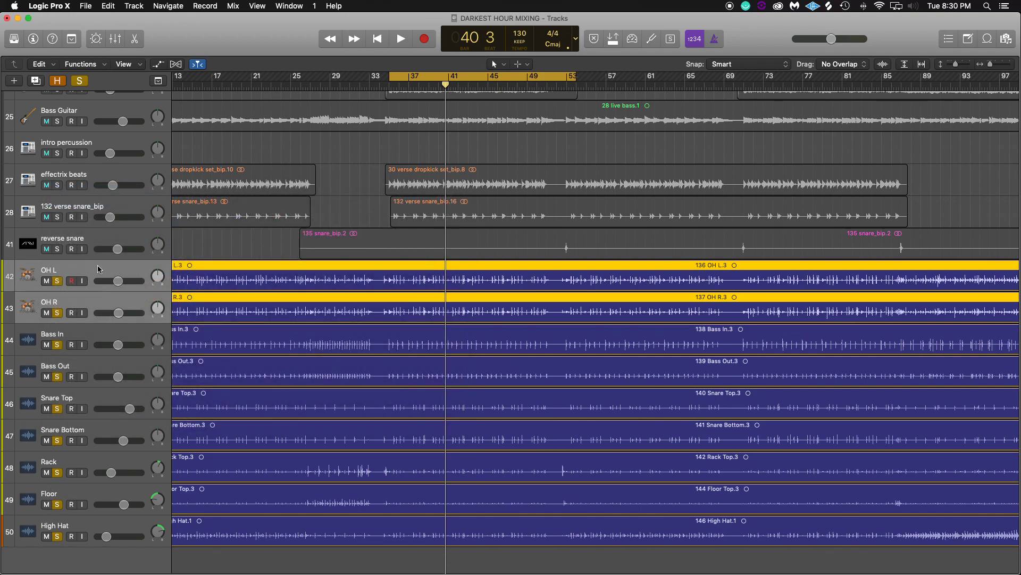
# Step: Assign the copper kick drum icon to the Bass In track and the silver kick drum icon to Bass Out
pyautogui.click(36, 339)
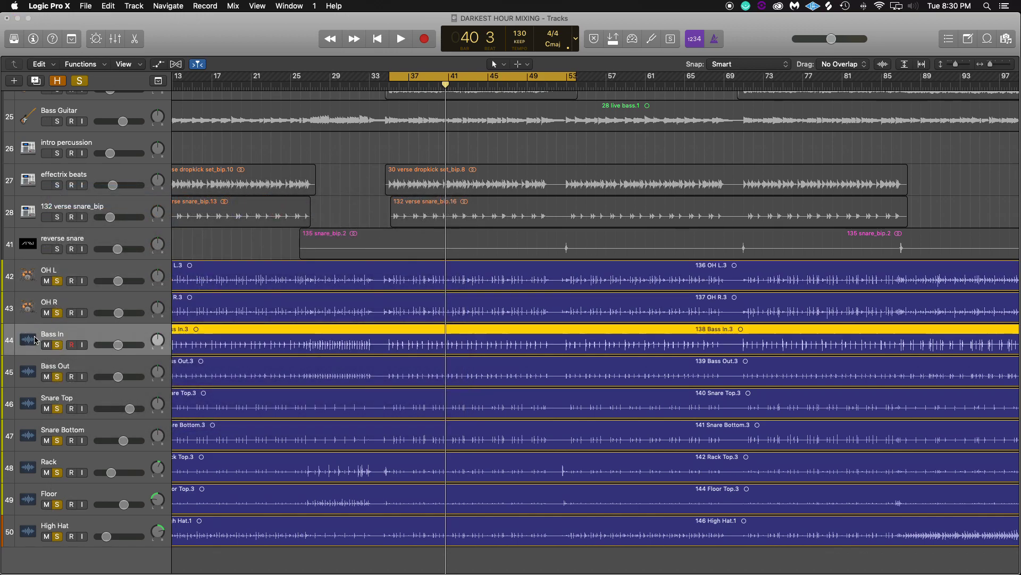
pyautogui.click(35, 340)
pyautogui.click(67, 229)
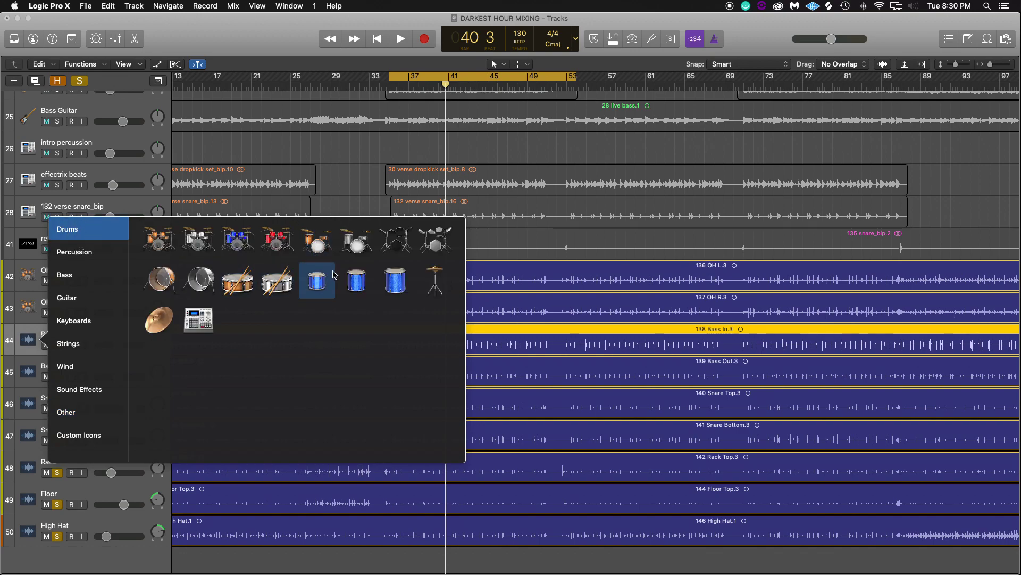
pyautogui.click(159, 279)
pyautogui.click(32, 371)
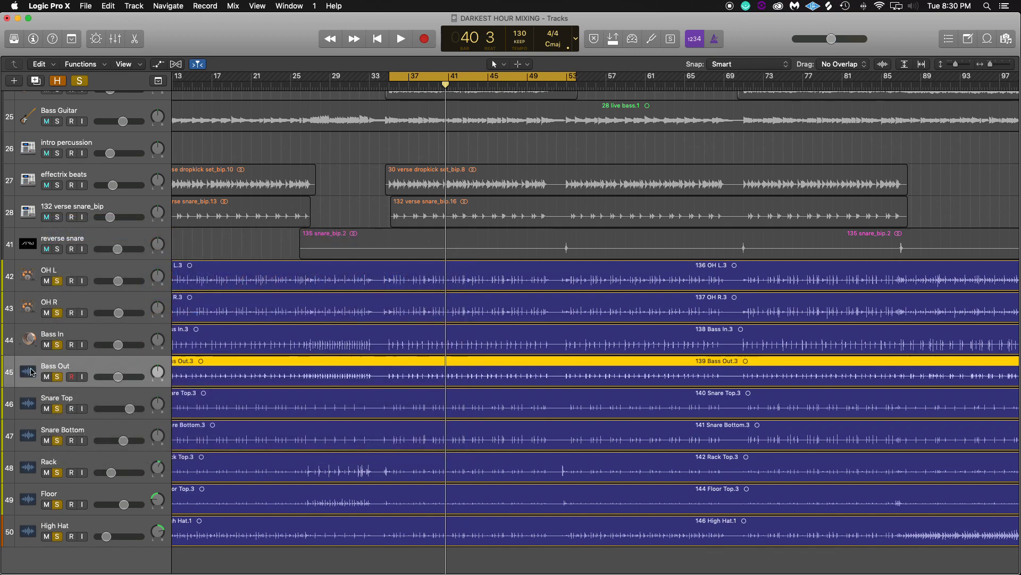
pyautogui.click(30, 371)
pyautogui.click(67, 260)
pyautogui.click(192, 309)
# Step: Assign the wooden snare icon to the Snare Top track and the silver snare icon to Snare Bottom
pyautogui.click(29, 403)
pyautogui.click(28, 403)
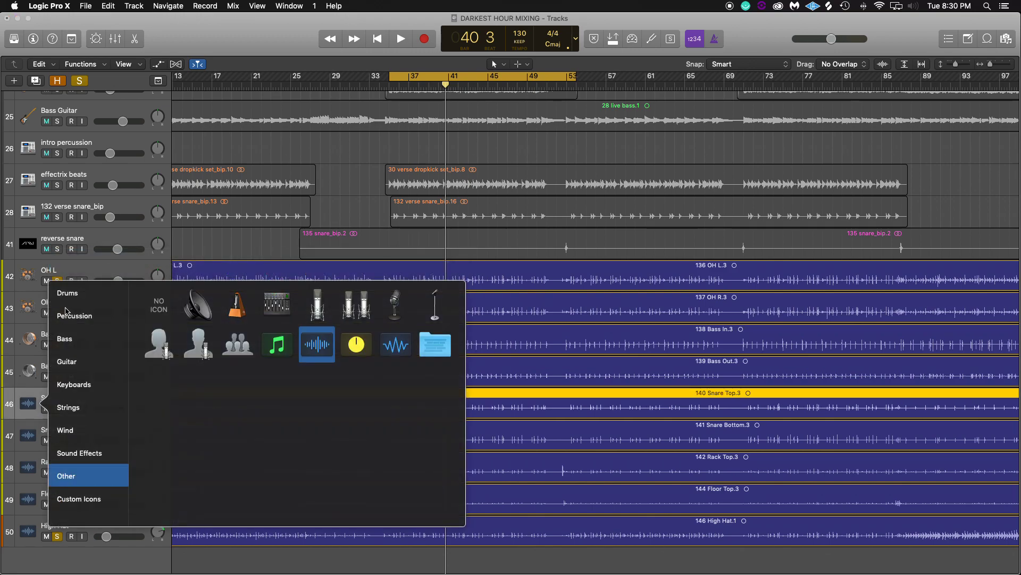
pyautogui.click(67, 293)
pyautogui.click(237, 342)
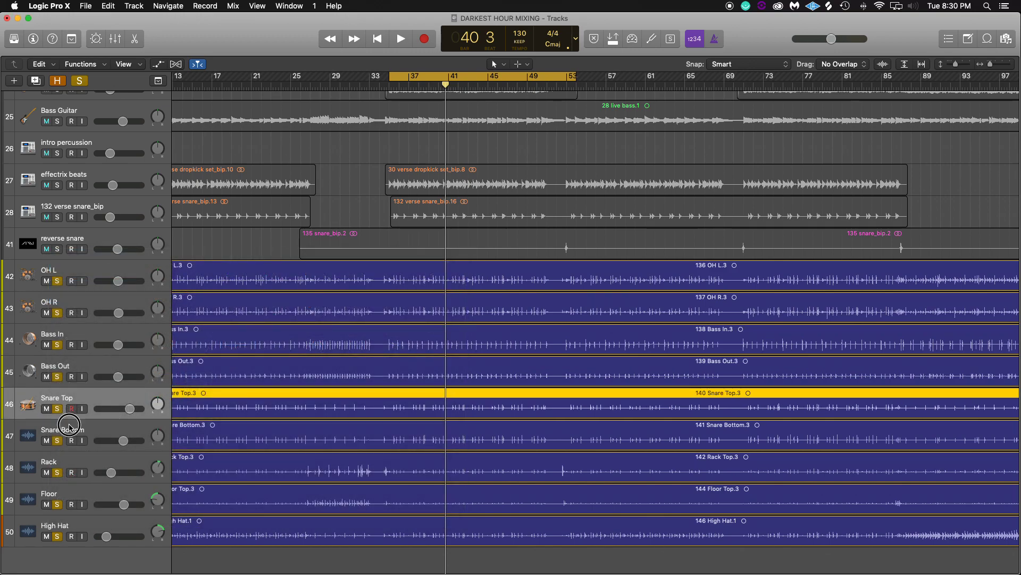
pyautogui.click(27, 435)
pyautogui.click(28, 435)
pyautogui.click(67, 325)
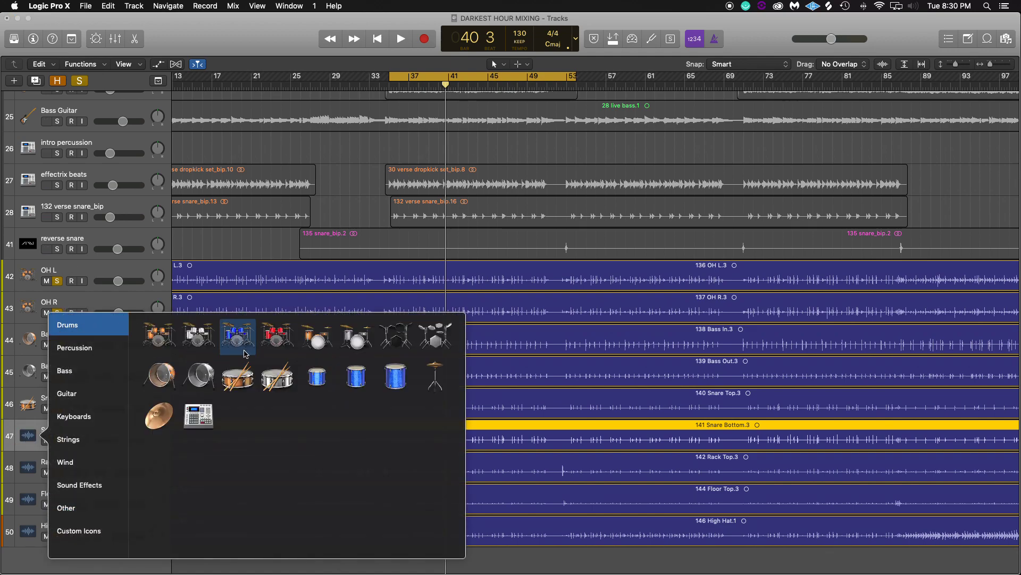
pyautogui.click(276, 377)
# Step: Assign the smallest blue tom icon to the Rack track and the largest blue tom icon to Floor
pyautogui.click(49, 464)
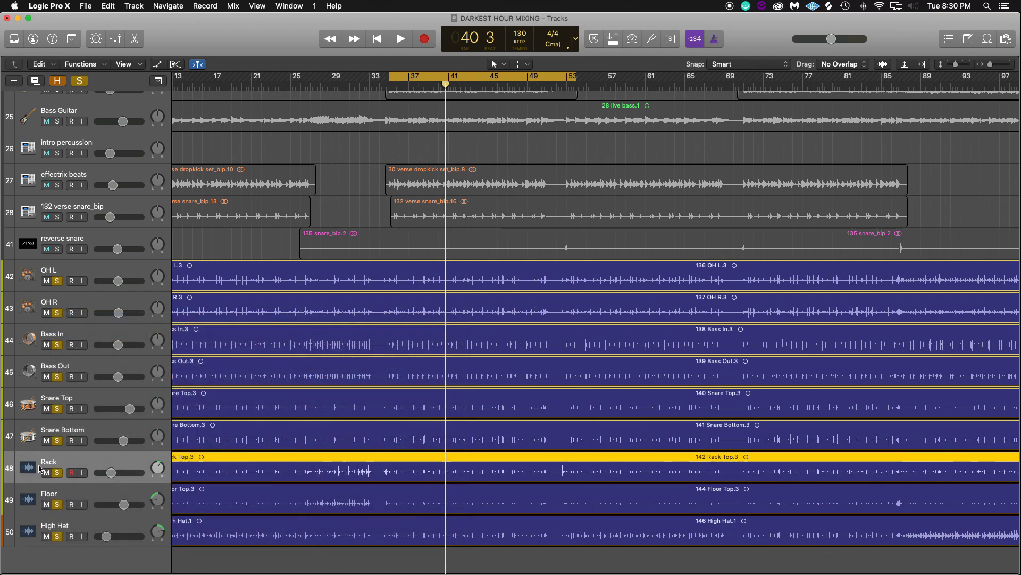
pyautogui.click(28, 468)
pyautogui.click(67, 340)
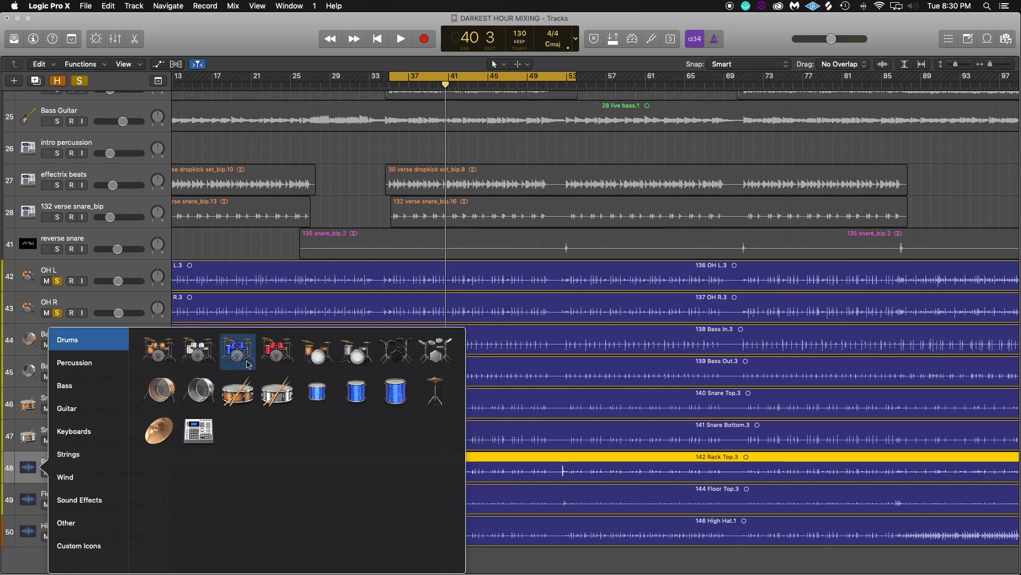
pyautogui.click(317, 391)
pyautogui.click(32, 500)
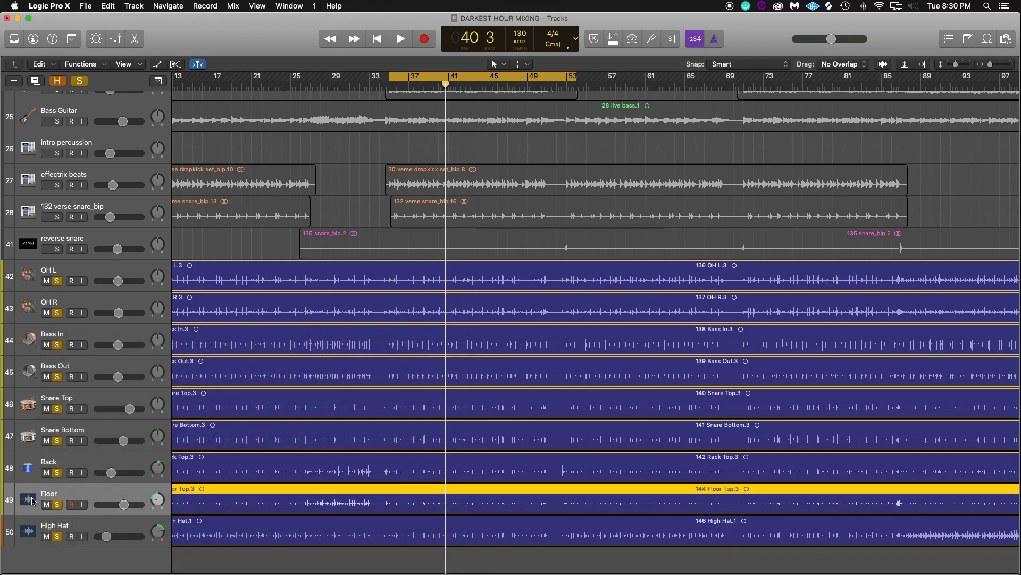
pyautogui.click(31, 500)
pyautogui.click(76, 339)
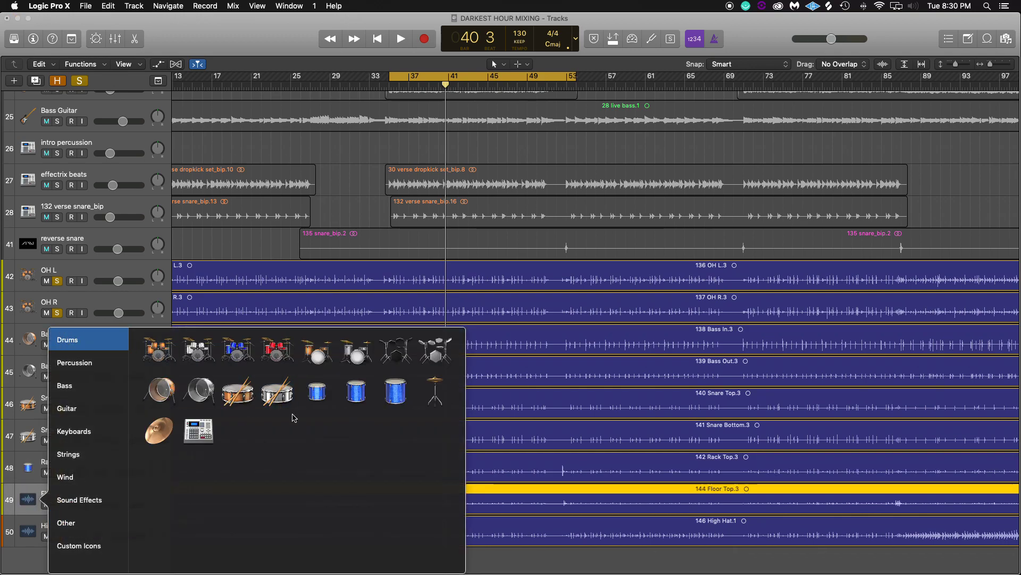
pyautogui.click(395, 392)
# Step: Assign the hi-hat stand icon from the Drums category to the High Hat track
pyautogui.click(29, 531)
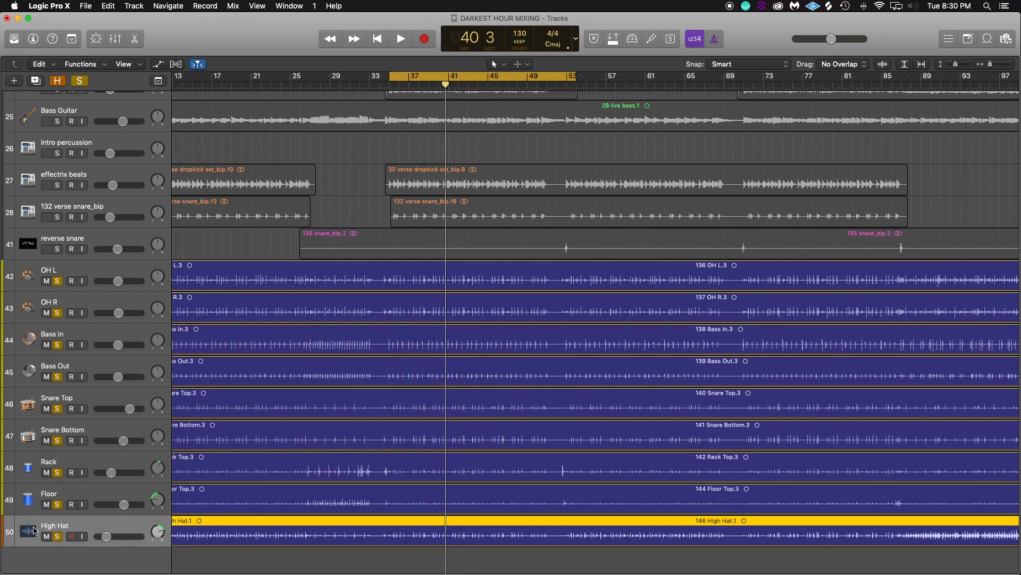
pyautogui.click(28, 531)
pyautogui.click(74, 341)
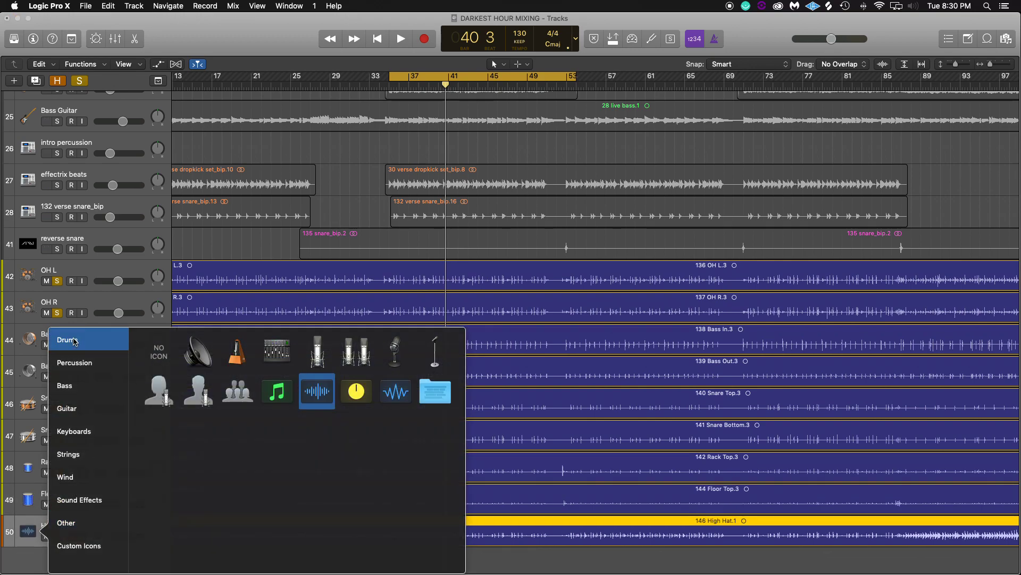
pyautogui.click(436, 387)
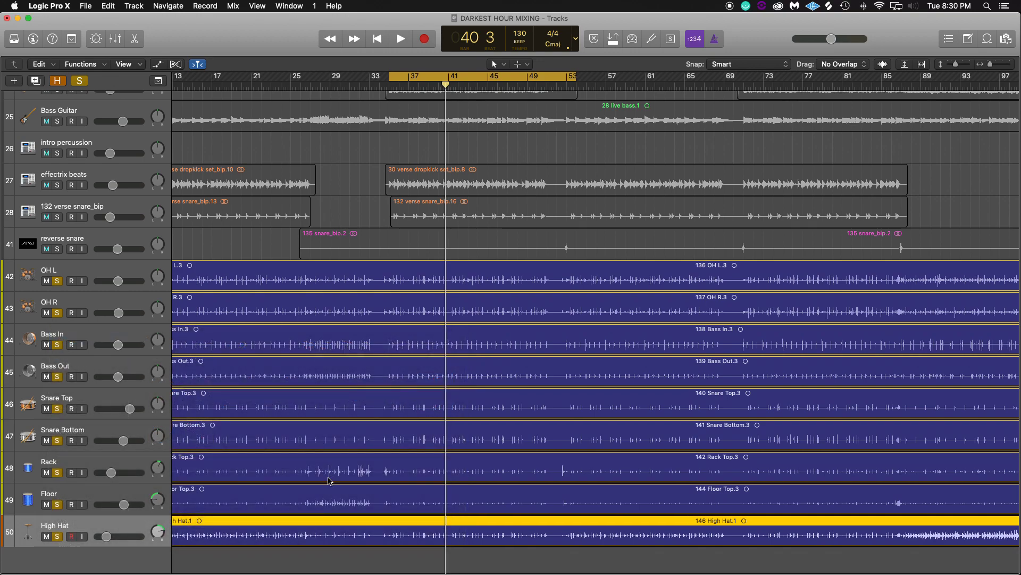
# Step: Show the mixer and unsolo every live drum channel except Bass In
pyautogui.press('x')
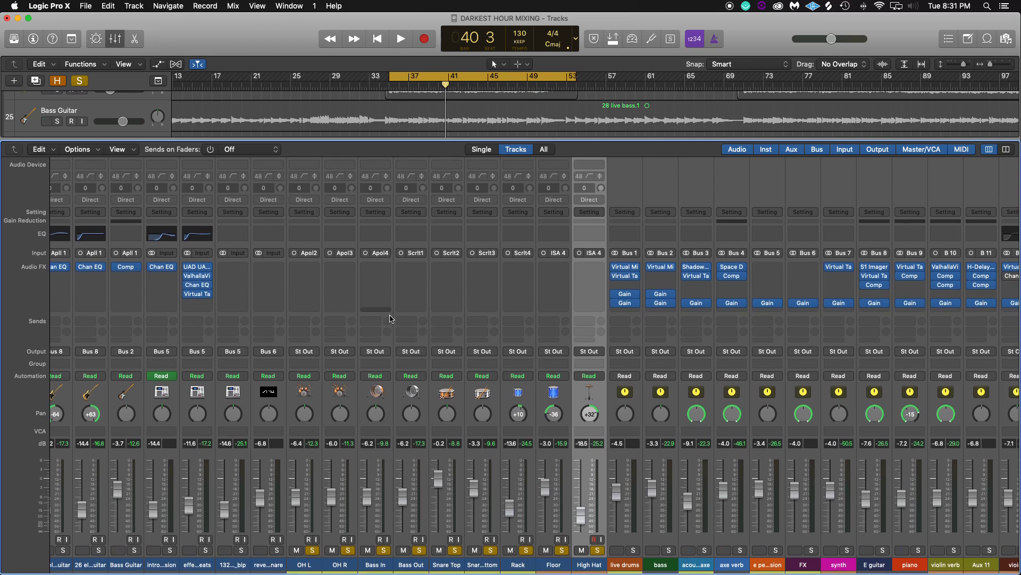
pyautogui.click(312, 550)
pyautogui.click(348, 549)
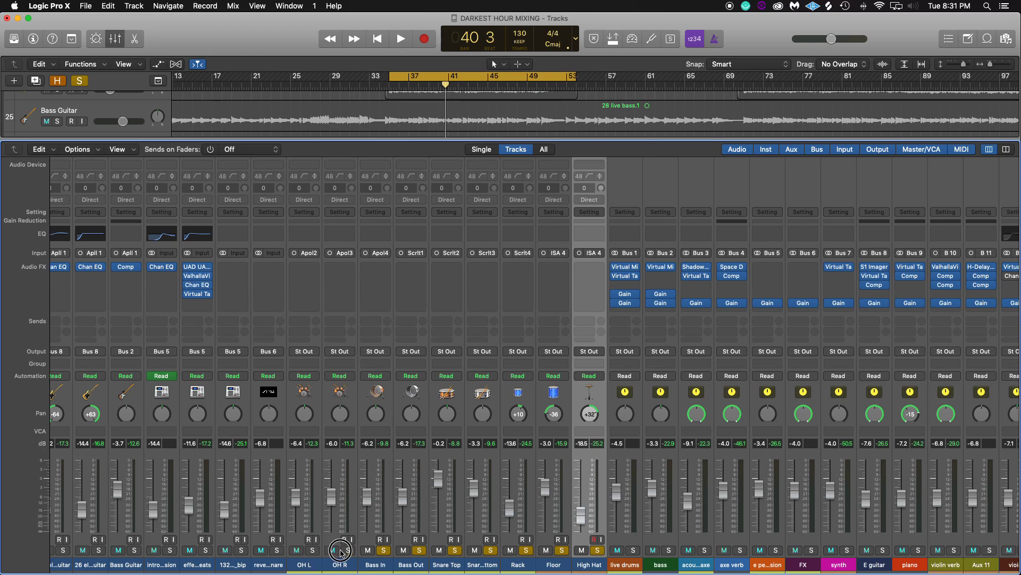
pyautogui.click(419, 550)
pyautogui.click(455, 550)
pyautogui.click(490, 549)
pyautogui.click(526, 550)
pyautogui.click(562, 549)
pyautogui.click(598, 550)
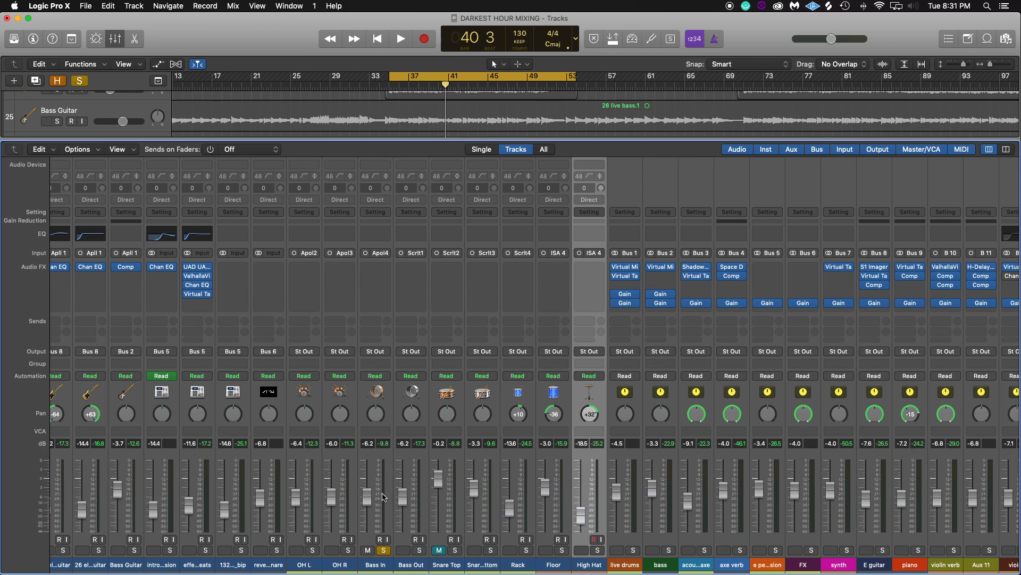
# Step: Raise the Bass In fader to -0.1 dB during playback and insert Softube's Console 1 plug-in on its channel
pyautogui.press('space')
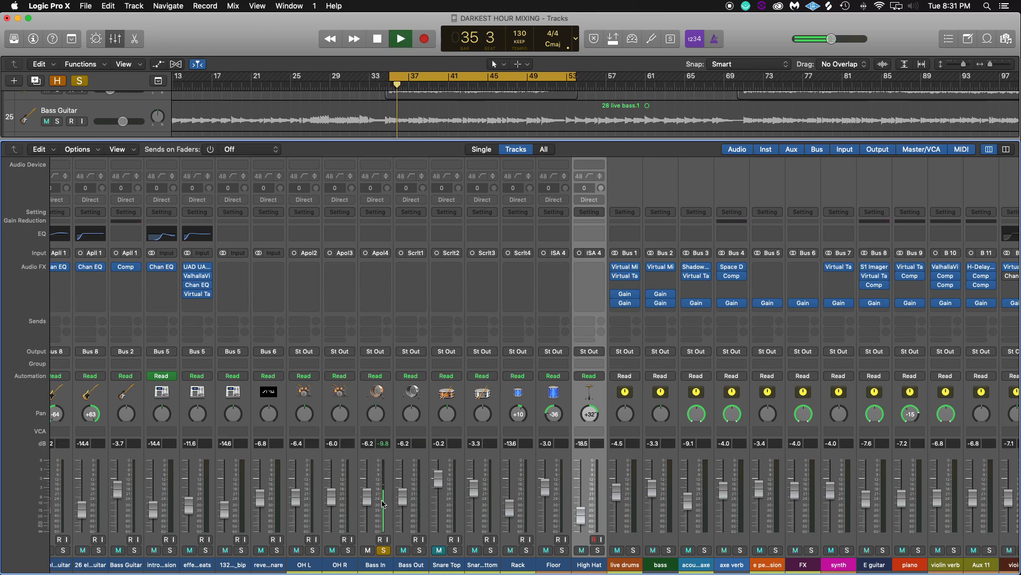
pyautogui.moveTo(371, 501); pyautogui.dragTo(367, 463)
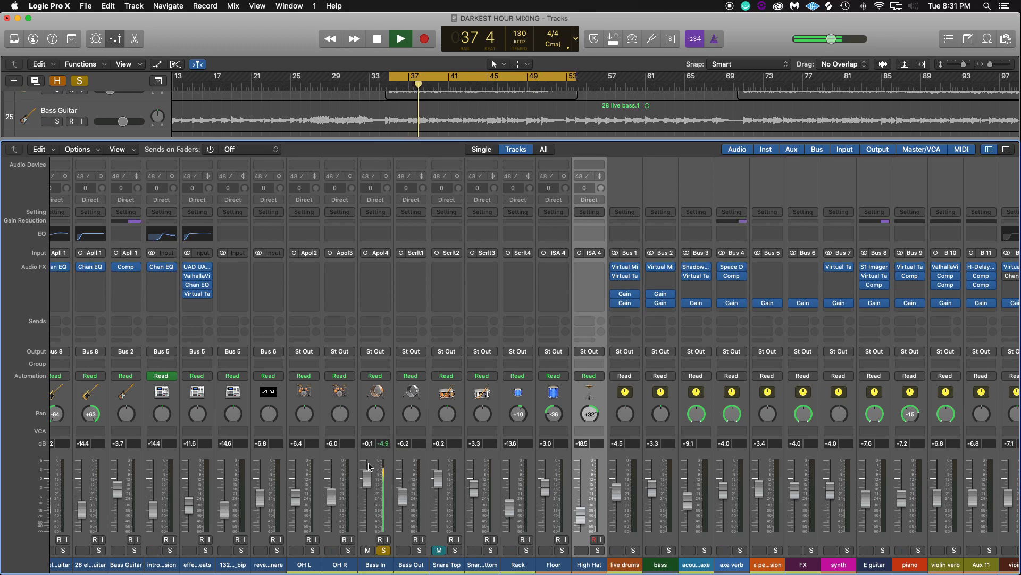
pyautogui.click(375, 269)
pyautogui.moveTo(401, 460)
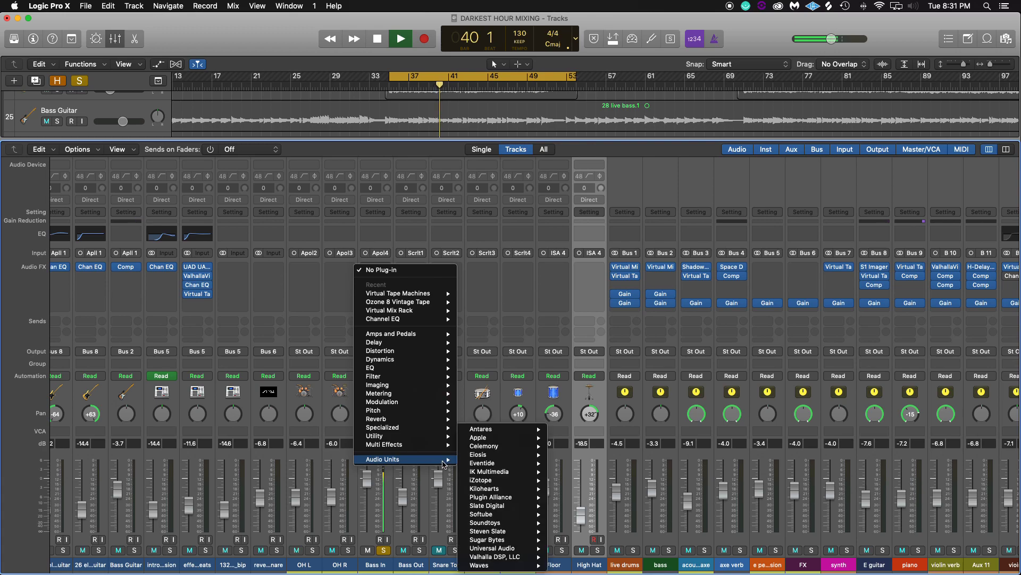
pyautogui.moveTo(511, 514)
pyautogui.moveTo(576, 517)
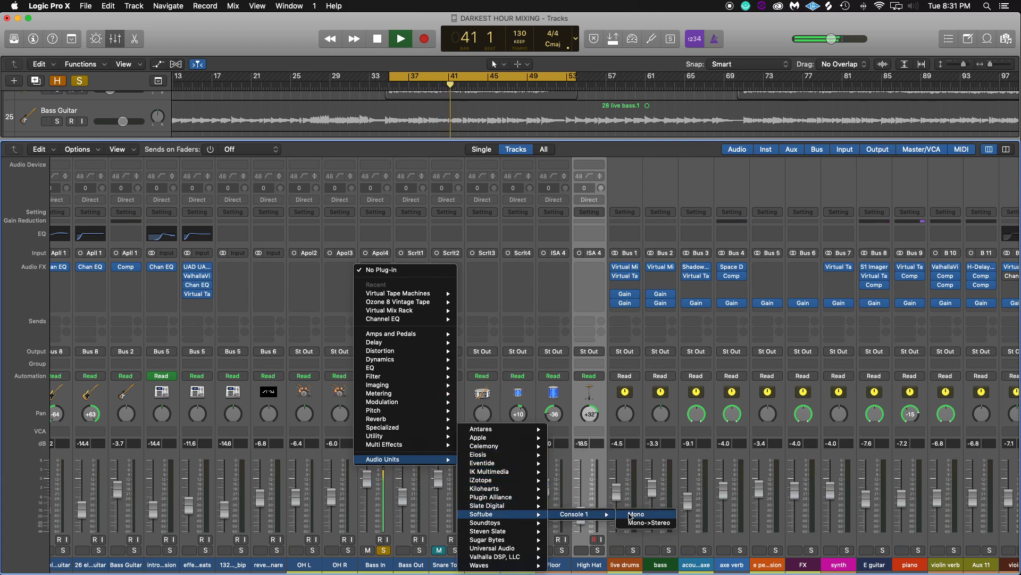
pyautogui.click(631, 519)
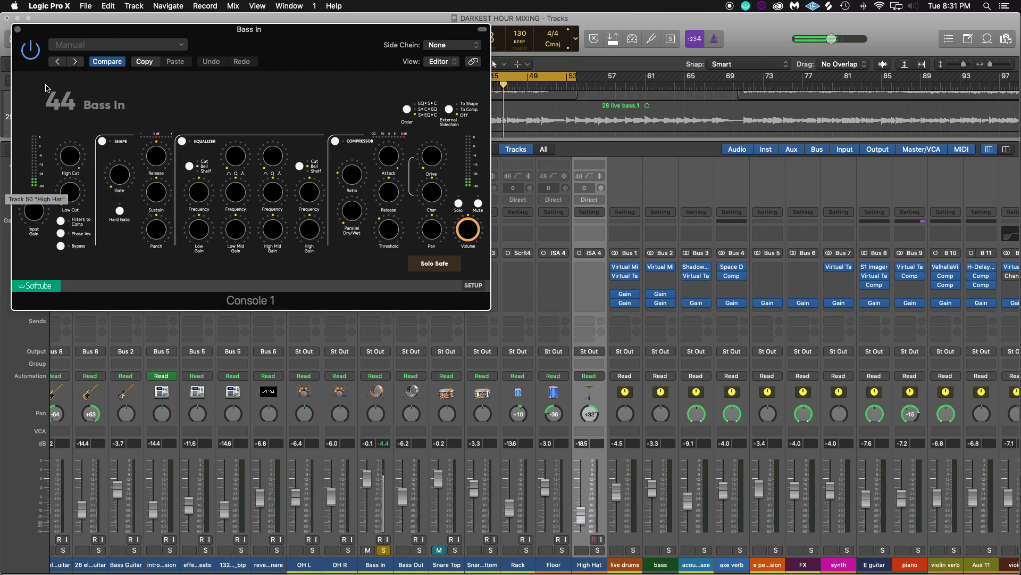
# Step: Enable the Shape section of Console 1 on Bass In and adjust its Gate amount while listening
pyautogui.click(102, 141)
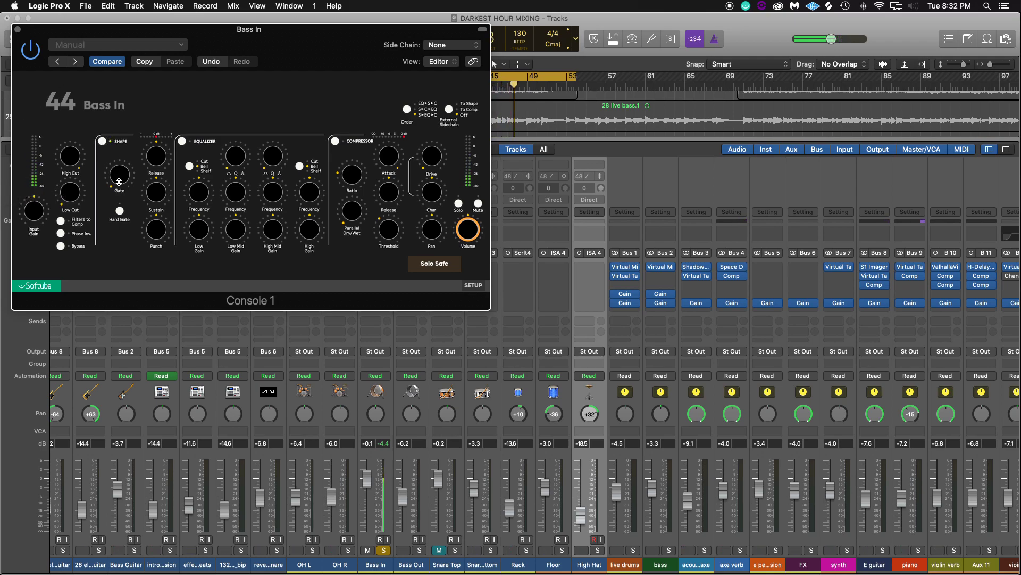
pyautogui.moveTo(113, 187); pyautogui.dragTo(111, 100)
pyautogui.moveTo(117, 175); pyautogui.dragTo(118, 186)
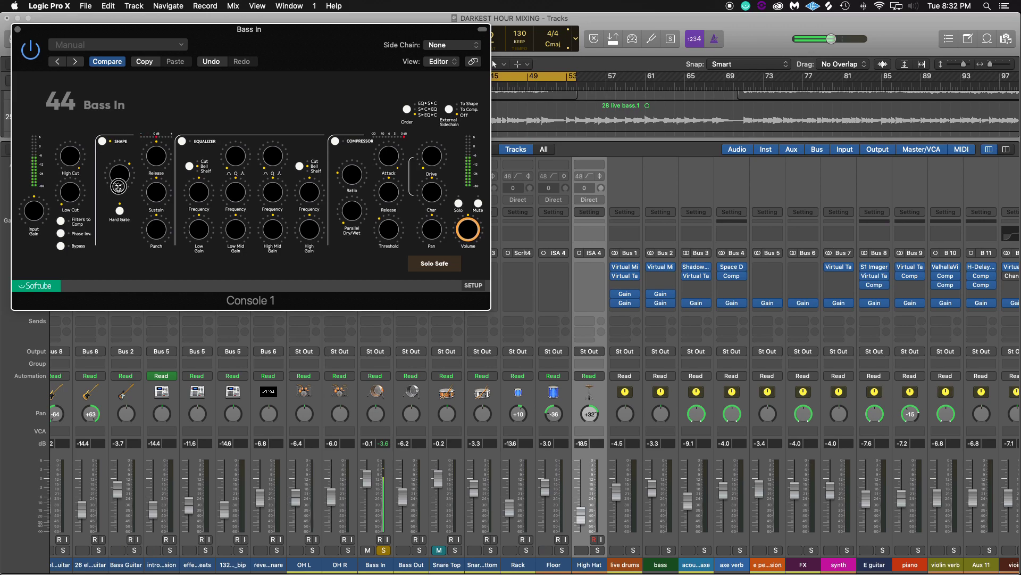
pyautogui.moveTo(127, 177); pyautogui.dragTo(160, 215)
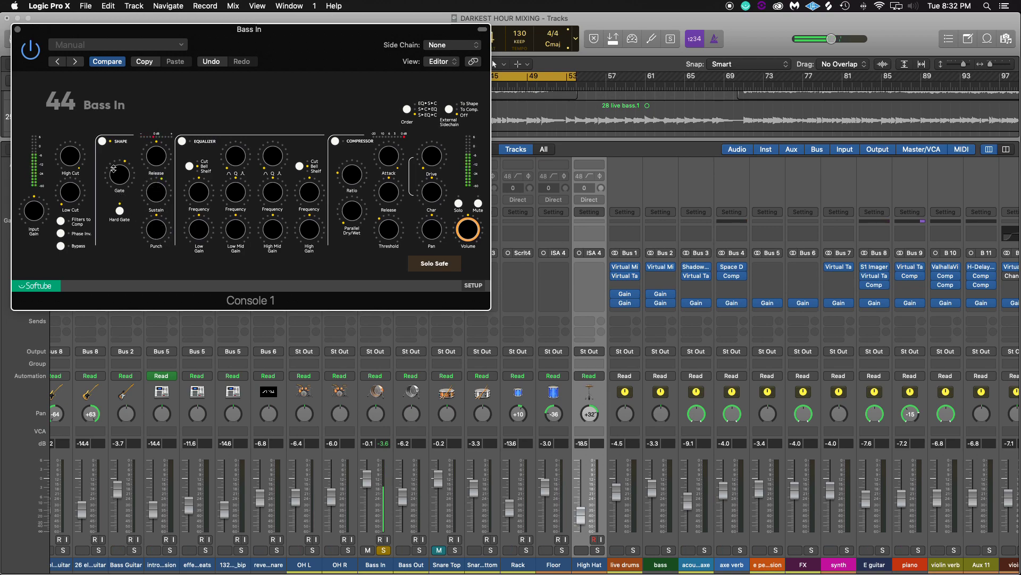
pyautogui.moveTo(115, 172); pyautogui.dragTo(118, 174)
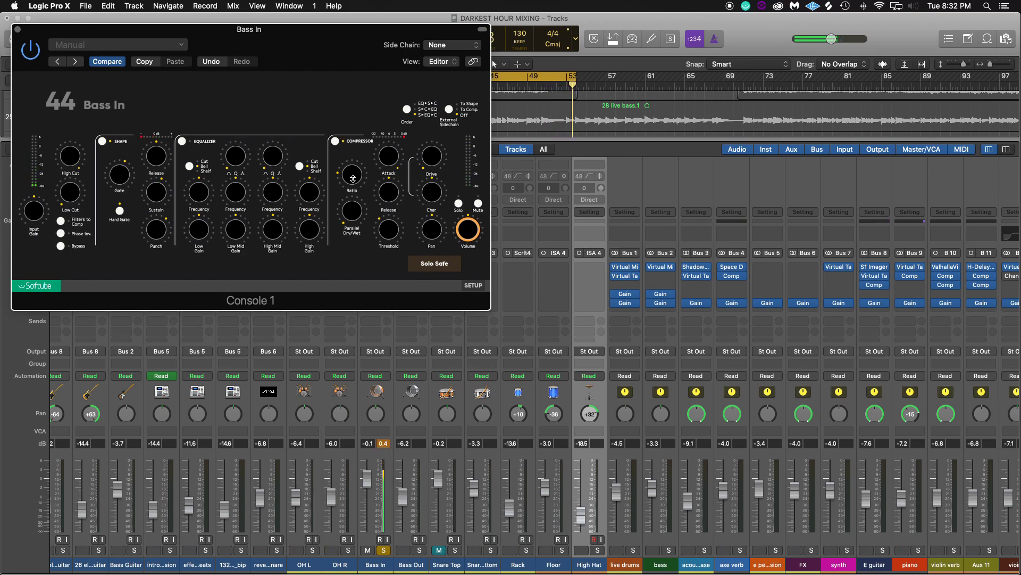
# Step: Raise the compressor's Ratio and adjust the drive Character in Console 1 on Bass In
pyautogui.moveTo(355, 180); pyautogui.dragTo(352, 154)
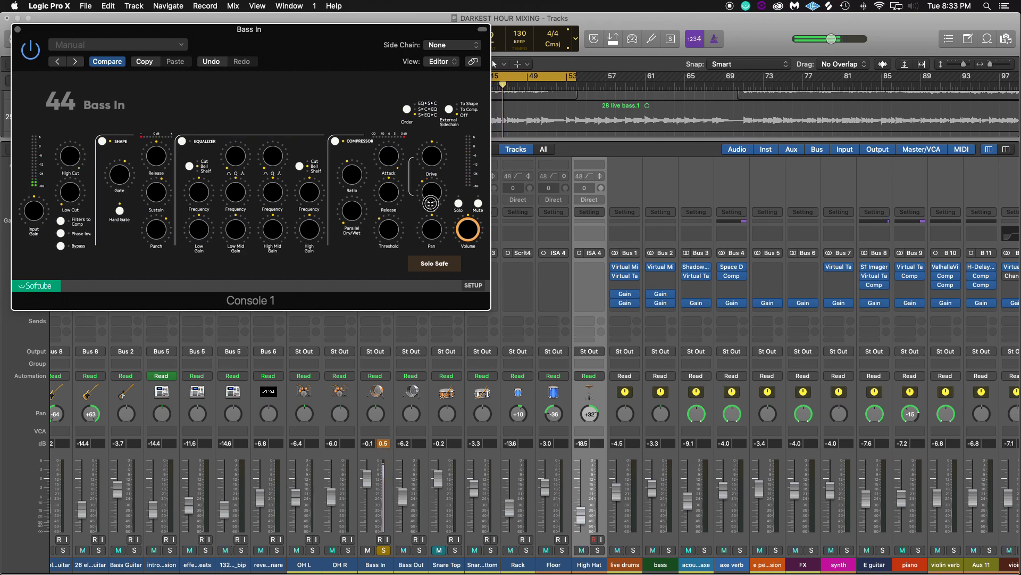
pyautogui.moveTo(427, 195)
pyautogui.mouseDown()
pyautogui.moveTo(421, 149)
pyautogui.moveTo(421, 188)
pyautogui.mouseUp()
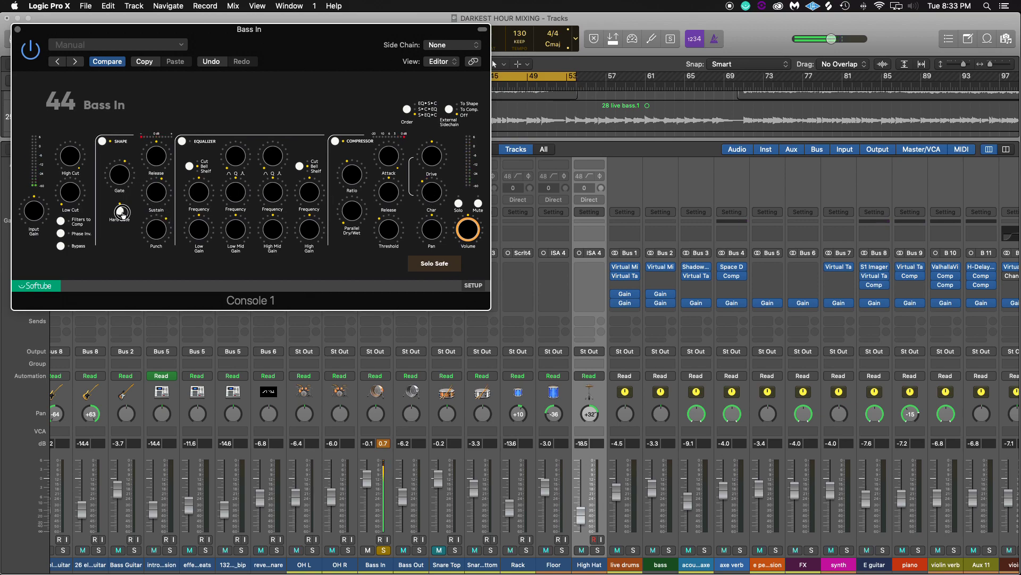
# Step: Fine-tune the Gate amount in the Shape section for the Bass In kick
pyautogui.moveTo(120, 168); pyautogui.dragTo(119, 162)
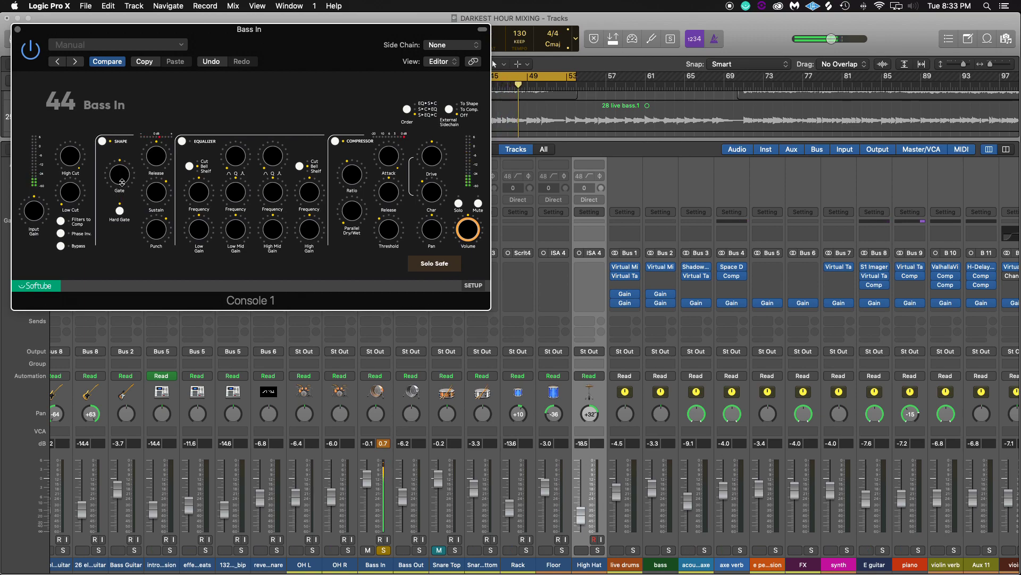
pyautogui.moveTo(120, 177); pyautogui.dragTo(118, 160)
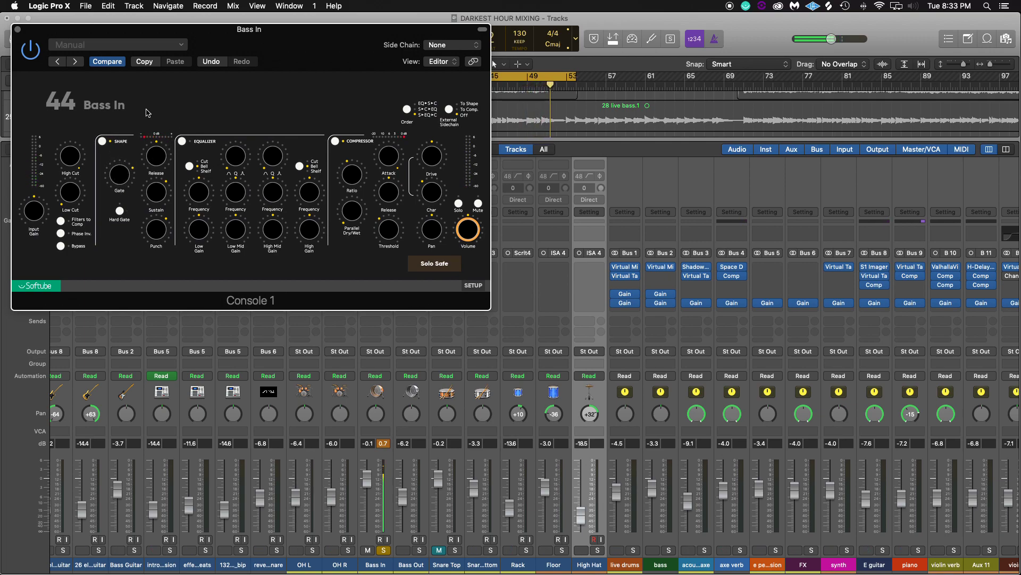
# Step: Lower the Bass In fader to -3.3 dB and insert Slate Digital's mono Virtual Mix Rack below Console 1 on its channel
pyautogui.click(17, 29)
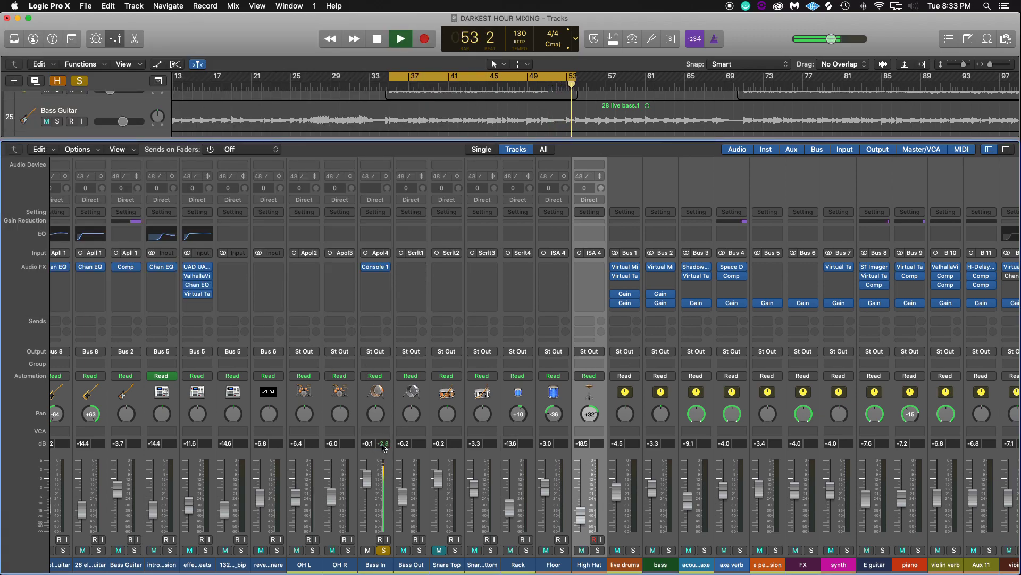
pyautogui.moveTo(366, 490); pyautogui.dragTo(365, 502)
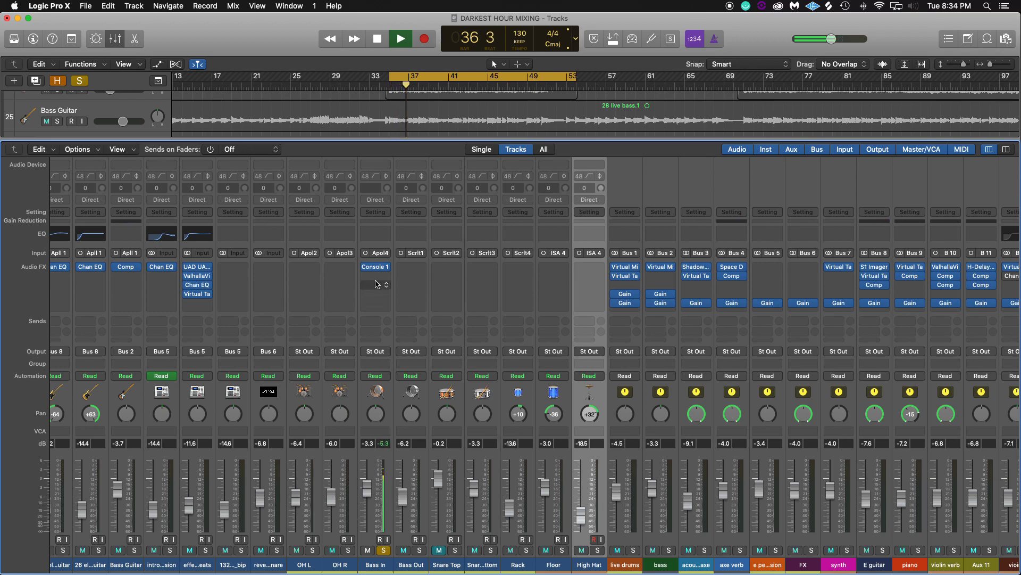
pyautogui.click(375, 284)
pyautogui.moveTo(382, 468)
pyautogui.moveTo(479, 475)
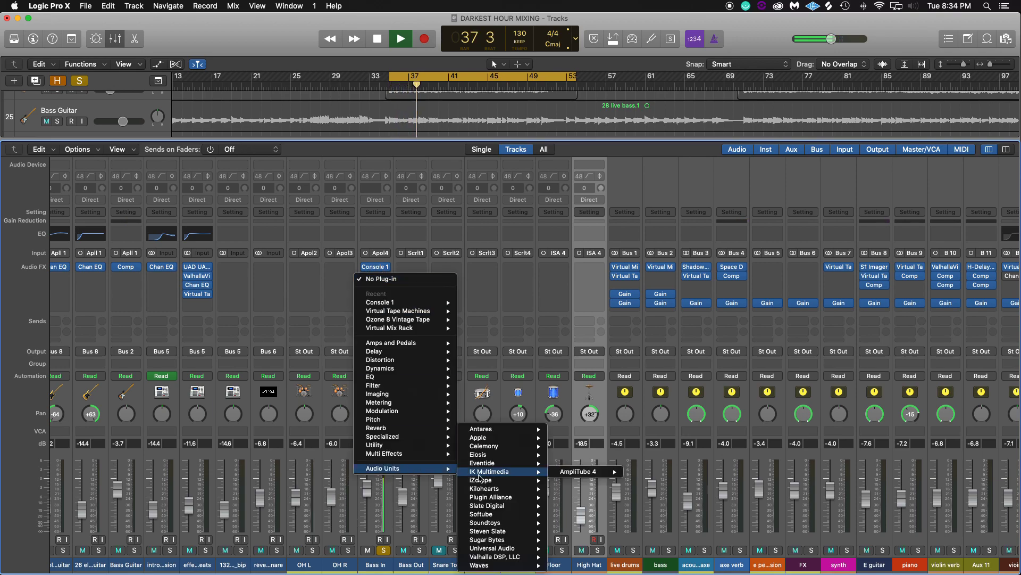
pyautogui.moveTo(523, 530)
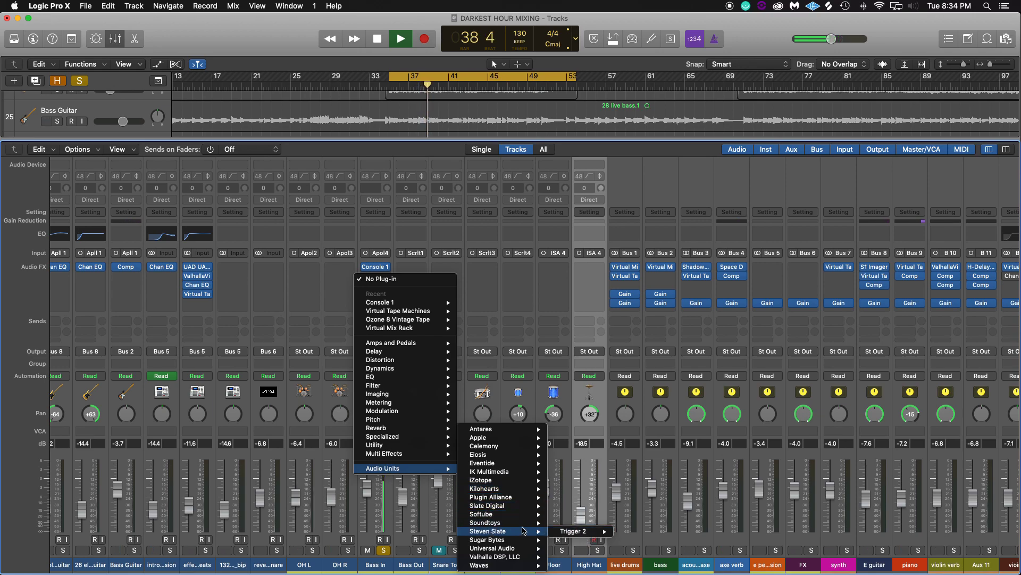
pyautogui.moveTo(524, 506)
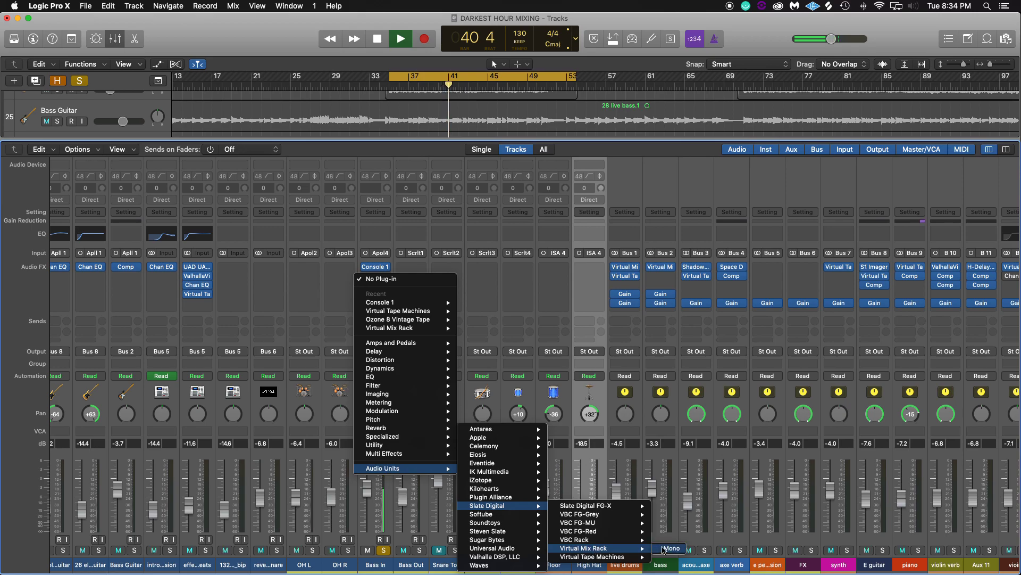
pyautogui.click(202, 285)
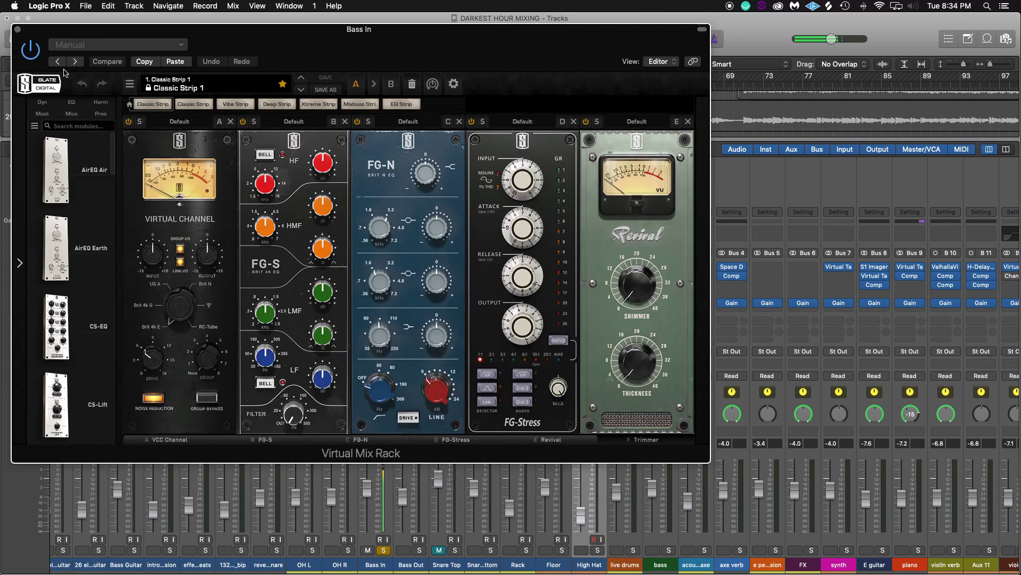
# Step: Audition the drum presets Big Rock Kick, Power Kick and Thick Rock Kick in Virtual Mix Rack on Bass In
pyautogui.click(175, 87)
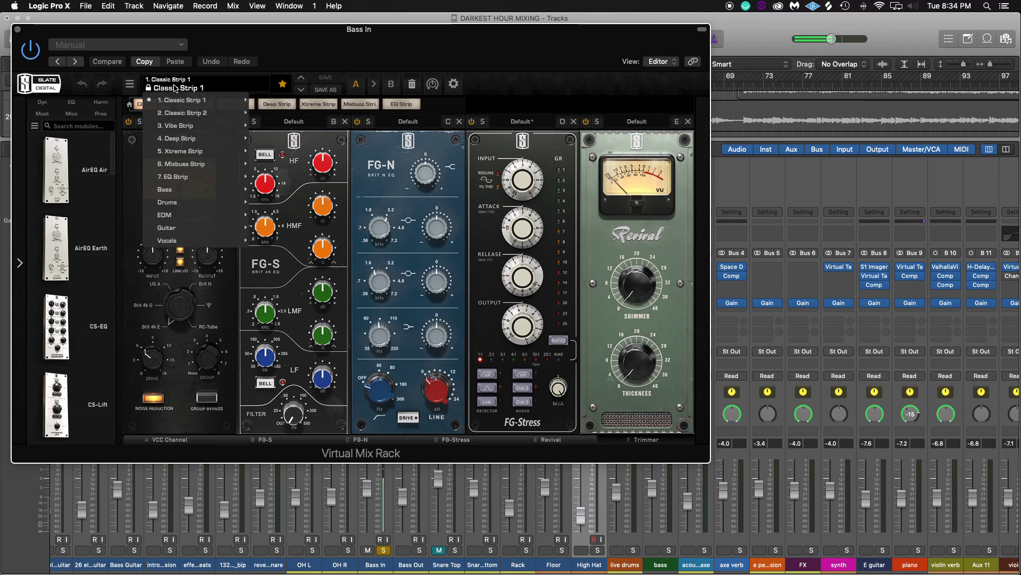
pyautogui.moveTo(200, 202)
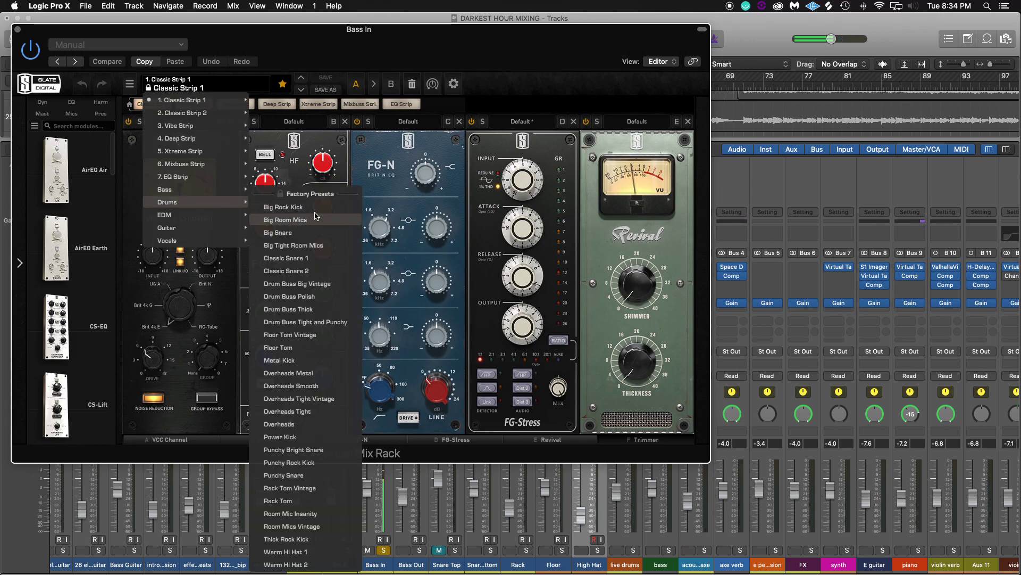
pyautogui.click(261, 207)
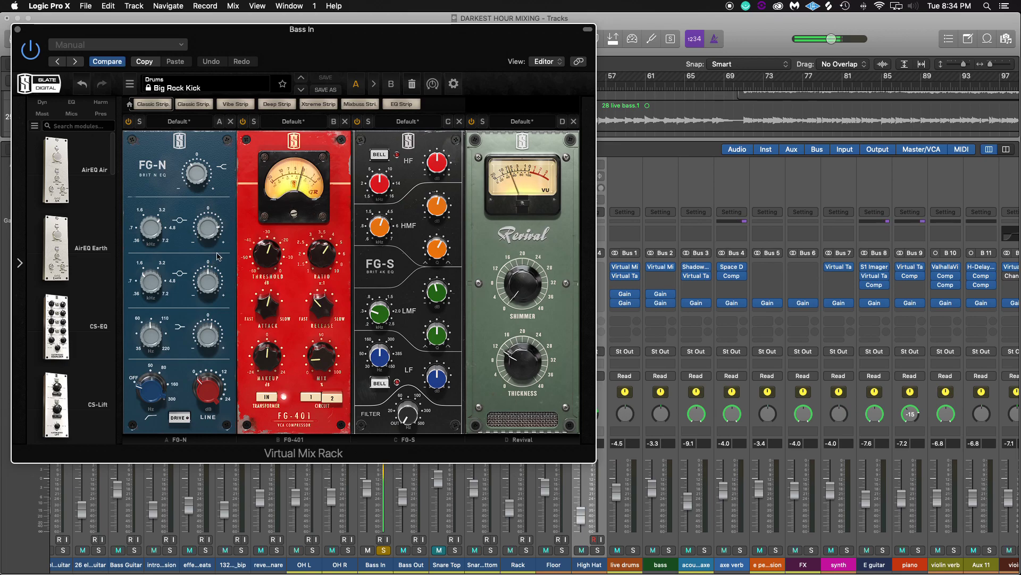
pyautogui.click(183, 88)
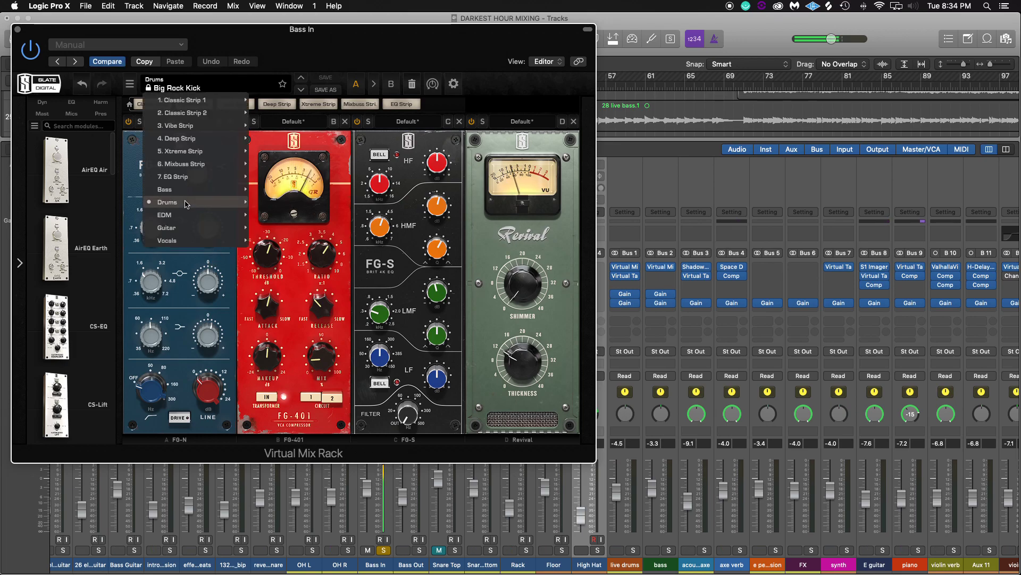
pyautogui.moveTo(184, 203)
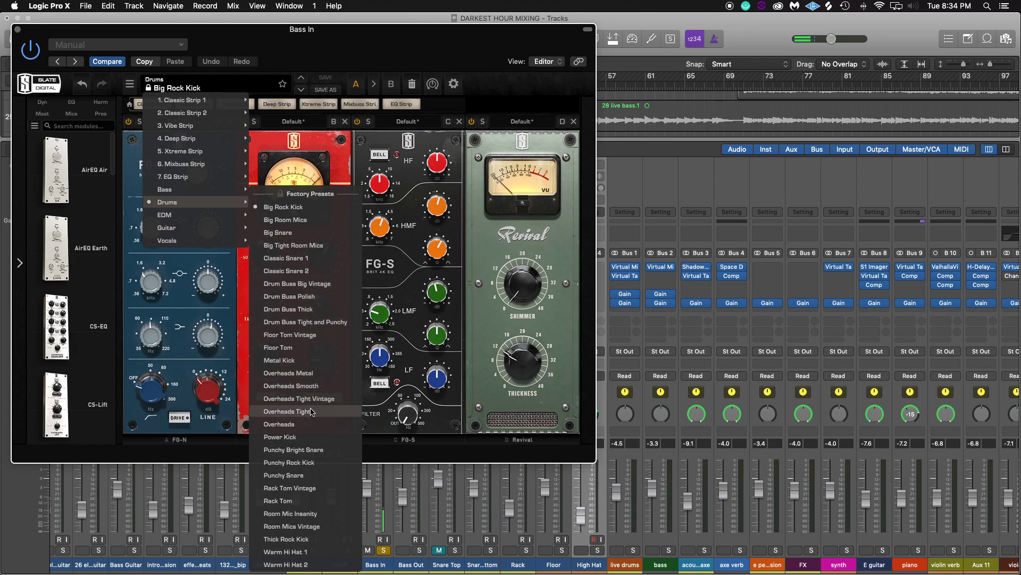
pyautogui.click(312, 437)
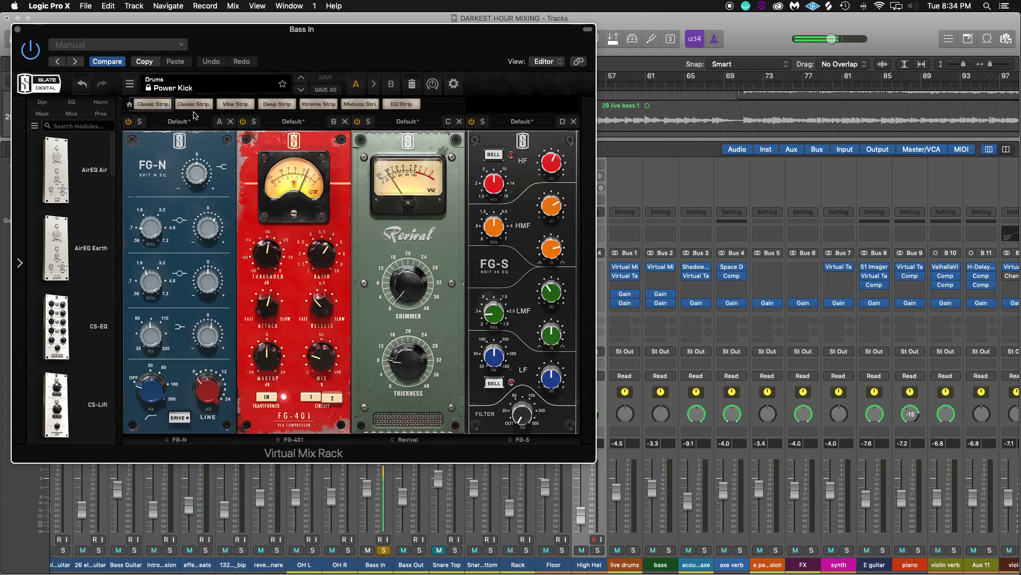
pyautogui.click(183, 92)
pyautogui.moveTo(242, 204)
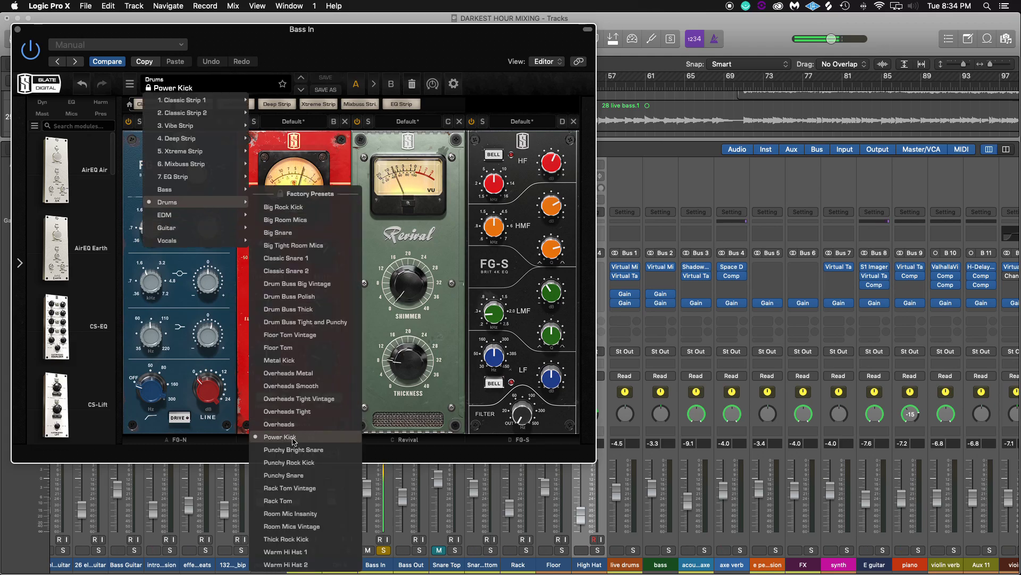
pyautogui.click(298, 539)
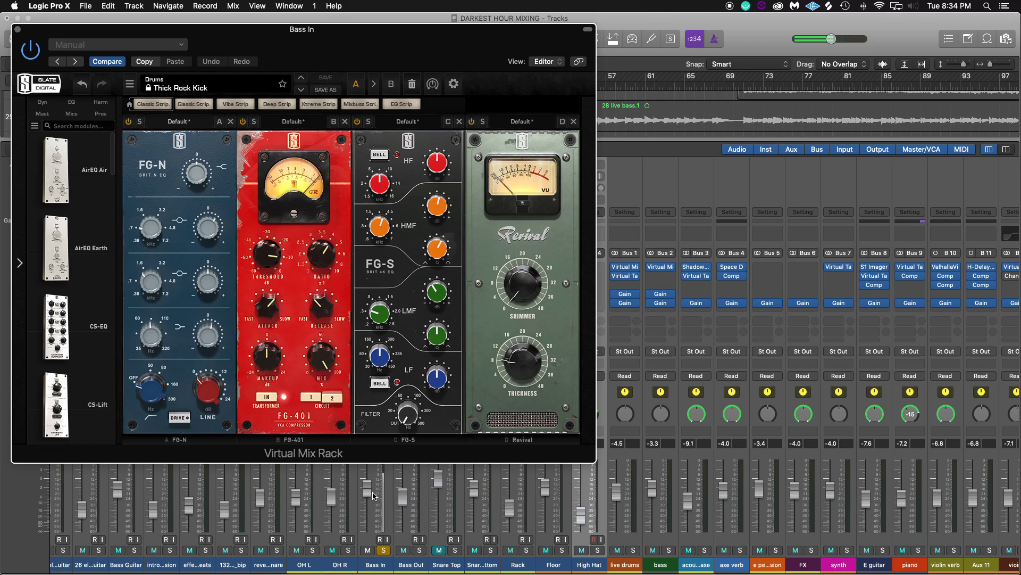
# Step: Load the Big Rock Kick drum preset on Bass In and adjust the HMF band of its FG-S equalizer
pyautogui.click(181, 85)
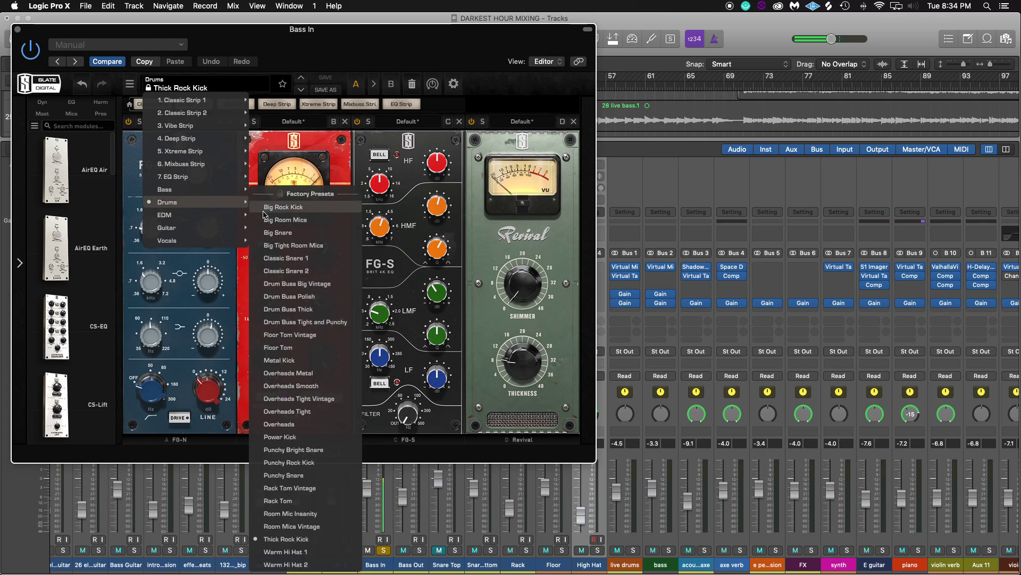
pyautogui.click(304, 211)
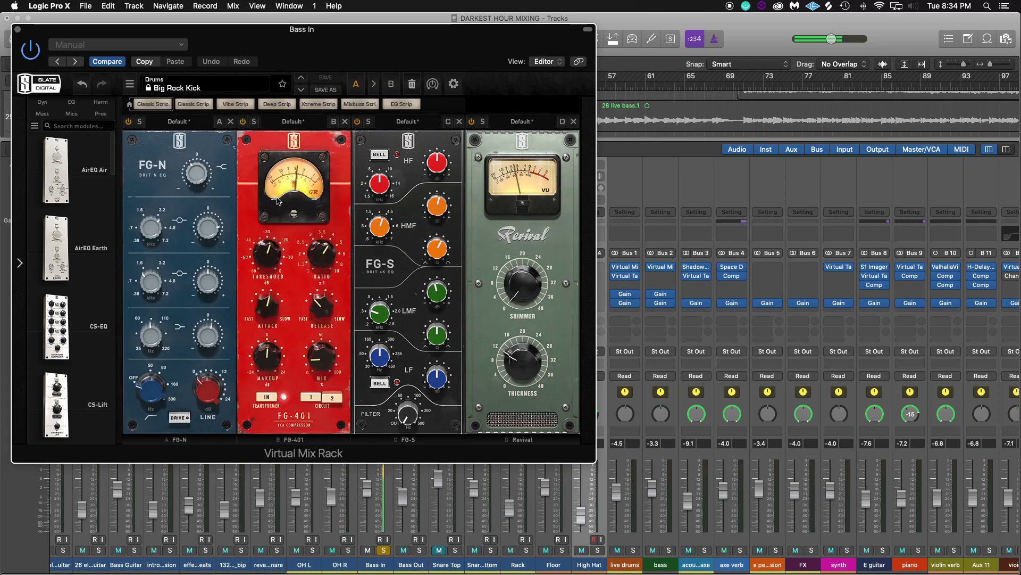
pyautogui.click(436, 205)
pyautogui.moveTo(390, 230); pyautogui.dragTo(387, 236)
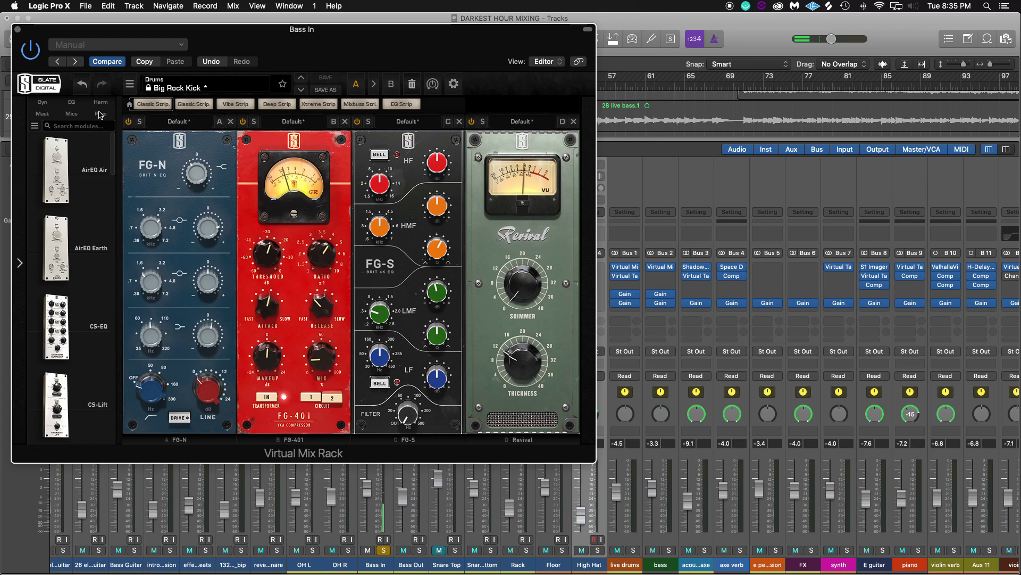
pyautogui.click(17, 30)
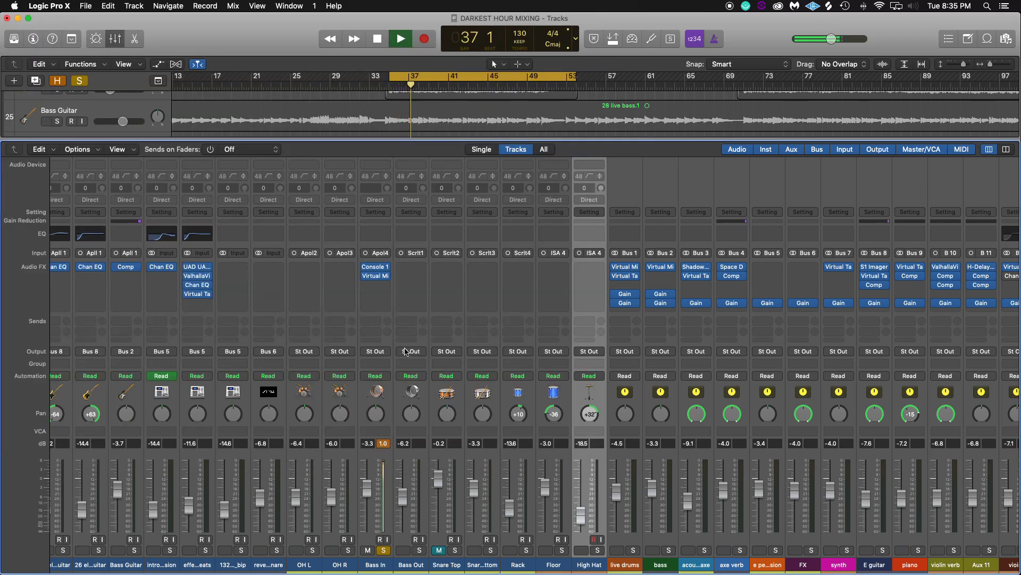
# Step: Solo Bass Out with Bass In muted, and insert Softube's Console 1 on the Bass Out channel
pyautogui.click(421, 550)
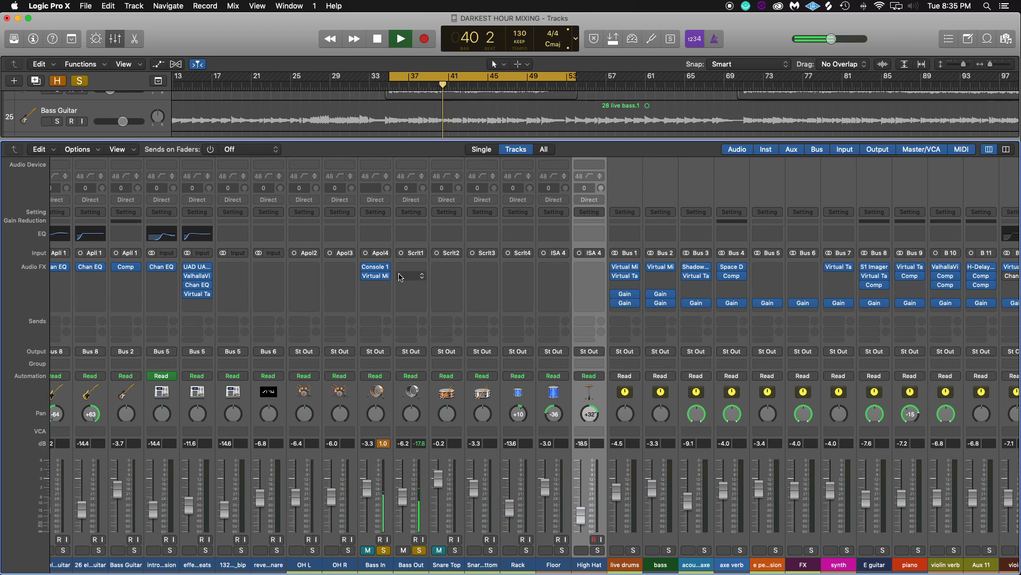
pyautogui.click(409, 269)
pyautogui.moveTo(434, 460)
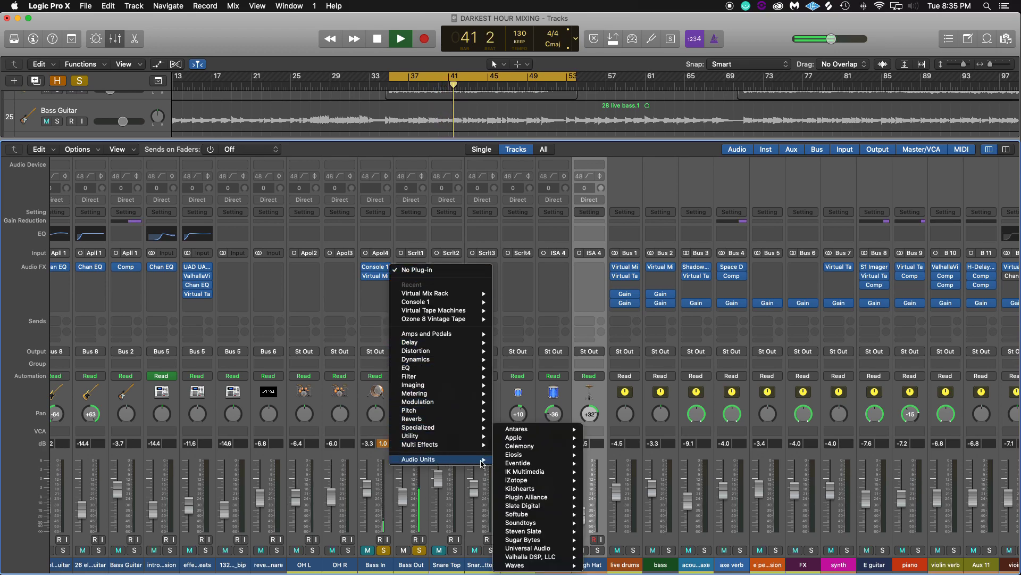
pyautogui.moveTo(510, 464)
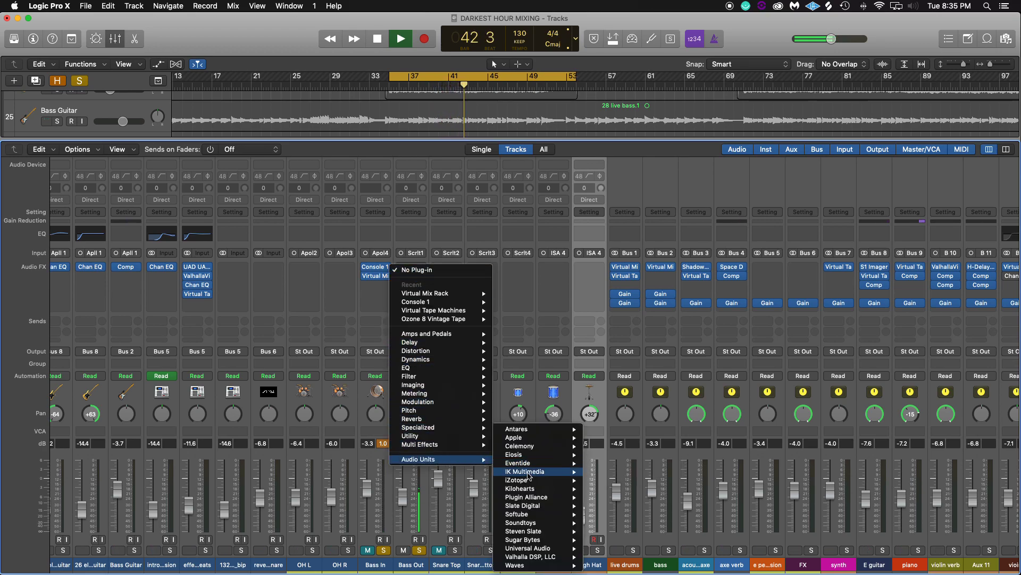
pyautogui.click(687, 515)
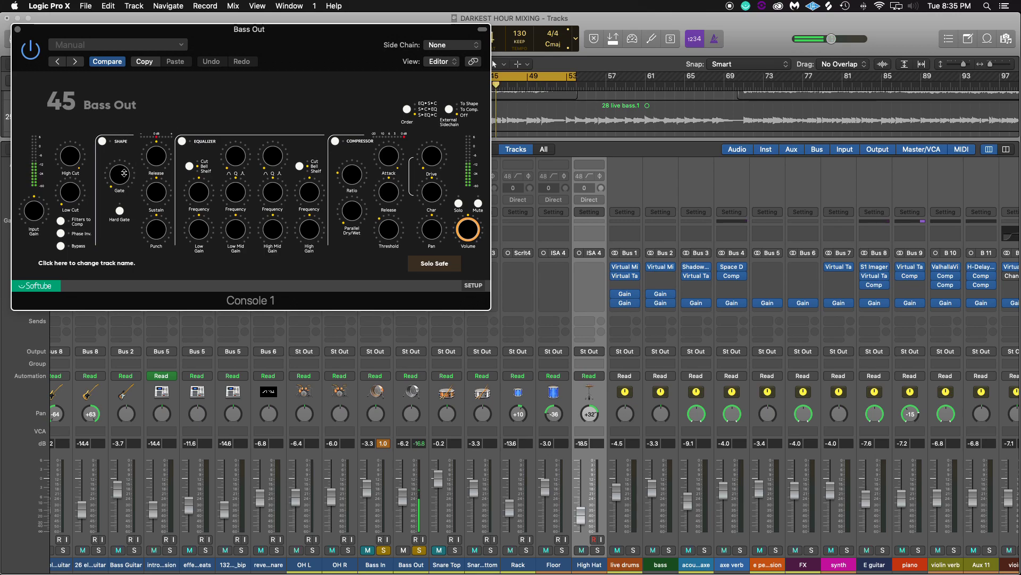
# Step: Enable the Shape section of Console 1 on Bass Out and shorten the end of the playback cycle range
pyautogui.click(103, 143)
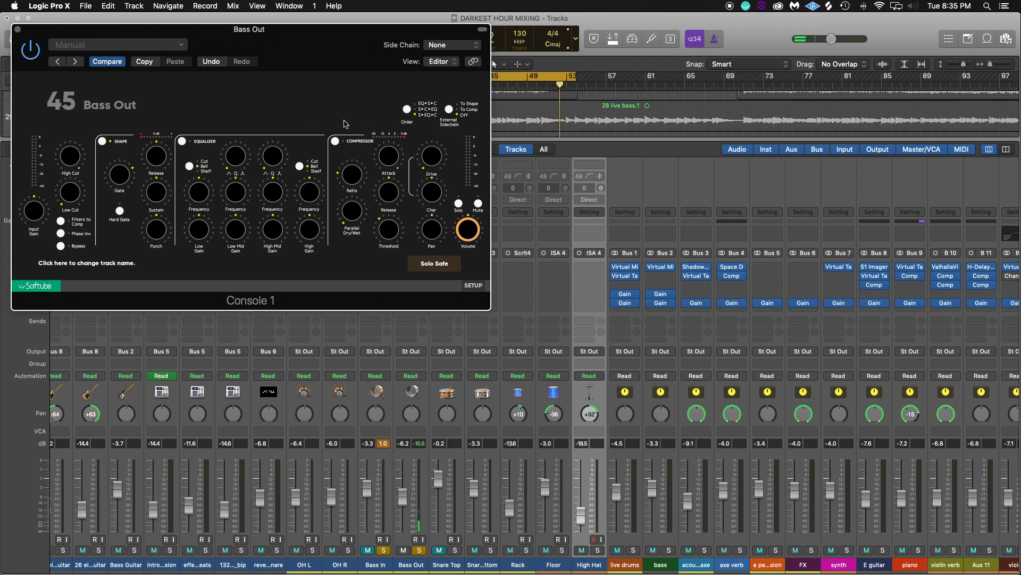
pyautogui.moveTo(577, 78); pyautogui.dragTo(558, 77)
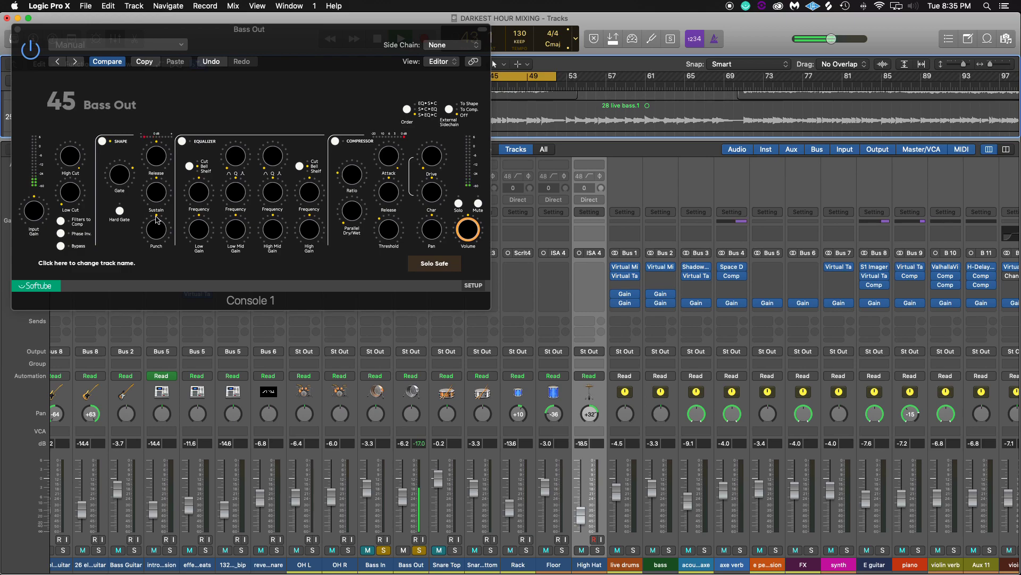
# Step: Adjust the Shape Punch, enable the compressor and adjust the drive Character in Console 1 on Bass Out
pyautogui.click(154, 233)
pyautogui.moveTo(155, 233); pyautogui.dragTo(154, 236)
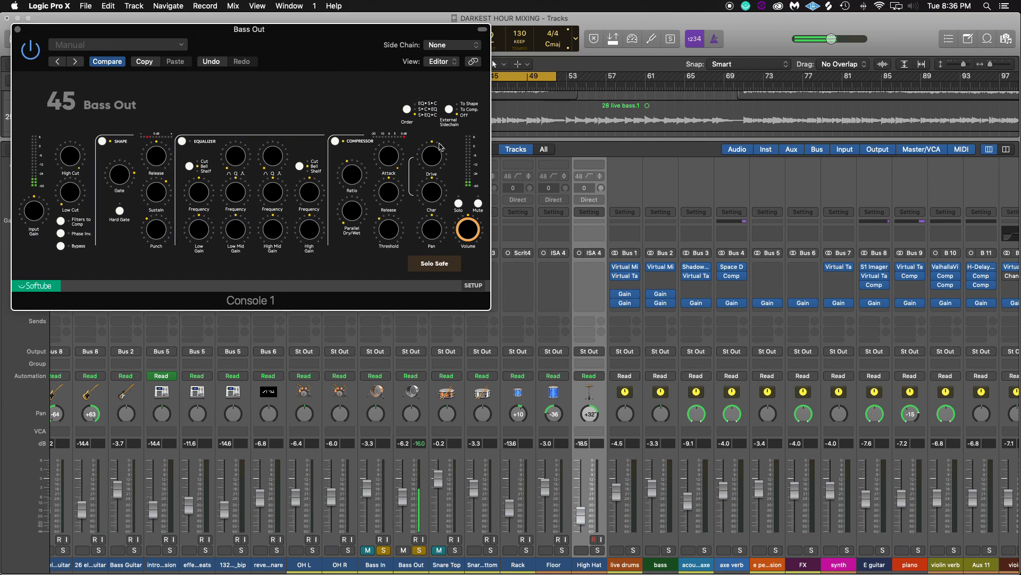
pyautogui.moveTo(434, 198); pyautogui.dragTo(432, 200)
pyautogui.click(17, 33)
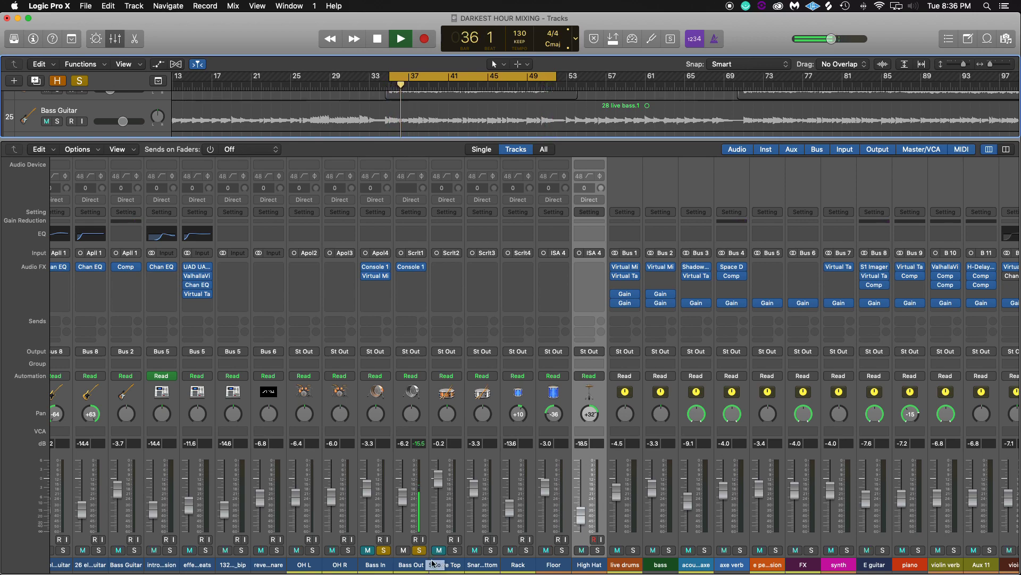
# Step: Unmute Bass In and balance both kick faders during playback, with Bass In at -6.6 dB and Bass Out at -11.2 dB
pyautogui.click(368, 550)
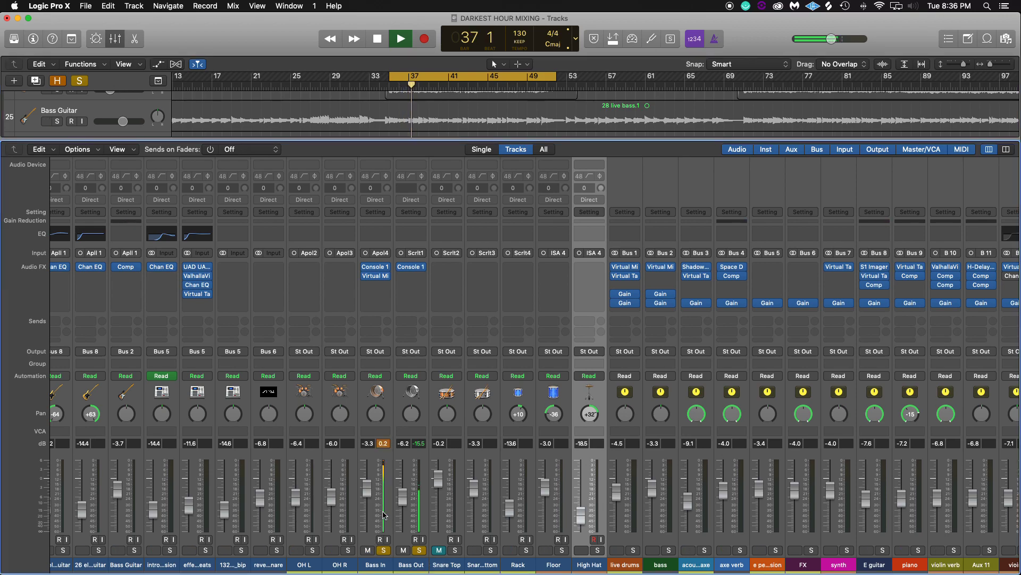
pyautogui.moveTo(367, 486); pyautogui.dragTo(400, 510)
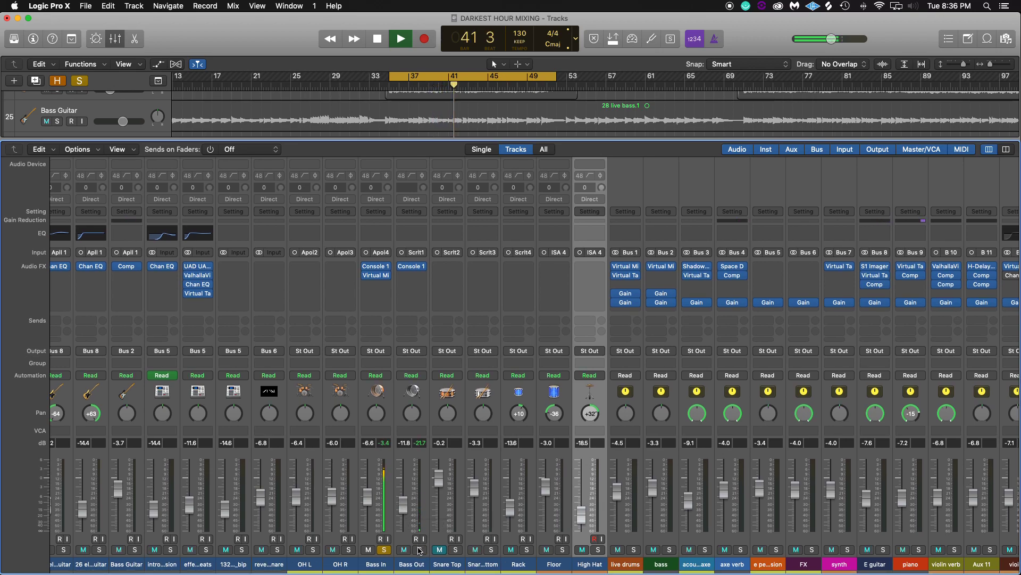
pyautogui.click(419, 549)
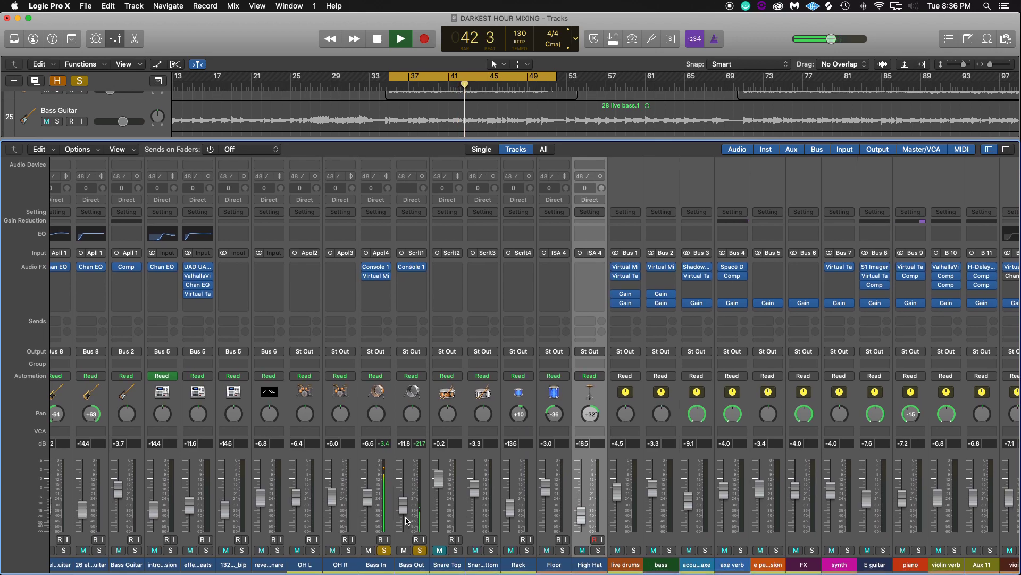
pyautogui.moveTo(404, 510); pyautogui.dragTo(404, 507)
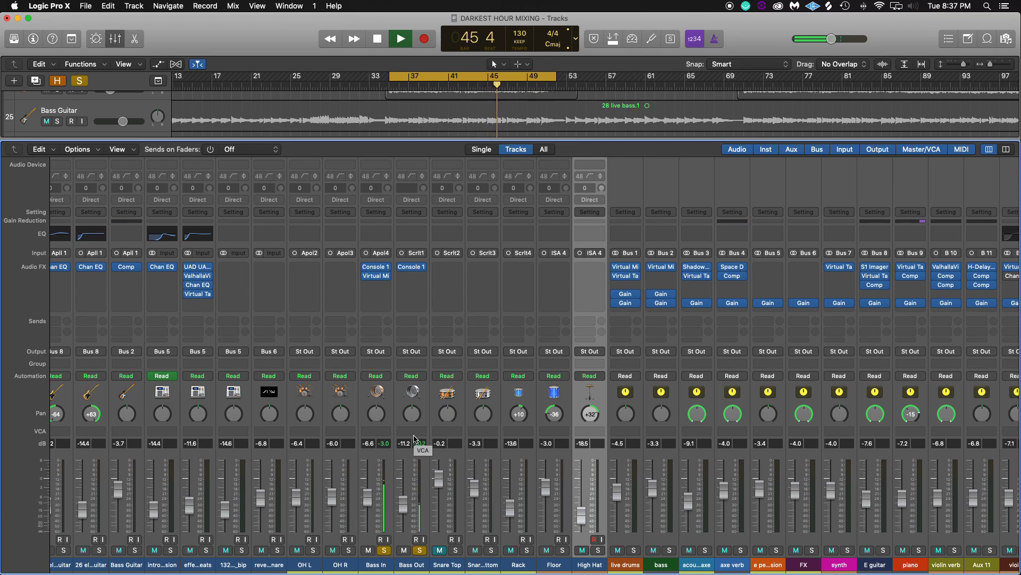
pyautogui.press('space')
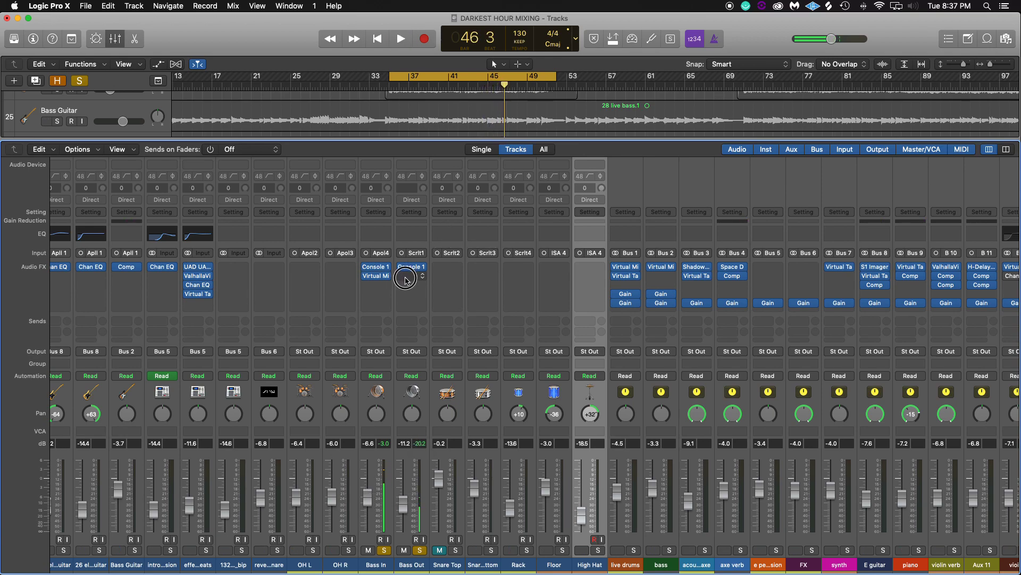
# Step: Insert Slate Digital's mono Virtual Mix Rack below Console 1 on the Bass Out channel
pyautogui.click(406, 275)
pyautogui.moveTo(428, 469)
pyautogui.moveTo(537, 508)
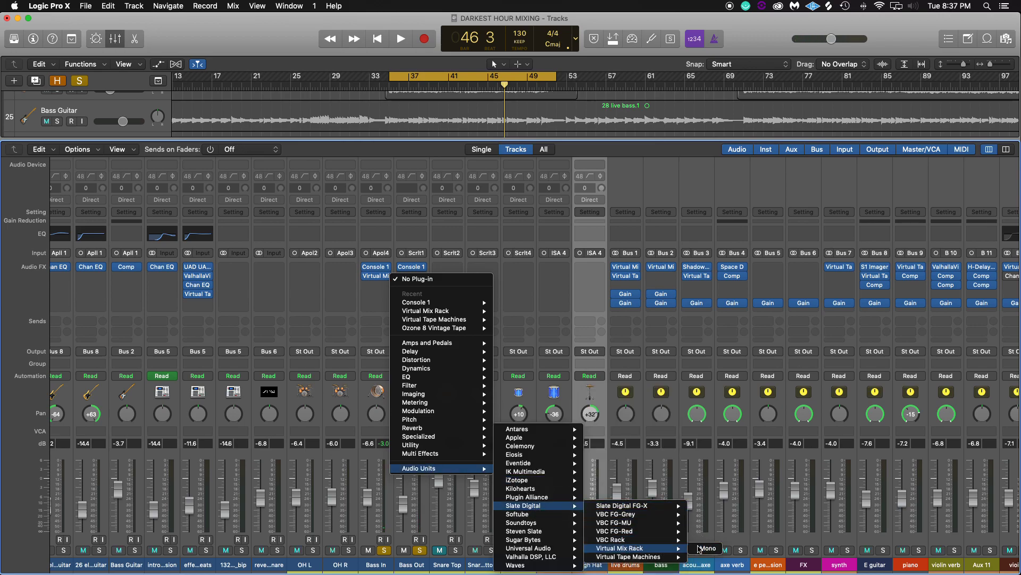
pyautogui.click(702, 549)
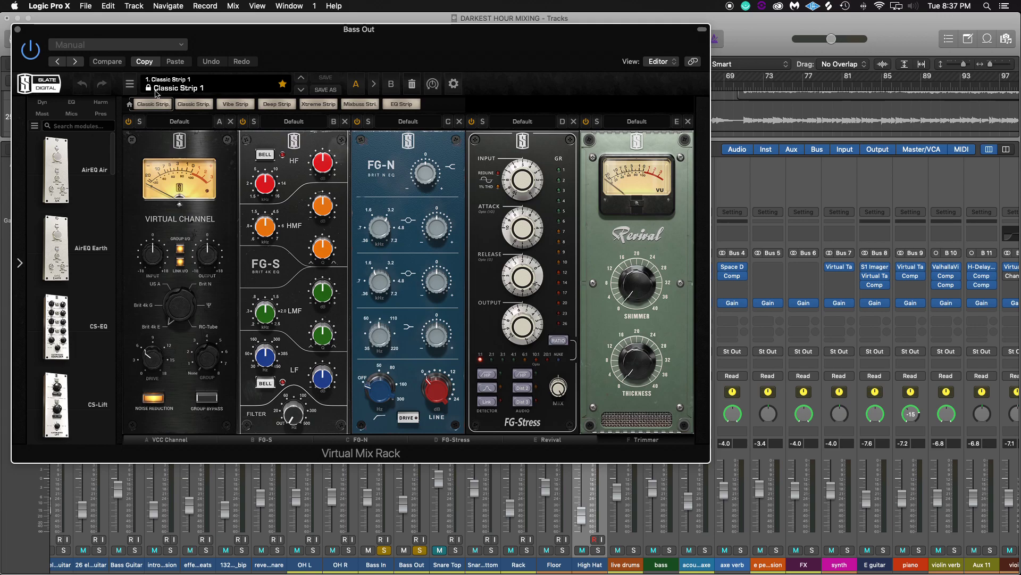
# Step: Load the Thick Rock Kick drum preset in Virtual Mix Rack on Bass Out
pyautogui.click(178, 86)
pyautogui.moveTo(176, 201)
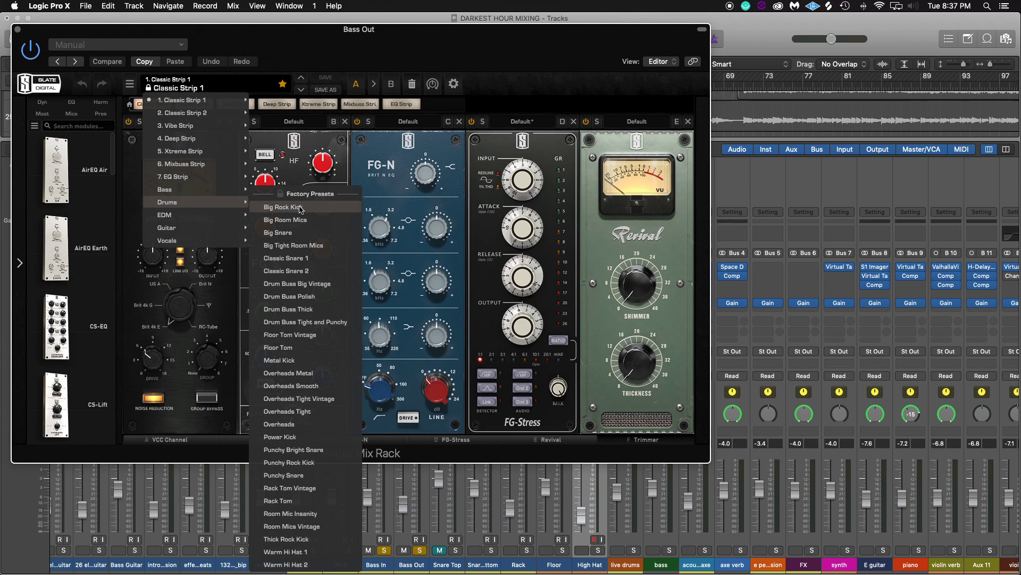
pyautogui.click(316, 539)
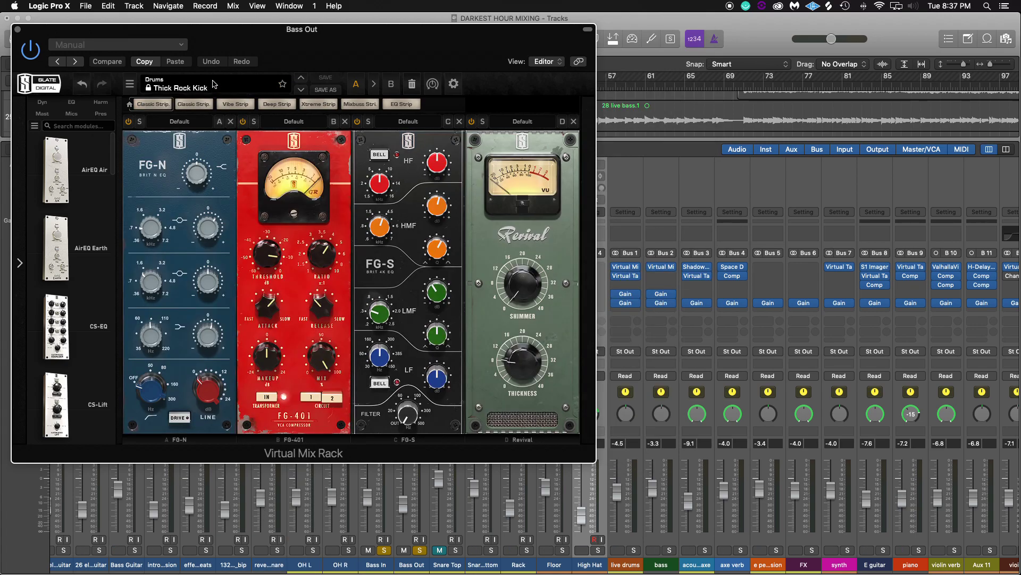
# Step: Audition Bass Out on its own and together with Bass In during playback by toggling the Bass In solo
pyautogui.press('super+w')
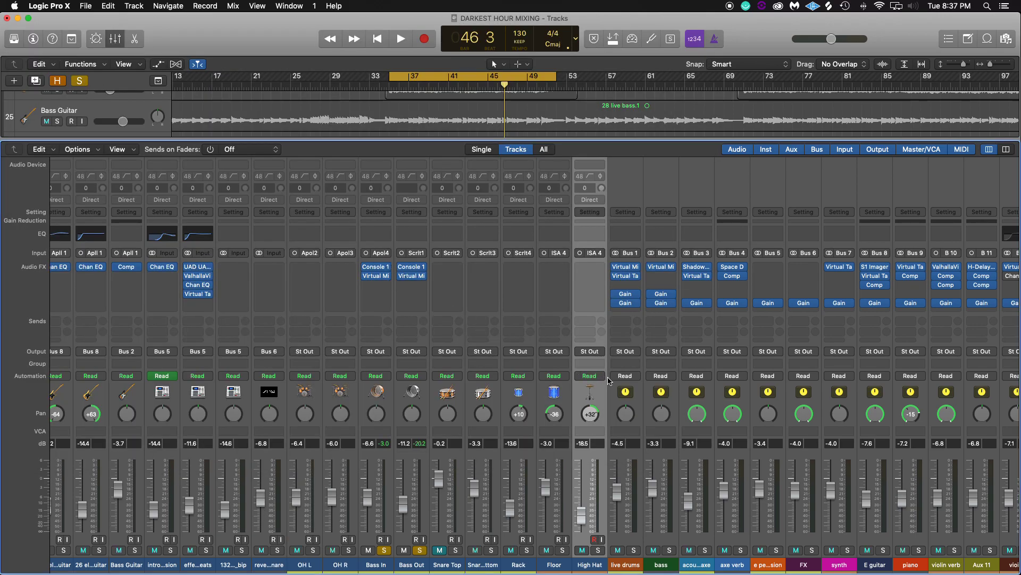
pyautogui.press('space')
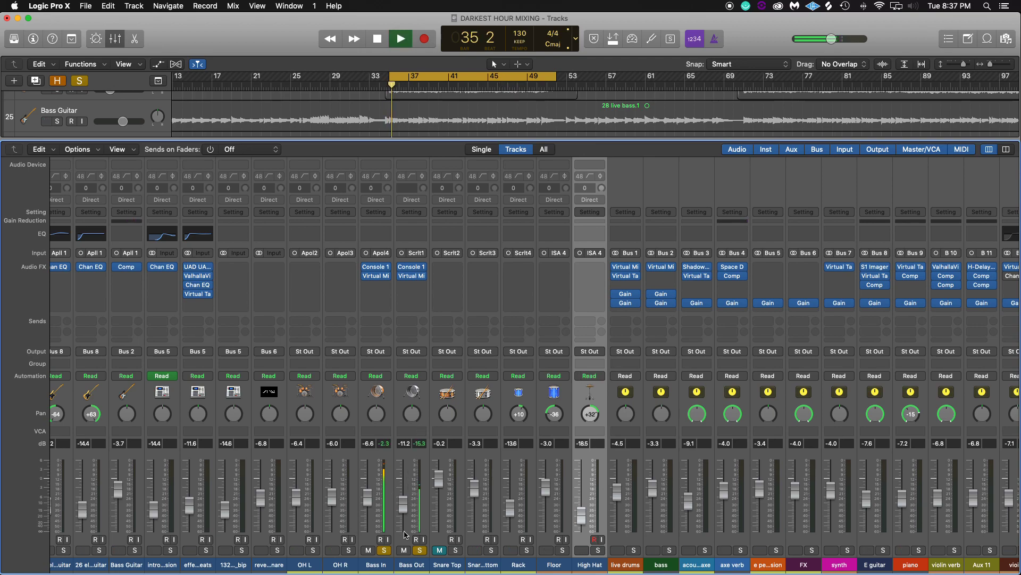
pyautogui.click(383, 549)
pyautogui.moveTo(404, 280)
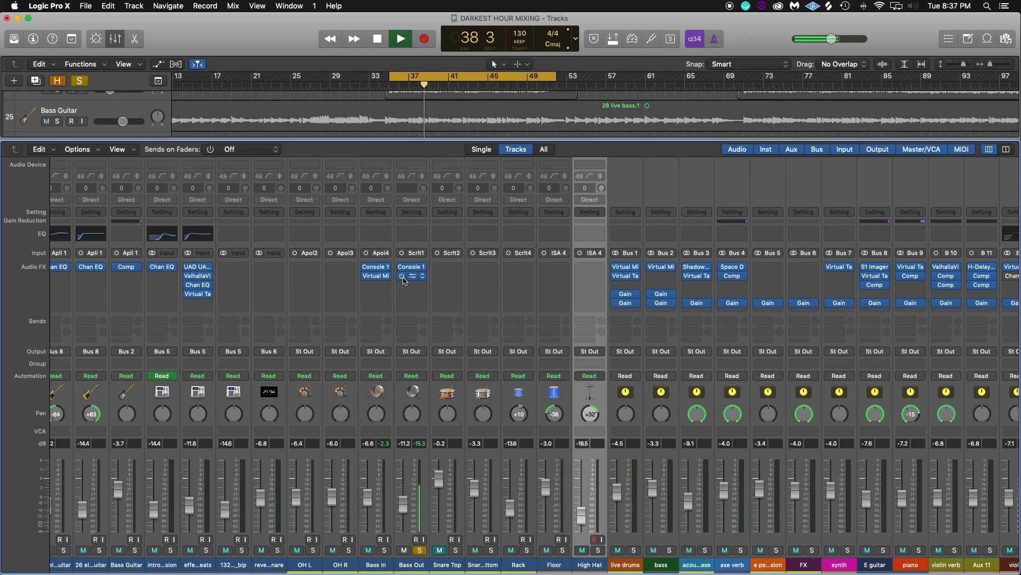
pyautogui.click(386, 550)
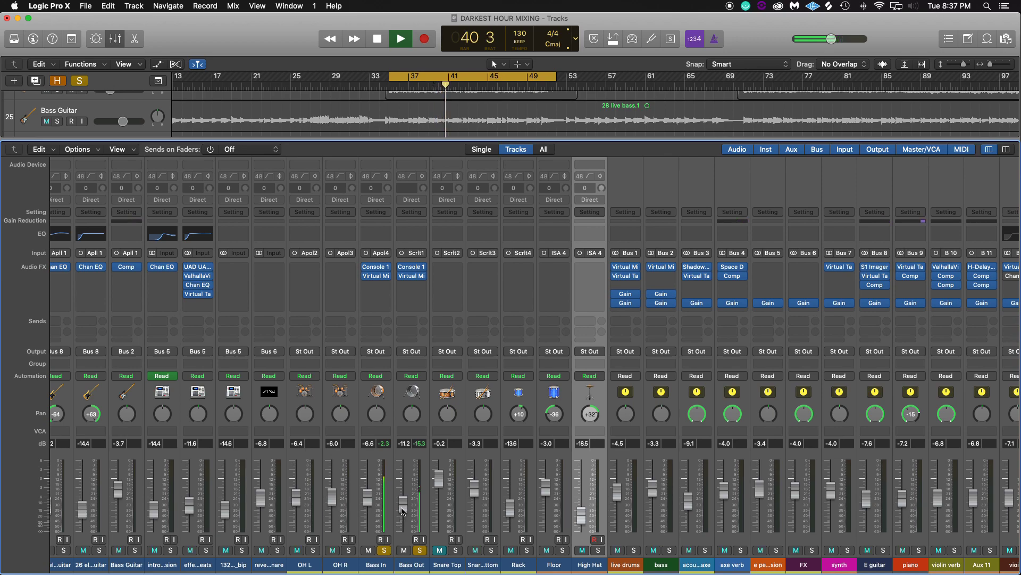
# Step: Rebalance the kick faders during playback, with Bass In at -6.2 dB and Bass Out at -12.6 dB
pyautogui.moveTo(403, 511); pyautogui.dragTo(403, 507)
pyautogui.press('space')
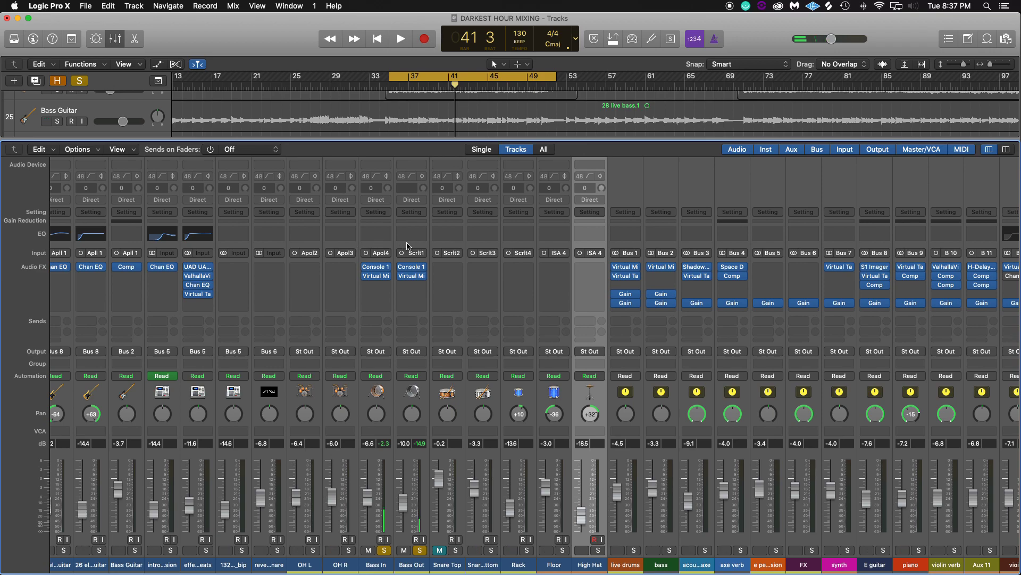
pyautogui.click(408, 247)
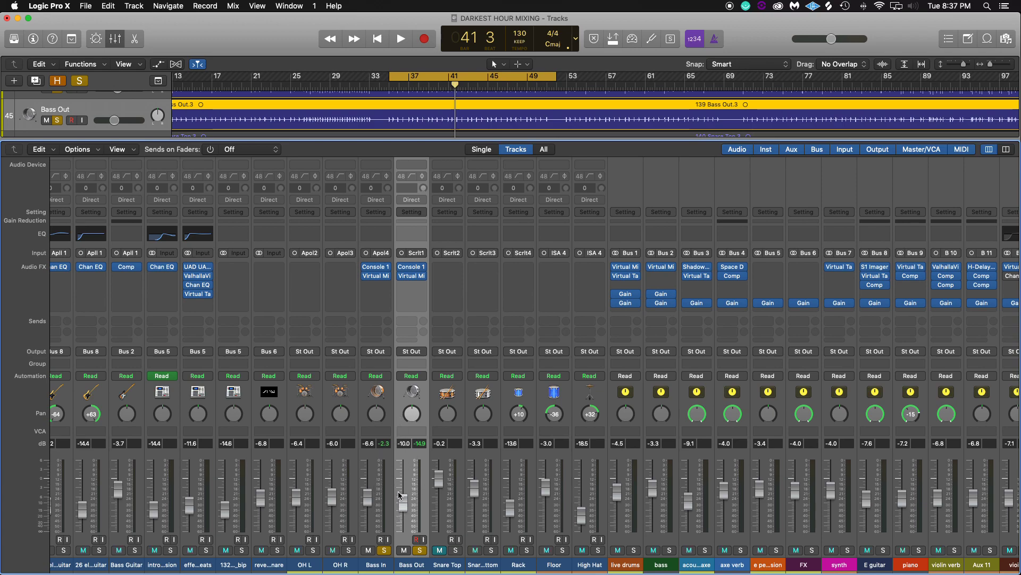
pyautogui.press('space')
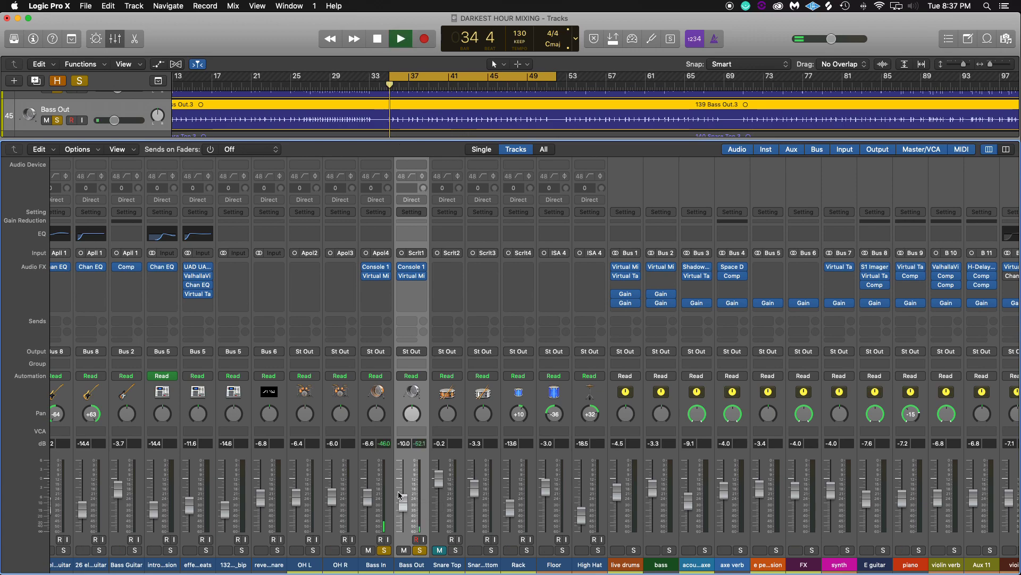
pyautogui.moveTo(399, 495); pyautogui.dragTo(400, 511)
pyautogui.press('space')
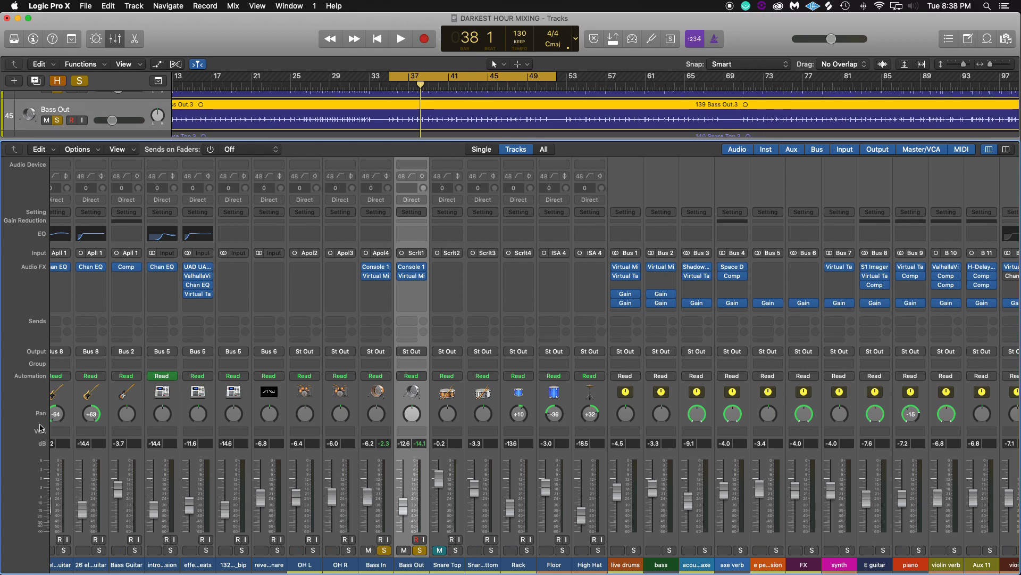
# Step: Hide the VCA component on the mixer channel strips and show it again
pyautogui.click(122, 151)
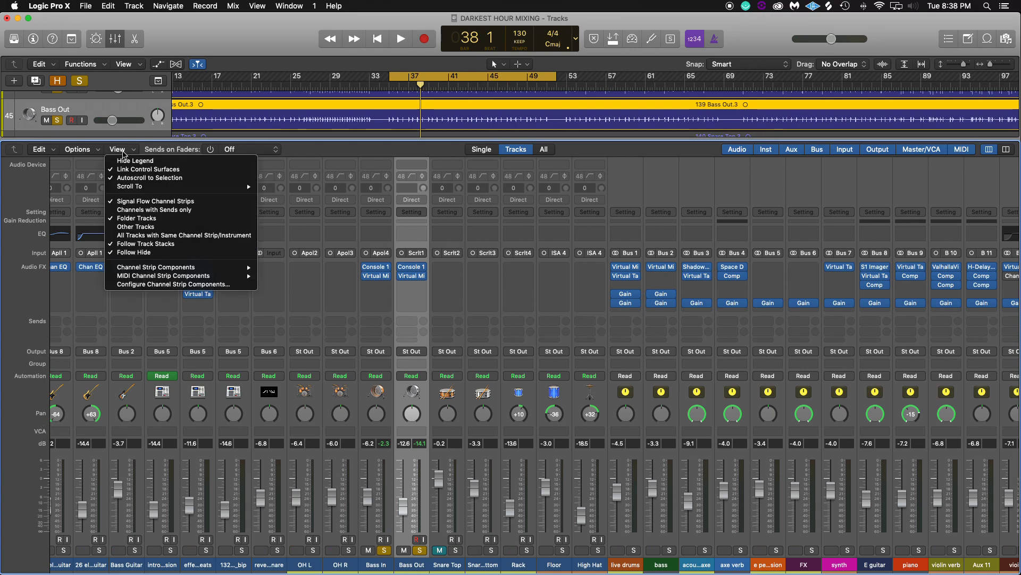
pyautogui.moveTo(160, 267)
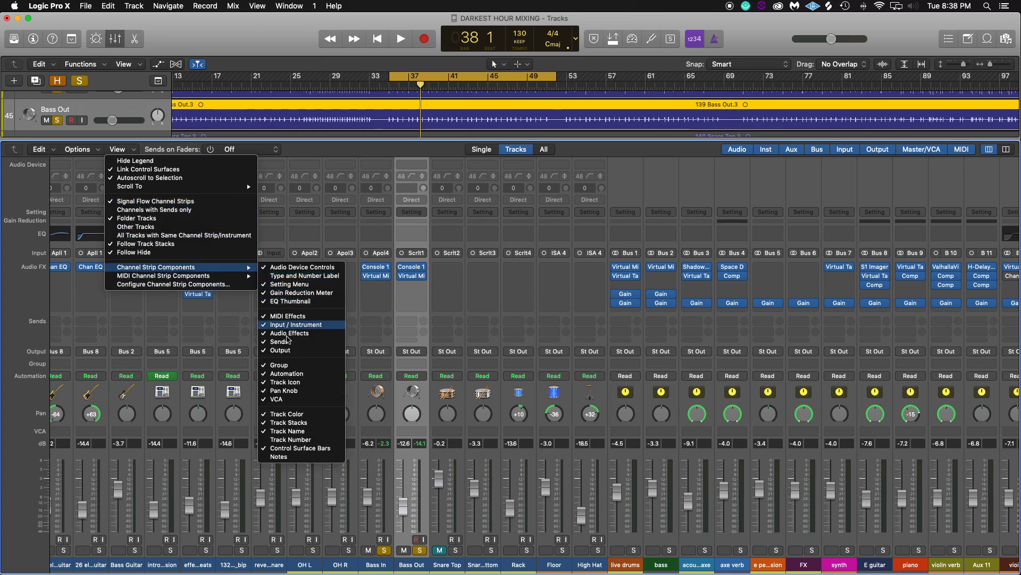
pyautogui.click(287, 399)
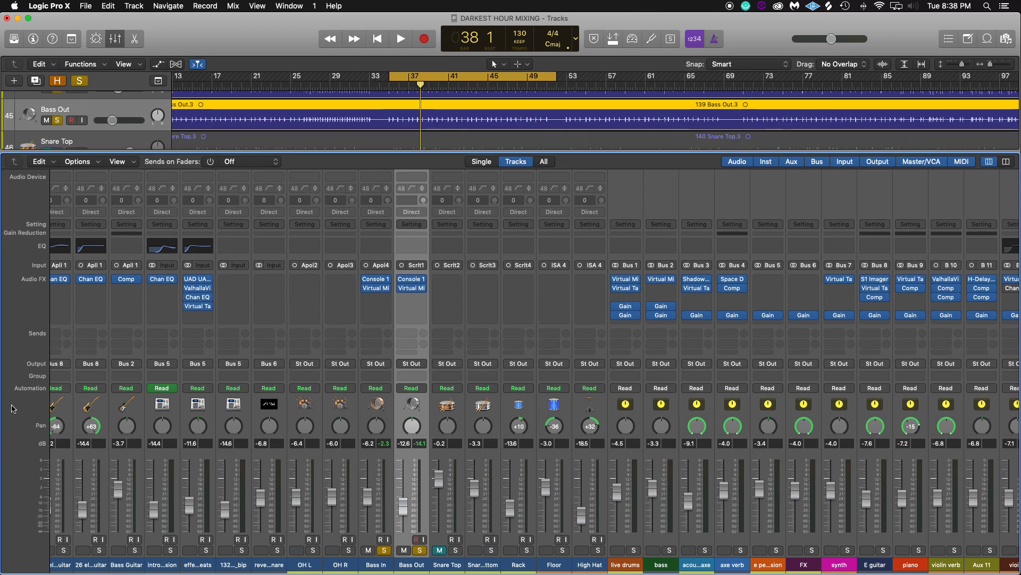
pyautogui.click(129, 161)
pyautogui.moveTo(168, 281)
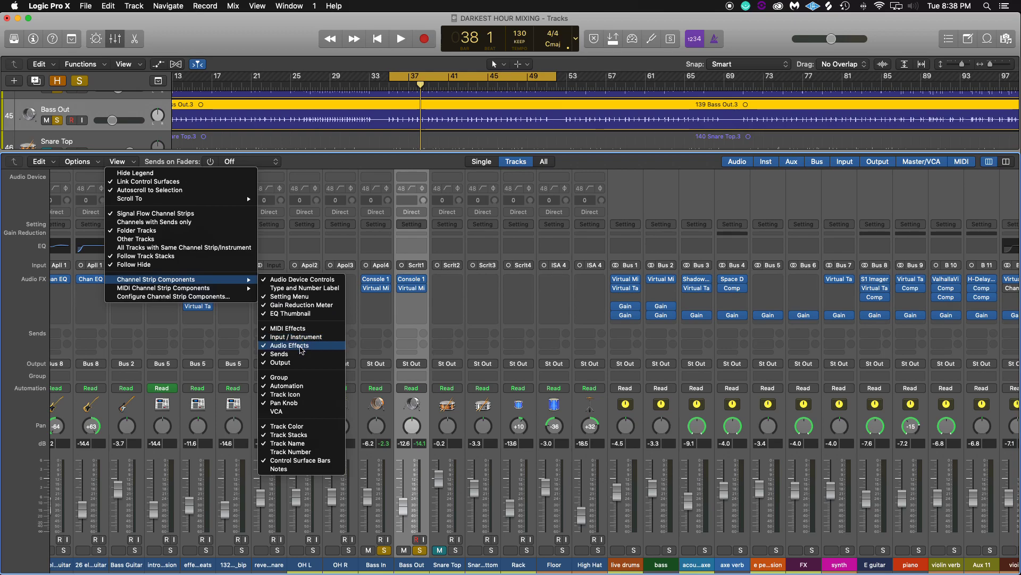
pyautogui.click(306, 412)
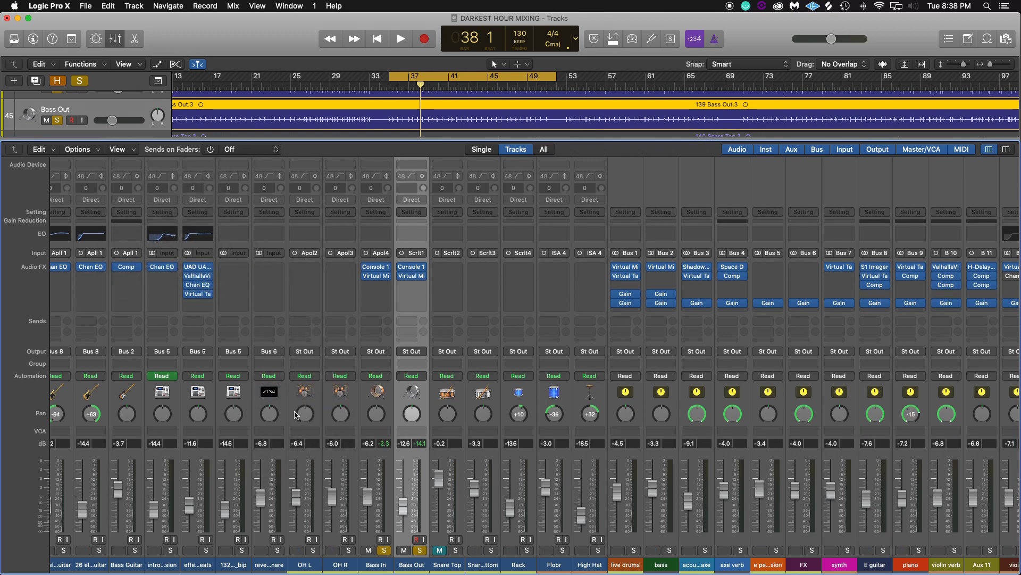
# Step: Assign the Bass In and Bass Out channels together to a new VCA
pyautogui.click(382, 432)
pyautogui.click(384, 245)
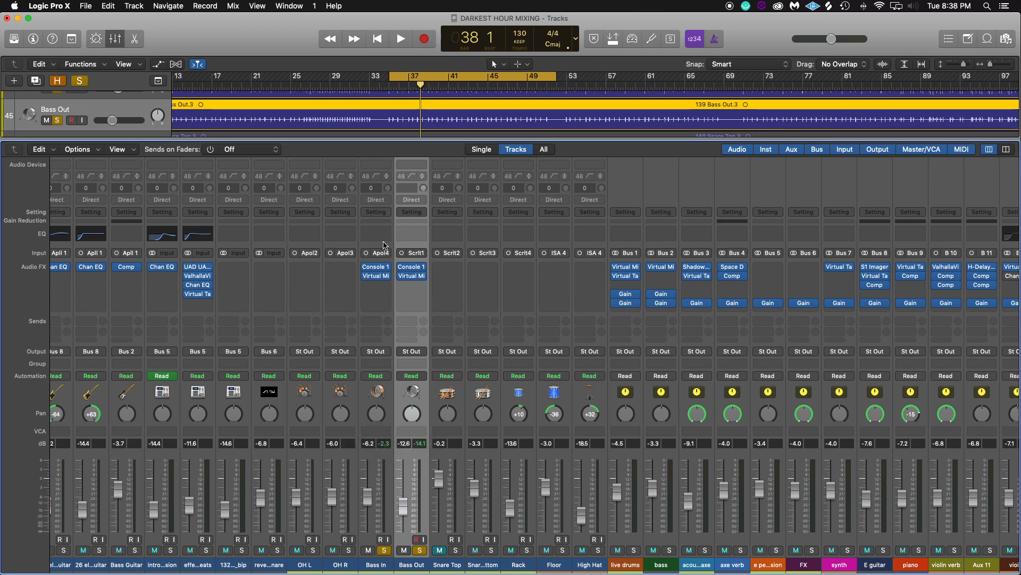
pyautogui.keyDown('shift'); pyautogui.click(384, 247); pyautogui.keyUp('shift')
pyautogui.click(381, 432)
pyautogui.click(381, 449)
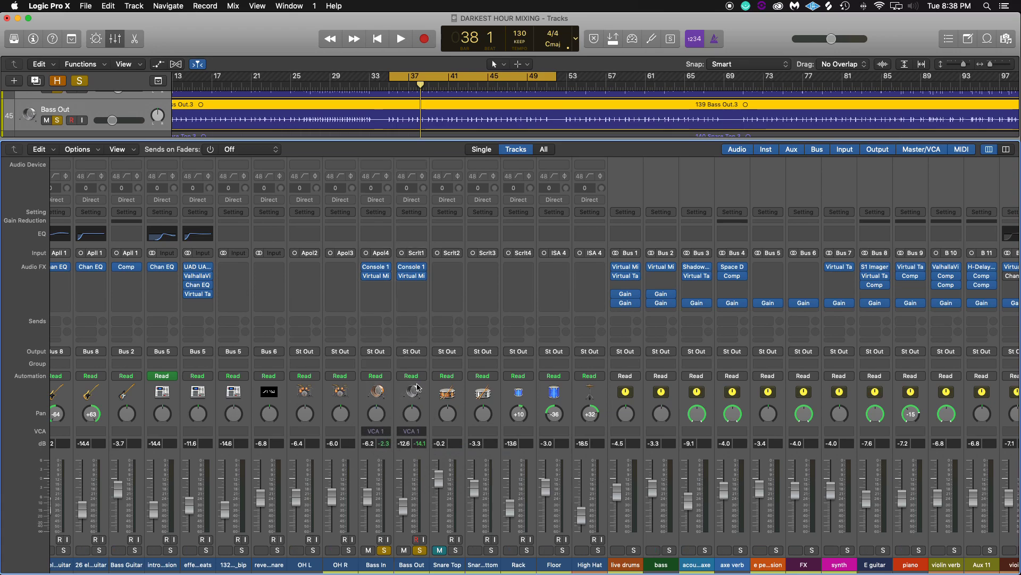
# Step: Rename the new VCA channel as bass drum and create a track for it beside Bass Out
pyautogui.hscroll(10, 416, 367)
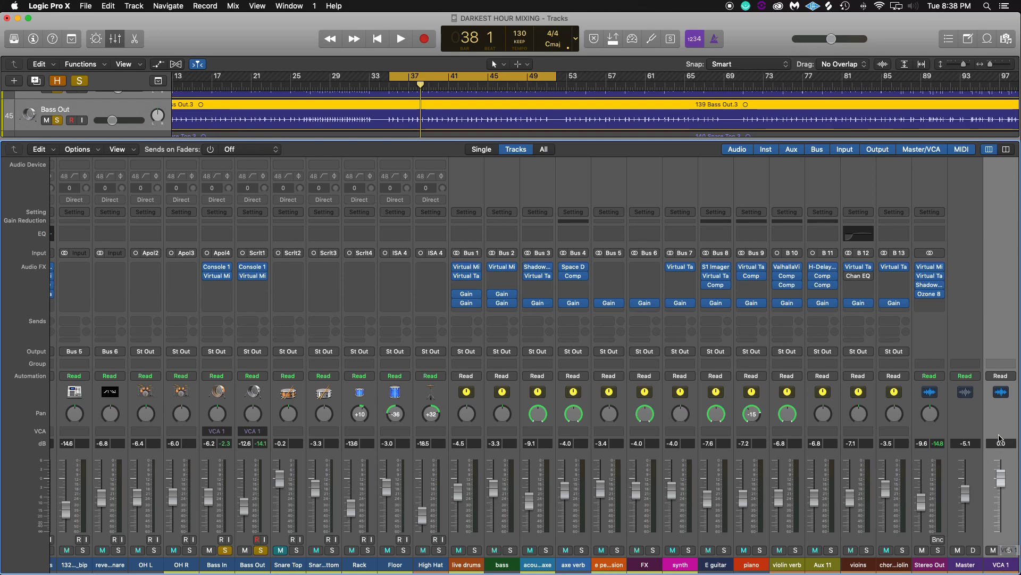
pyautogui.doubleClick(998, 563)
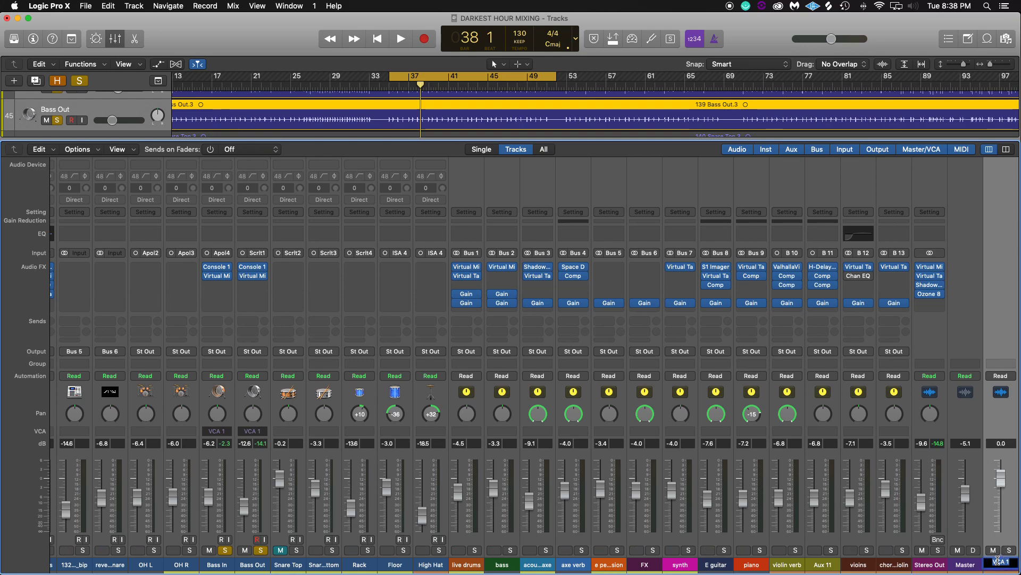
pyautogui.press('Return')
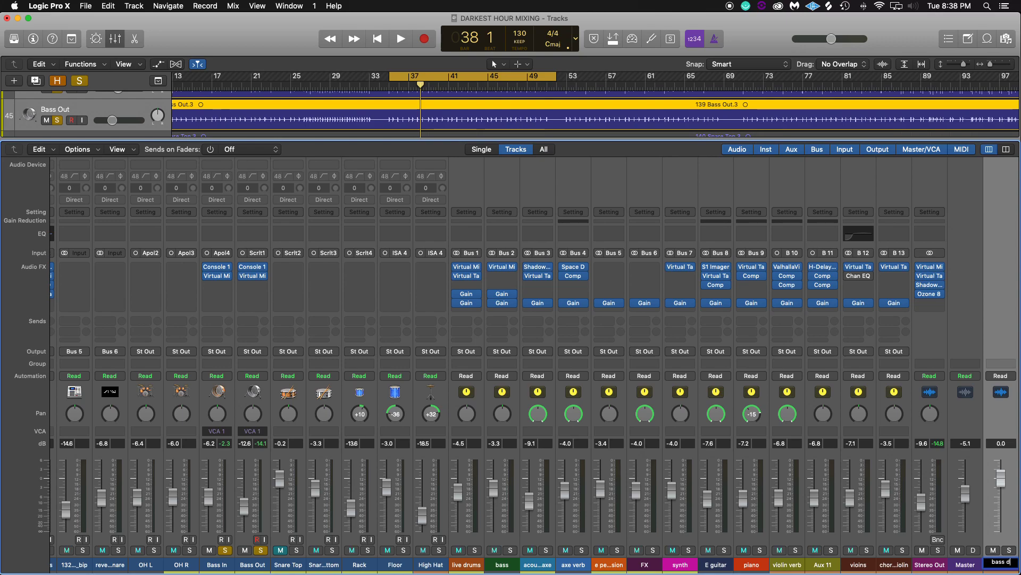
pyautogui.press('Escape')
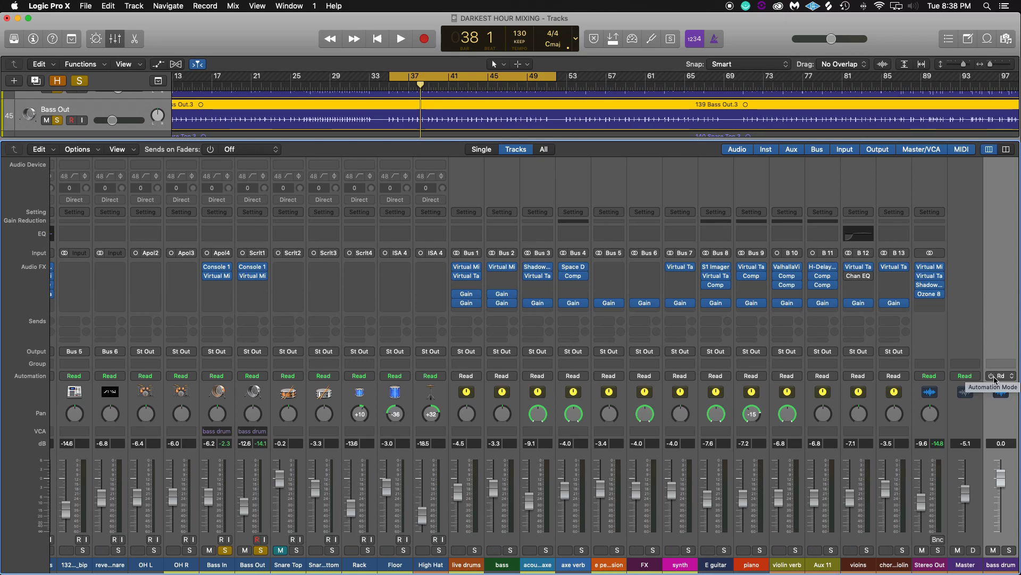
pyautogui.click(993, 378)
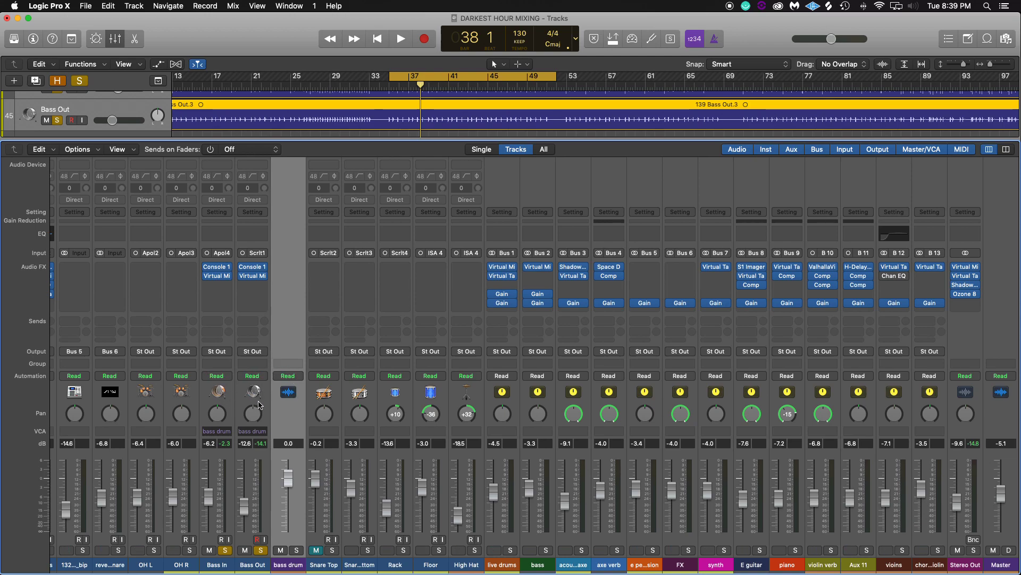
# Step: Test the bass drum VCA fader during playback and return it to 0.0 dB
pyautogui.press('space')
pyautogui.moveTo(287, 473)
pyautogui.mouseDown()
pyautogui.moveTo(285, 547)
pyautogui.moveTo(290, 478)
pyautogui.mouseUp()
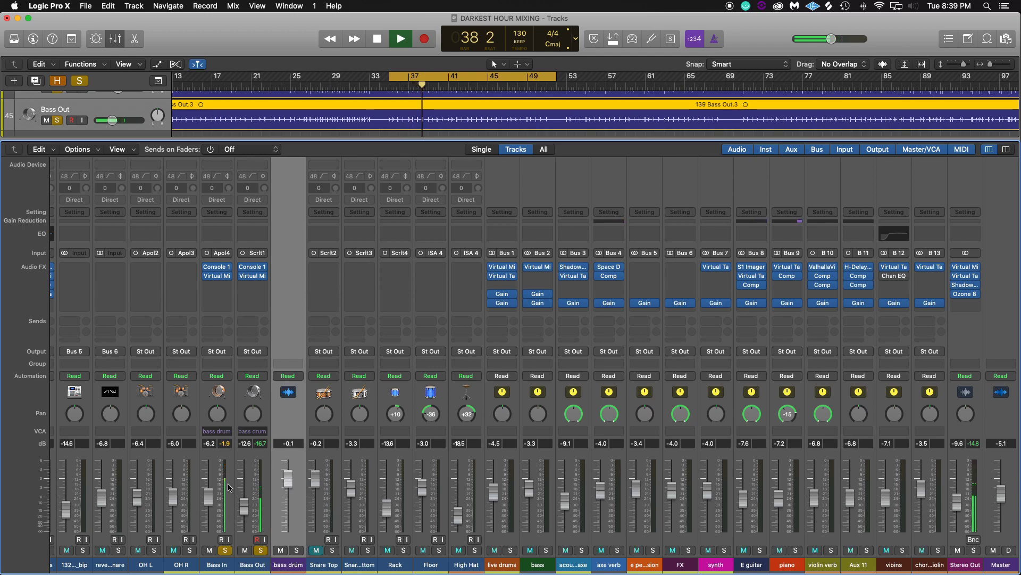
pyautogui.moveTo(286, 476); pyautogui.dragTo(288, 475)
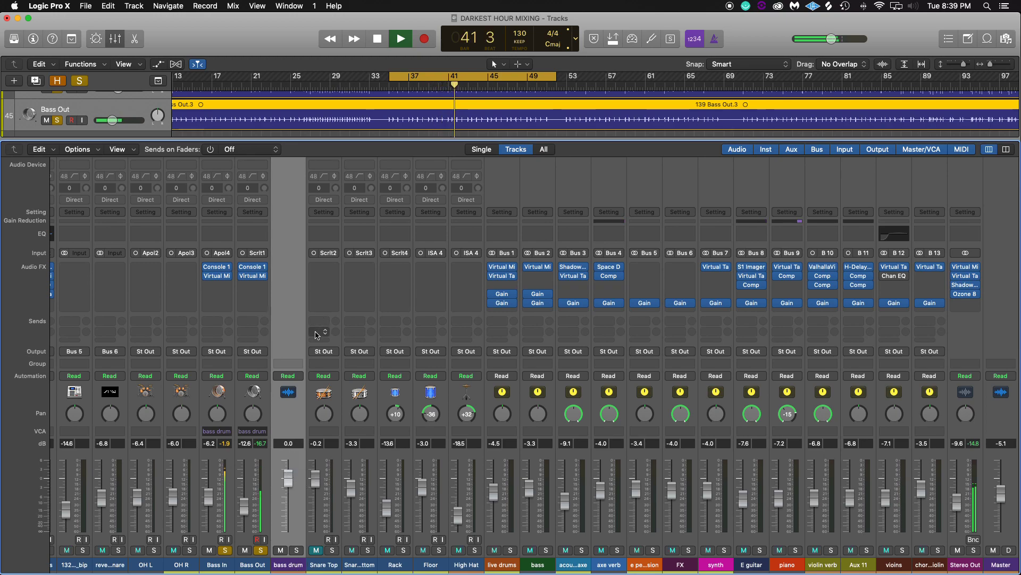
pyautogui.press('space')
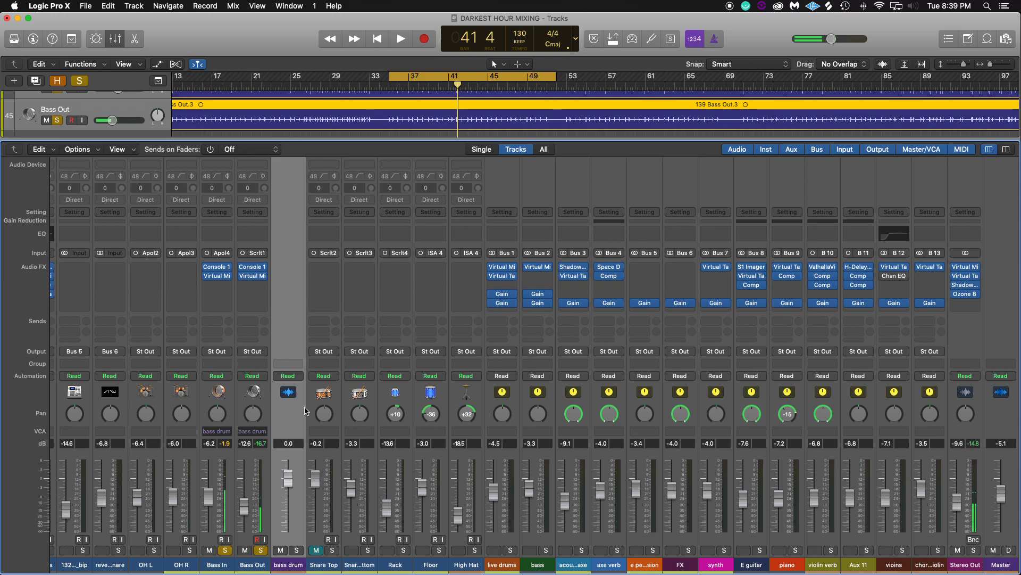
# Step: Unsolo both kick channels, solo Snare Top and start playback
pyautogui.moveTo(226, 572)
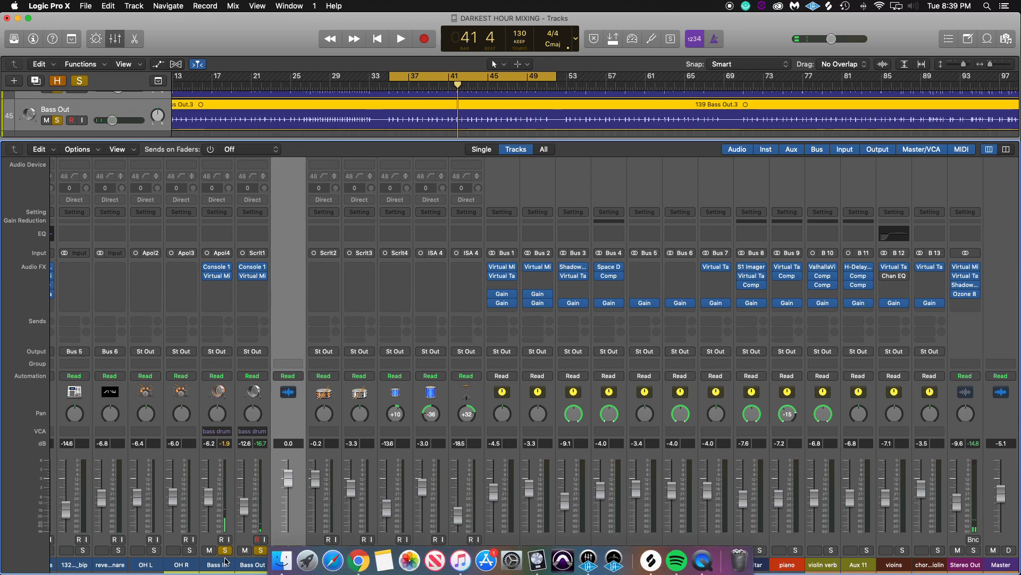
pyautogui.click(260, 549)
pyautogui.click(332, 550)
pyautogui.press('space')
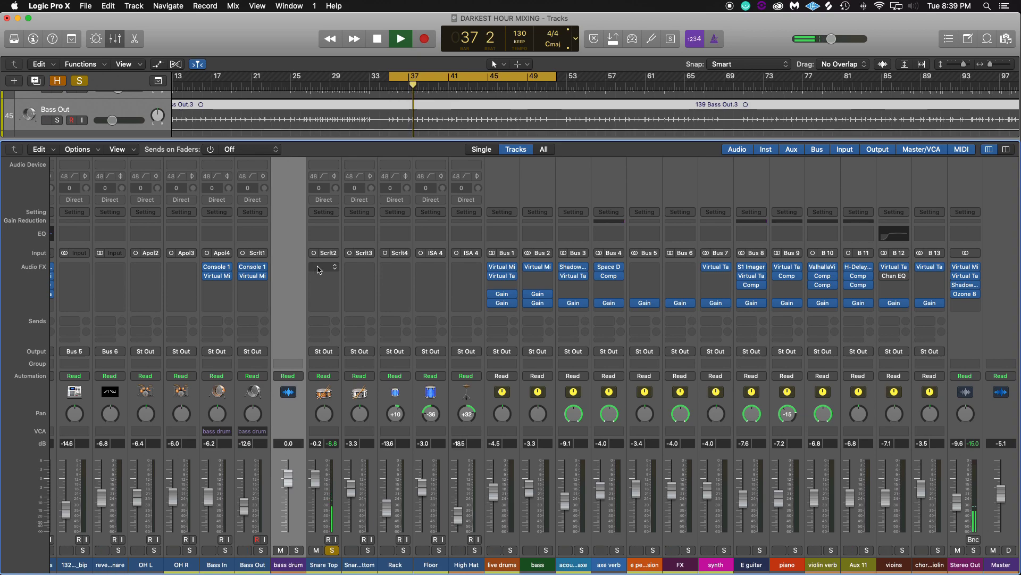
# Step: Insert Softube's mono Console 1 on the Snare Top channel
pyautogui.click(318, 270)
pyautogui.moveTo(341, 461)
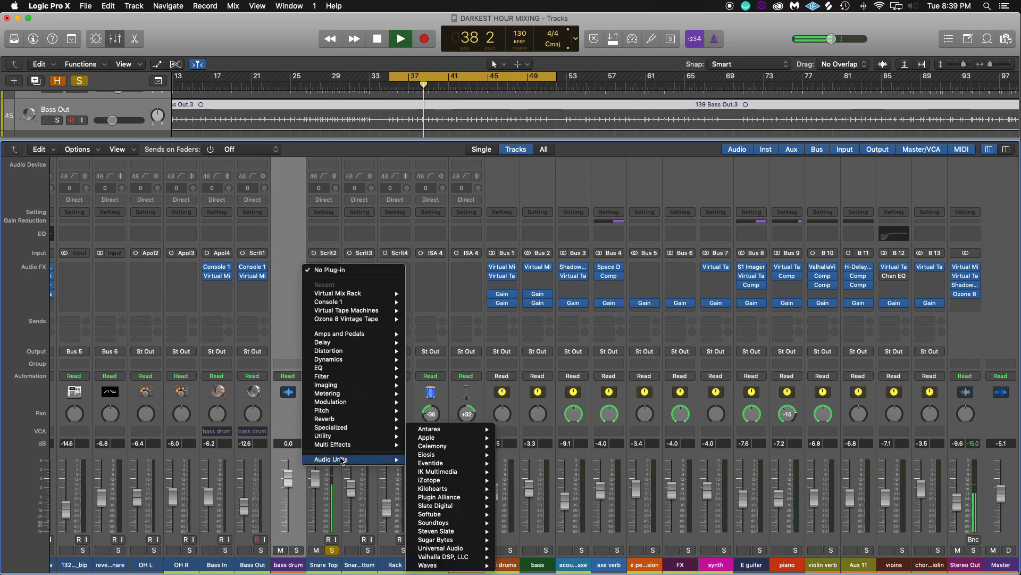
pyautogui.moveTo(430, 513)
pyautogui.moveTo(529, 514)
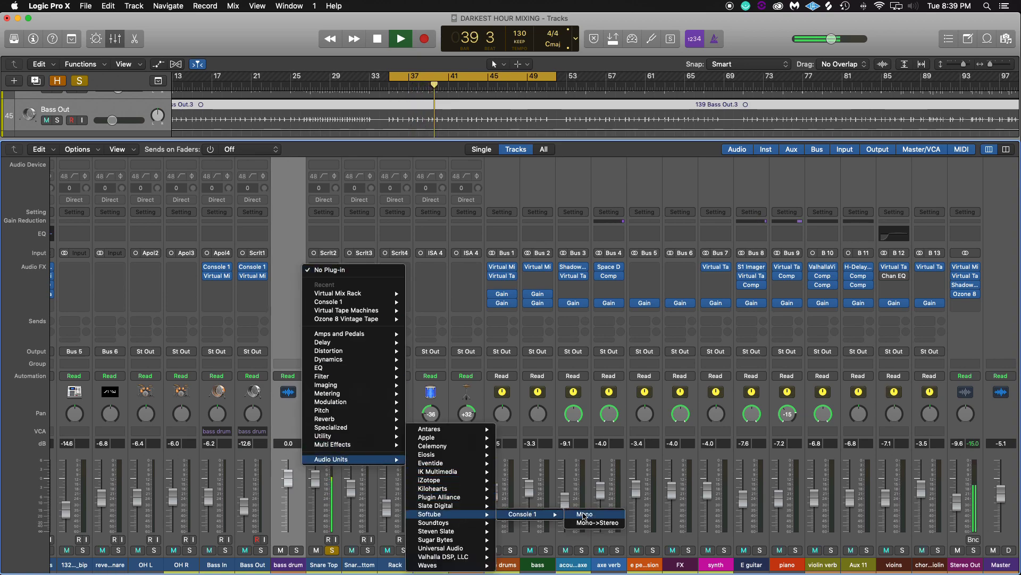
pyautogui.click(585, 514)
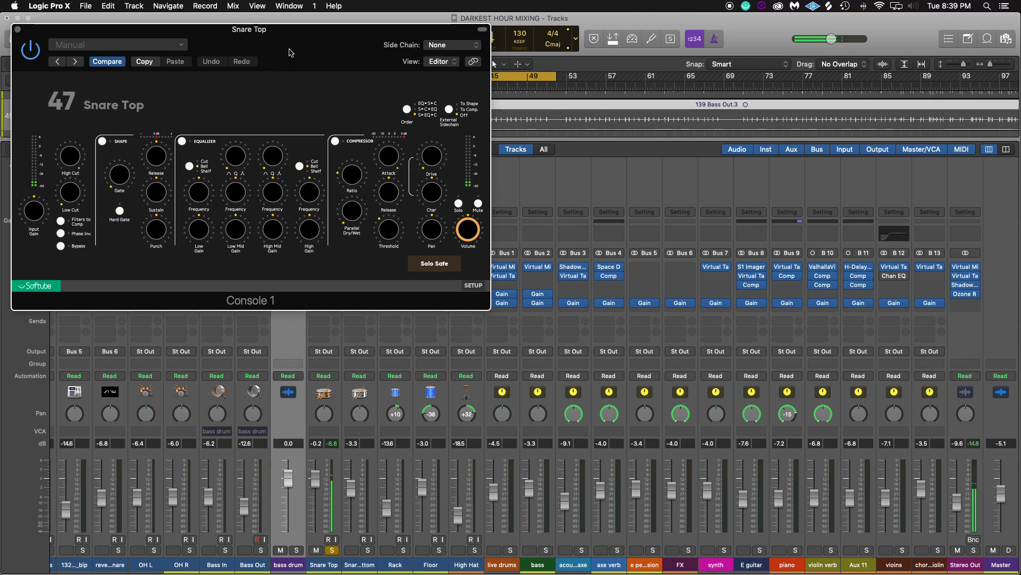
# Step: Enable the Shape section of Console 1 on Snare Top and adjust the shape and compressor settings during playback
pyautogui.moveTo(289, 52); pyautogui.dragTo(523, 219)
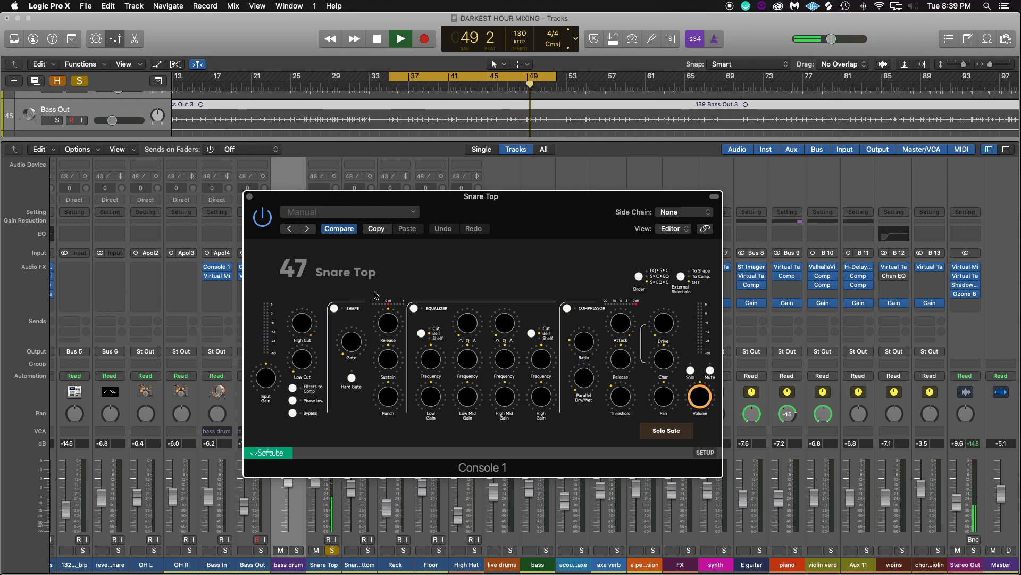
pyautogui.click(333, 309)
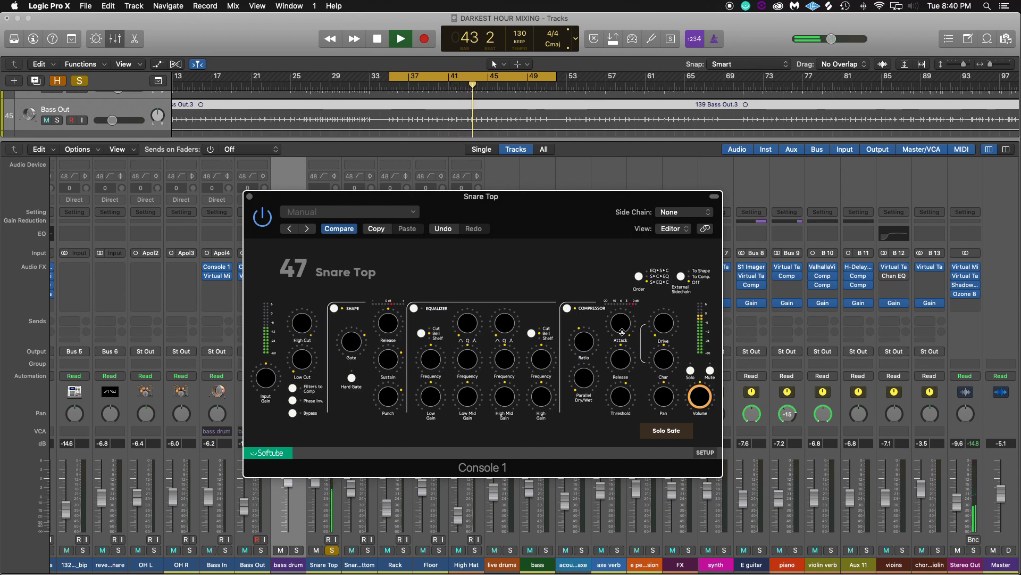
pyautogui.press('space')
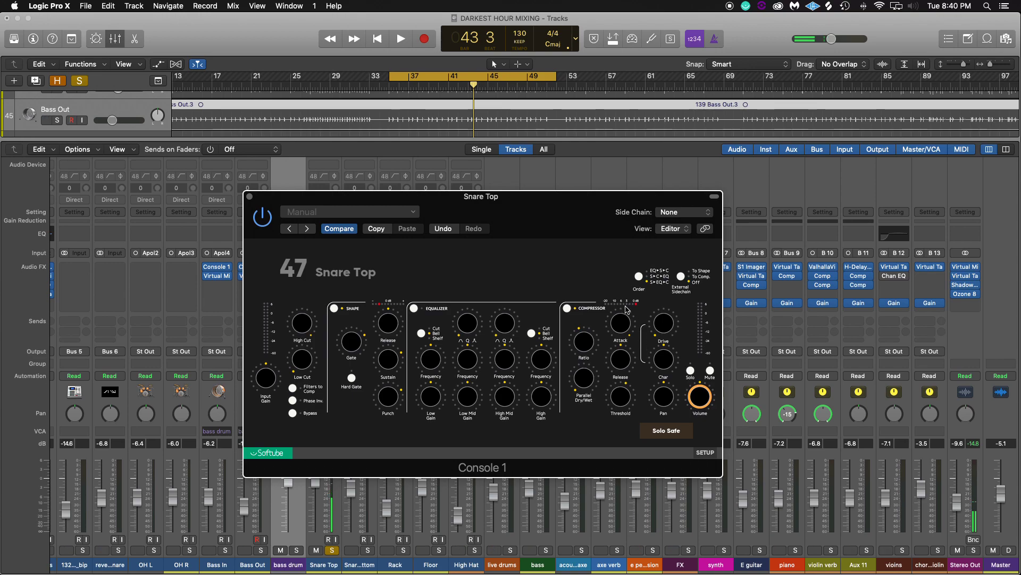
pyautogui.press('space')
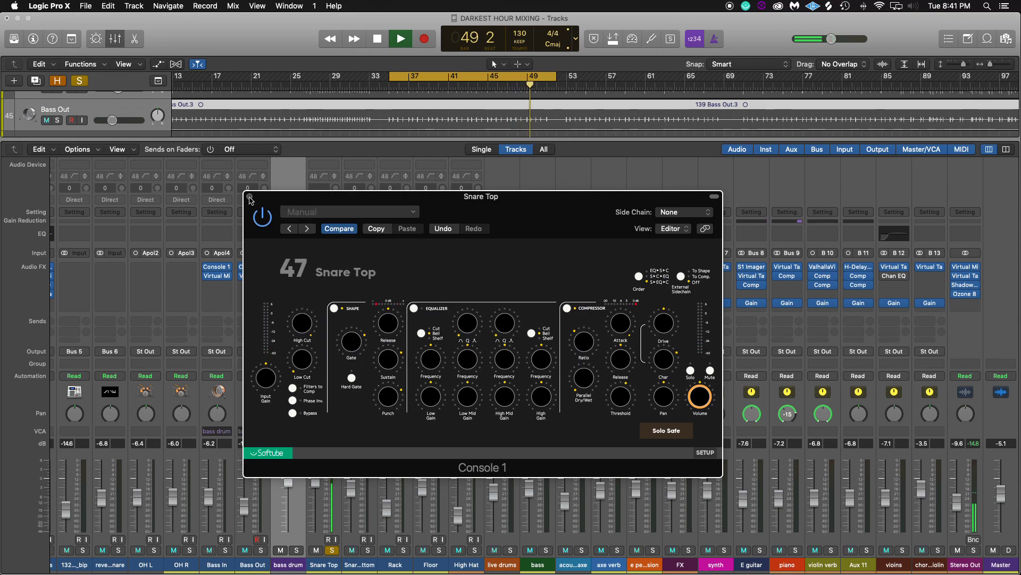
# Step: Close Console 1 and lower the Snare Top fader to -5.7 dB
pyautogui.click(250, 197)
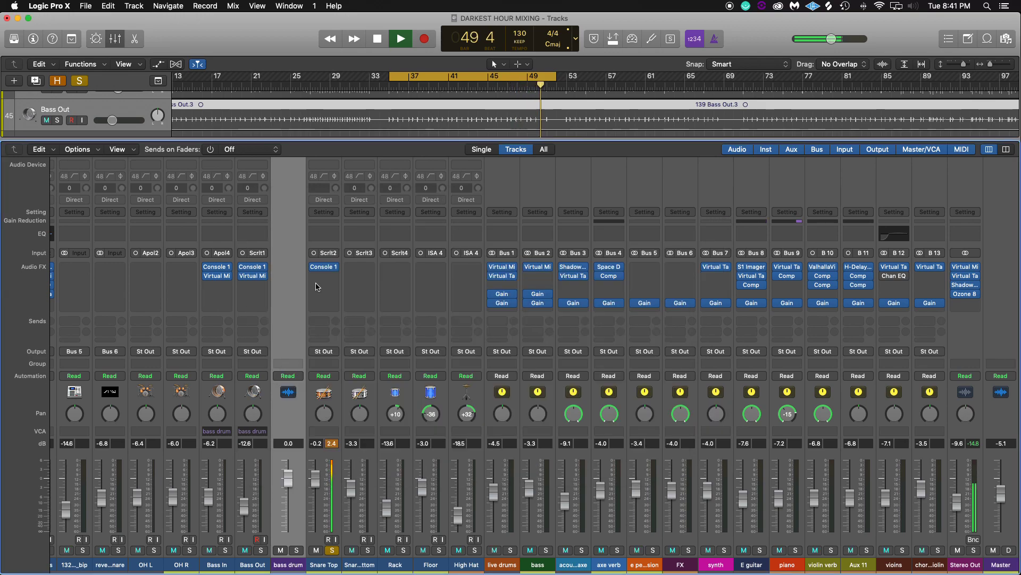
pyautogui.moveTo(312, 487); pyautogui.dragTo(313, 504)
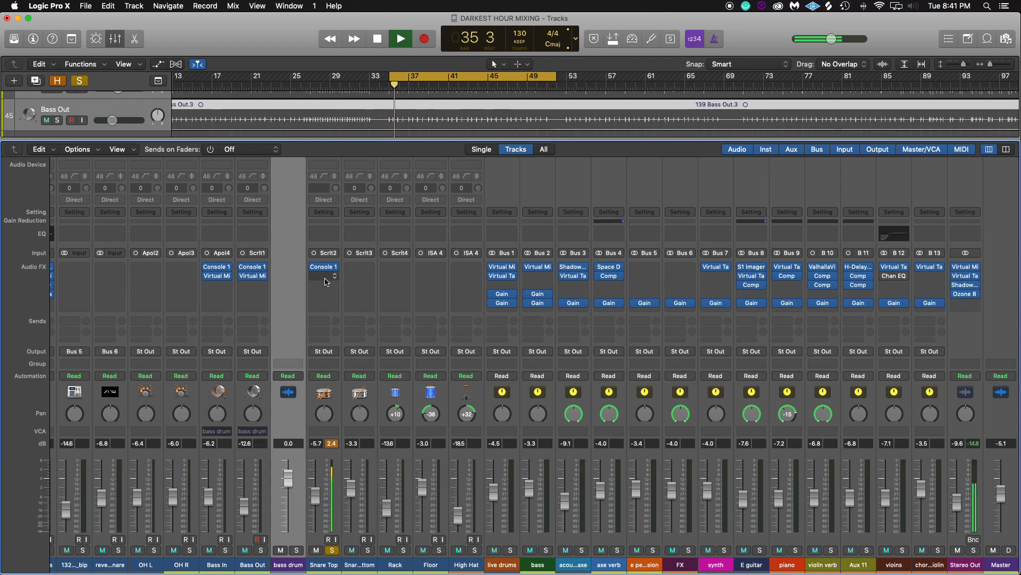
# Step: Insert Slate Digital's mono Virtual Mix Rack below Console 1 on the Snare Top channel
pyautogui.click(326, 282)
pyautogui.moveTo(341, 472)
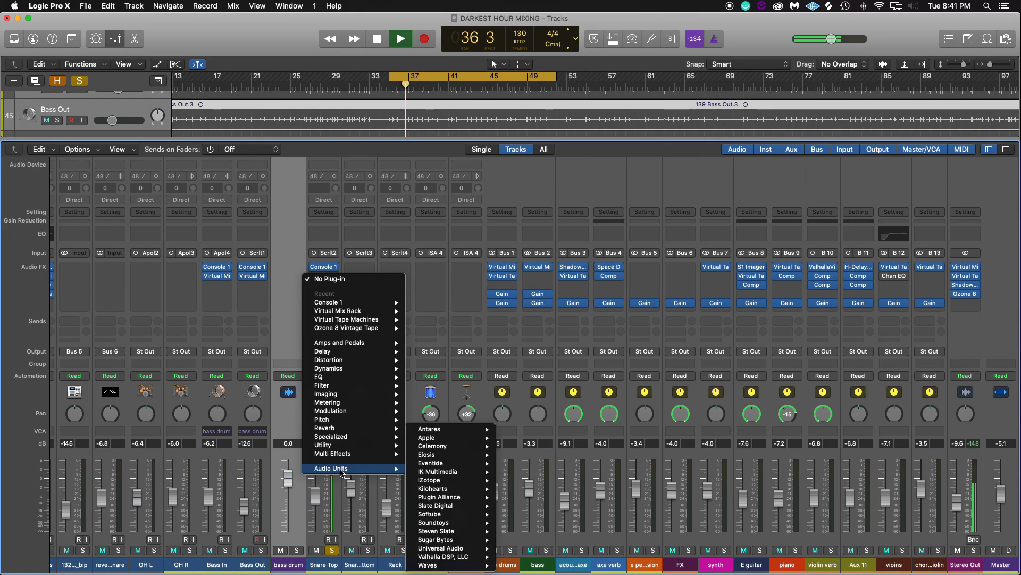
pyautogui.moveTo(436, 506)
pyautogui.moveTo(548, 556)
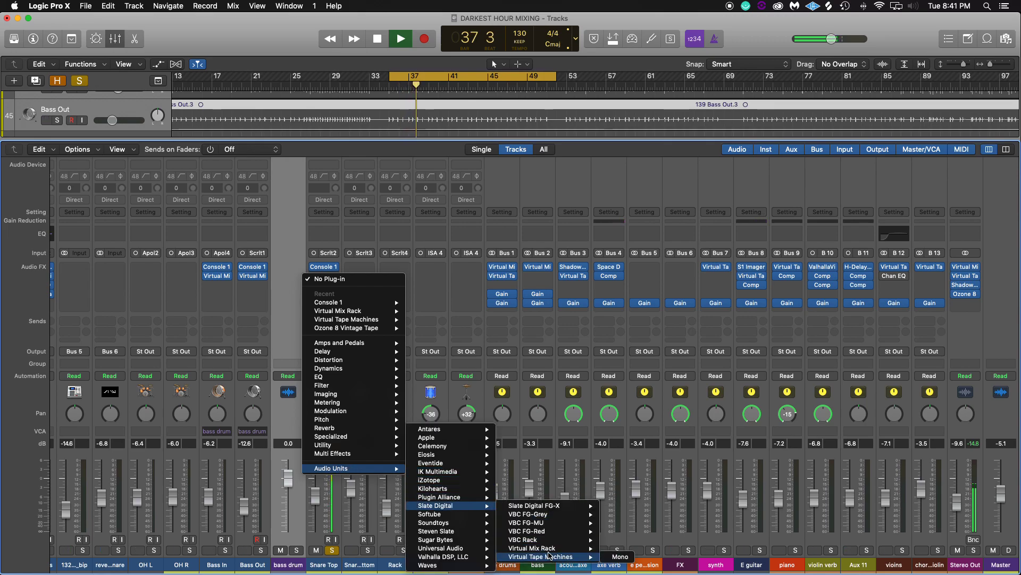
pyautogui.click(618, 548)
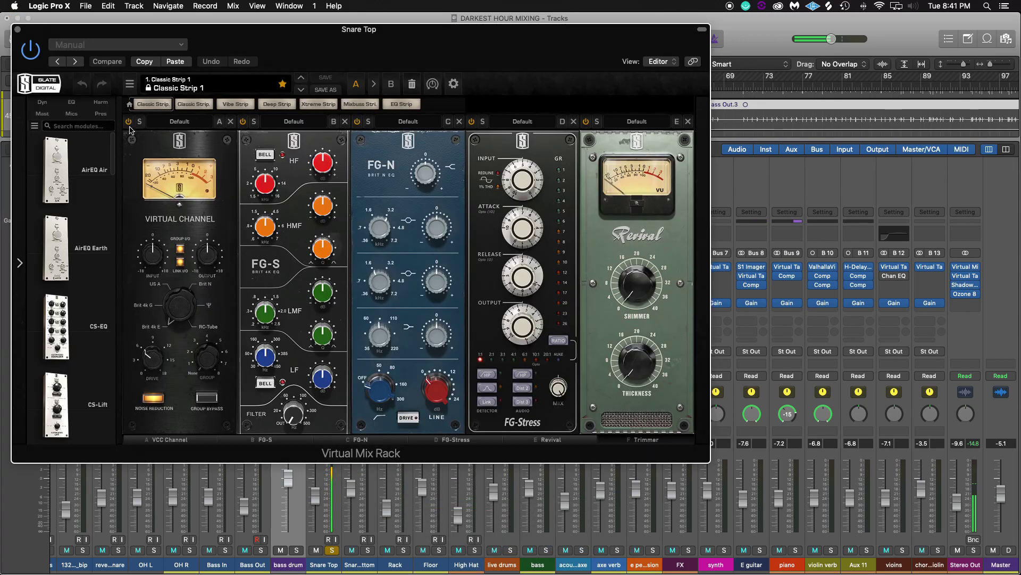
# Step: Audition the Punchy Snare drum preset in Virtual Mix Rack and check the FG-401 module's factory presets
pyautogui.click(181, 85)
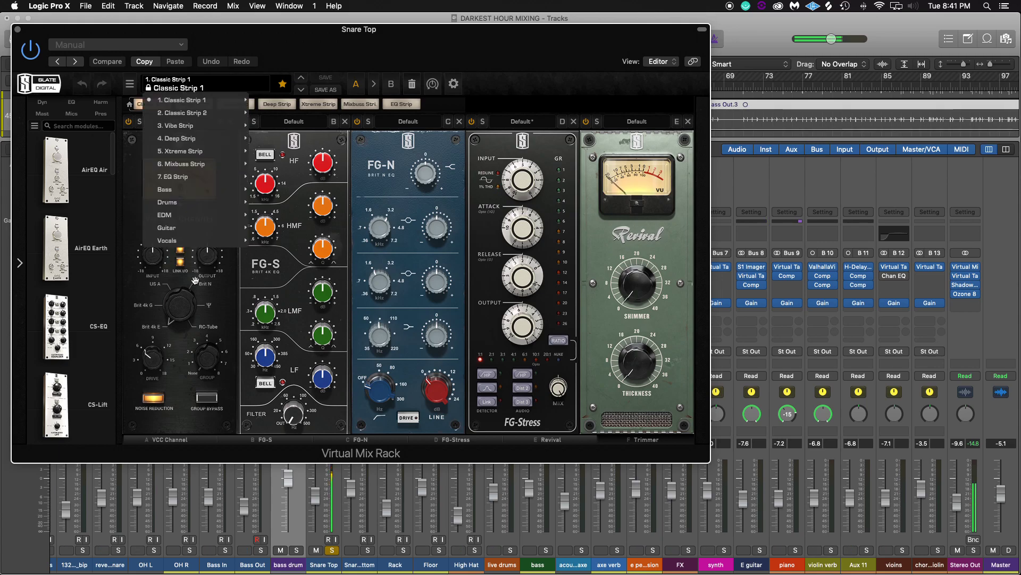
pyautogui.moveTo(234, 202)
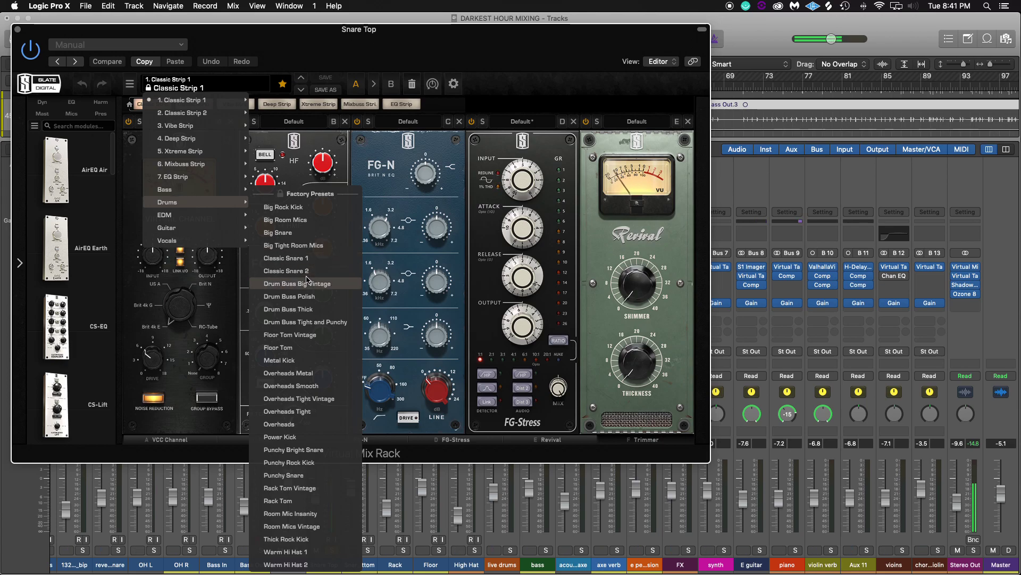
pyautogui.click(284, 474)
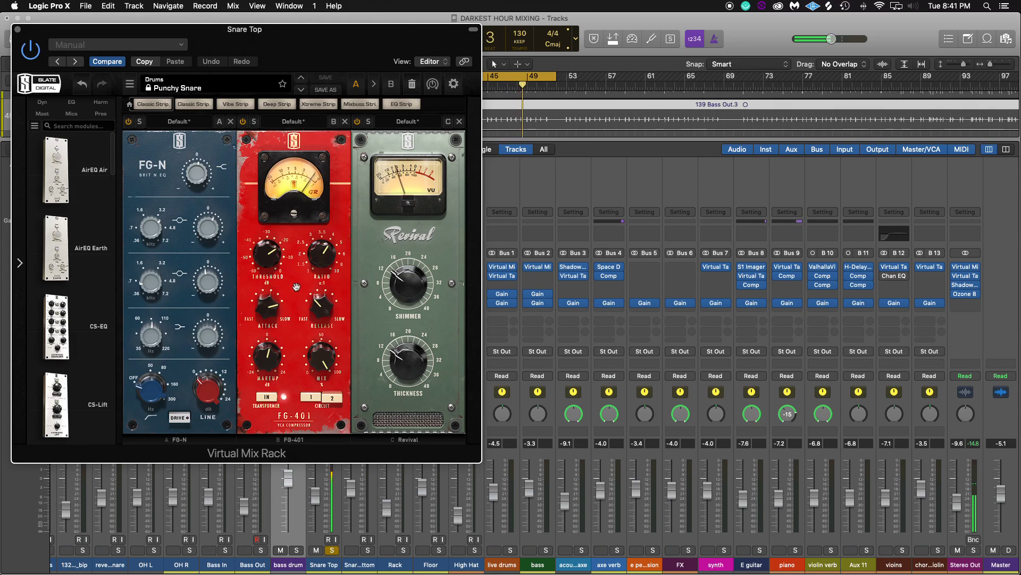
pyautogui.click(293, 122)
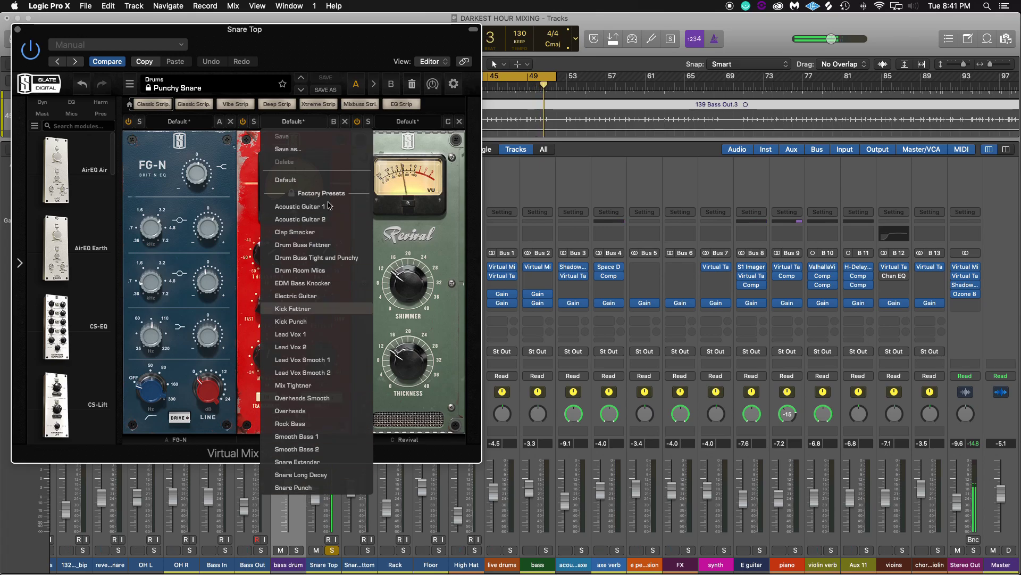
pyautogui.press('Escape')
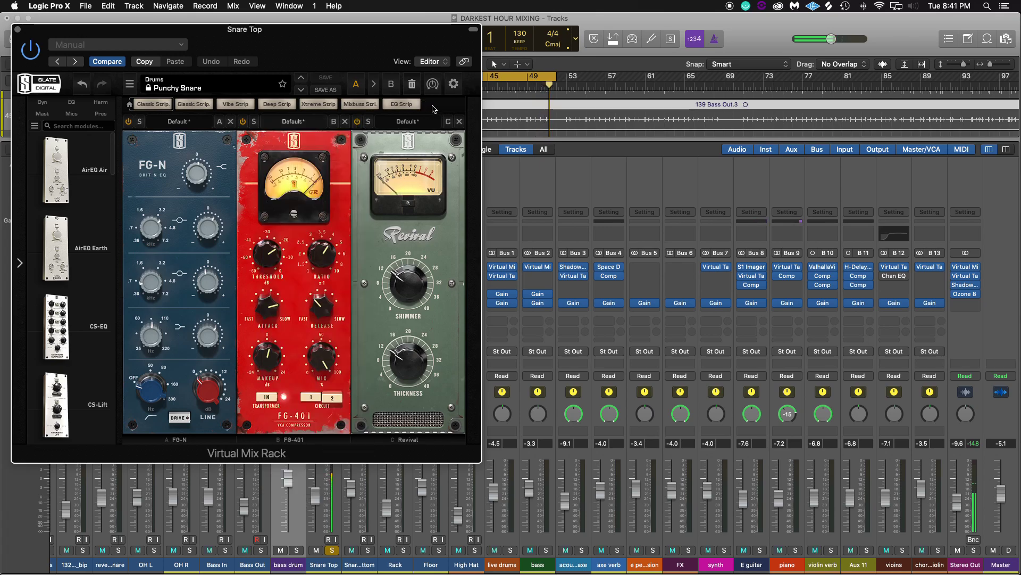
# Step: Audition the Big Snare drum preset in Virtual Mix Rack
pyautogui.click(207, 92)
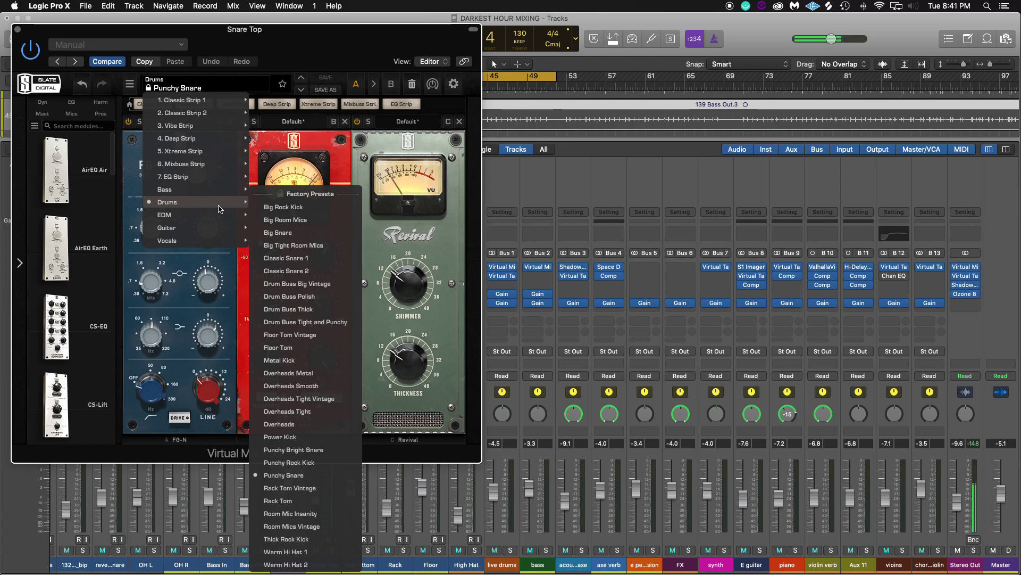
pyautogui.click(278, 232)
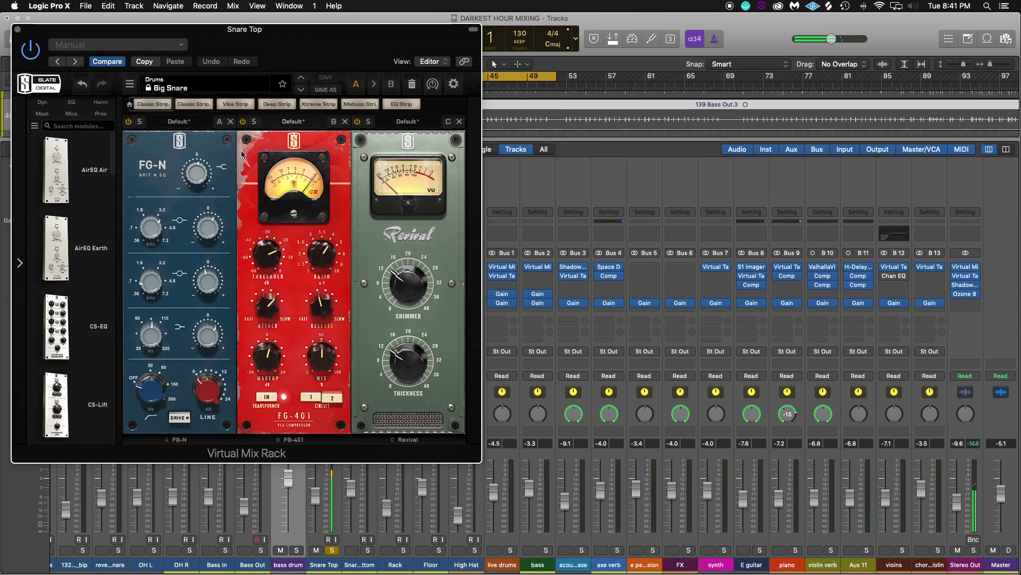
pyautogui.click(285, 121)
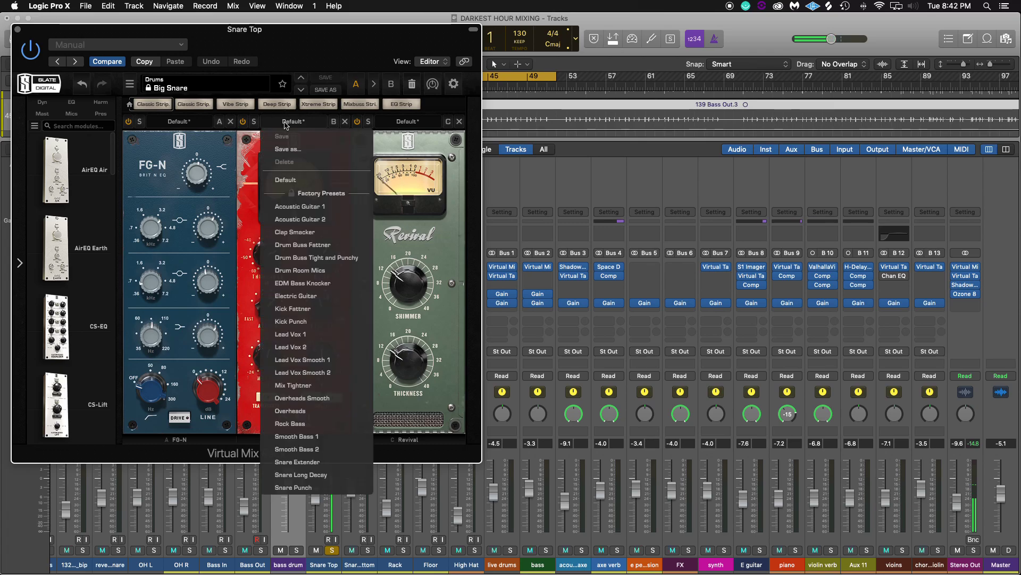
pyautogui.click(285, 122)
# Step: Try the Classic Snare 1 drum preset with an adjusted FG-401 threshold, and compare it with Classic Snare 2
pyautogui.click(170, 87)
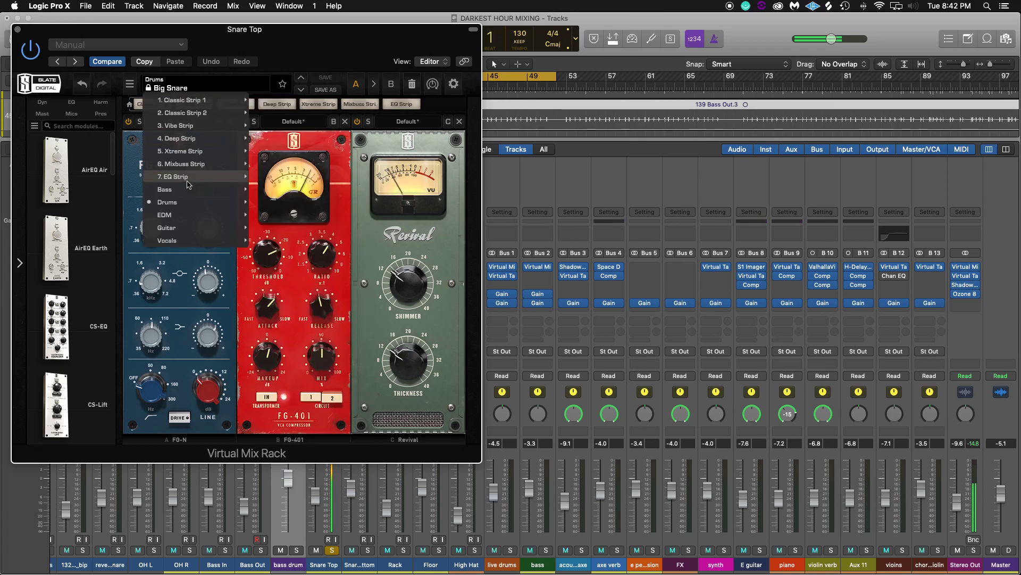
pyautogui.moveTo(180, 203)
pyautogui.click(283, 258)
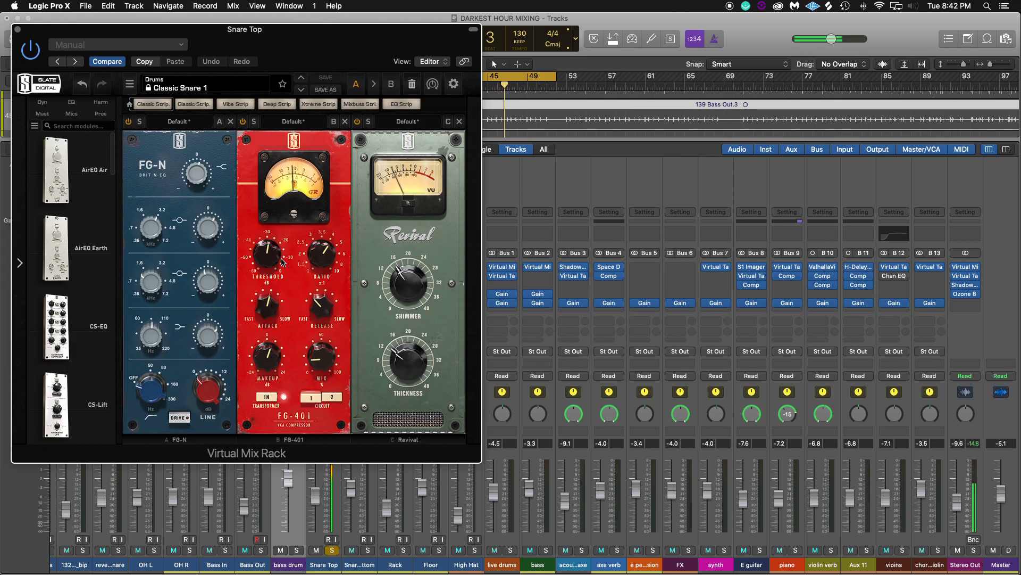
pyautogui.moveTo(282, 262); pyautogui.dragTo(283, 233)
pyautogui.click(196, 85)
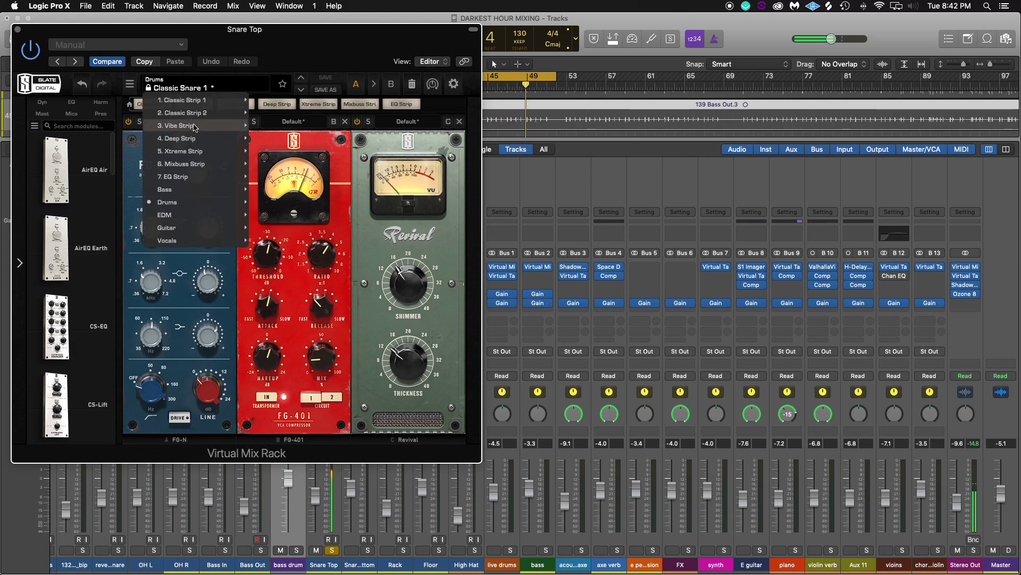
pyautogui.moveTo(181, 203)
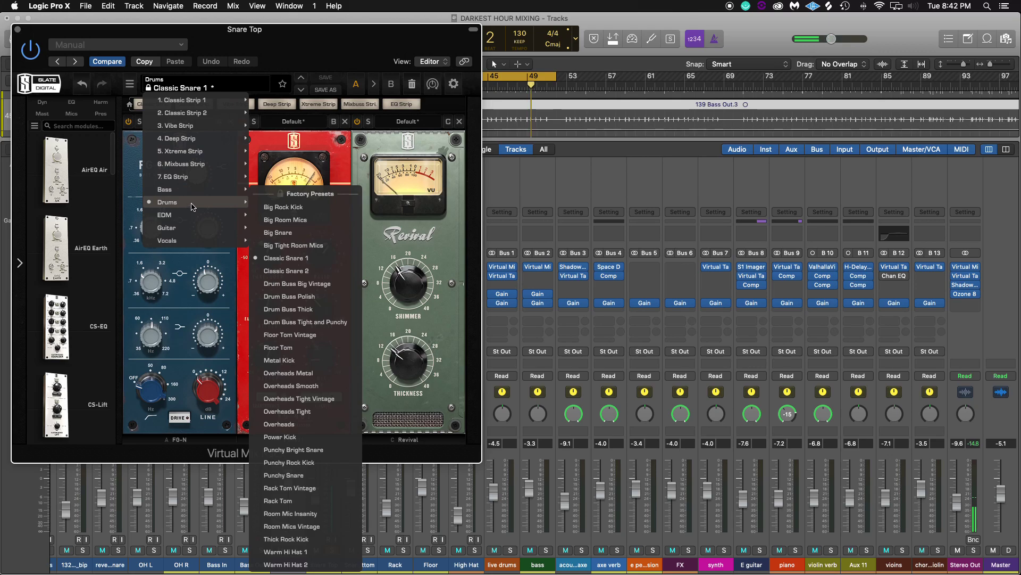
pyautogui.click(292, 271)
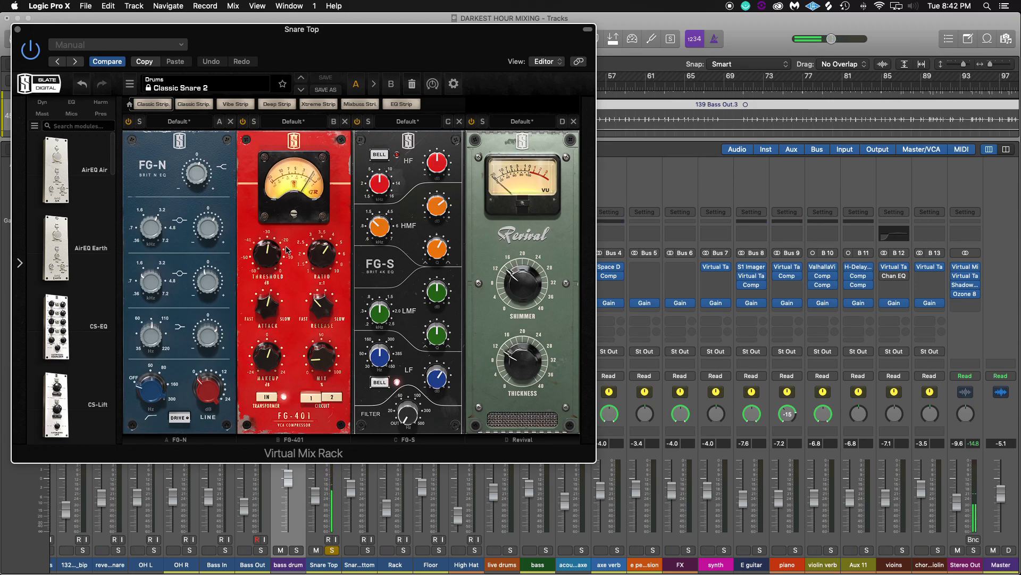
# Step: Load the Classic Snare 1 drum preset in Snare Top's Virtual Mix Rack
pyautogui.click(193, 87)
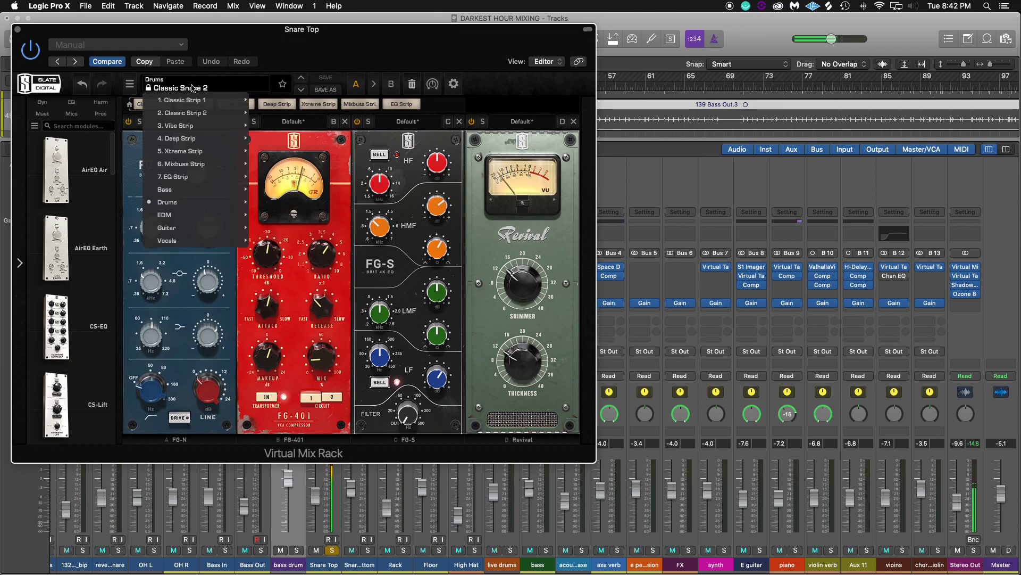
pyautogui.moveTo(189, 205)
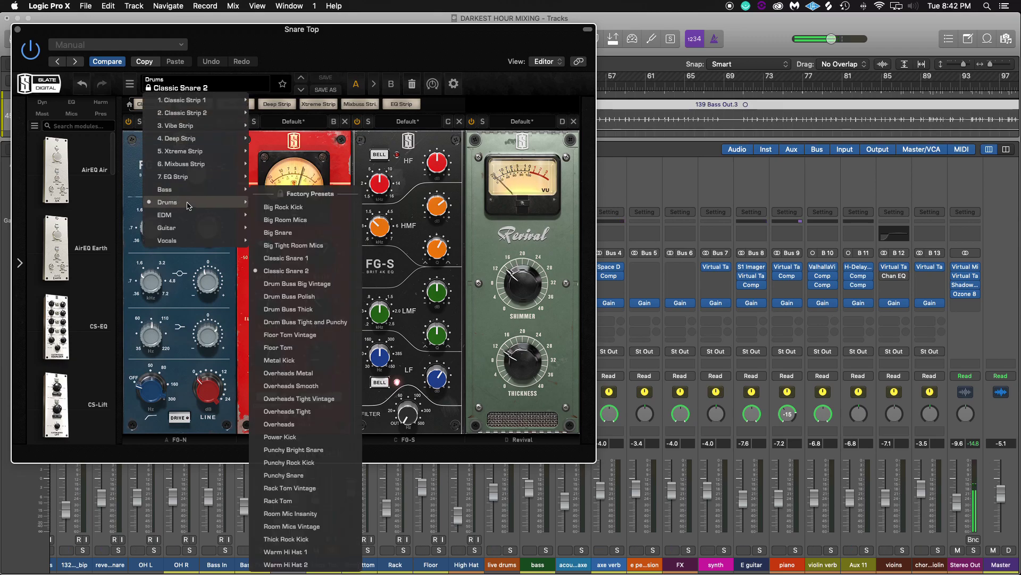
pyautogui.click(276, 259)
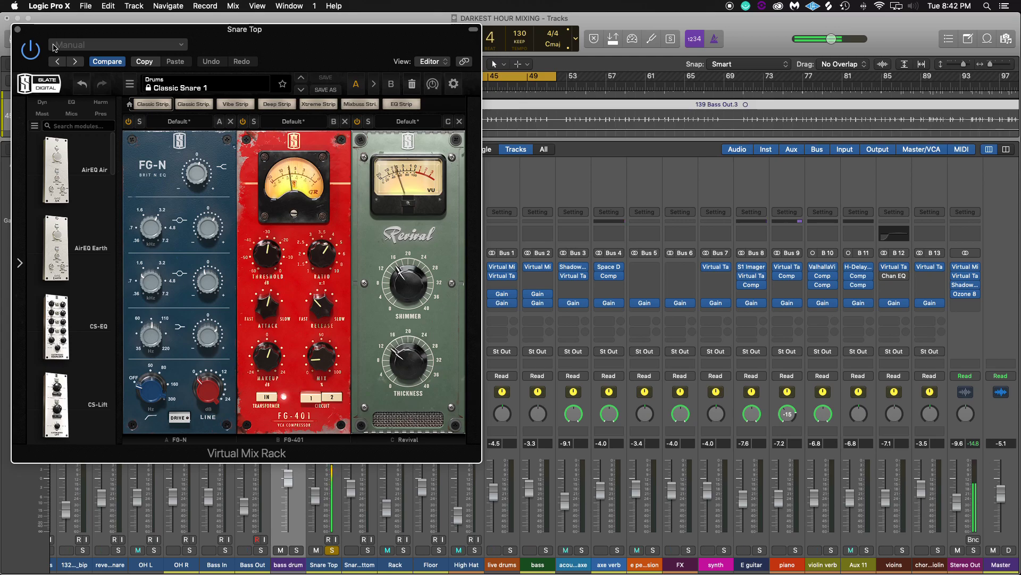
# Step: Close Virtual Mix Rack, reset the Snare Top peak reading and lower its fader to -10.0 dB
pyautogui.click(17, 29)
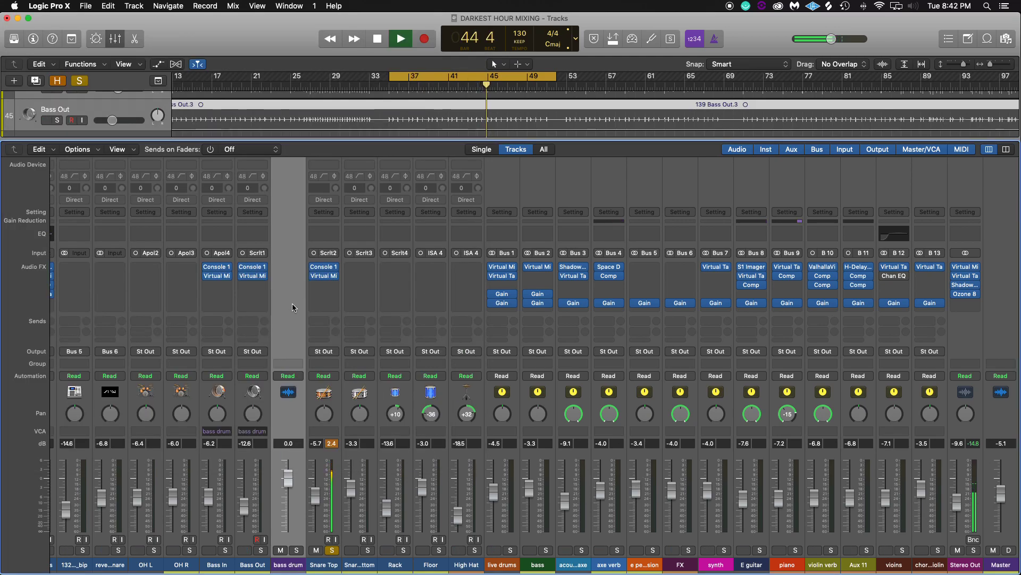
pyautogui.click(332, 443)
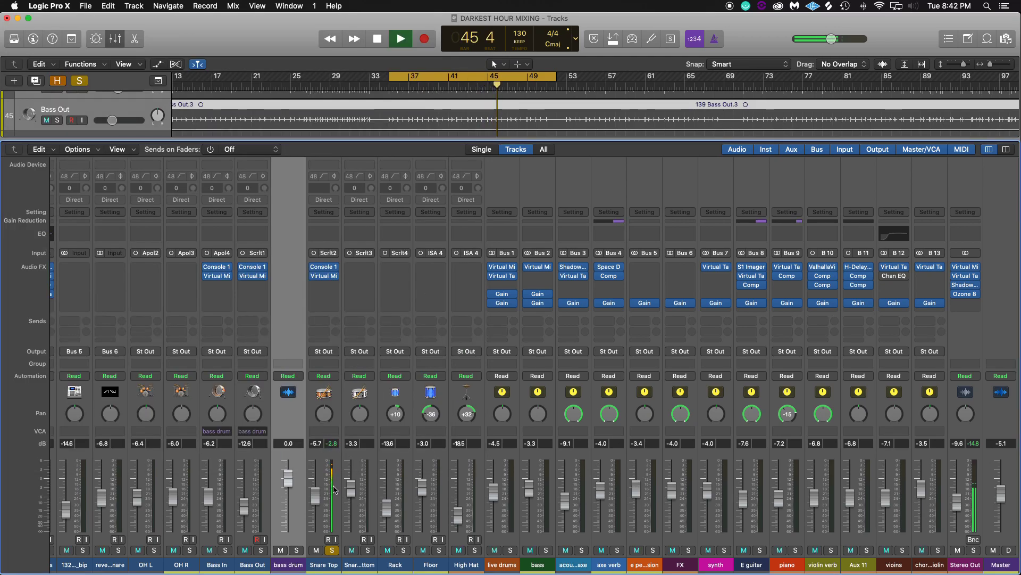
pyautogui.moveTo(315, 493); pyautogui.dragTo(314, 504)
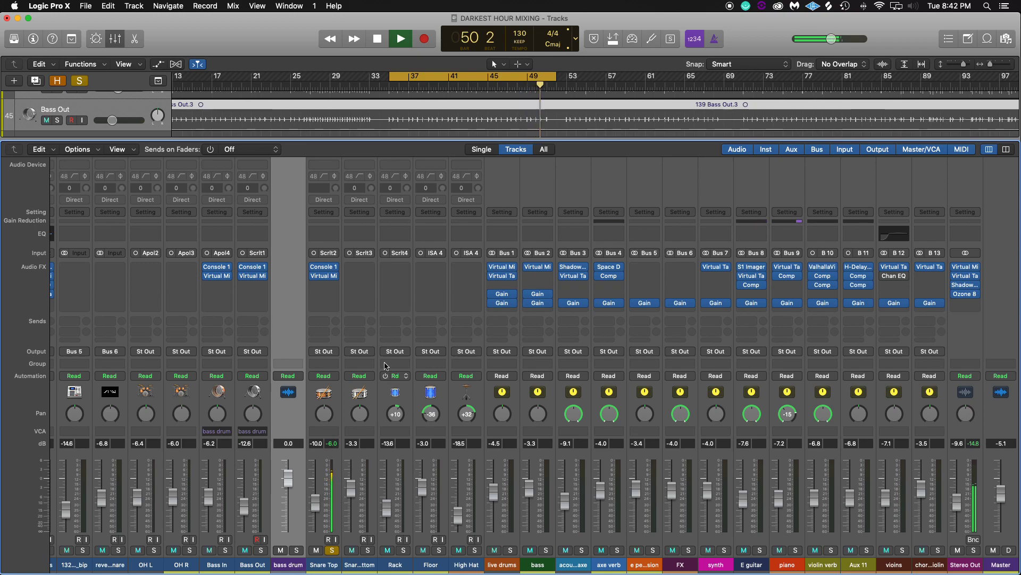
# Step: Stop playback, switch the solo from Snare Top to Snare Bottom and restart playback
pyautogui.hscroll(1, 331, 556)
pyautogui.press('space')
pyautogui.click(331, 551)
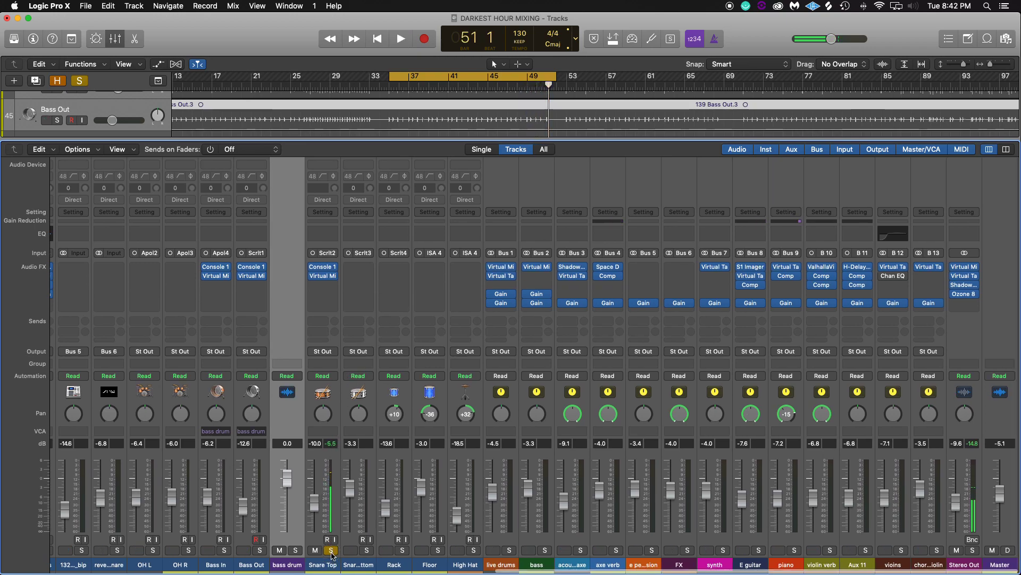
pyautogui.click(366, 551)
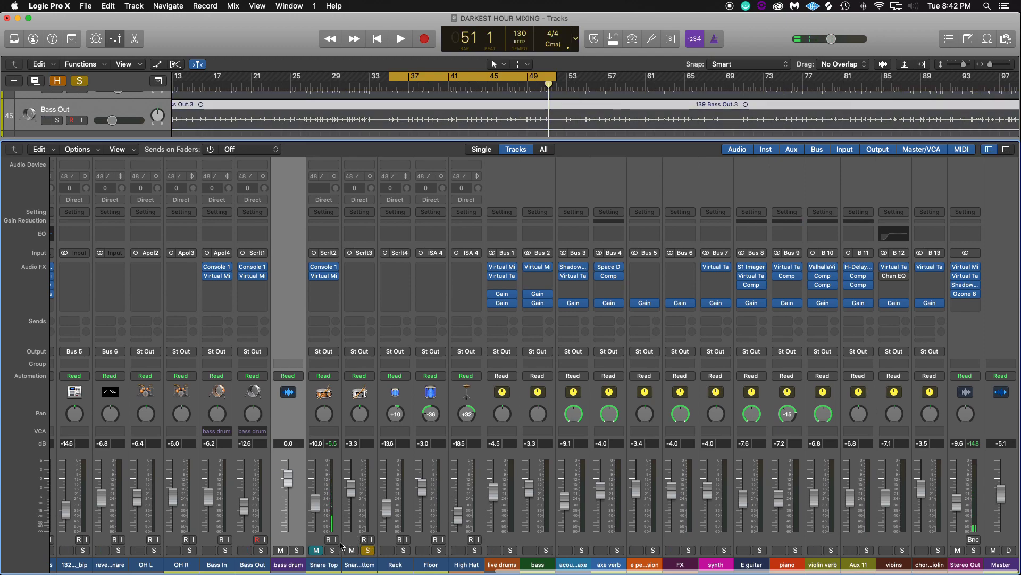
pyautogui.press('space')
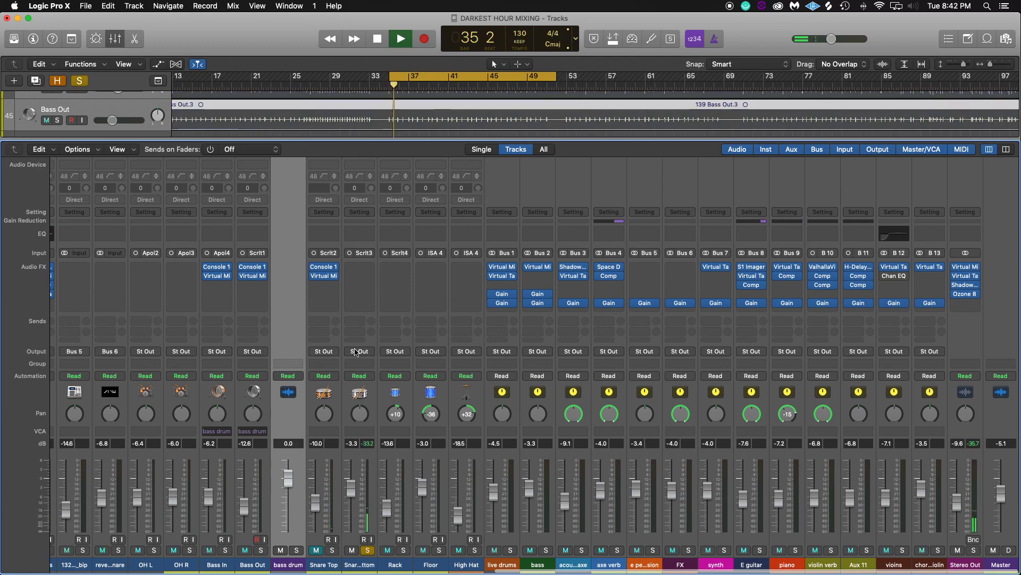
pyautogui.click(359, 271)
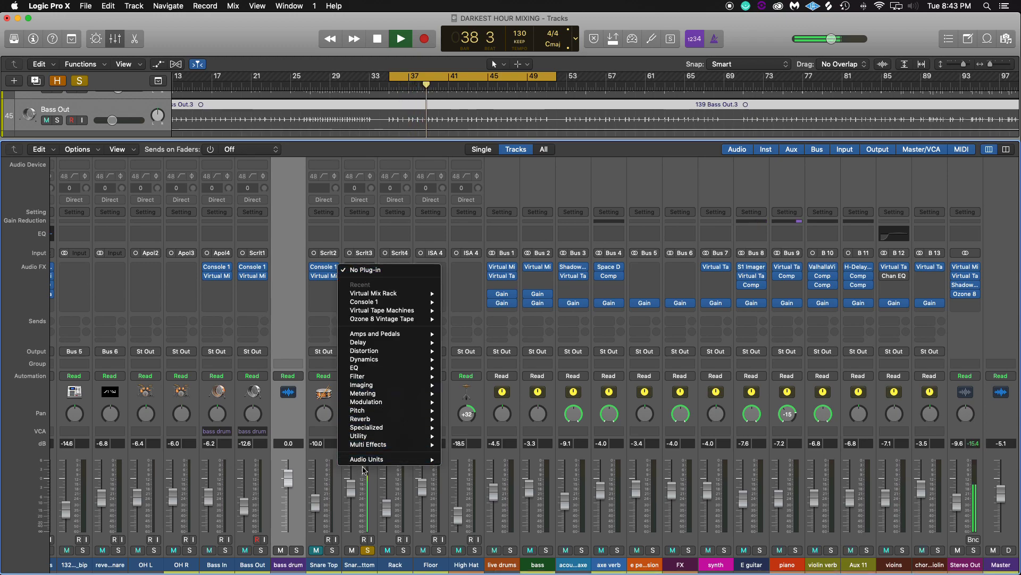
pyautogui.moveTo(365, 466)
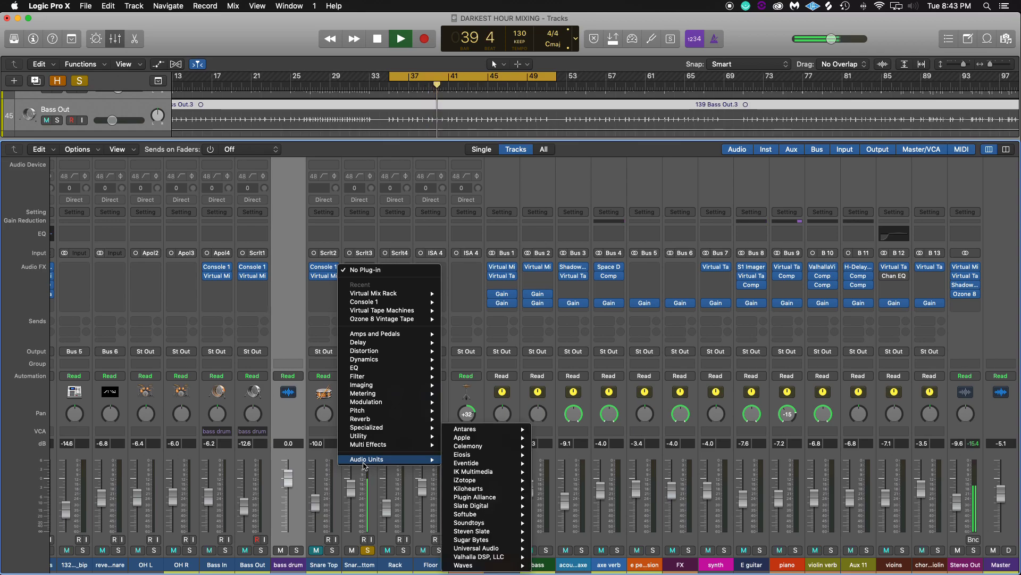
pyautogui.moveTo(508, 541)
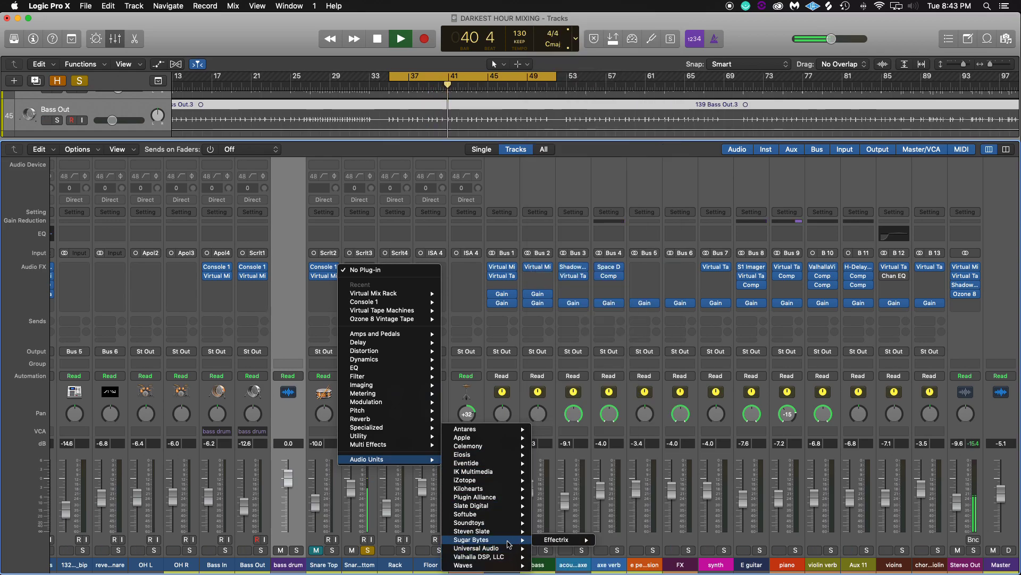
pyautogui.press('Escape')
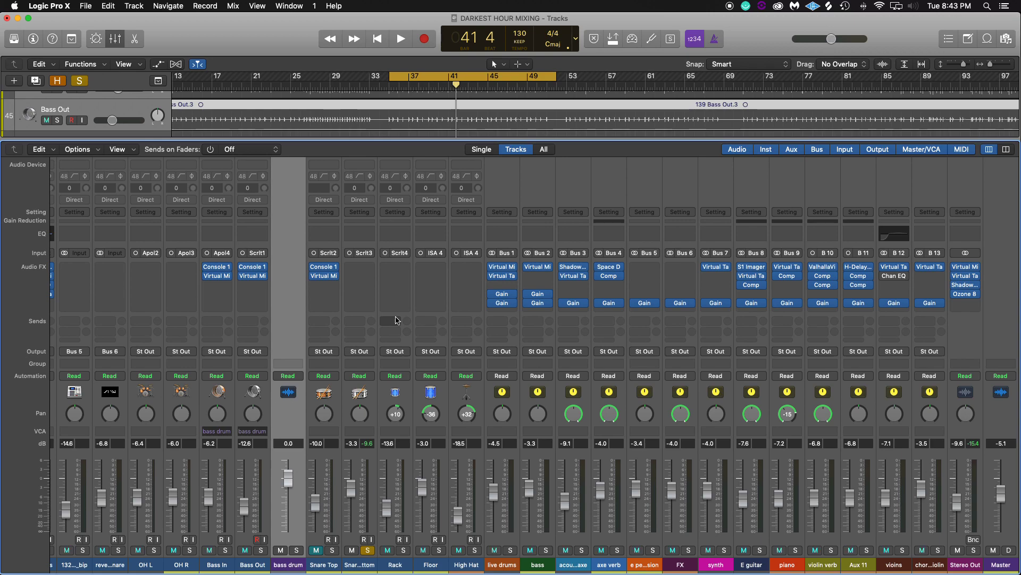
# Step: Insert a mono Gain utility plug-in on the Snare Bottom channel
pyautogui.click(355, 270)
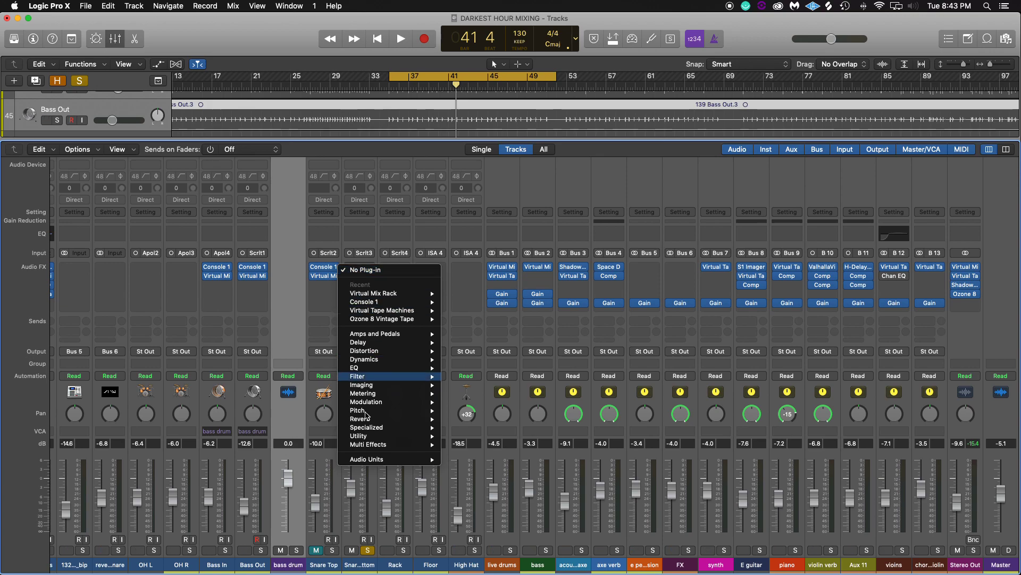
pyautogui.moveTo(371, 438)
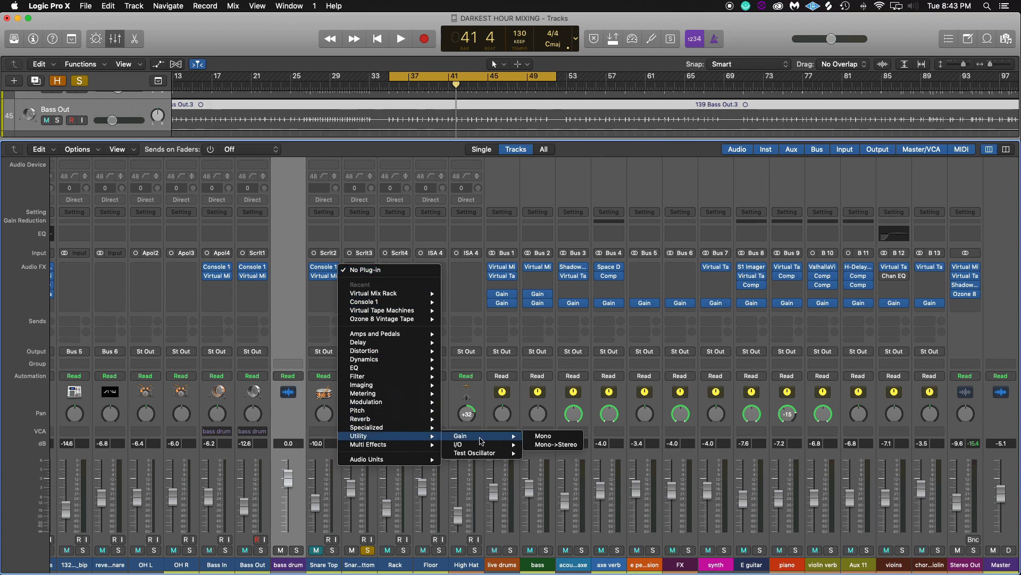
pyautogui.click(537, 436)
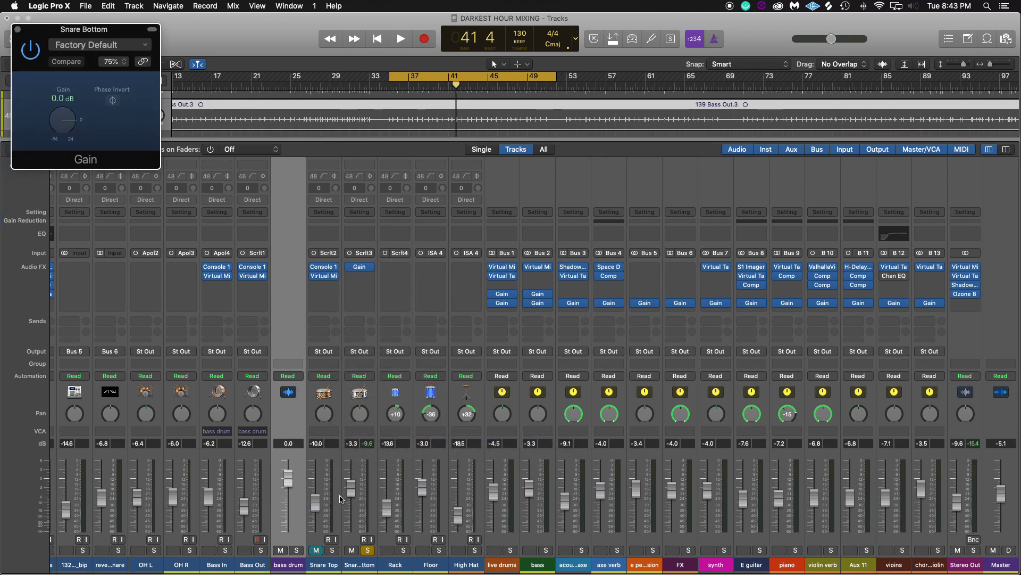
# Step: Solo Snare Top together with Snare Bottom, start playback and toggle Phase Invert in Snare Bottom's Gain plug-in
pyautogui.click(367, 550)
pyautogui.click(332, 550)
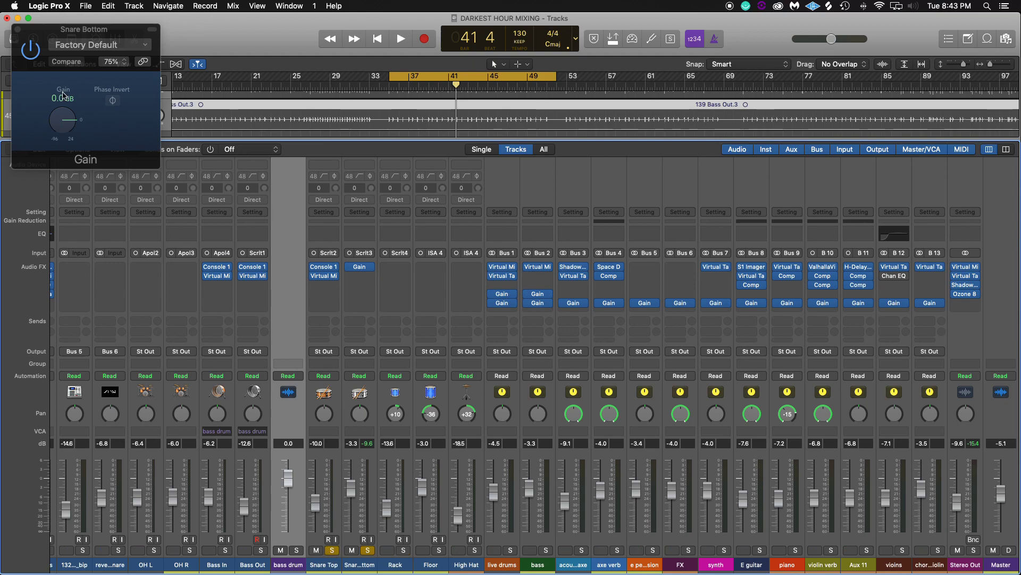
pyautogui.press('space')
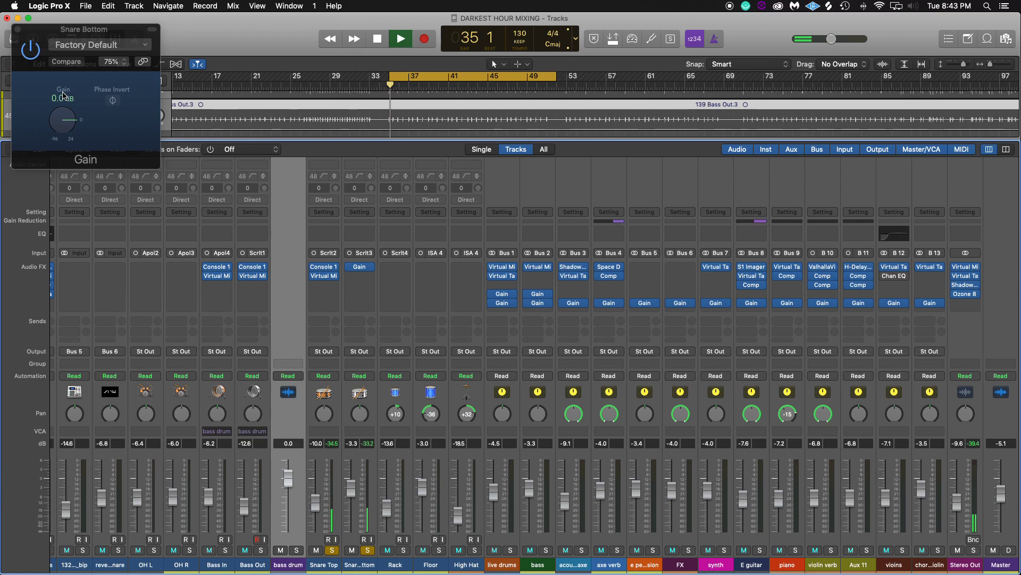
pyautogui.click(114, 102)
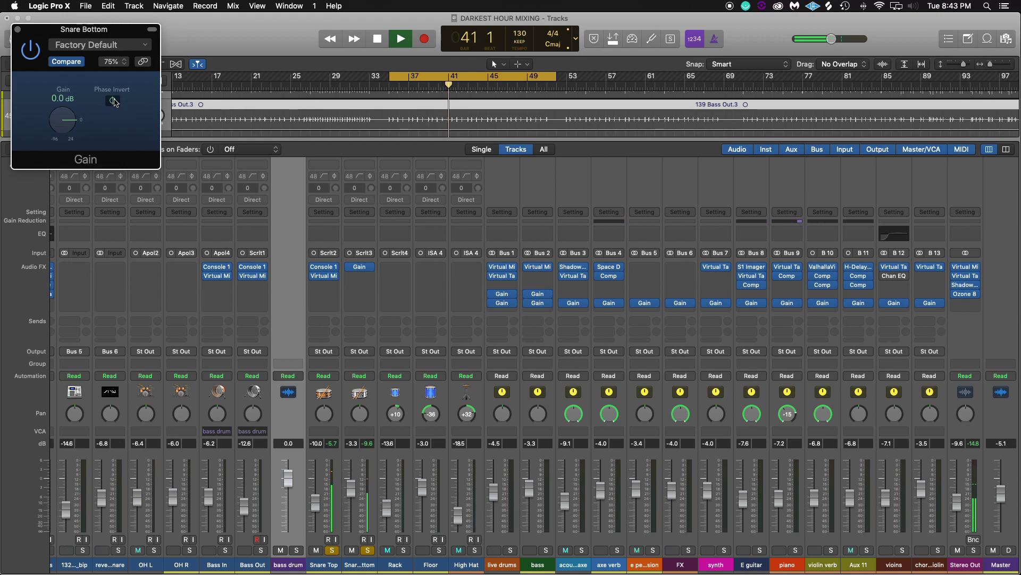
# Step: Audition both snares with Phase Invert off and on in Snare Bottom's Gain plug-in, stop playback and close the plug-in
pyautogui.click(114, 101)
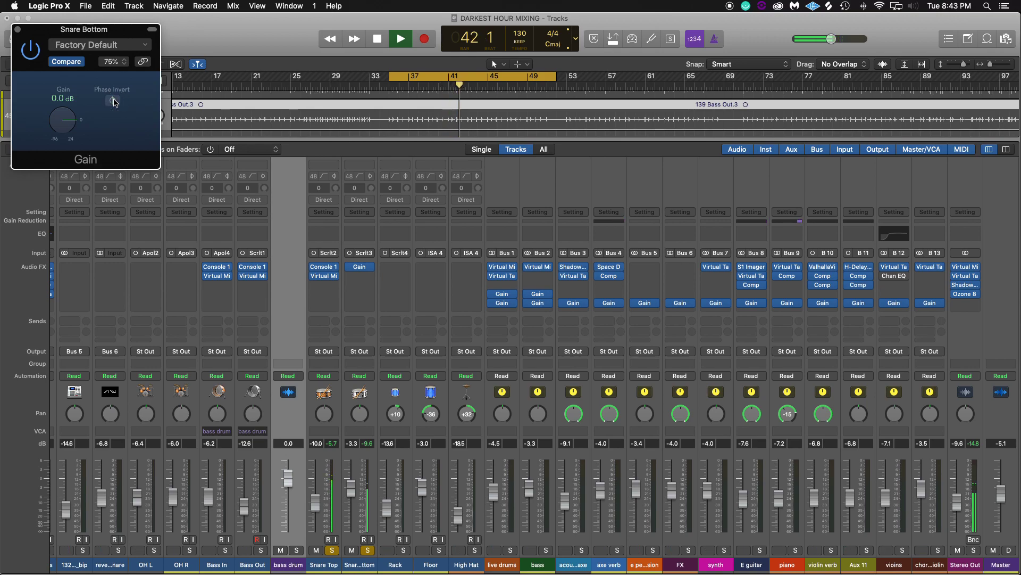
pyautogui.press('space')
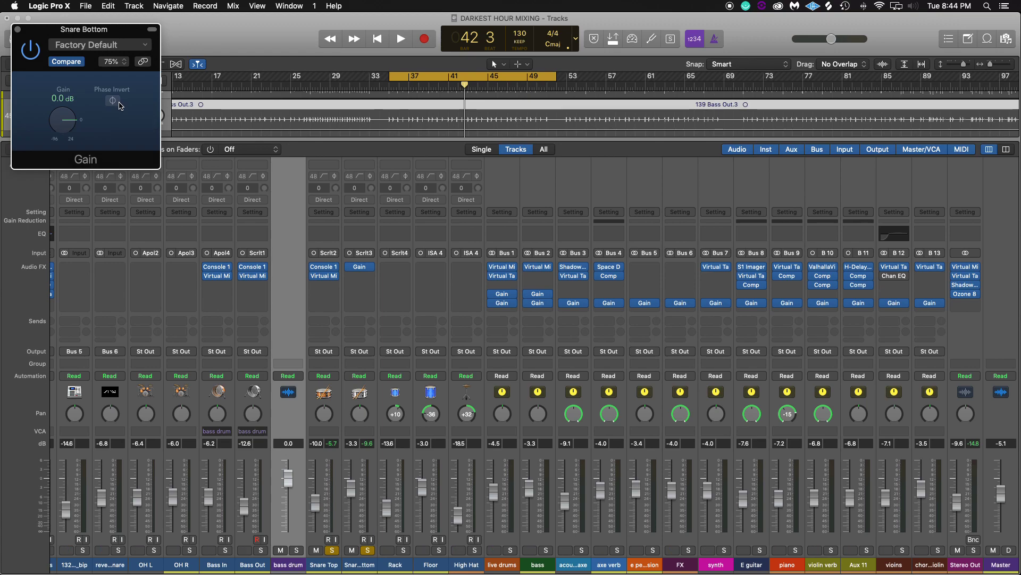
pyautogui.press('space')
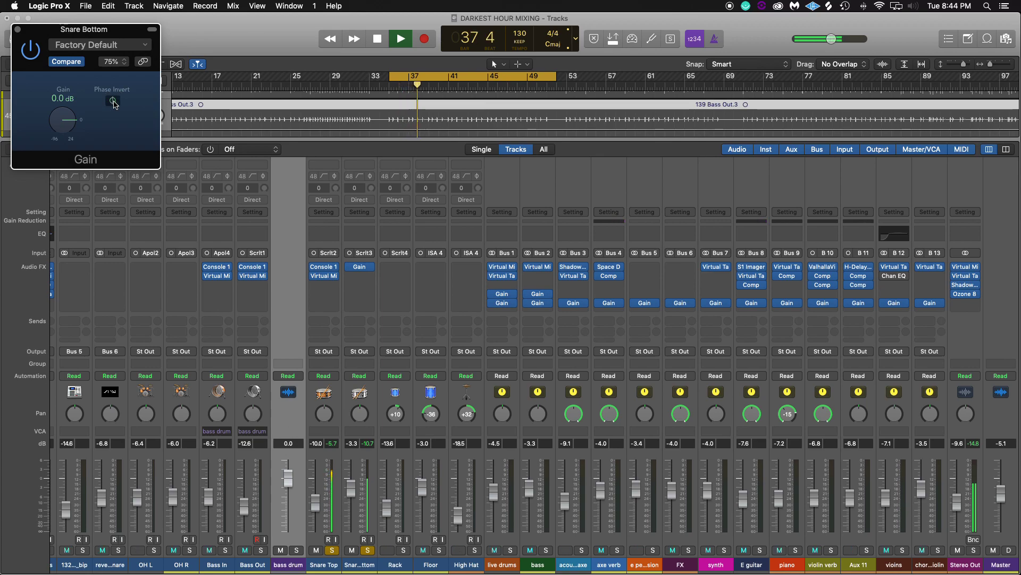
pyautogui.press('space')
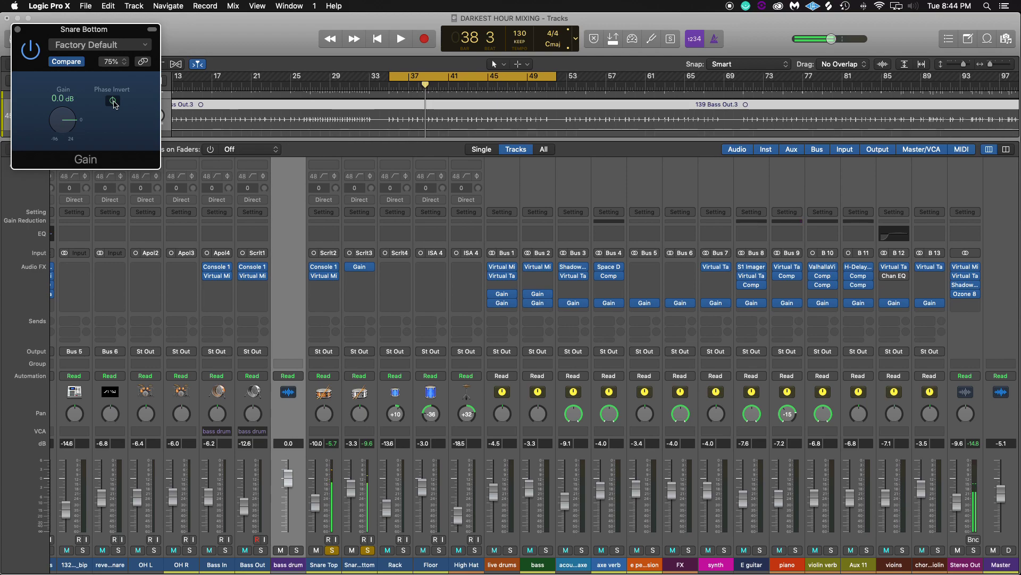
pyautogui.click(114, 103)
pyautogui.click(18, 32)
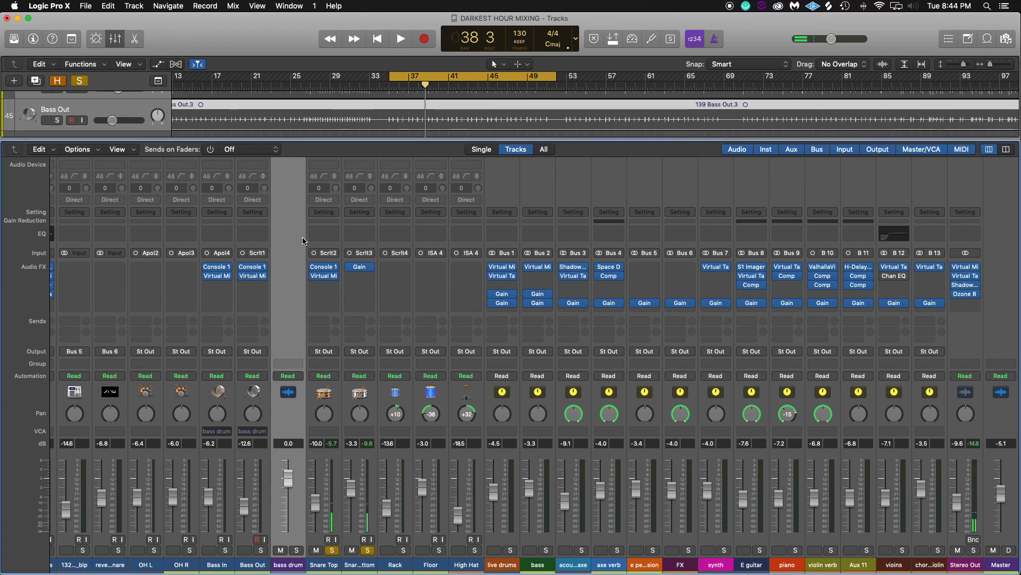
# Step: Replace the Gain plug-in on the Snare Bottom channel with a mono Softube Console 1
pyautogui.click(370, 267)
pyautogui.press('Escape')
pyautogui.click(365, 275)
pyautogui.moveTo(404, 459)
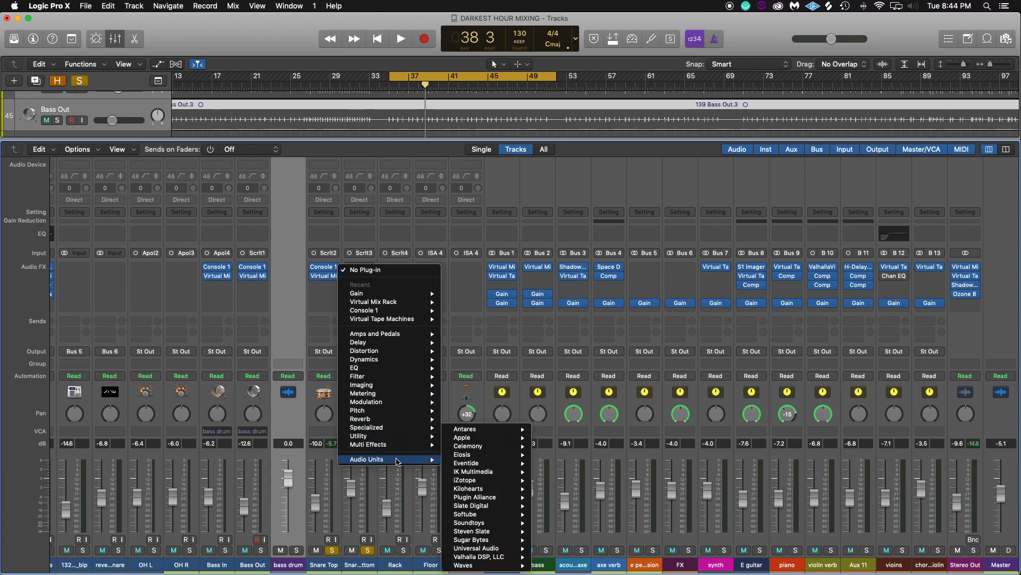
pyautogui.moveTo(498, 515)
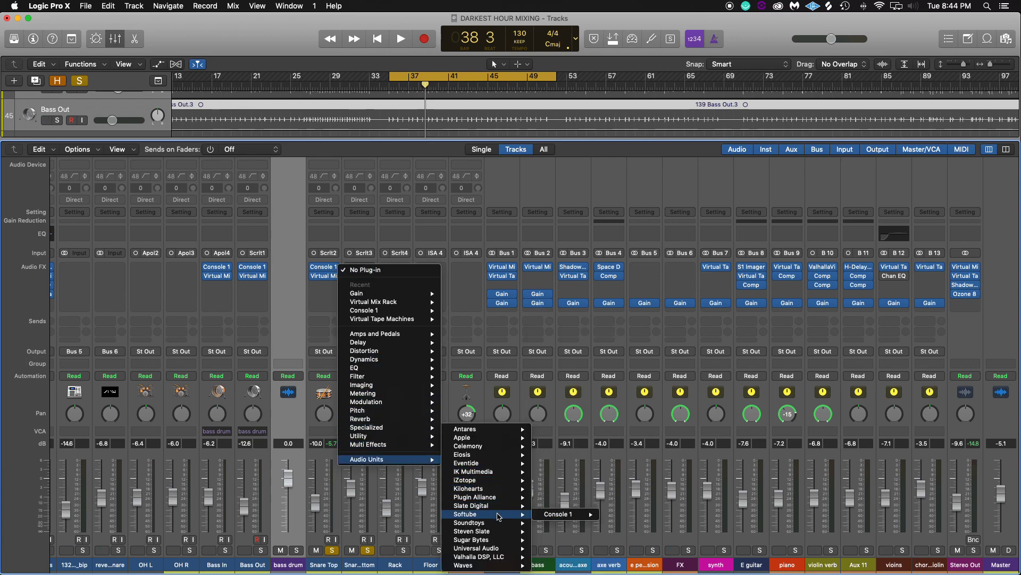
pyautogui.moveTo(571, 520)
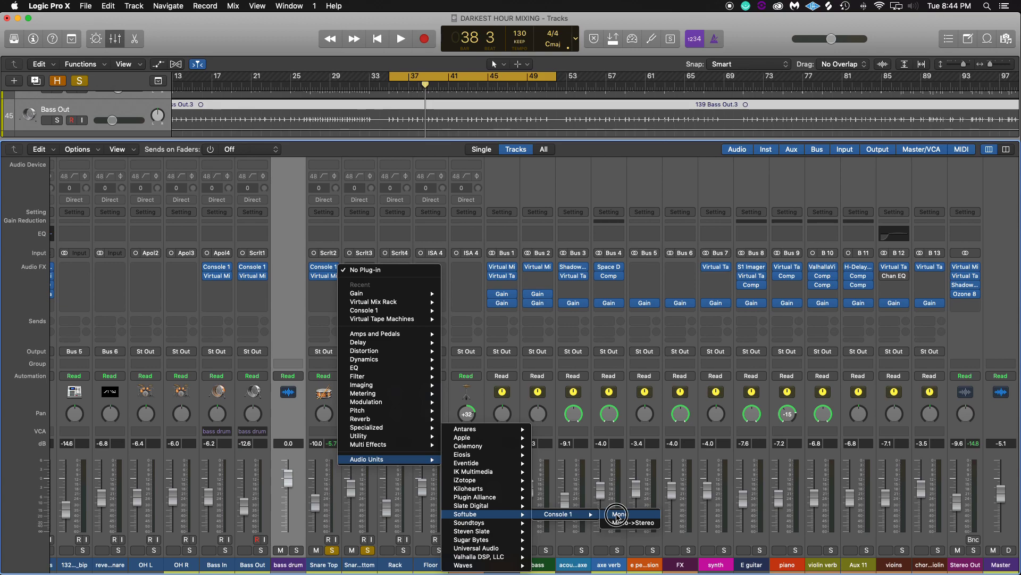
pyautogui.click(617, 514)
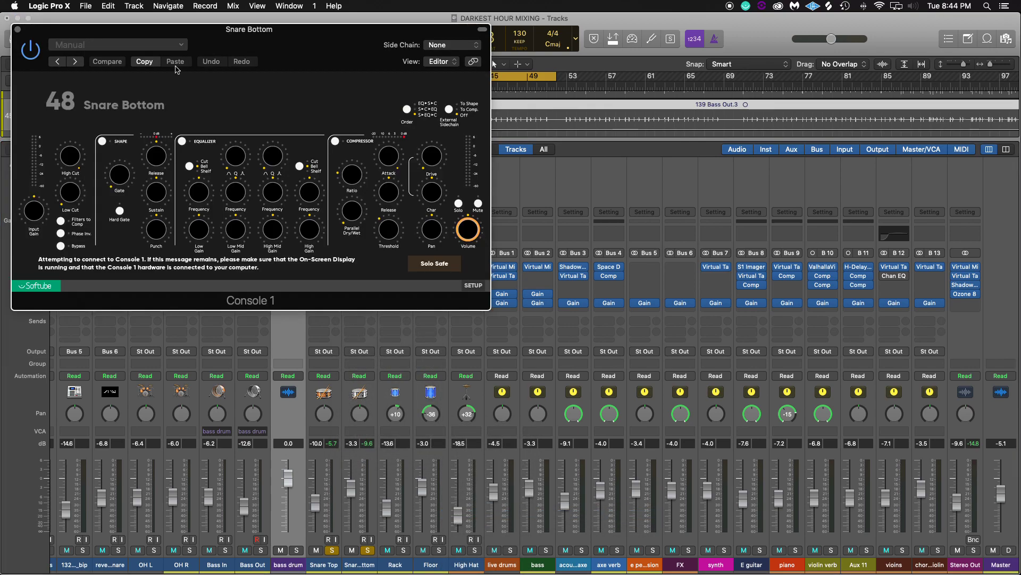
# Step: Enable Console 1's Shape section on Snare Bottom, remove Snare Top from the solo, adjust Sustain and Punch, and close the plug-in
pyautogui.click(162, 46)
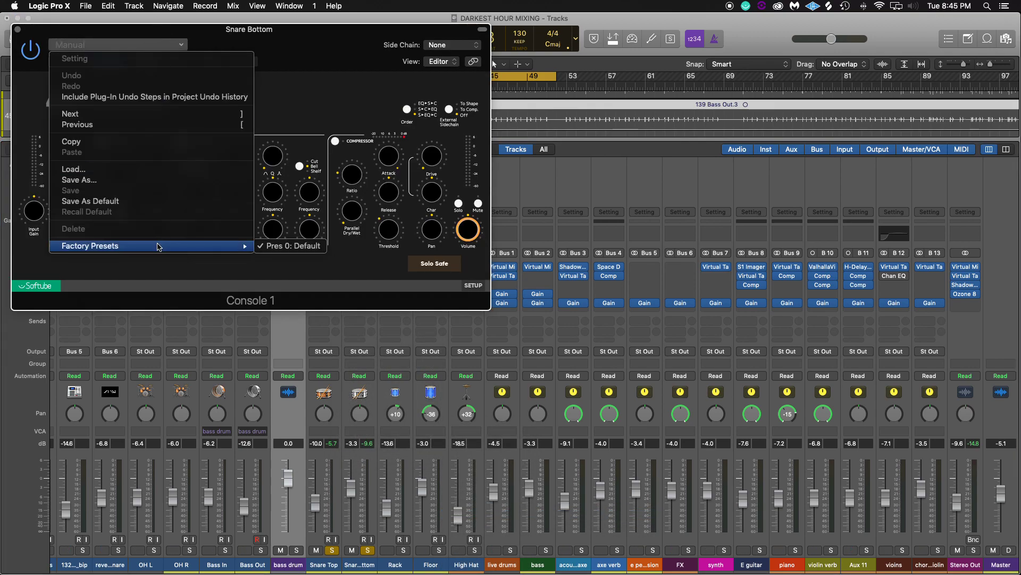
pyautogui.click(334, 99)
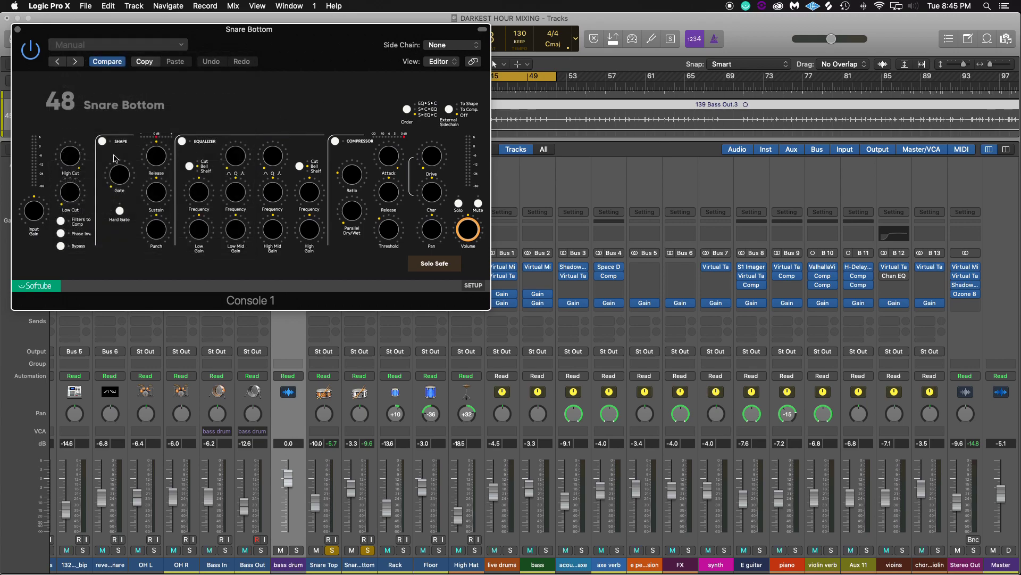
pyautogui.click(103, 143)
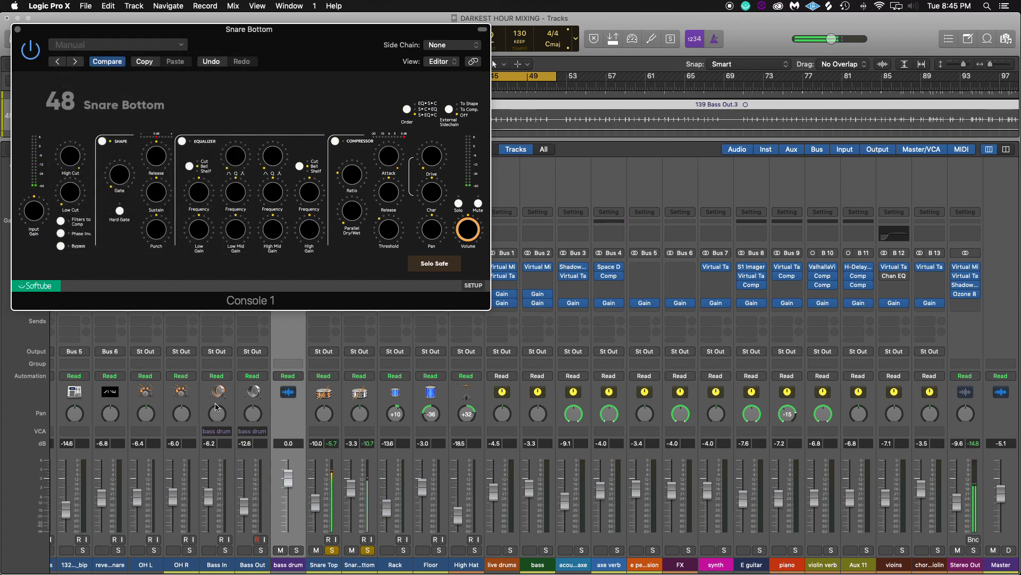
pyautogui.click(332, 551)
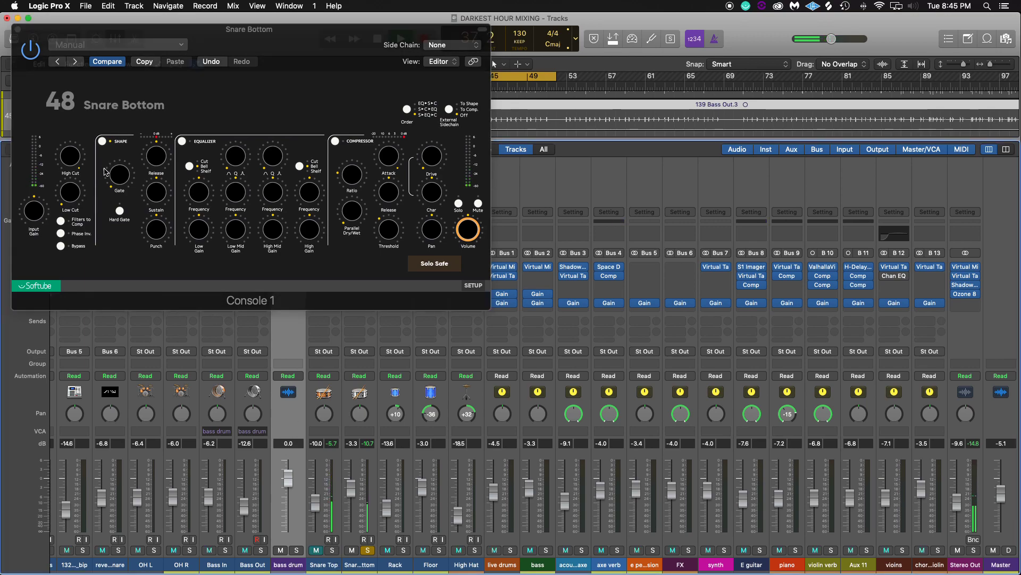
pyautogui.click(103, 143)
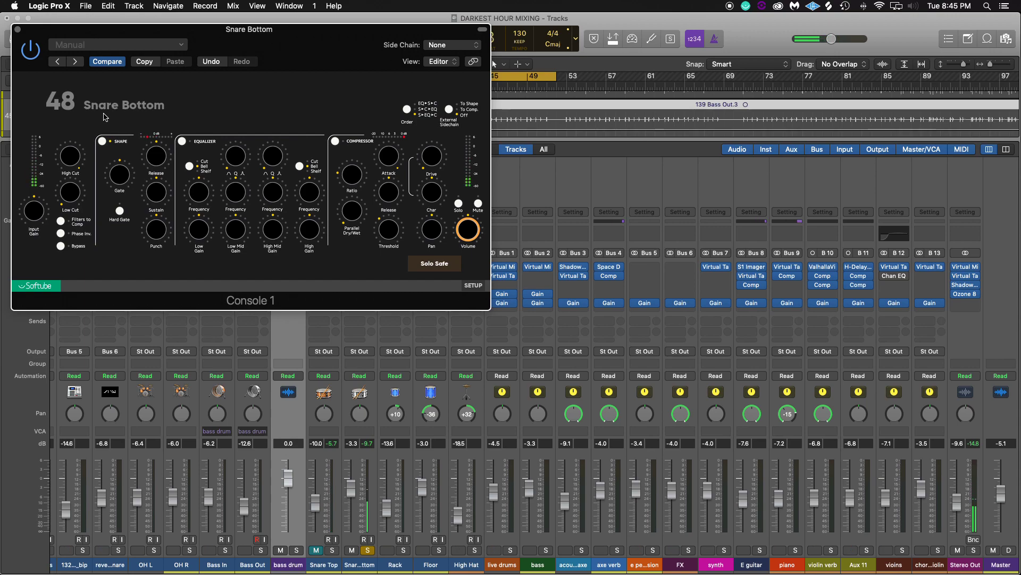
pyautogui.click(151, 182)
pyautogui.click(156, 224)
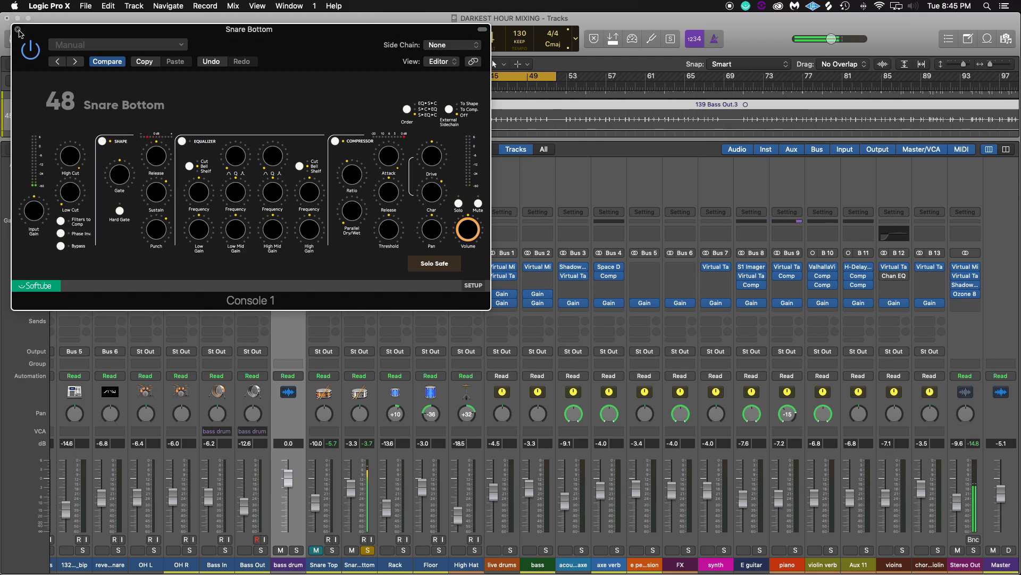
pyautogui.click(17, 29)
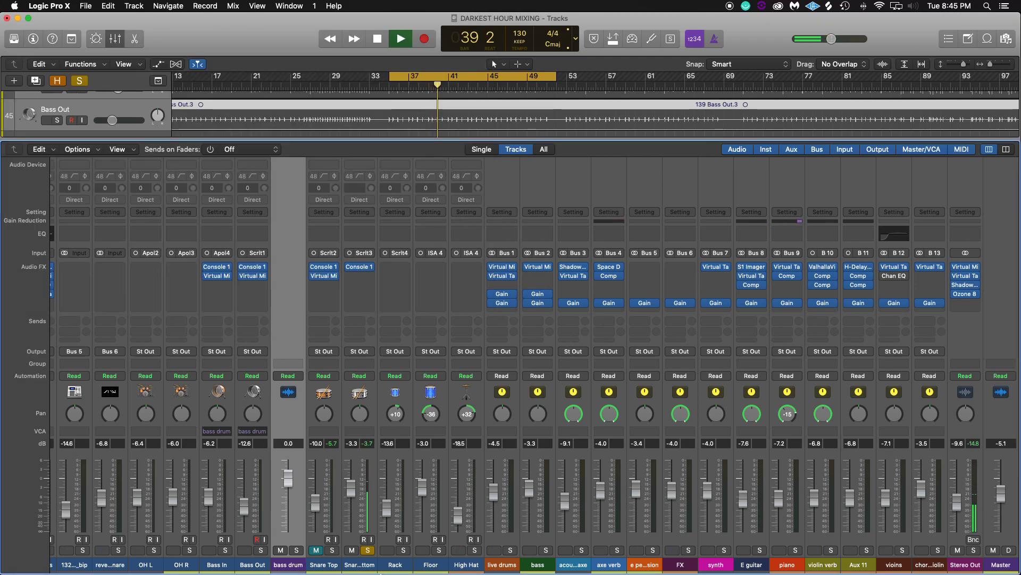
# Step: Solo Snare Top together with Snare Bottom, lower the Snare Bottom fader to -12.8 dB and stop playback
pyautogui.click(333, 550)
pyautogui.moveTo(351, 487); pyautogui.dragTo(349, 527)
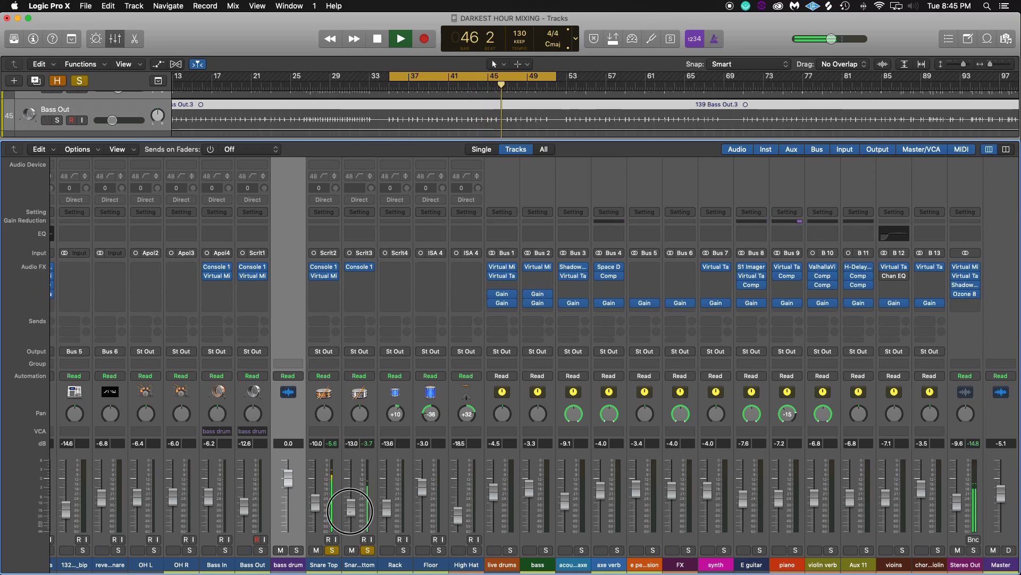
pyautogui.press('space')
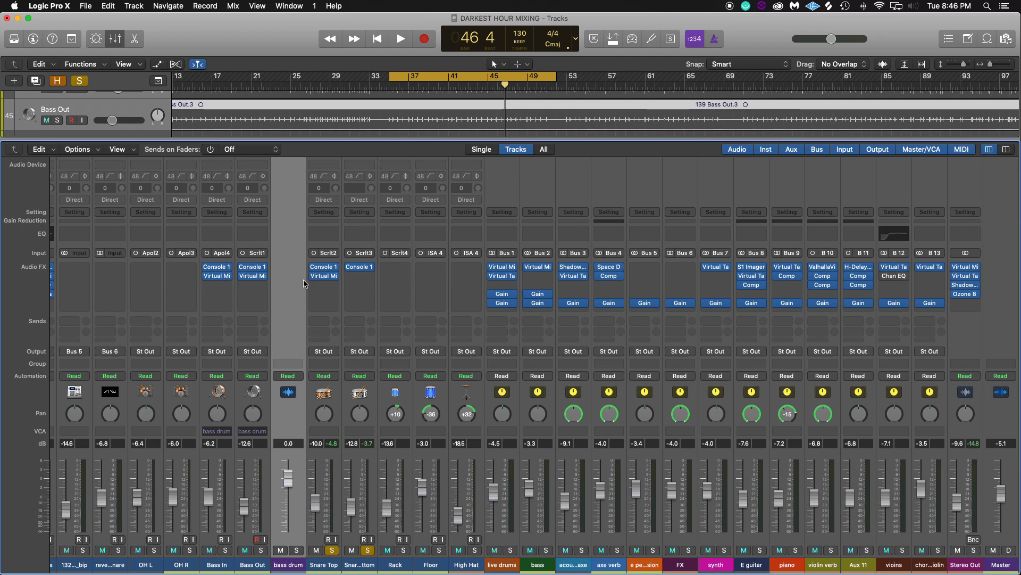
# Step: Insert a mono Compressor in the second effect slot of Snare Bottom and load the Rock Snare Bottom drum preset
pyautogui.click(359, 282)
pyautogui.moveTo(371, 473)
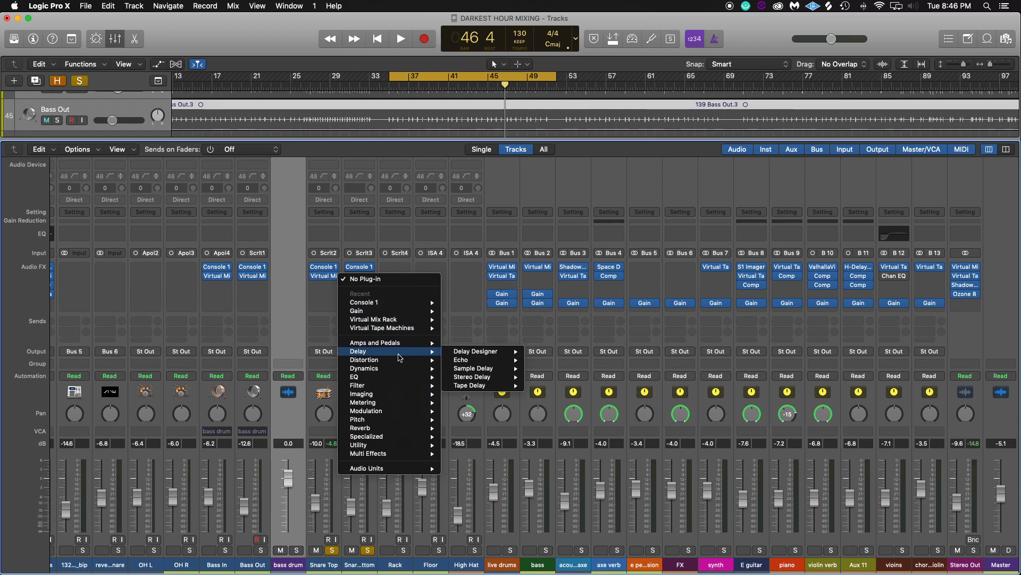
pyautogui.moveTo(389, 371)
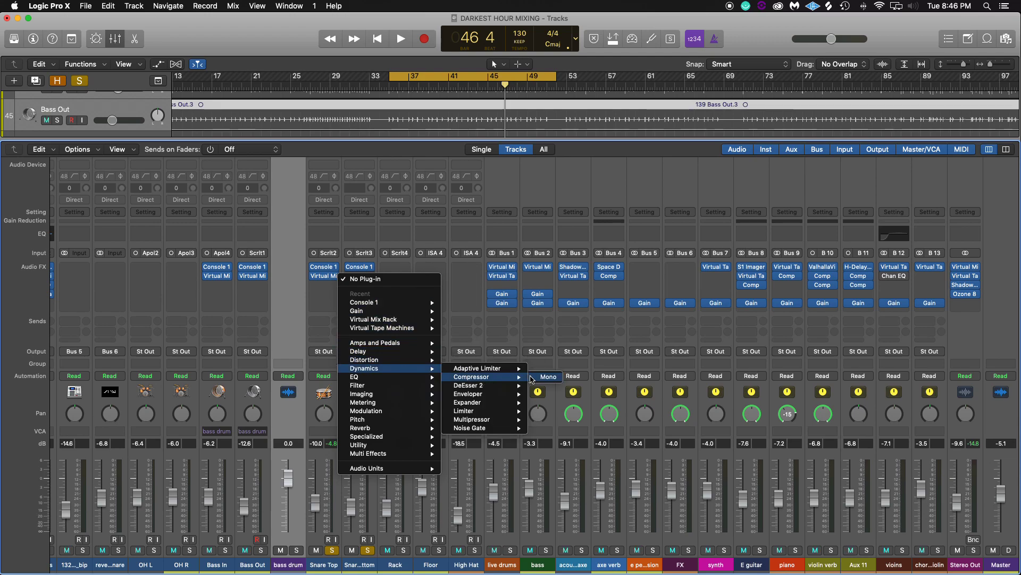
pyautogui.click(475, 289)
pyautogui.click(145, 45)
pyautogui.moveTo(118, 245)
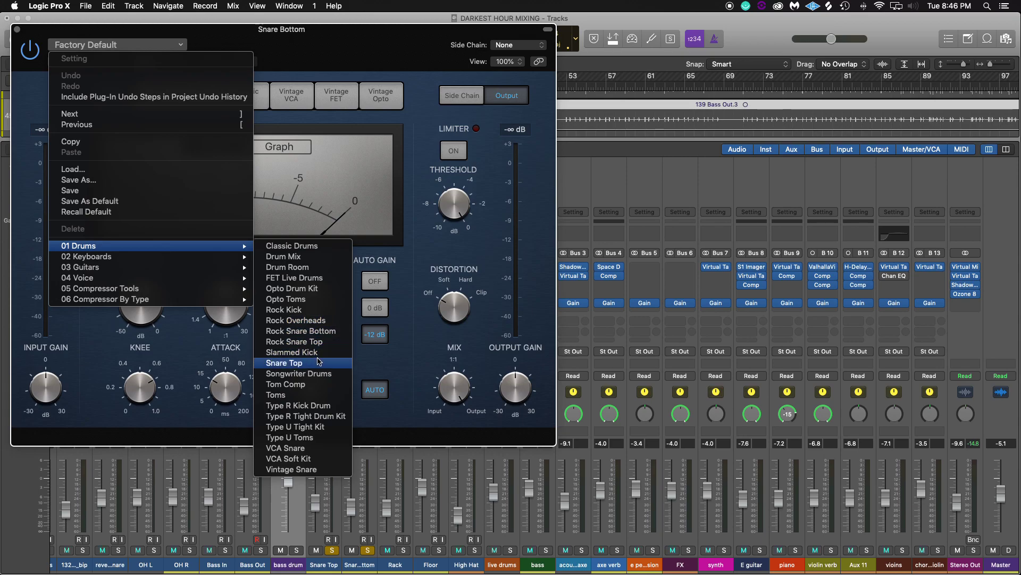
pyautogui.click(324, 332)
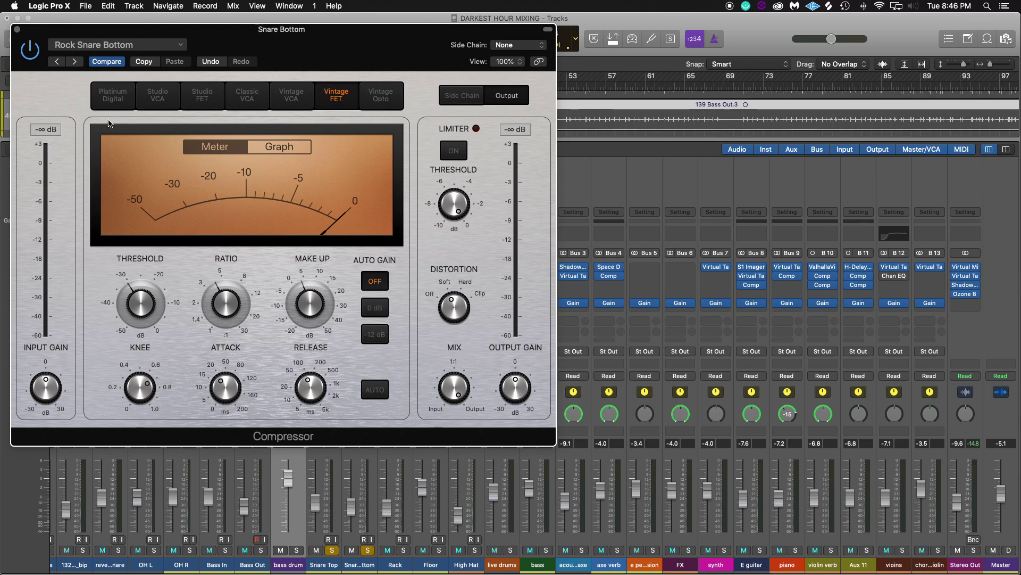
# Step: Try the Vintage Opto circuit type in the Compressor, return to Vintage FET and reselect the Rock Snare Bottom preset
pyautogui.moveTo(431, 168)
pyautogui.click(377, 101)
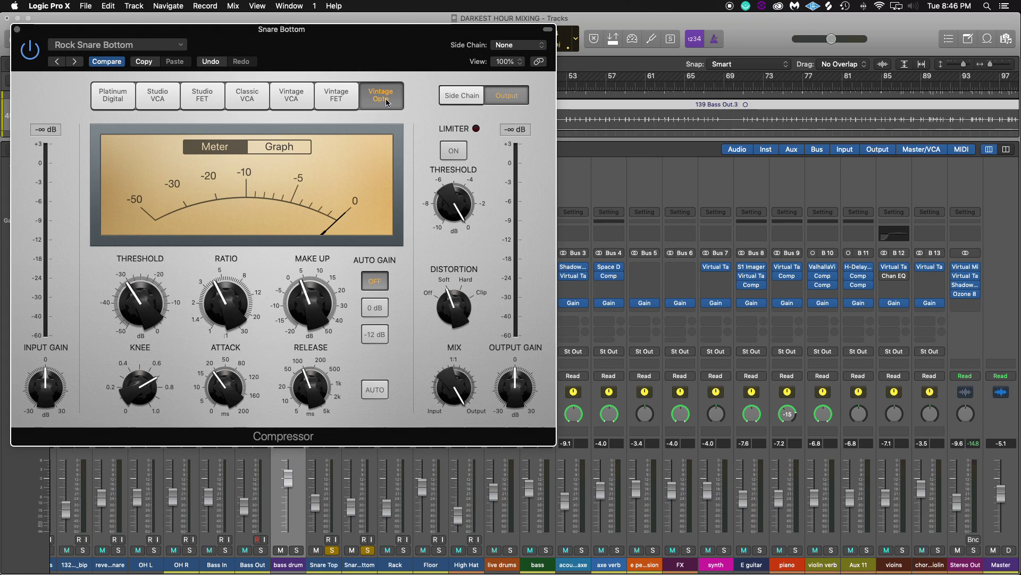
pyautogui.click(341, 97)
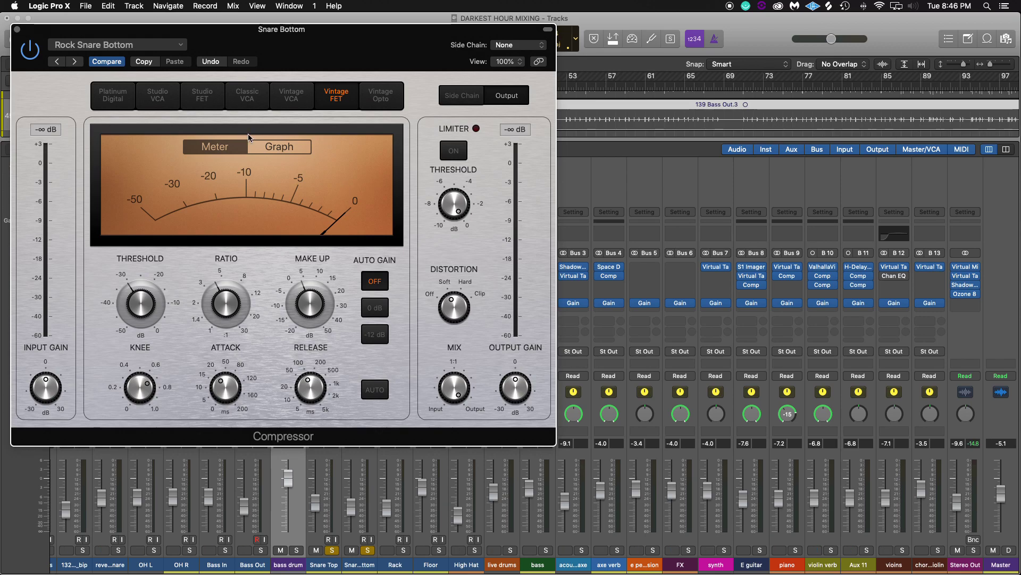
pyautogui.click(78, 46)
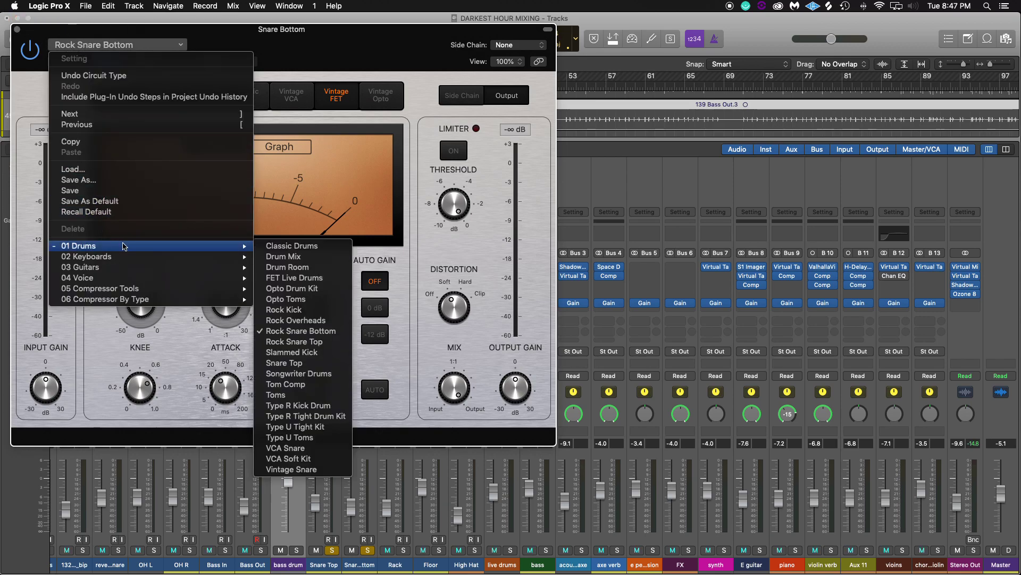
pyautogui.click(308, 330)
# Step: Close the Compressor, play both snares, lower the Snare Bottom fader to -14.8 dB and stop playback
pyautogui.click(17, 29)
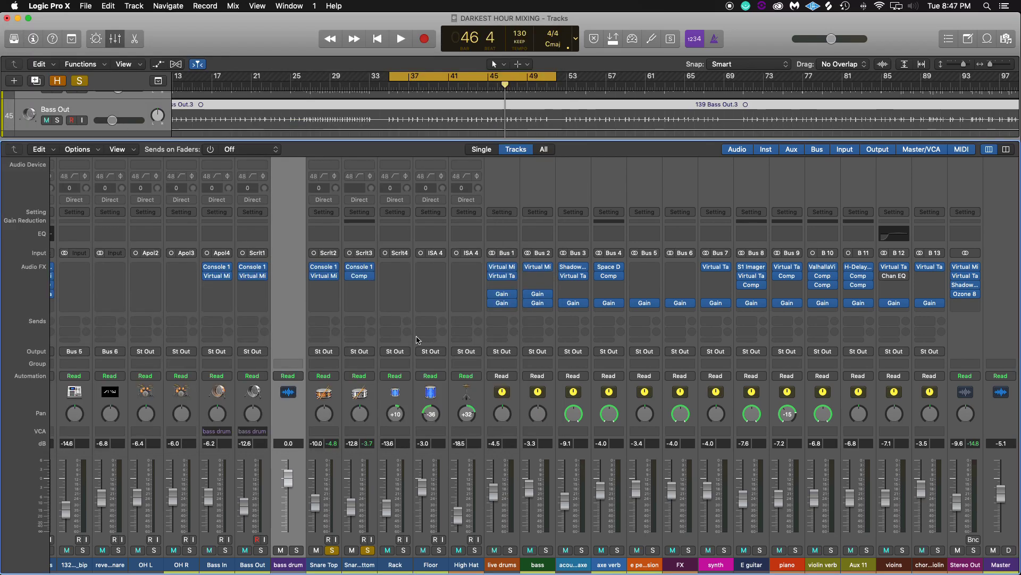
pyautogui.press('space')
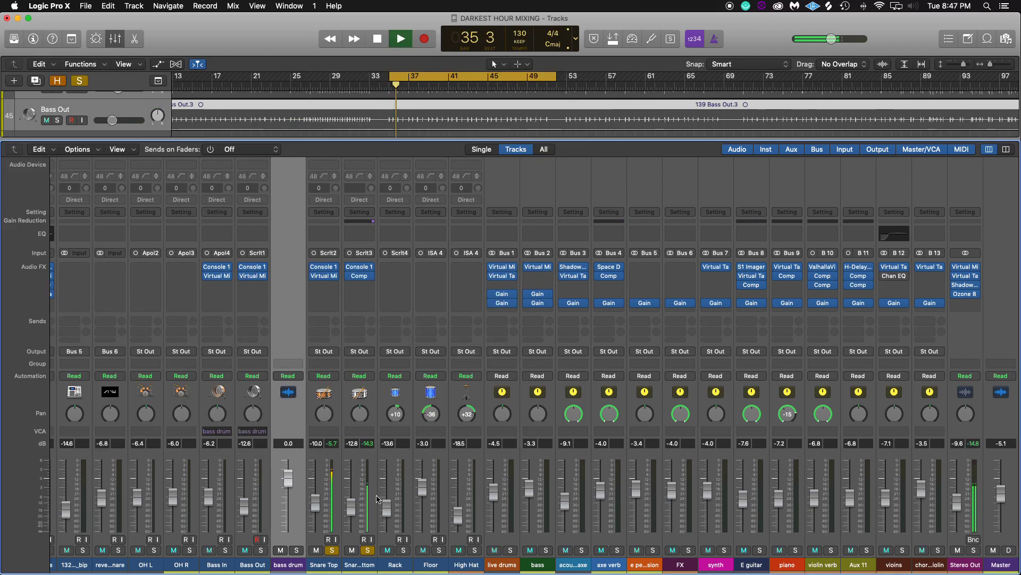
pyautogui.moveTo(348, 505); pyautogui.dragTo(349, 512)
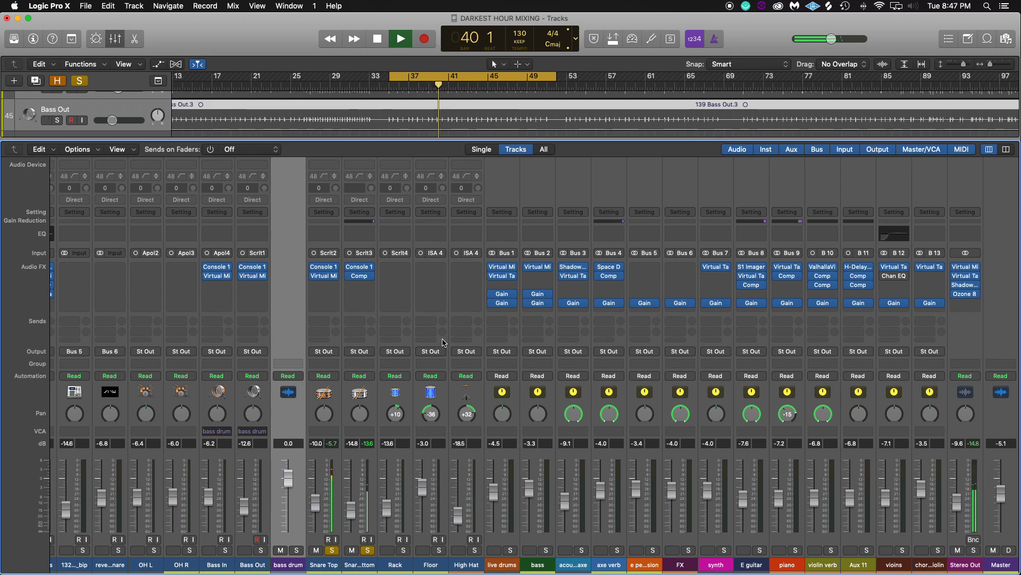
pyautogui.press('space')
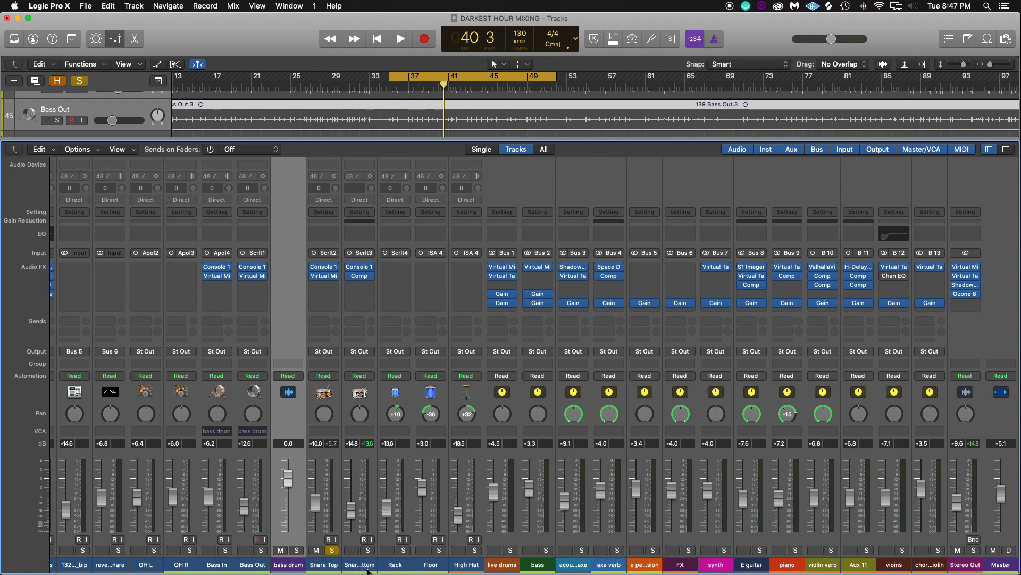
# Step: Play Snare Top on its own, bring Snare Bottom back into the solo and listen to both together
pyautogui.press('space')
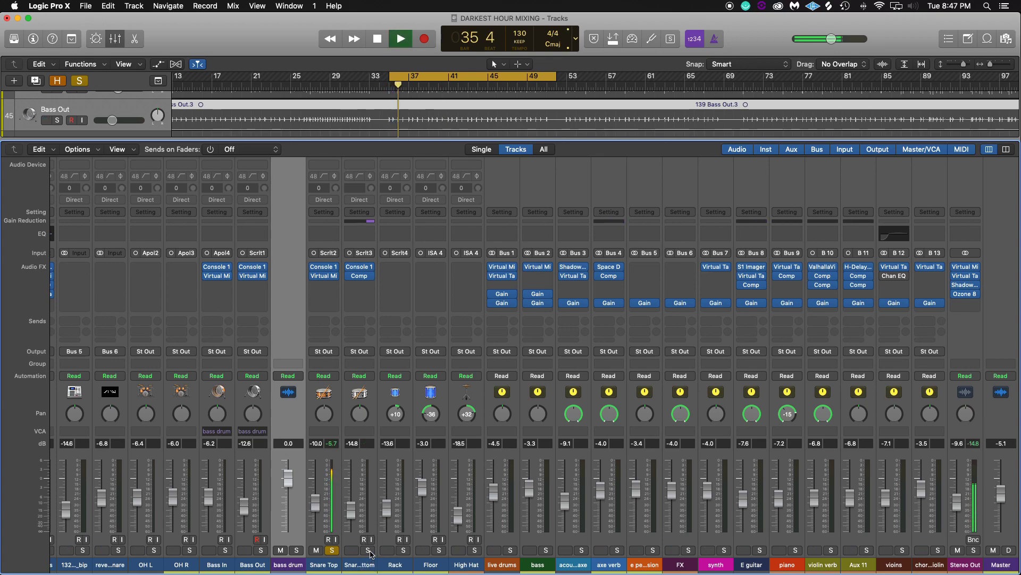
pyautogui.click(369, 550)
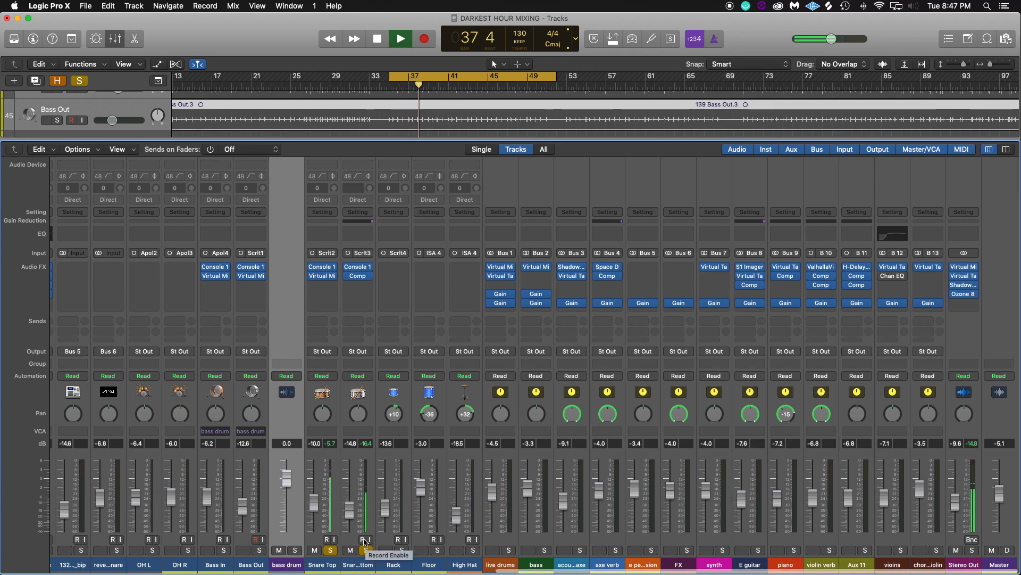
pyautogui.press('space')
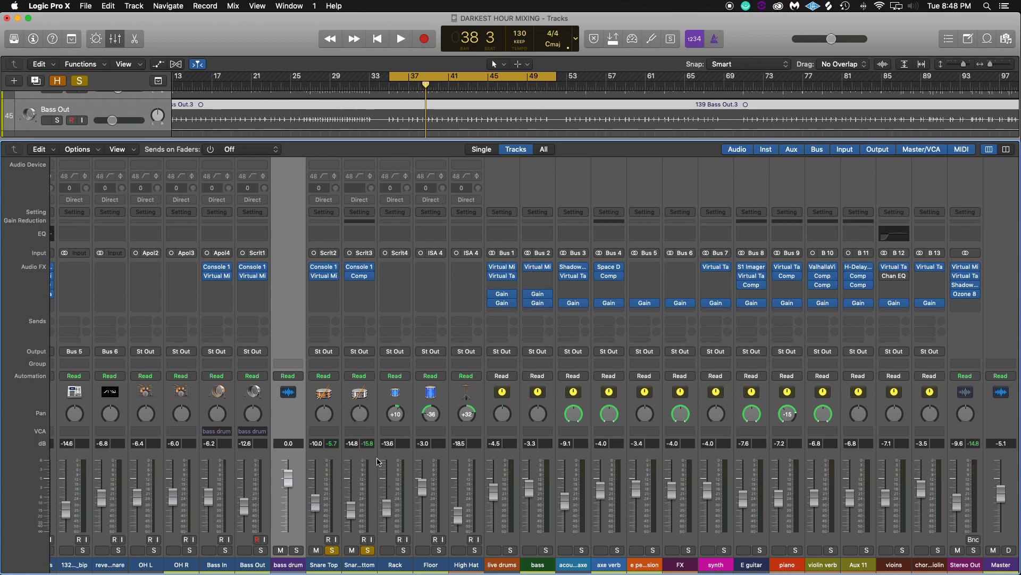
pyautogui.press('space')
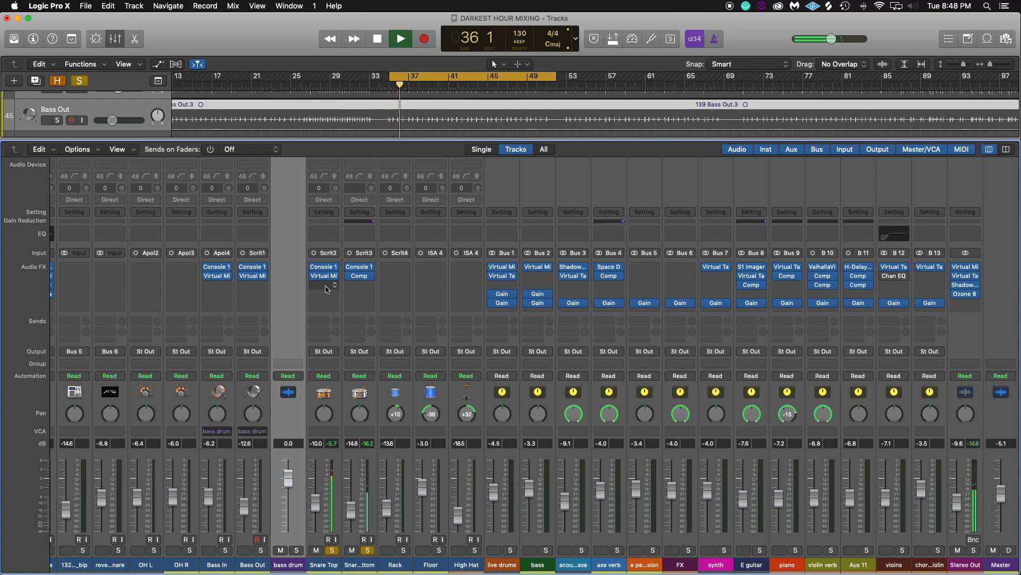
pyautogui.press('space')
# Step: Insert a mono Space Designer reverb in the third effect slot of Snare Top
pyautogui.click(327, 288)
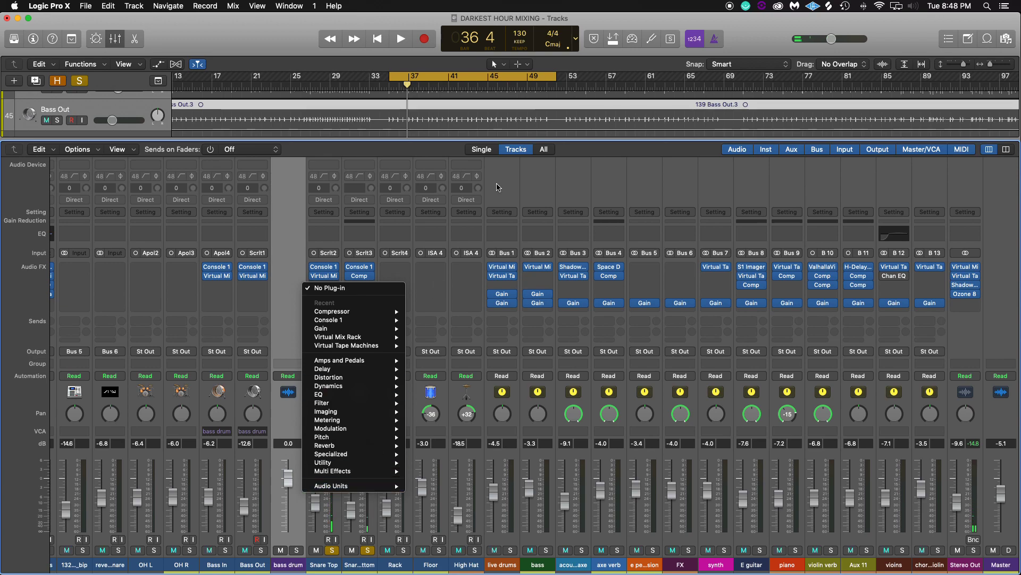
pyautogui.click(321, 196)
pyautogui.click(326, 290)
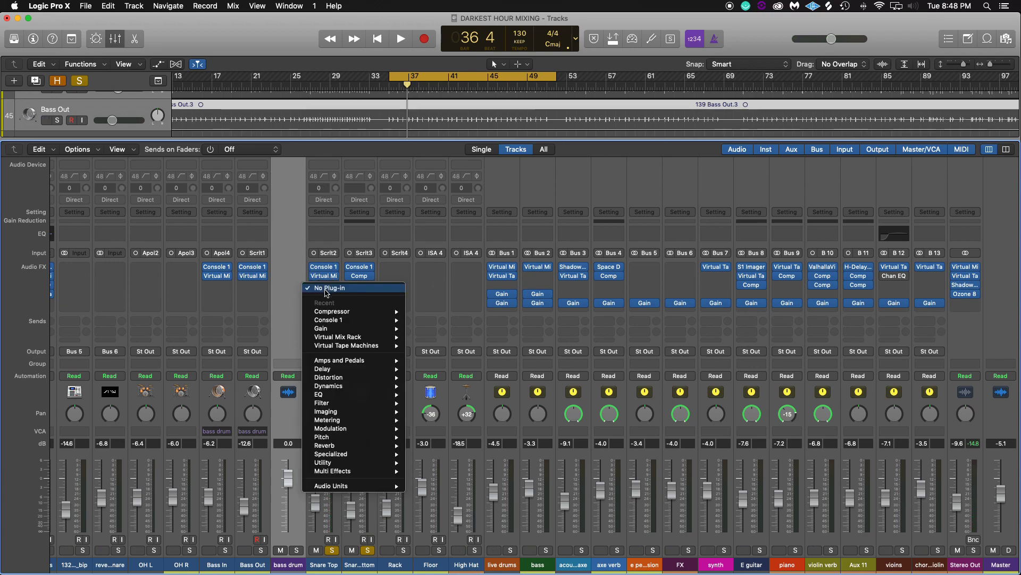
pyautogui.moveTo(384, 486)
pyautogui.moveTo(428, 565)
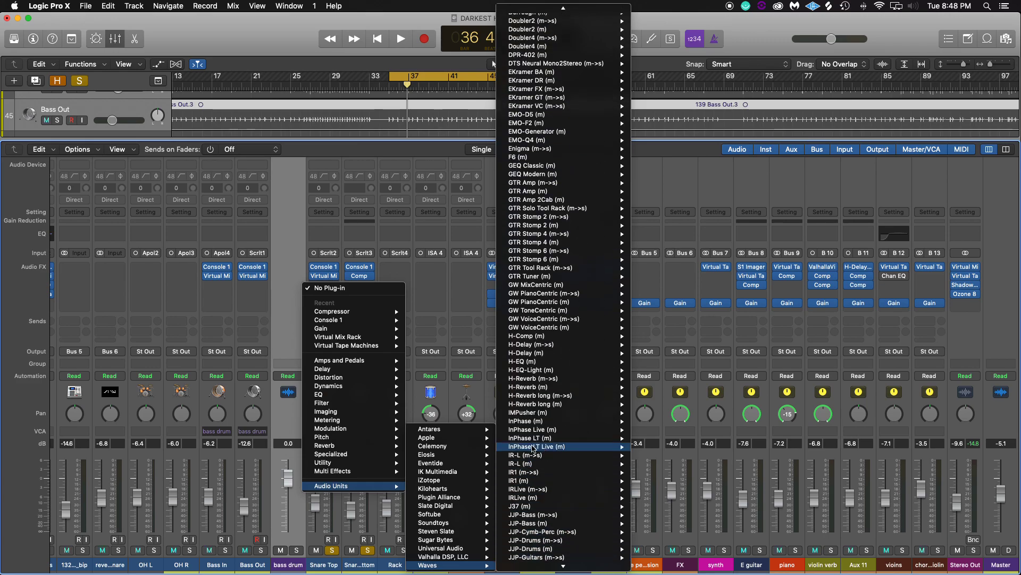
pyautogui.moveTo(551, 434)
pyautogui.moveTo(348, 448)
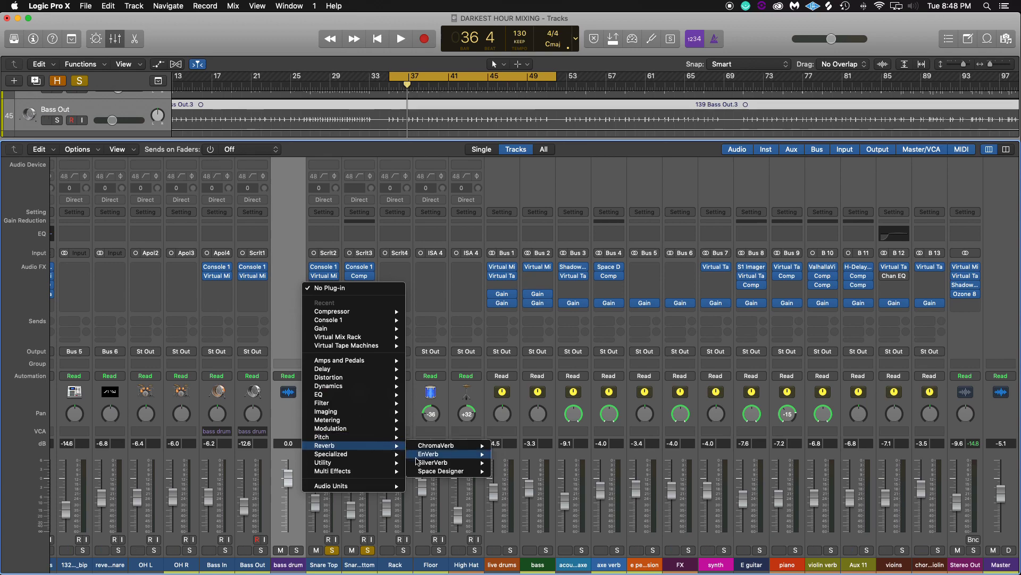
pyautogui.moveTo(441, 471)
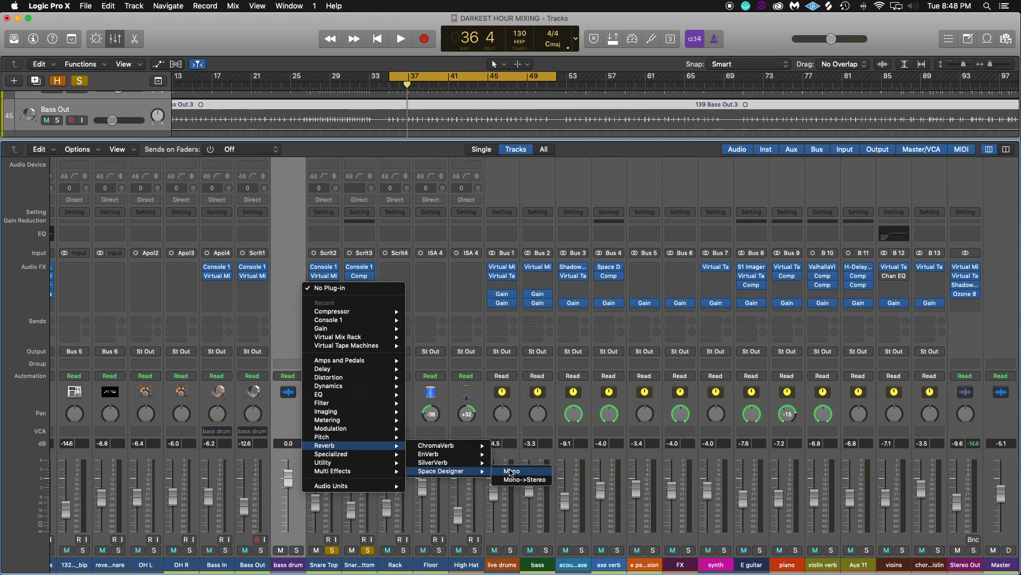
pyautogui.click(509, 472)
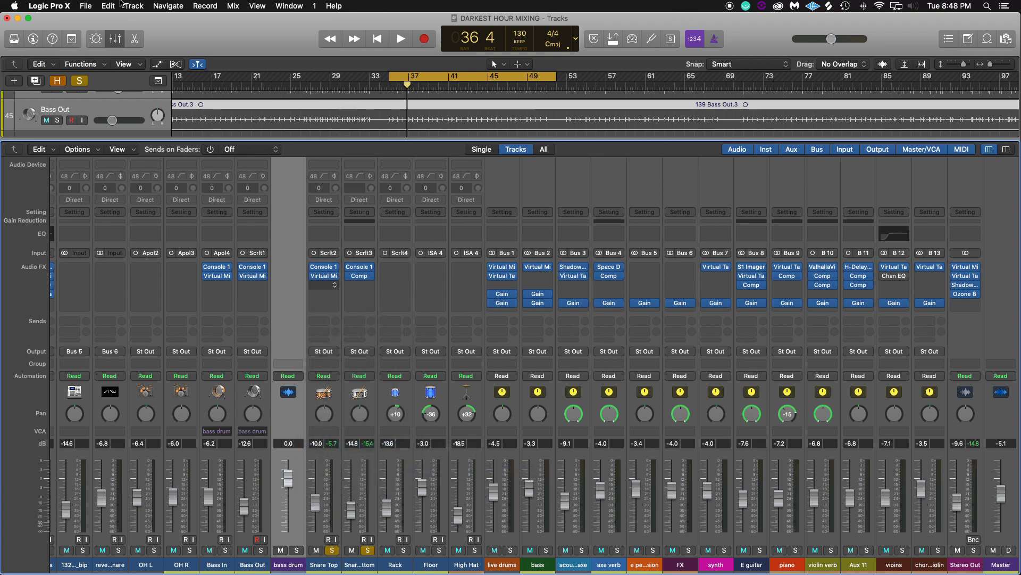
# Step: Browse Space Designer's Medium Spaces presets, including the plate reverbs, and close the plug-in without loading one
pyautogui.click(110, 44)
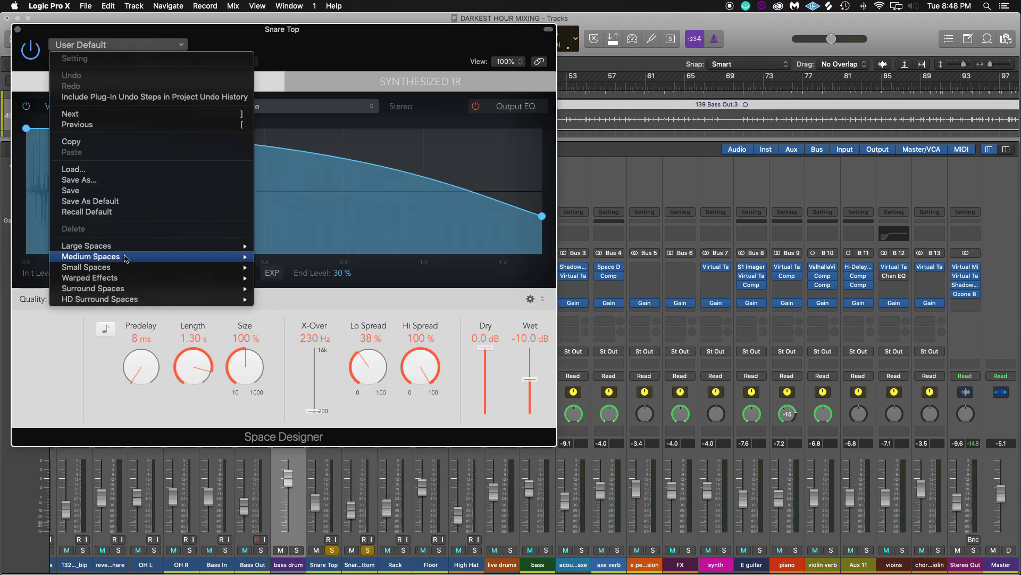
pyautogui.moveTo(130, 257)
pyautogui.moveTo(277, 267)
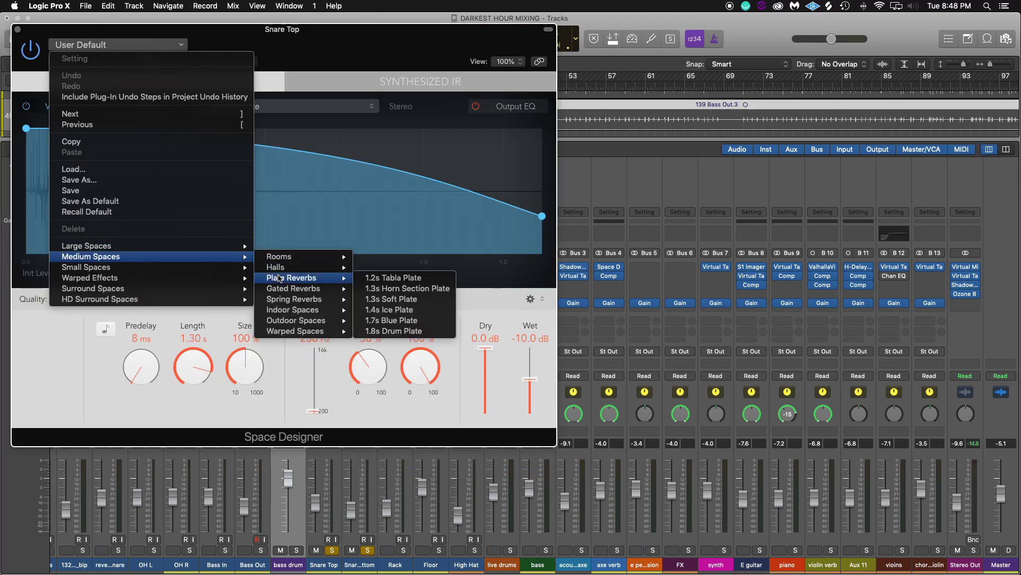
pyautogui.click(106, 44)
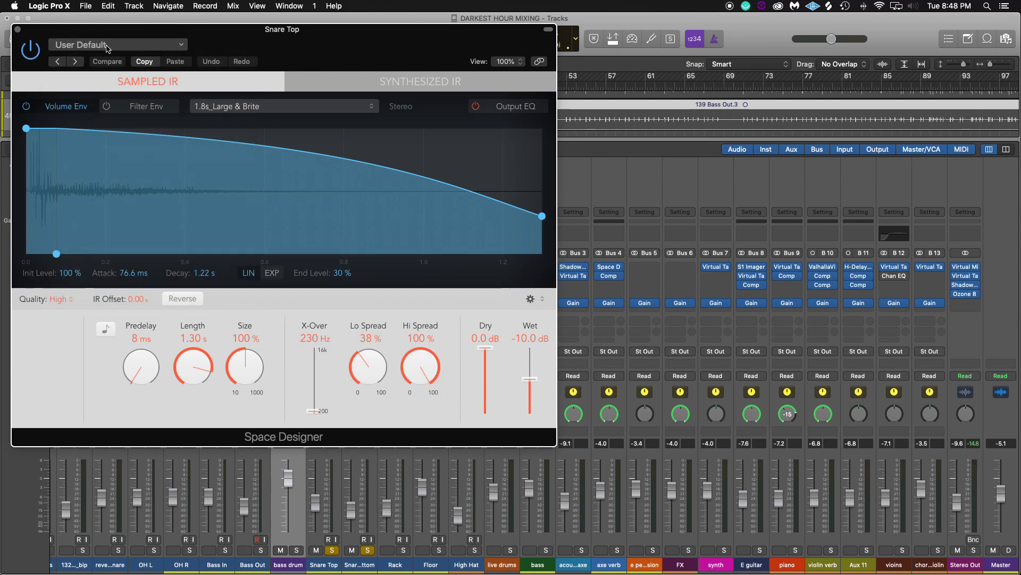
pyautogui.click(108, 46)
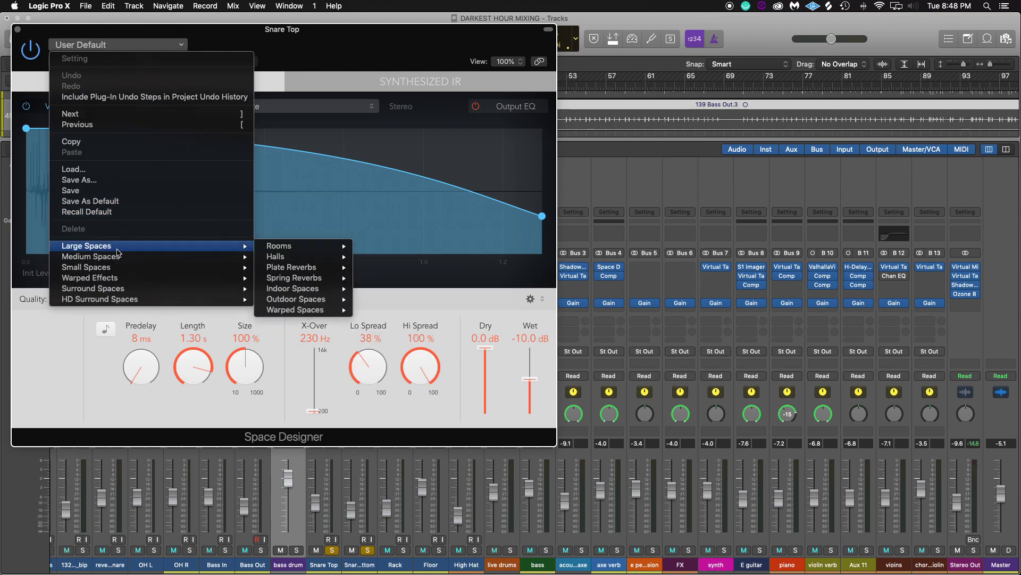
pyautogui.moveTo(229, 262)
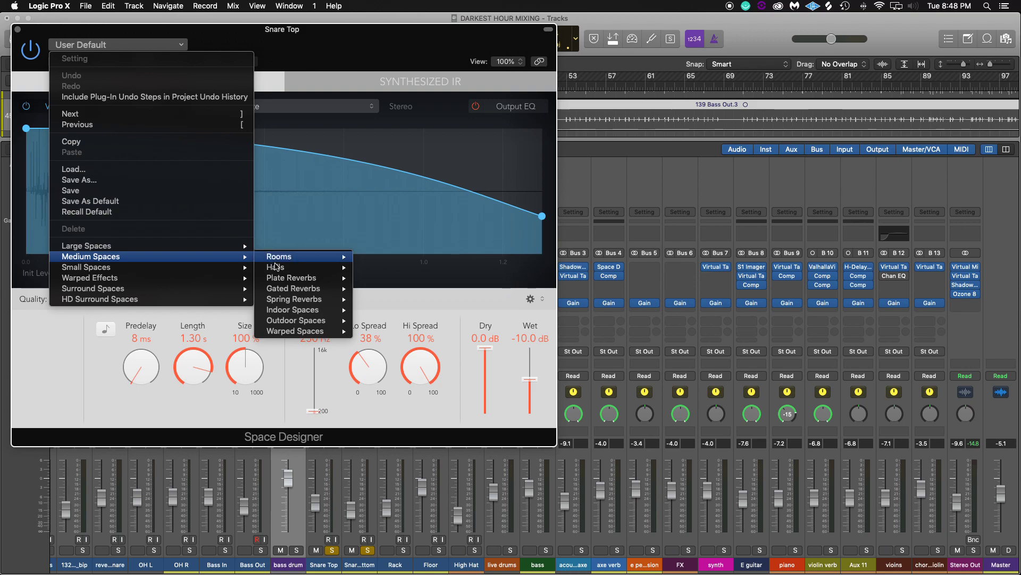
pyautogui.moveTo(297, 278)
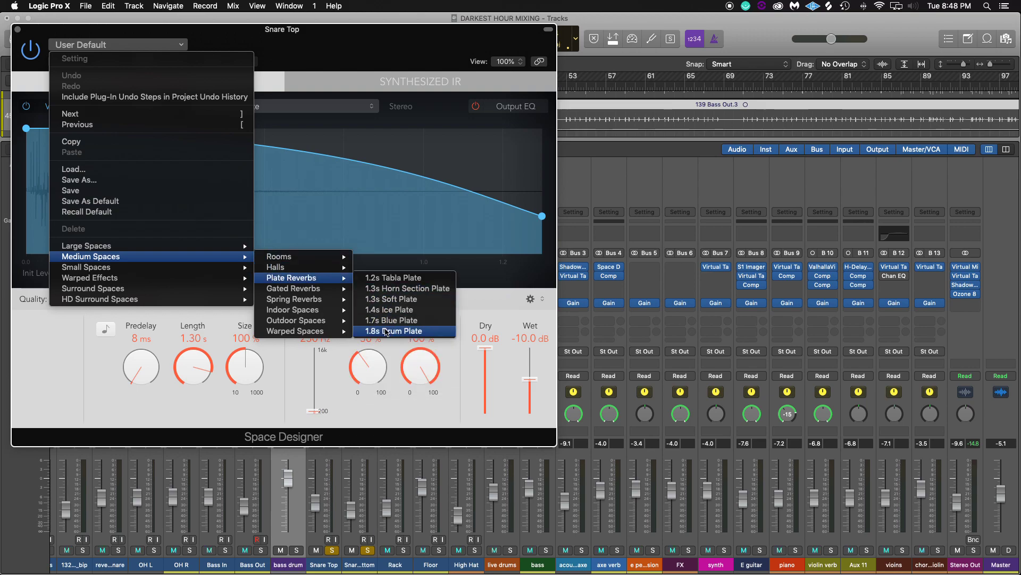
pyautogui.click(17, 29)
pyautogui.click(17, 29)
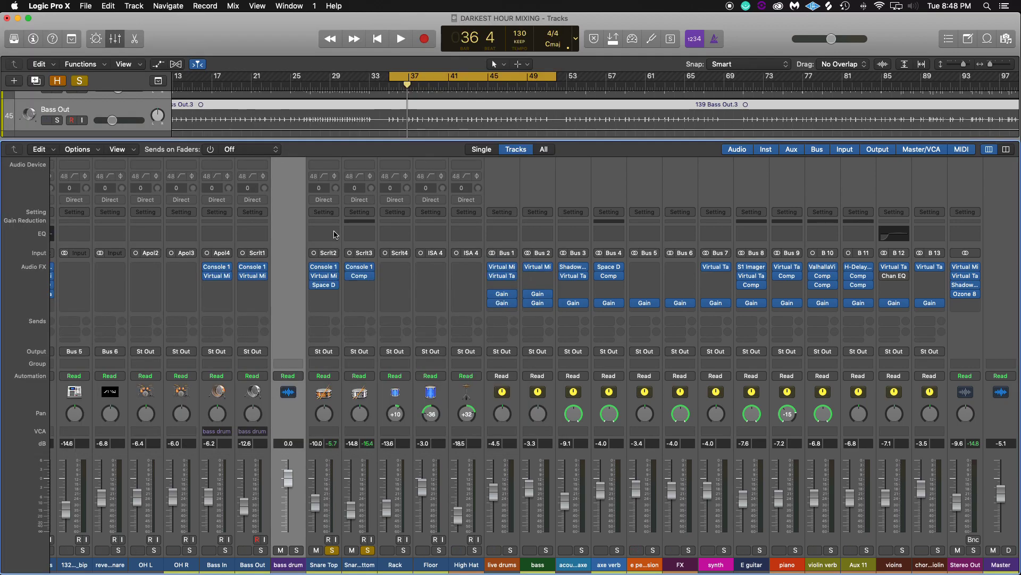
# Step: Replace Space Designer on Snare Top with the Waves RVerb (m->s) plug-in
pyautogui.click(334, 285)
pyautogui.moveTo(367, 507)
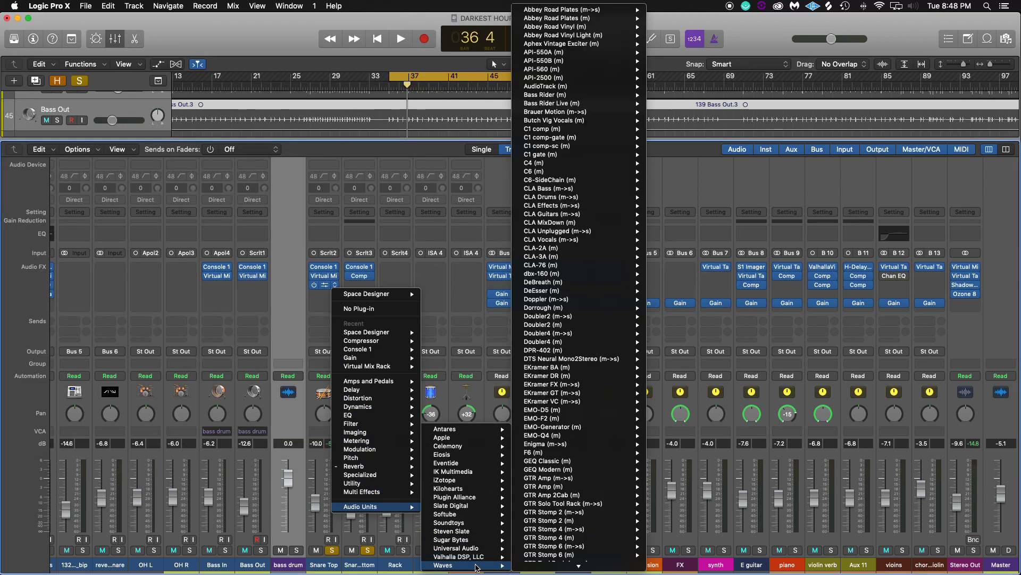
pyautogui.scroll(-15, 545, 551)
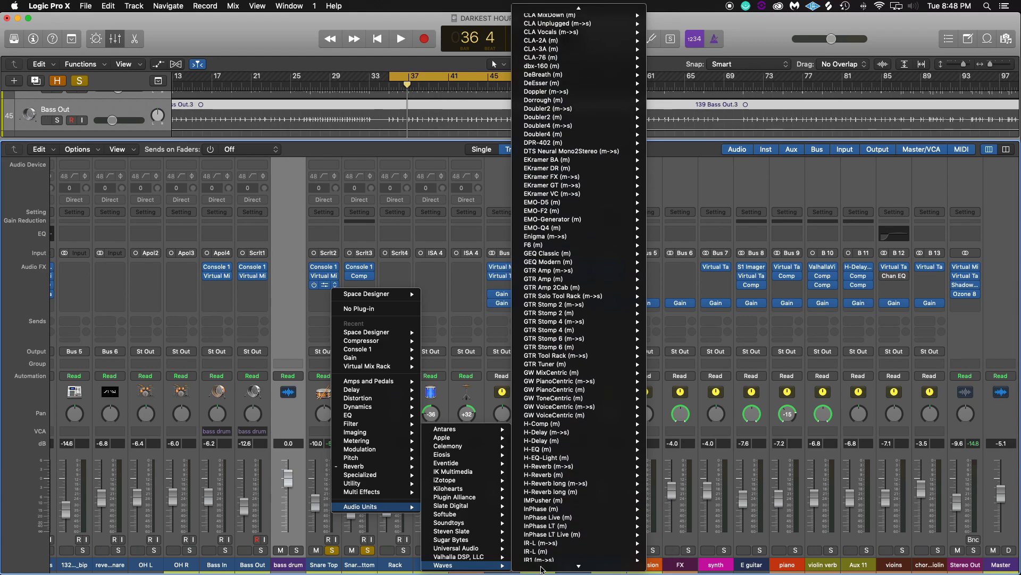
pyautogui.scroll(-20, 557, 467)
pyautogui.moveTo(559, 187)
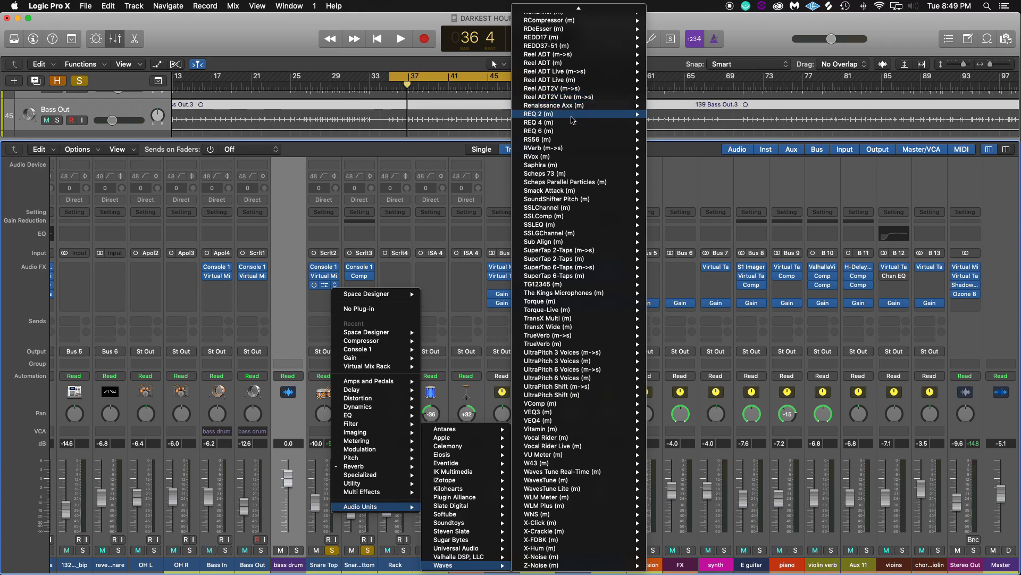
pyautogui.moveTo(570, 131)
pyautogui.click(653, 152)
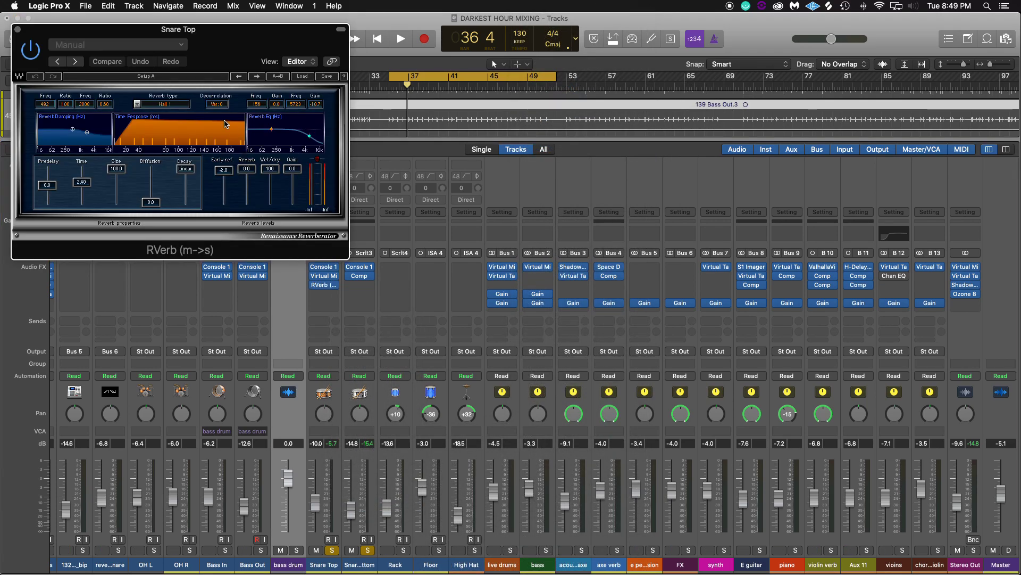
# Step: Set RVerb's reverb type to Gated, lower the reverb level to -21.5 and listen to the snares
pyautogui.click(171, 107)
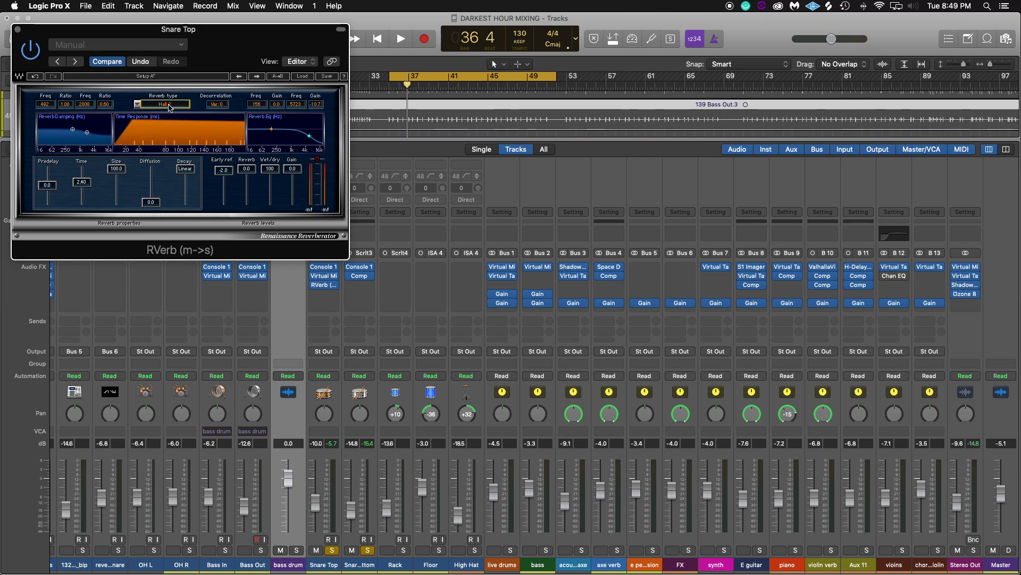
pyautogui.click(140, 105)
pyautogui.click(168, 195)
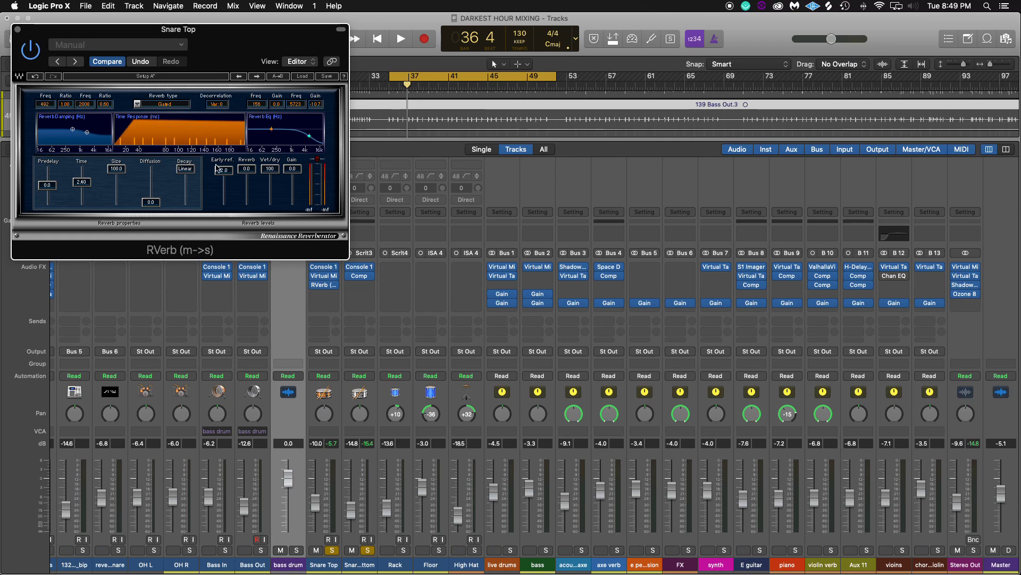
pyautogui.click(269, 169)
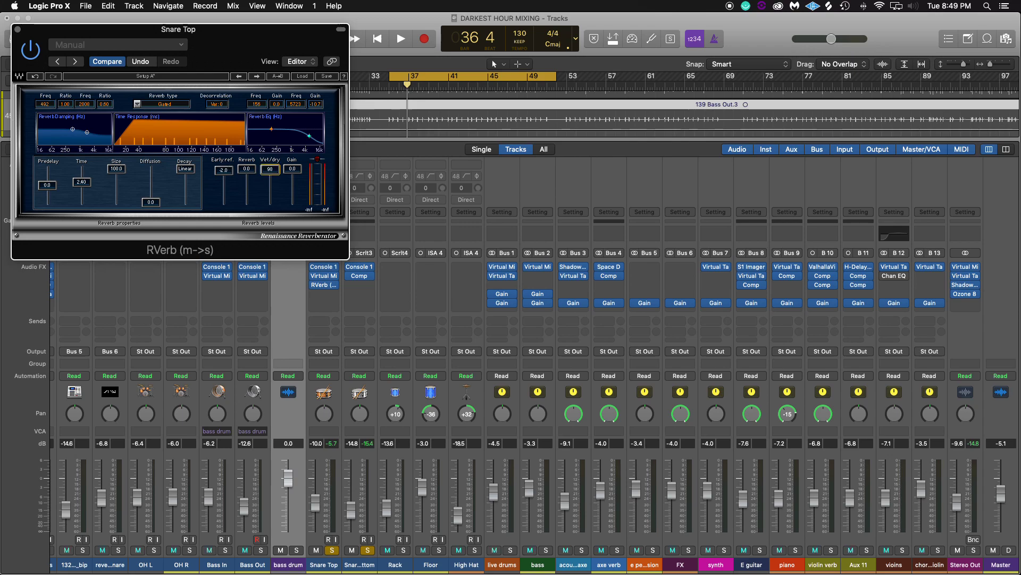
pyautogui.moveTo(269, 170); pyautogui.dragTo(247, 189)
pyautogui.press('space')
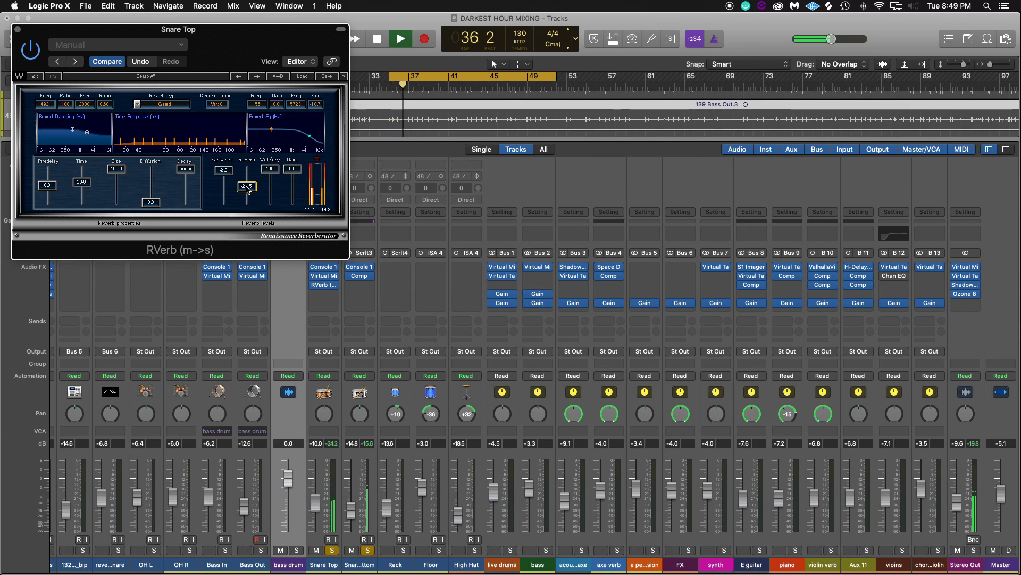
pyautogui.press('space')
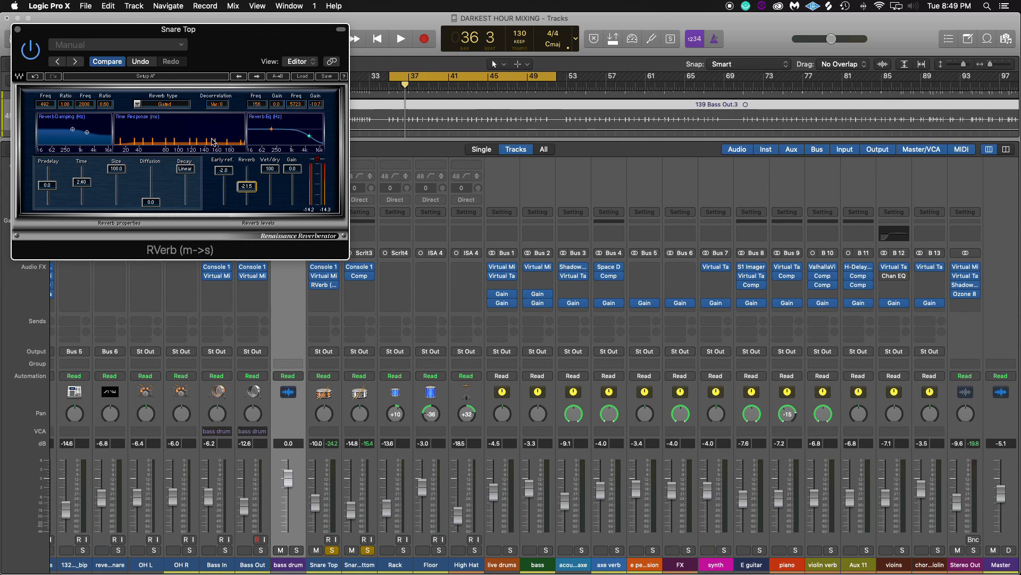
# Step: Play the snares while balancing RVerb at early reflections -6.7, reverb level -10.5 and wet/dry 8, and stop playback
pyautogui.moveTo(223, 169)
pyautogui.mouseDown()
pyautogui.moveTo(247, 184)
pyautogui.moveTo(270, 169)
pyautogui.moveTo(244, 183)
pyautogui.moveTo(223, 173)
pyautogui.mouseUp()
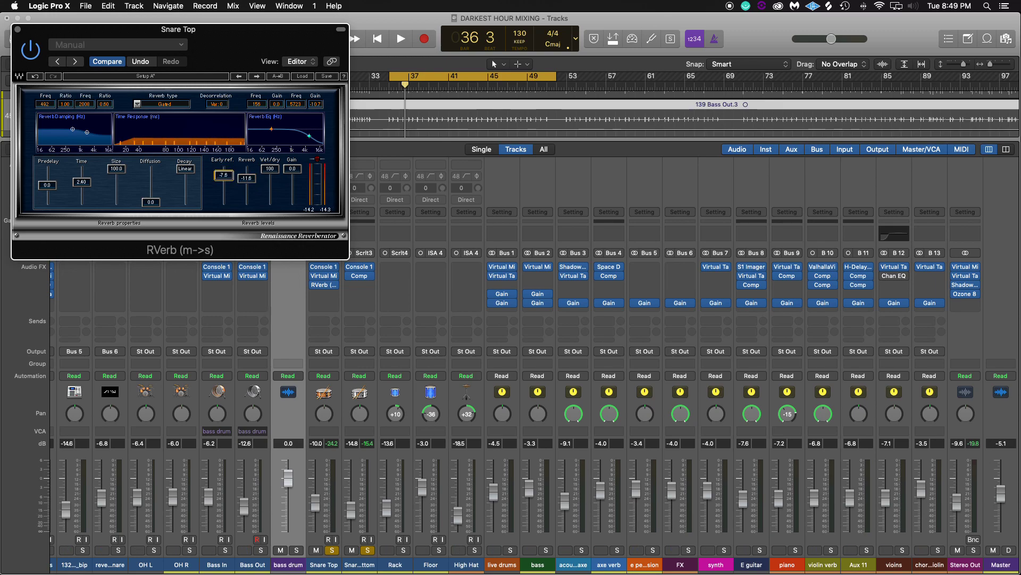
pyautogui.press('space')
pyautogui.moveTo(244, 180); pyautogui.dragTo(223, 172)
pyautogui.moveTo(271, 168); pyautogui.dragTo(271, 197)
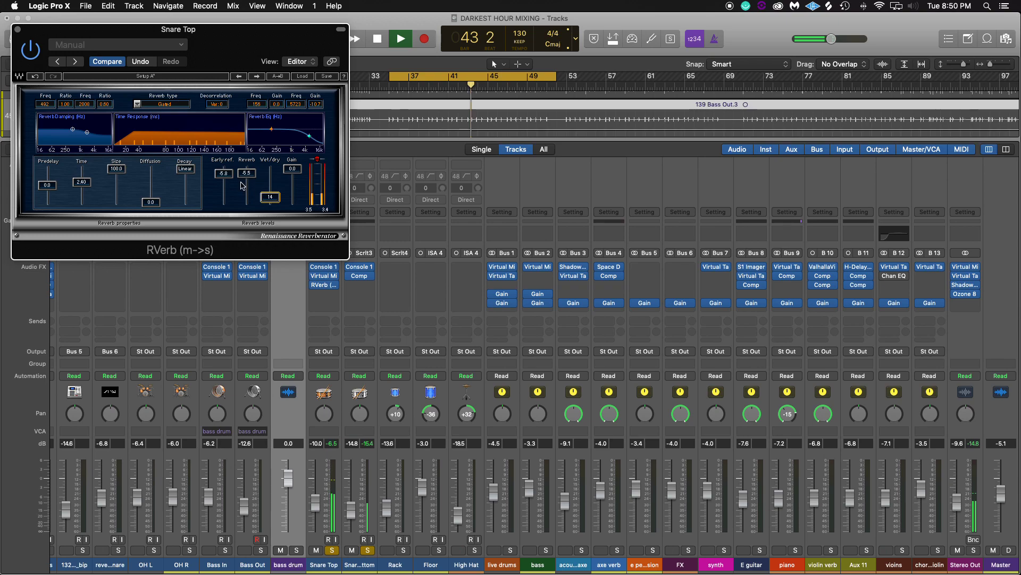
pyautogui.moveTo(223, 173); pyautogui.dragTo(247, 176)
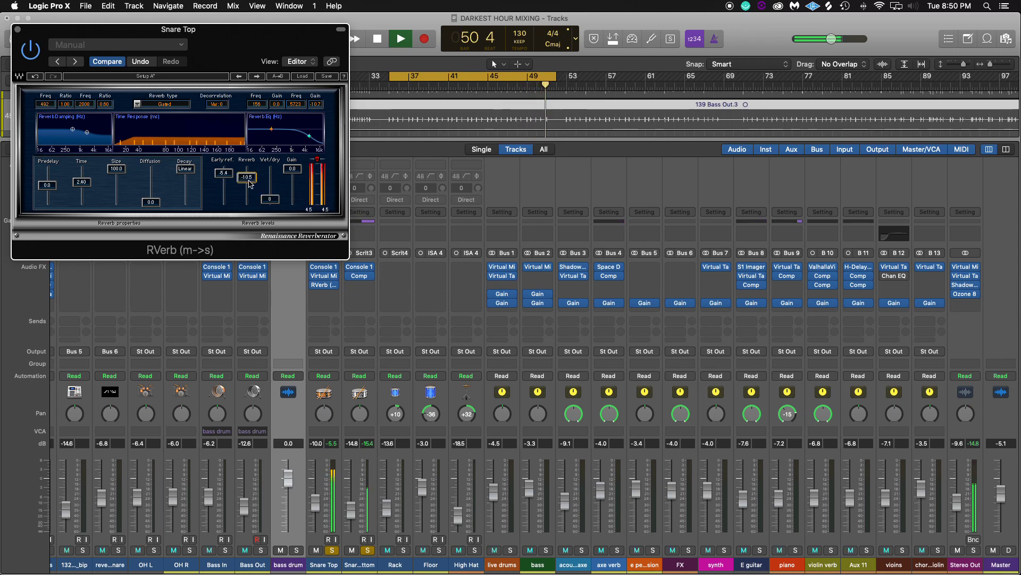
pyautogui.moveTo(224, 172); pyautogui.dragTo(226, 177)
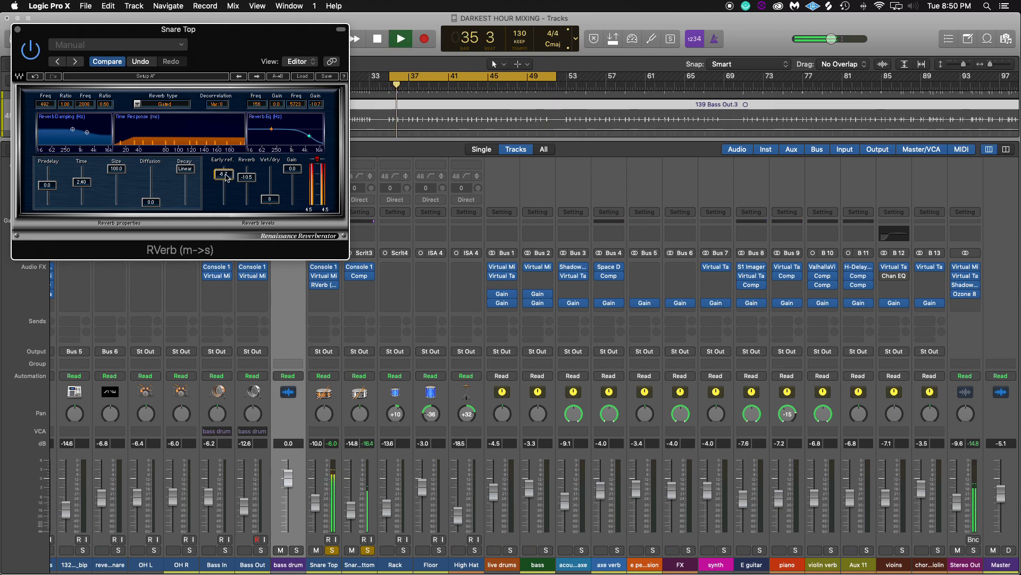
pyautogui.press('space')
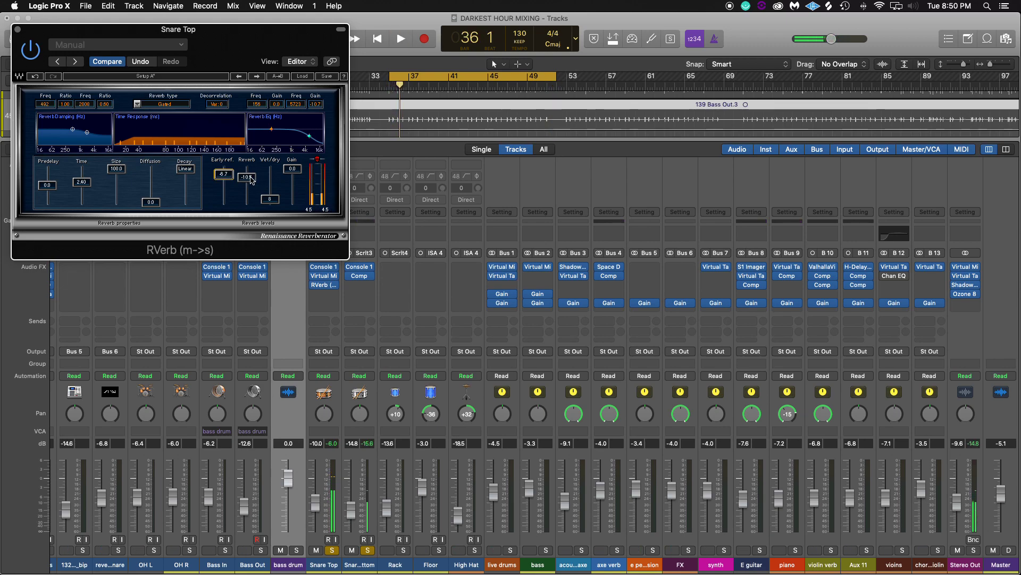
# Step: Fine-tune RVerb with the reverb level at -10.1 and a slightly lower wet/dry mix, and listen to the snares
pyautogui.click(252, 179)
pyautogui.click(270, 198)
pyautogui.press('Down')
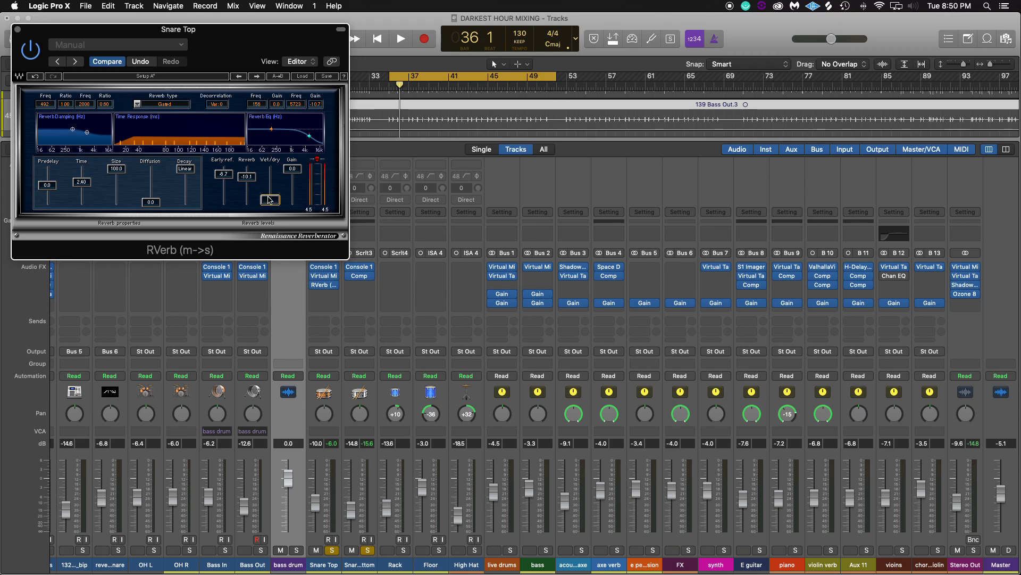
pyautogui.press('space')
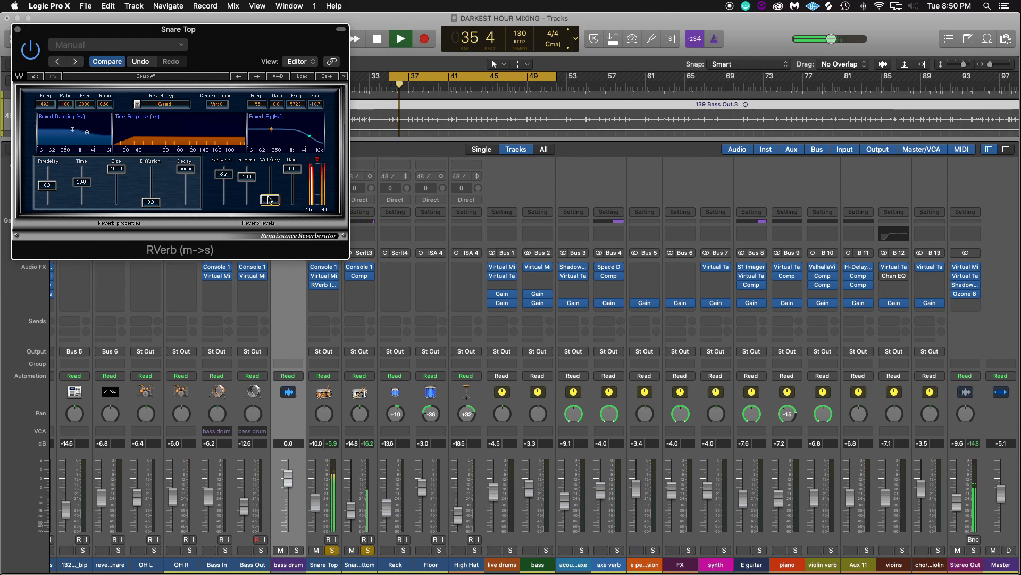
pyautogui.press('space')
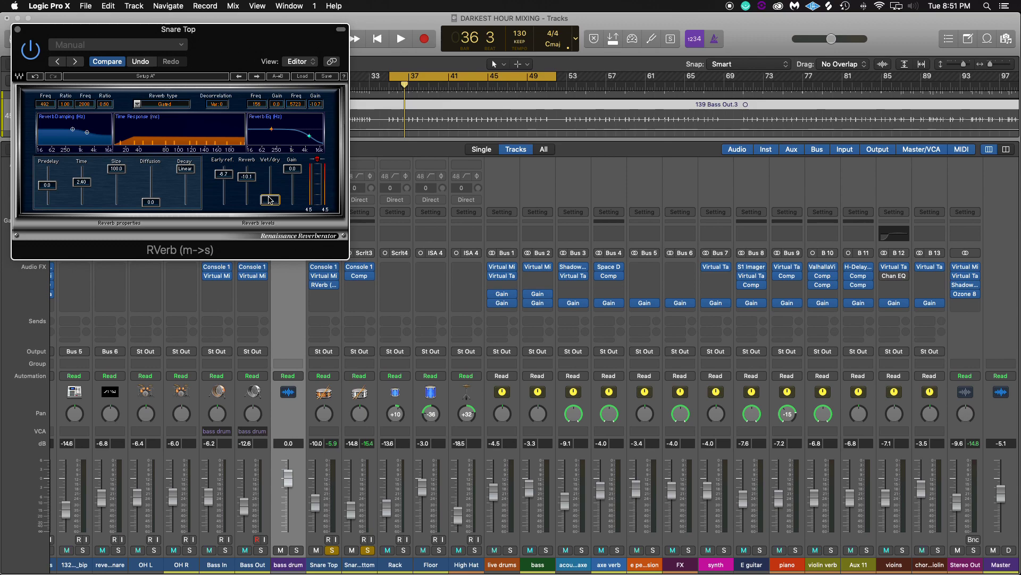
# Step: Close RVerb and take both snare tracks out of solo
pyautogui.moveTo(265, 35); pyautogui.dragTo(644, 140)
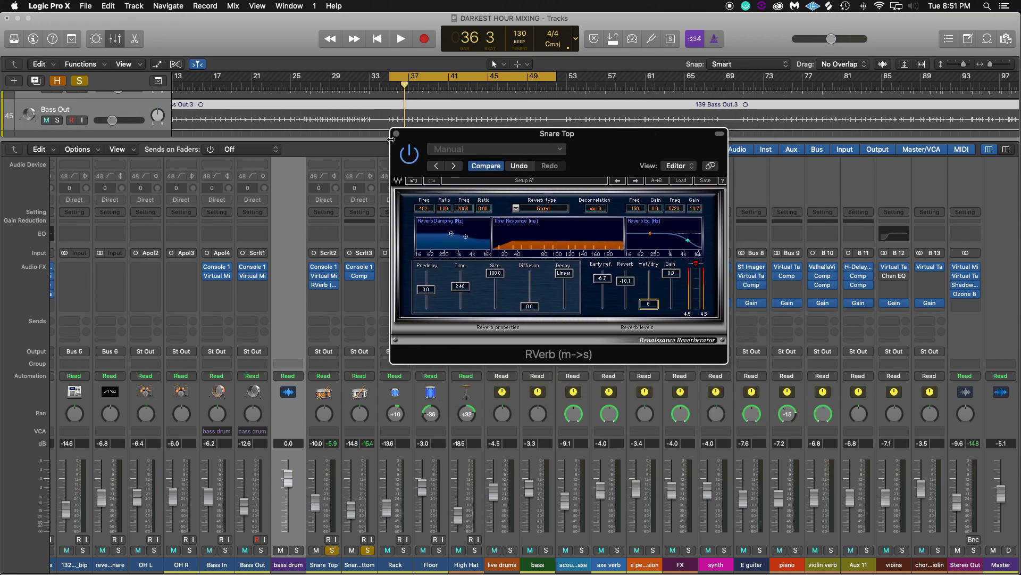
pyautogui.click(397, 134)
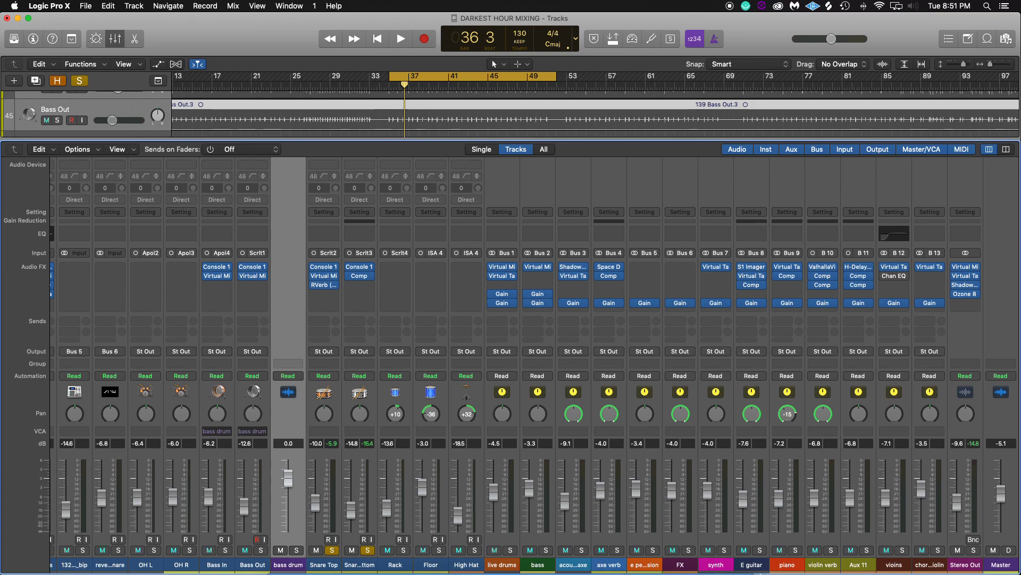
pyautogui.click(333, 550)
pyautogui.click(333, 550)
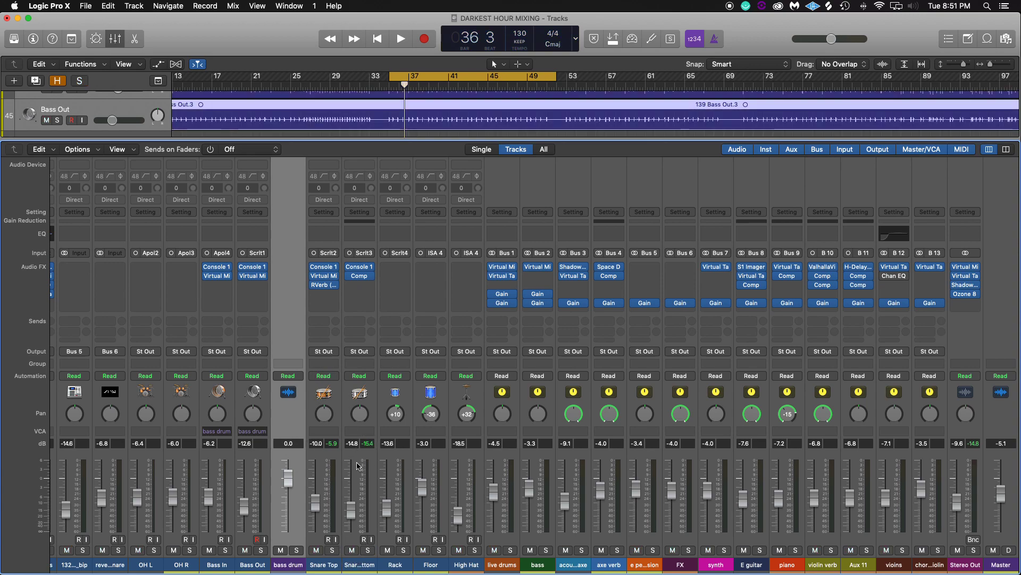
# Step: Solo the Rack tom, play it briefly and hide the mixer to show its region in the arrangement
pyautogui.click(404, 550)
pyautogui.press('space')
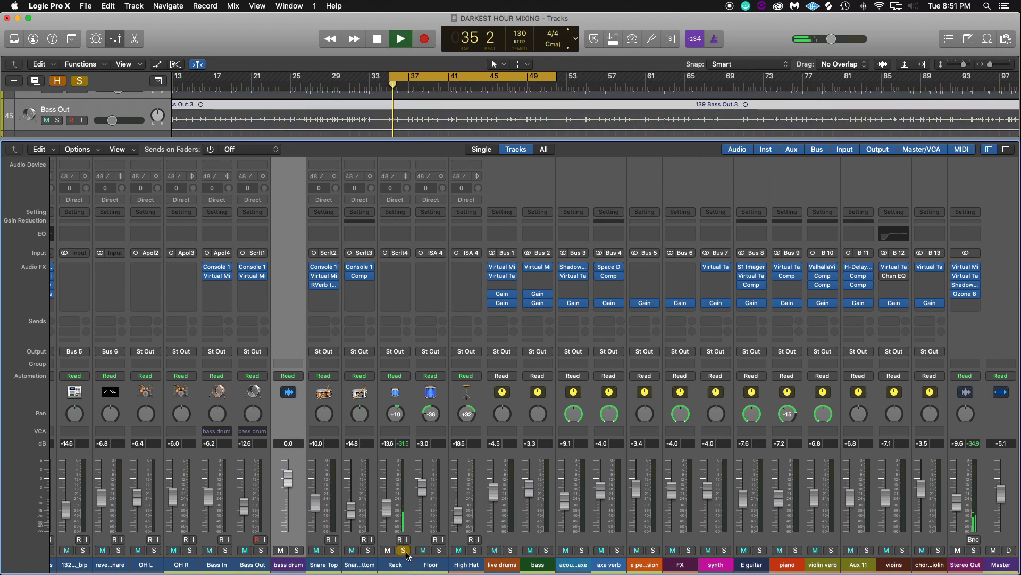
pyautogui.press('space')
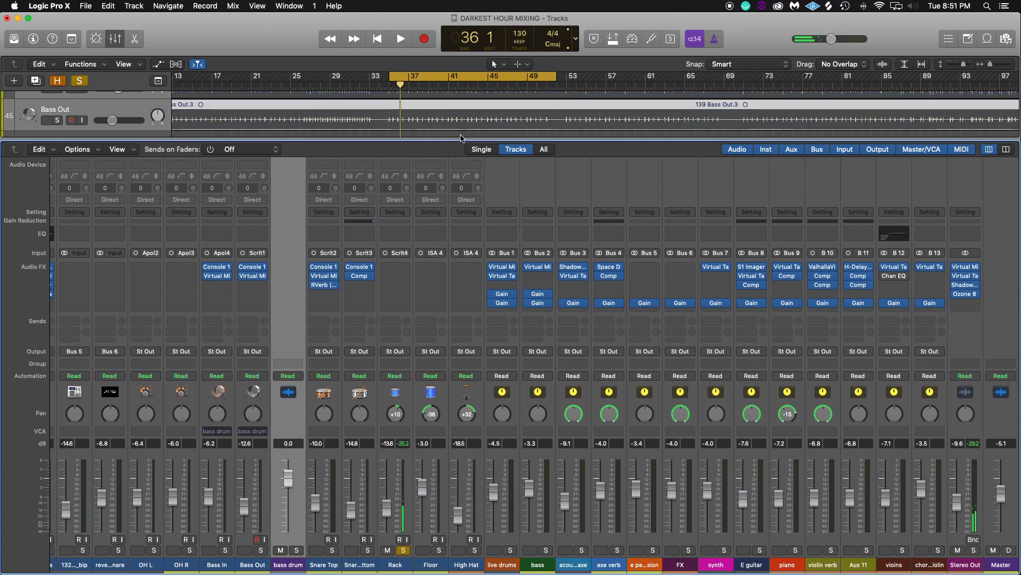
pyautogui.press('x')
pyautogui.hscroll(-3, 372, 154)
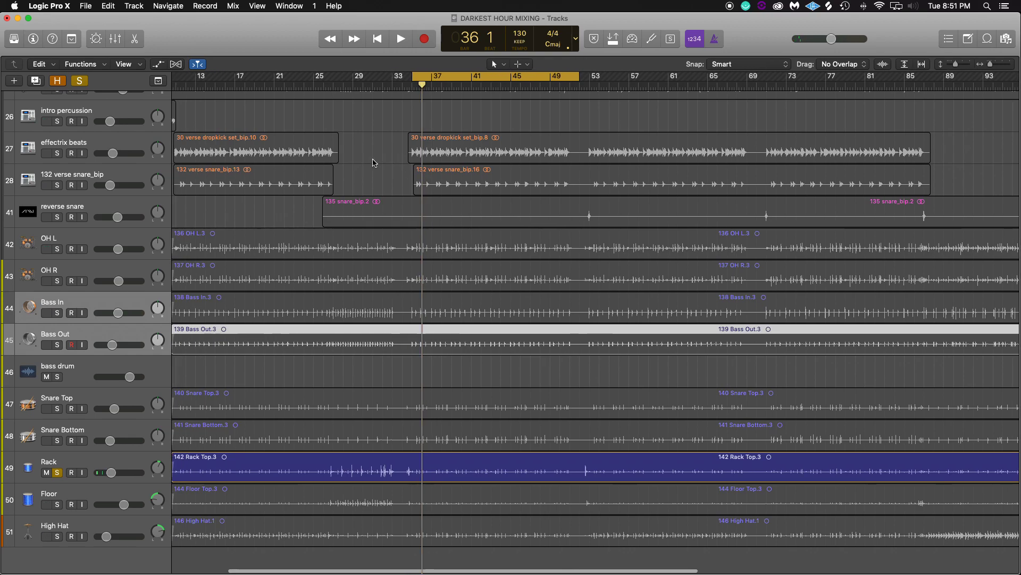
# Step: Move the cycle range back to bars 28–33 and raise the soloed Rack track's volume to -4.2 dB during playback
pyautogui.moveTo(364, 79); pyautogui.dragTo(404, 78)
pyautogui.press('space')
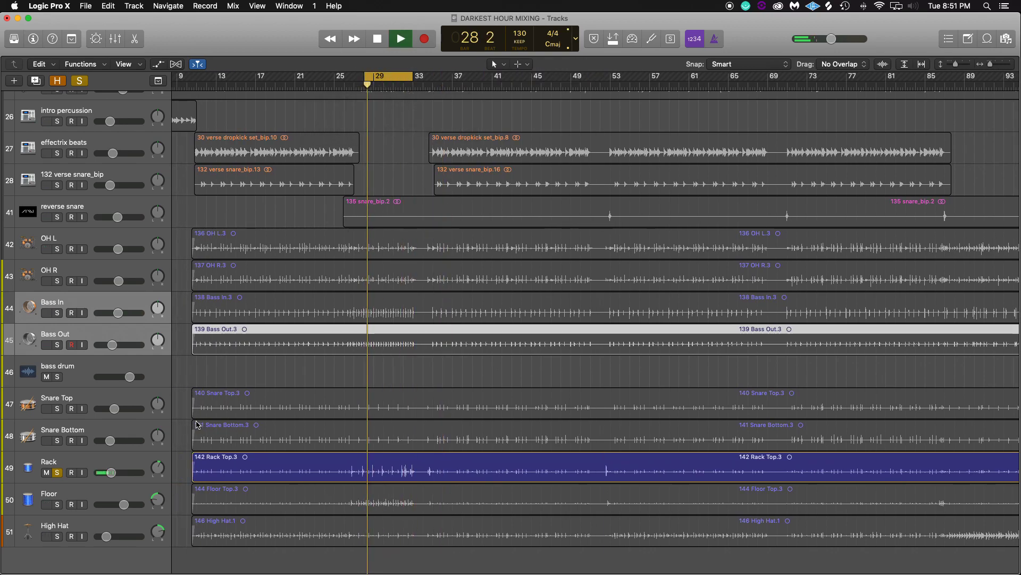
pyautogui.moveTo(111, 473); pyautogui.dragTo(143, 471)
pyautogui.moveTo(410, 559)
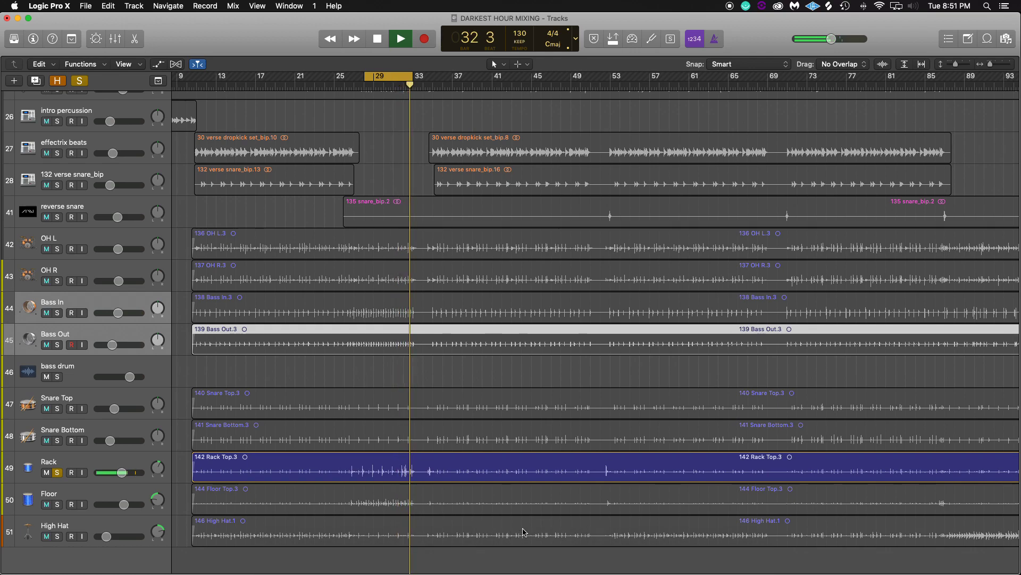
# Step: Stop playback and insert Softube Console 1 in the mixer as the first audio effect on the Rack channel
pyautogui.press('x')
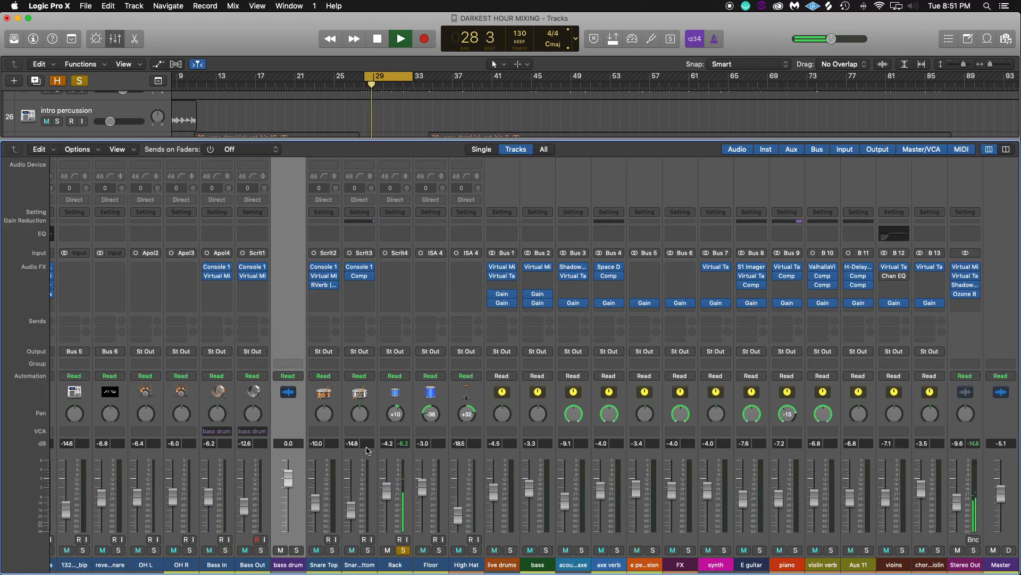
pyautogui.press('space')
pyautogui.click(387, 269)
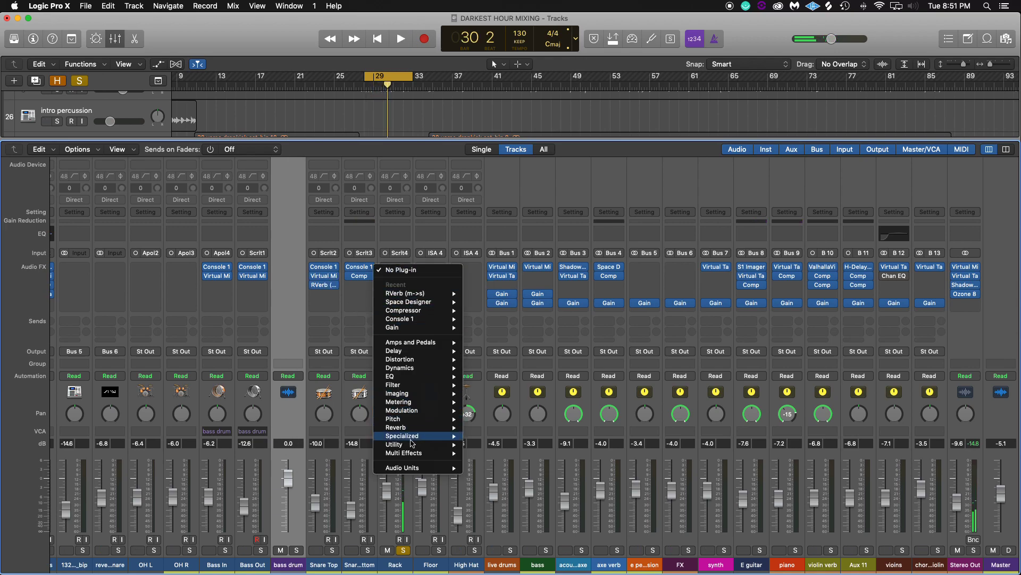
pyautogui.moveTo(416, 468)
pyautogui.moveTo(519, 508)
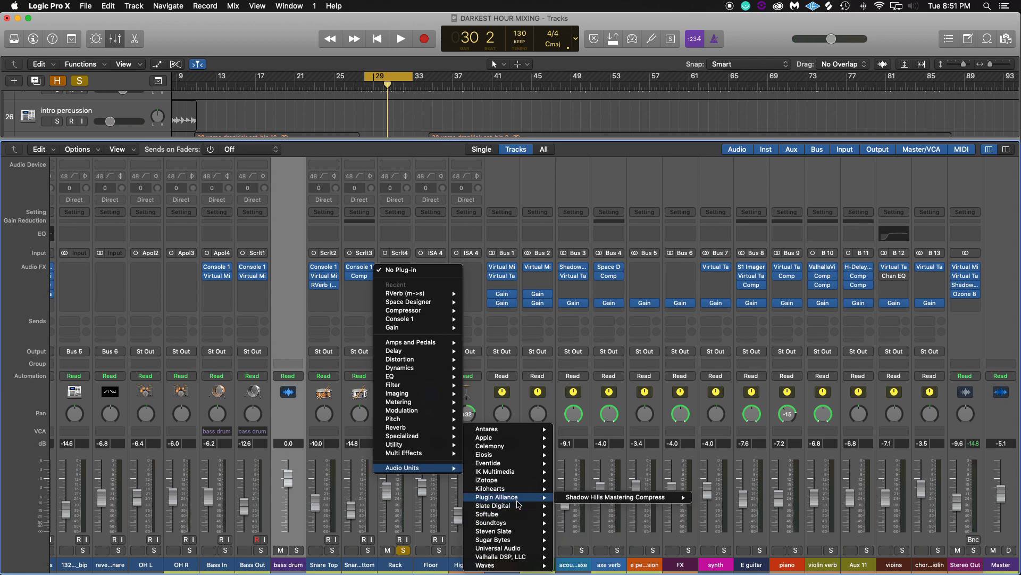
pyautogui.moveTo(585, 514)
pyautogui.click(629, 515)
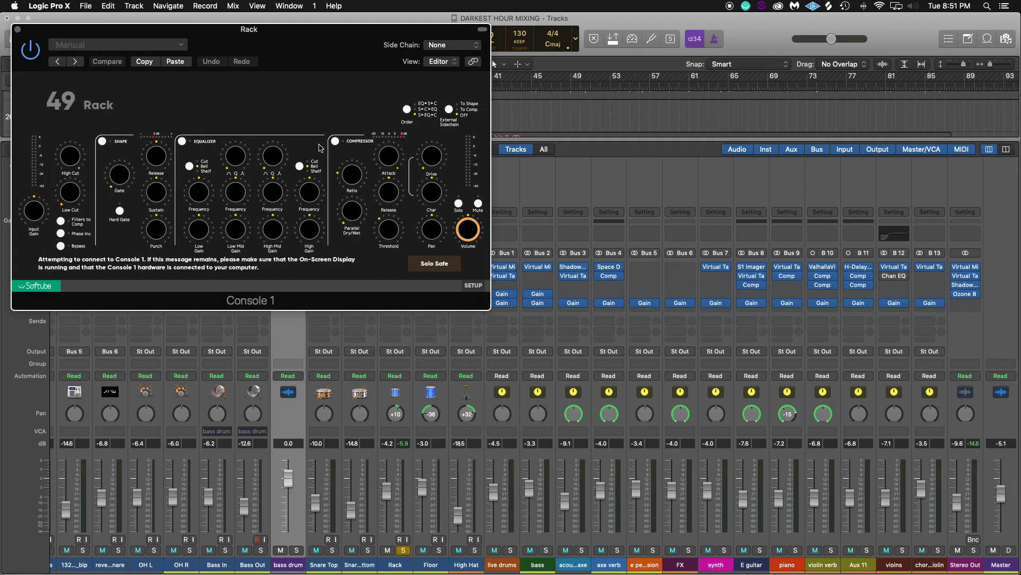
# Step: Enable the Shape section of Console 1 on the Rack channel and adjust its gate during playback
pyautogui.click(103, 142)
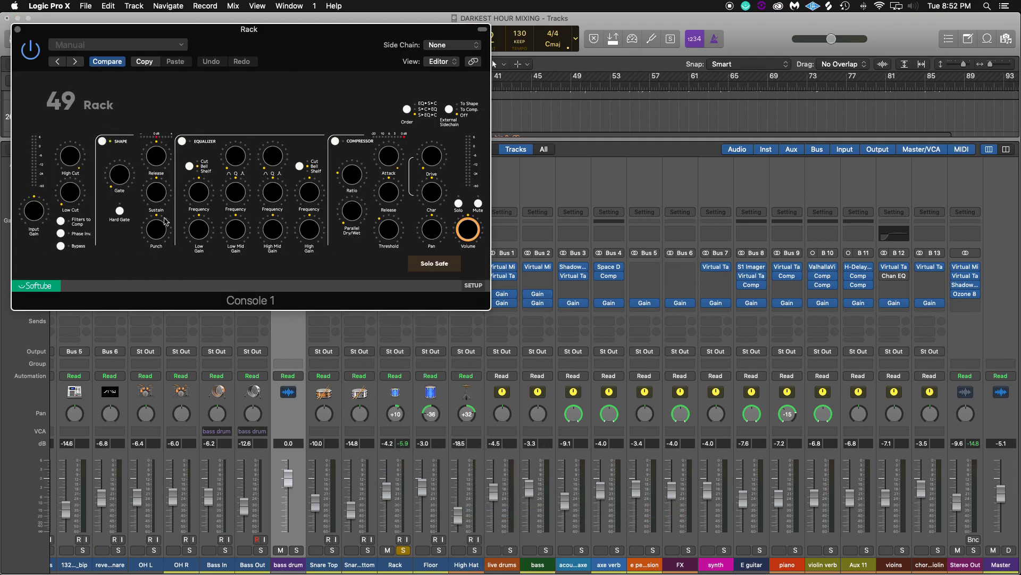
pyautogui.press('space')
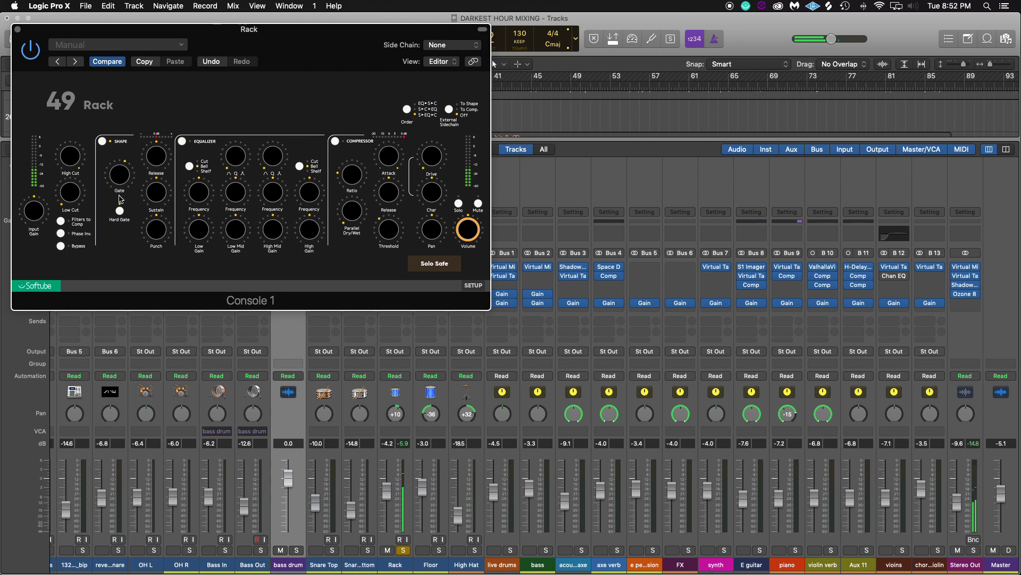
pyautogui.moveTo(119, 177); pyautogui.dragTo(118, 158)
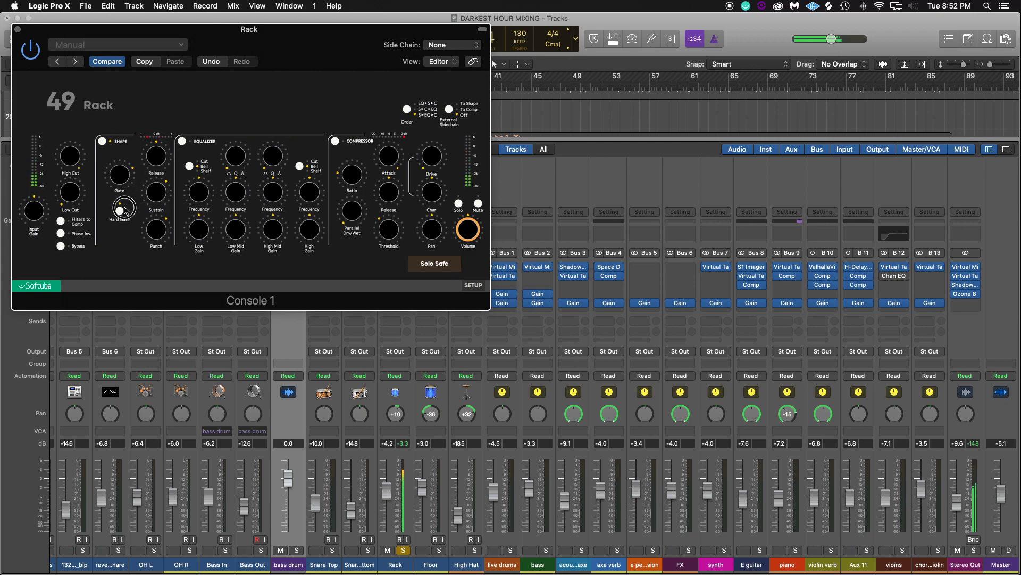
pyautogui.moveTo(122, 180); pyautogui.dragTo(121, 173)
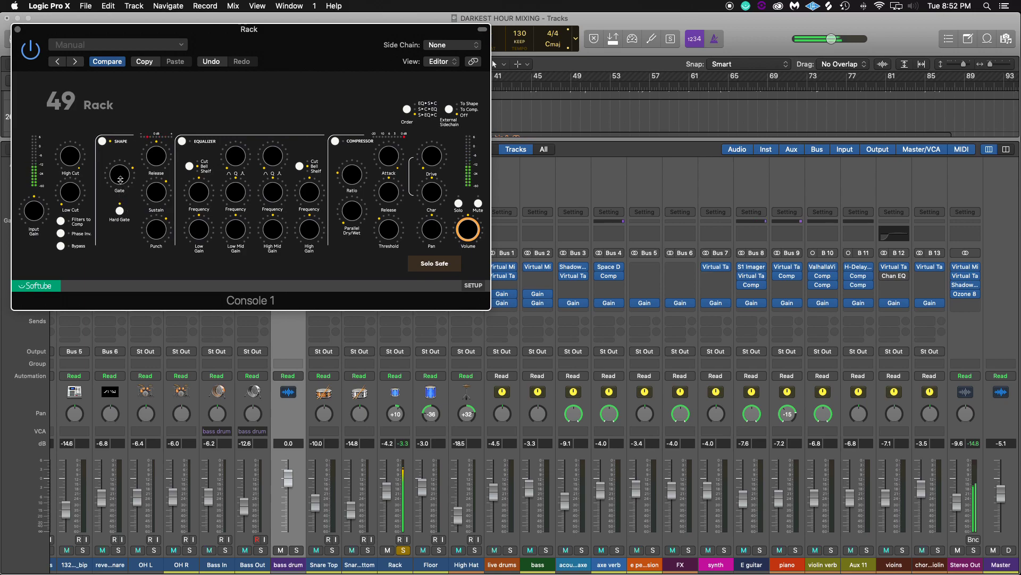
# Step: Adjust the Shape release, Drive and Character controls in the Rack channel's Console 1
pyautogui.moveTo(159, 156)
pyautogui.mouseDown()
pyautogui.moveTo(154, 169)
pyautogui.moveTo(154, 137)
pyautogui.mouseUp()
pyautogui.moveTo(430, 139); pyautogui.dragTo(429, 105)
pyautogui.moveTo(434, 195)
pyautogui.mouseDown()
pyautogui.moveTo(431, 174)
pyautogui.moveTo(432, 216)
pyautogui.mouseUp()
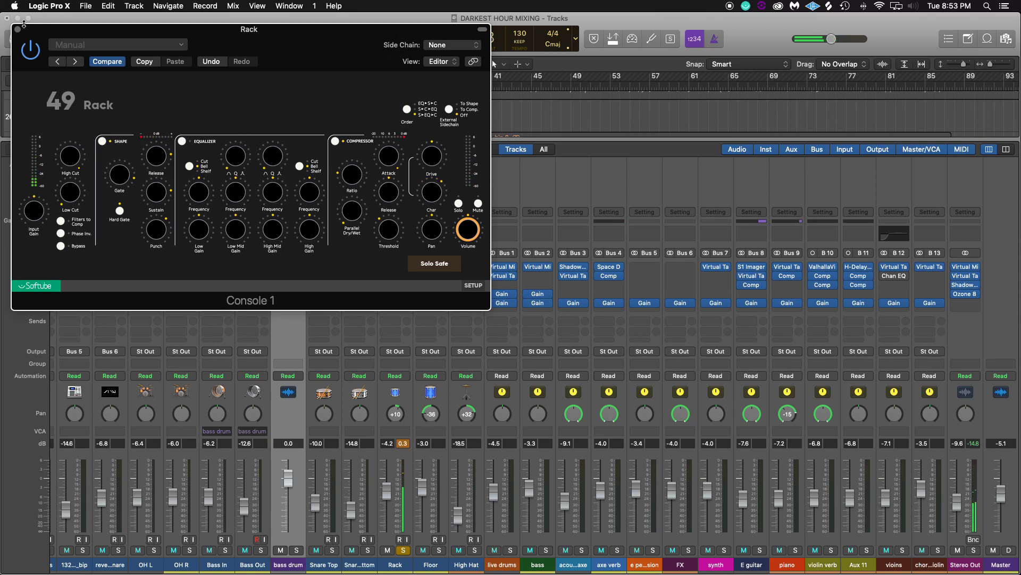
# Step: Close Console 1, stop playback and lower the Rack channel's fader to -6.8 dB
pyautogui.press('super+w')
pyautogui.press('space')
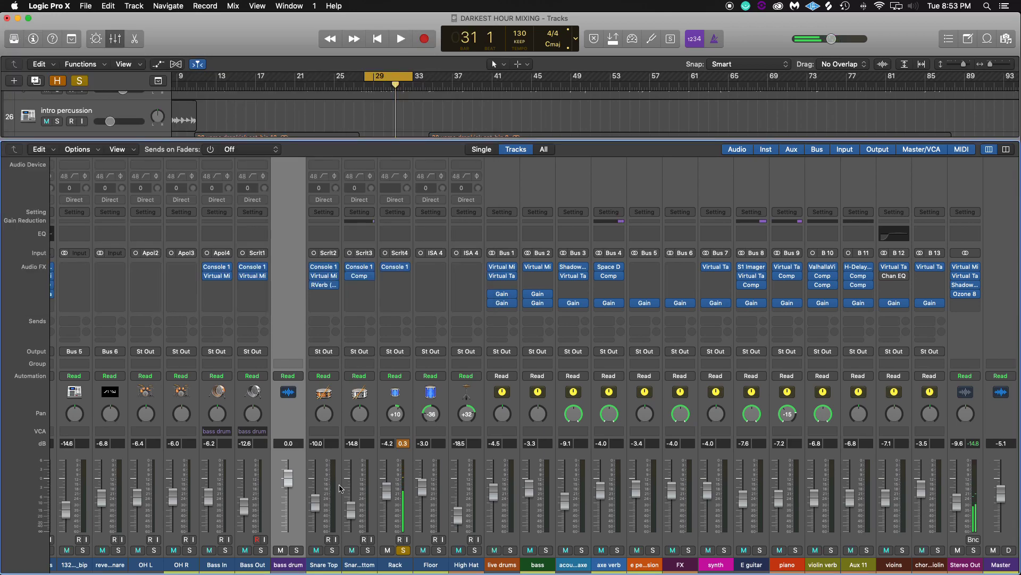
pyautogui.moveTo(386, 492); pyautogui.dragTo(386, 500)
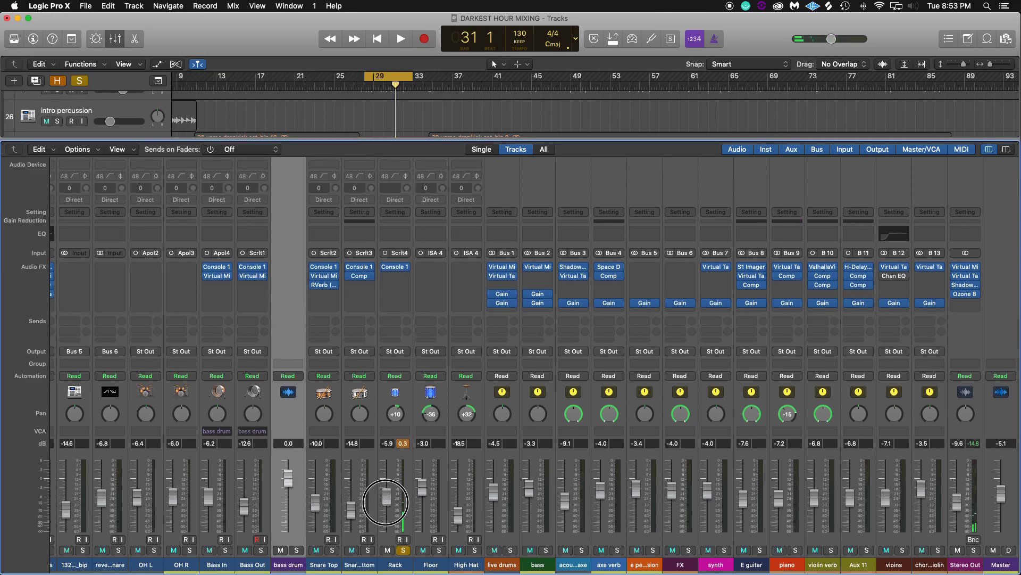
# Step: Insert Slate Digital Virtual Mix Rack below Console 1 on the Rack channel
pyautogui.click(386, 276)
pyautogui.moveTo(405, 477)
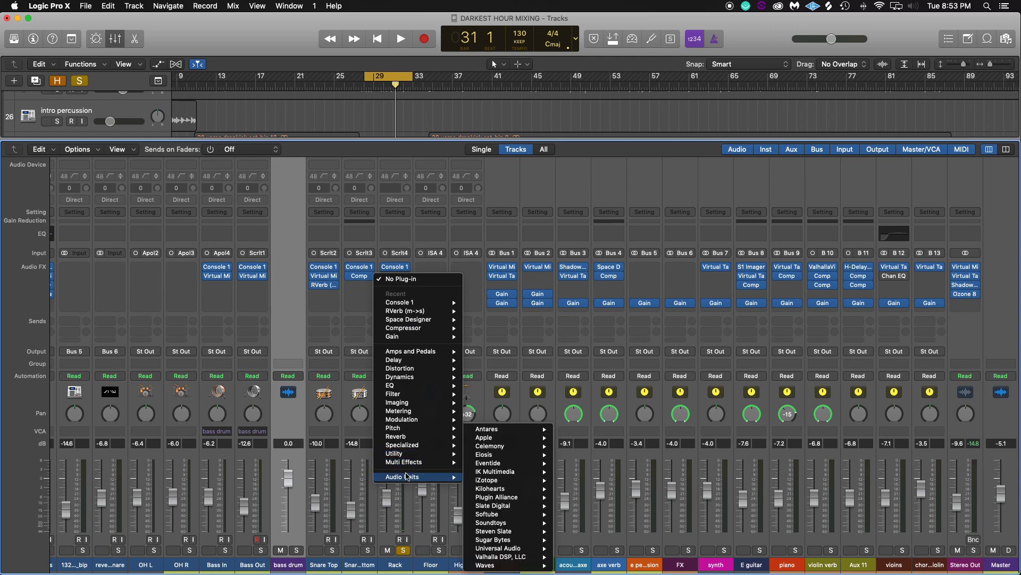
pyautogui.moveTo(505, 508)
pyautogui.moveTo(612, 548)
pyautogui.click(678, 549)
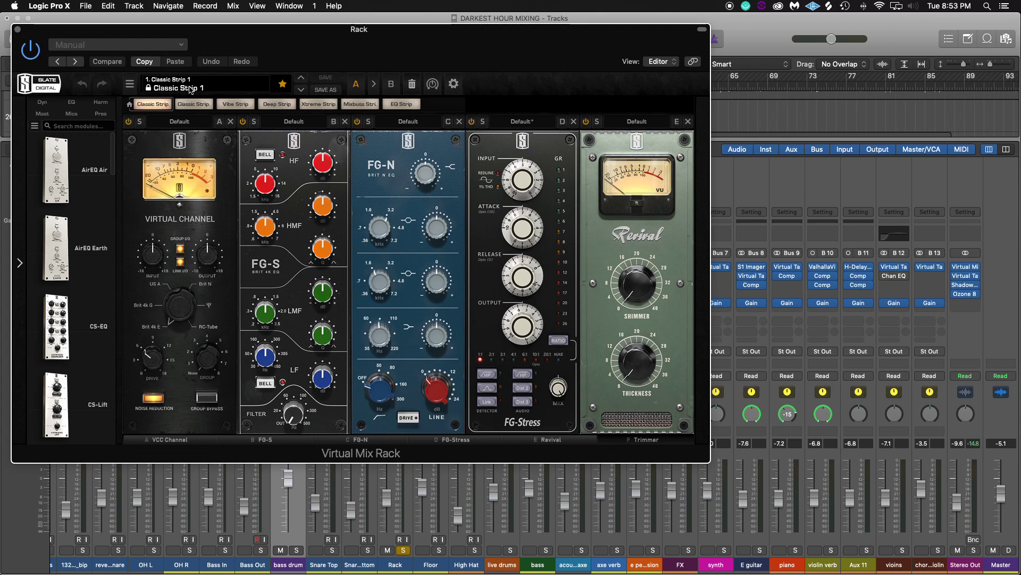
# Step: Load the Rack Tom factory preset from the Drums category in Virtual Mix Rack
pyautogui.click(190, 89)
pyautogui.moveTo(234, 203)
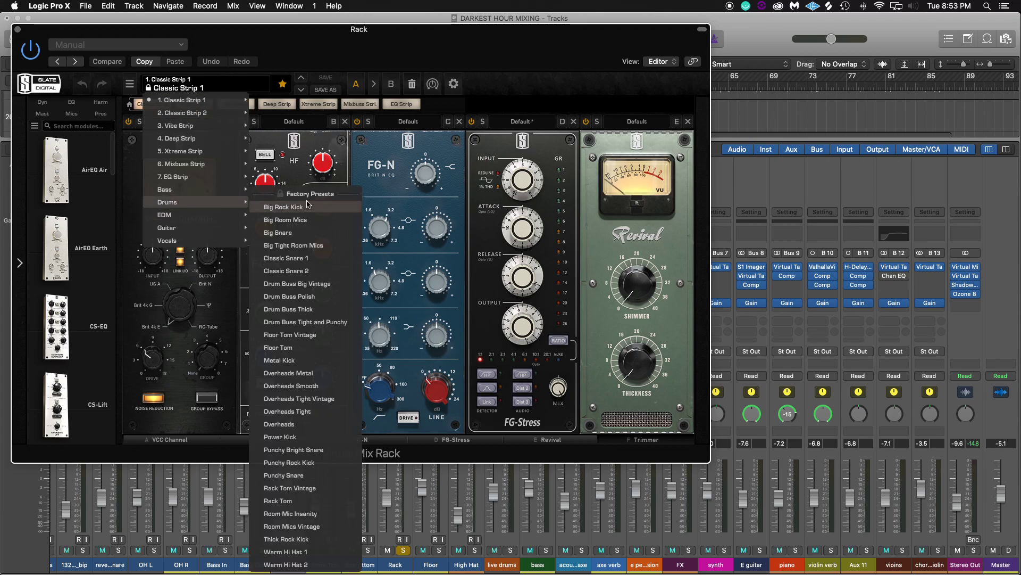
pyautogui.click(293, 500)
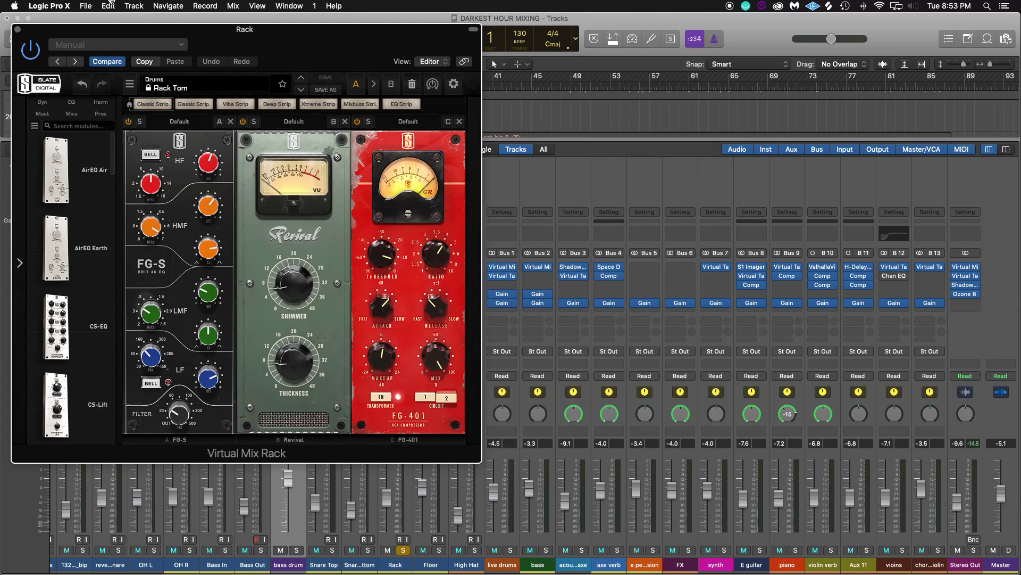
pyautogui.scroll(-1, 108, 153)
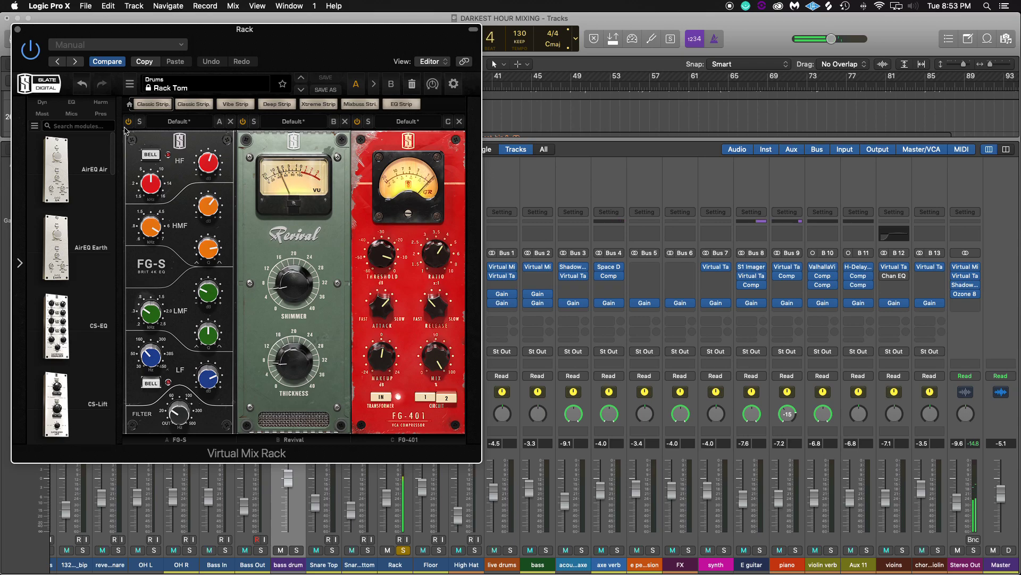
# Step: Find the Trimmer module by searching for "trim" and add it between the FG-S equalizer and Revival
pyautogui.click(83, 128)
pyautogui.write('trim')
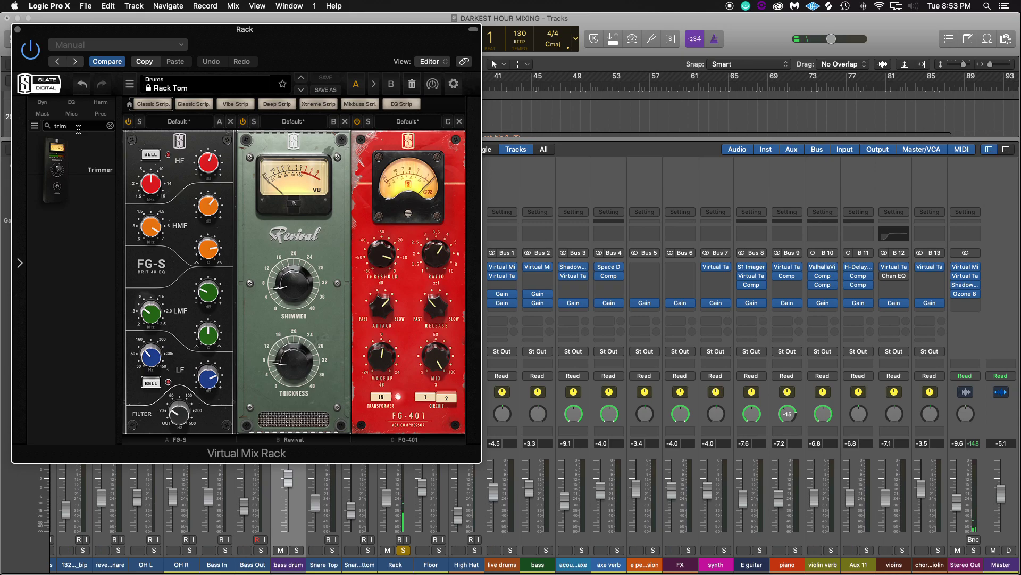
pyautogui.moveTo(75, 168); pyautogui.dragTo(173, 177)
pyautogui.moveTo(338, 190); pyautogui.dragTo(327, 193)
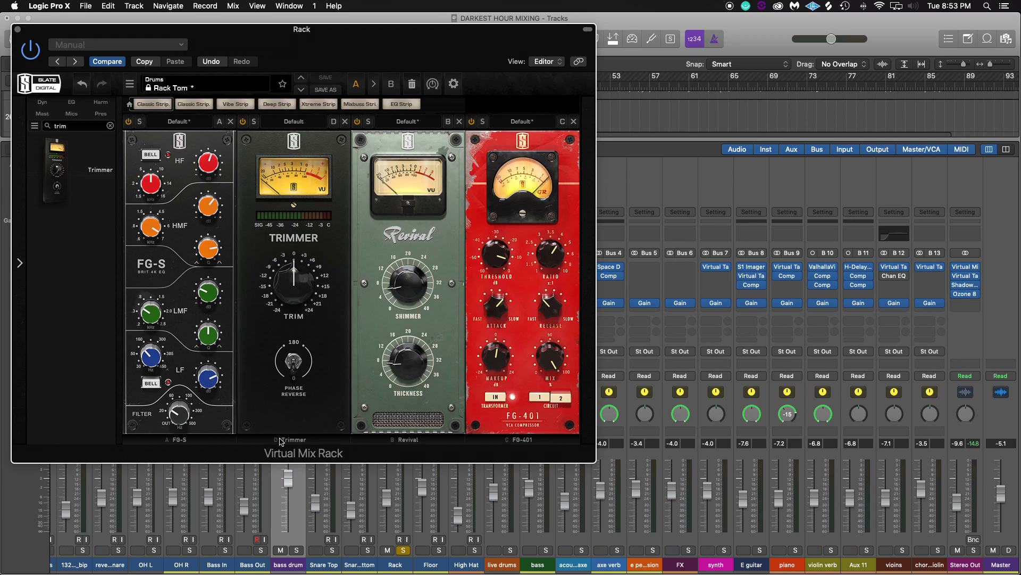
# Step: Lower the Trimmer's trim level to about -9 dB while listening to the Rack track
pyautogui.moveTo(287, 280); pyautogui.dragTo(301, 293)
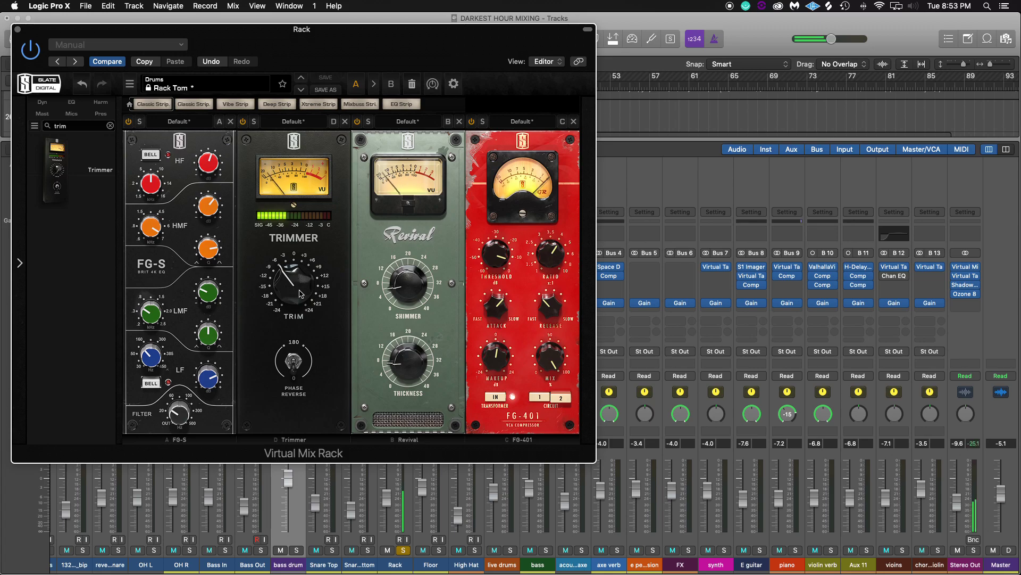
pyautogui.moveTo(301, 293); pyautogui.dragTo(299, 290)
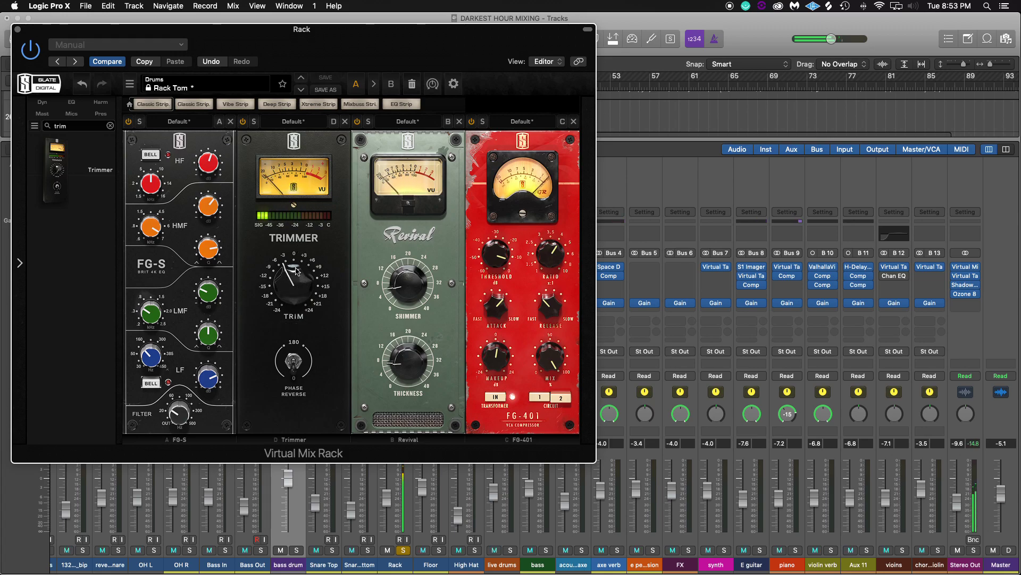
pyautogui.moveTo(297, 269); pyautogui.dragTo(298, 274)
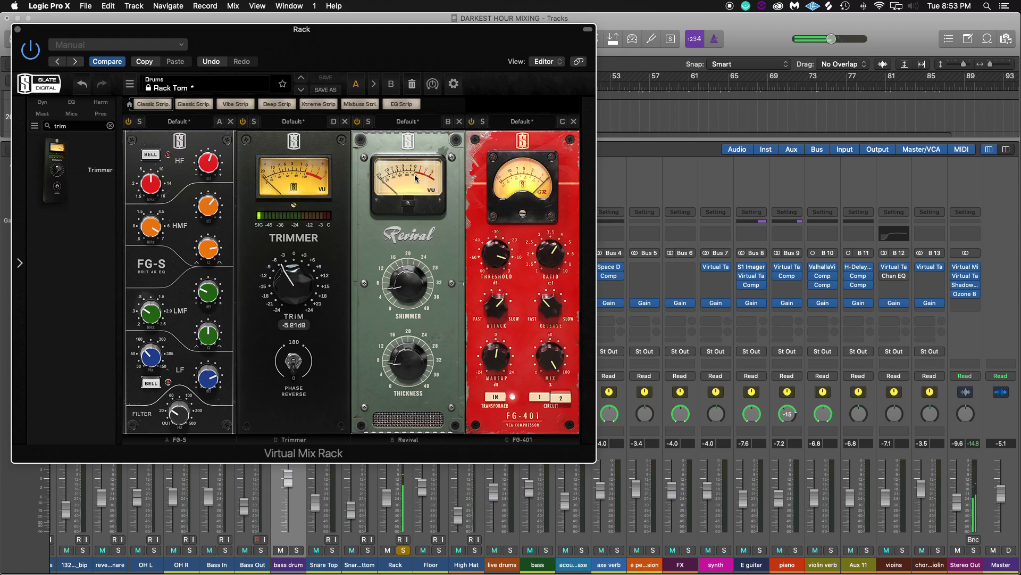
pyautogui.moveTo(297, 280); pyautogui.dragTo(296, 288)
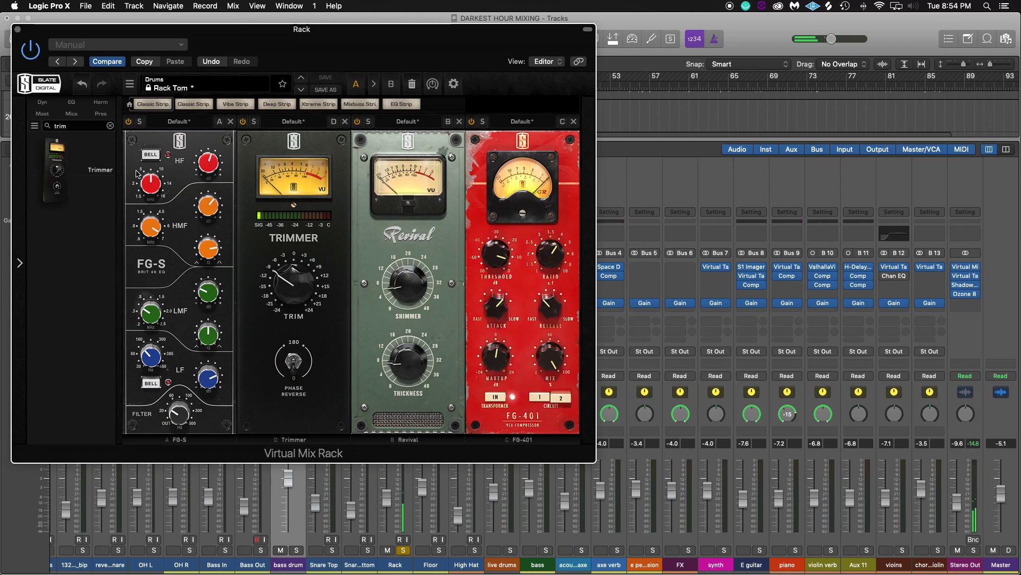
# Step: Play back the soloed Rack track to check its processing, closing the Virtual Mix Rack window
pyautogui.moveTo(255, 49); pyautogui.dragTo(488, 102)
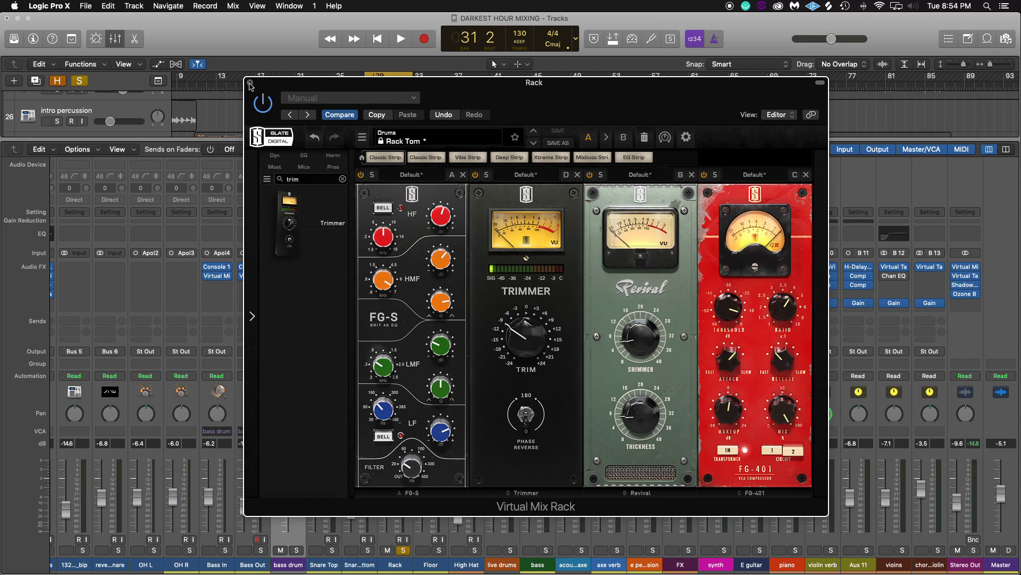
pyautogui.press('space')
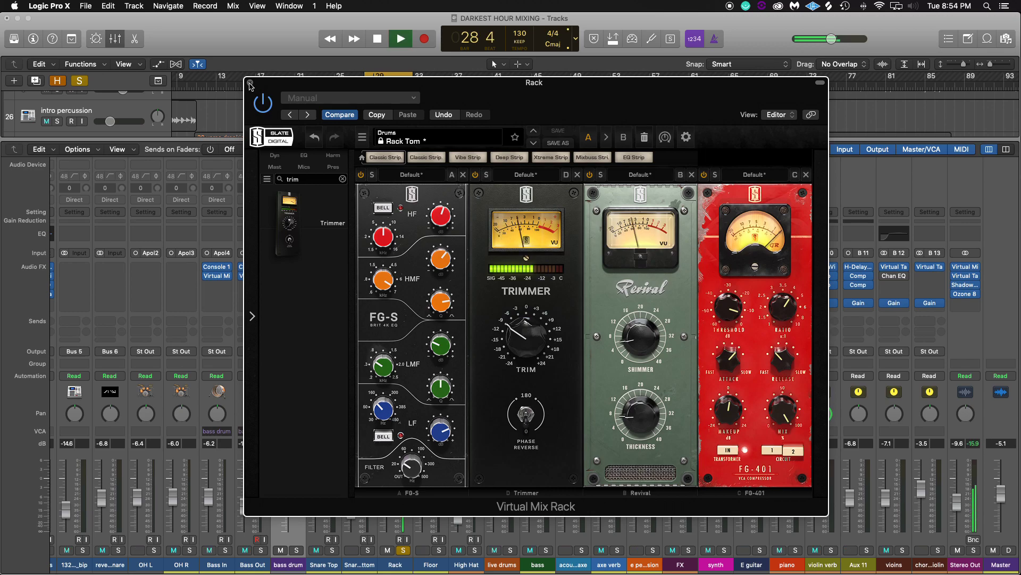
pyautogui.click(250, 84)
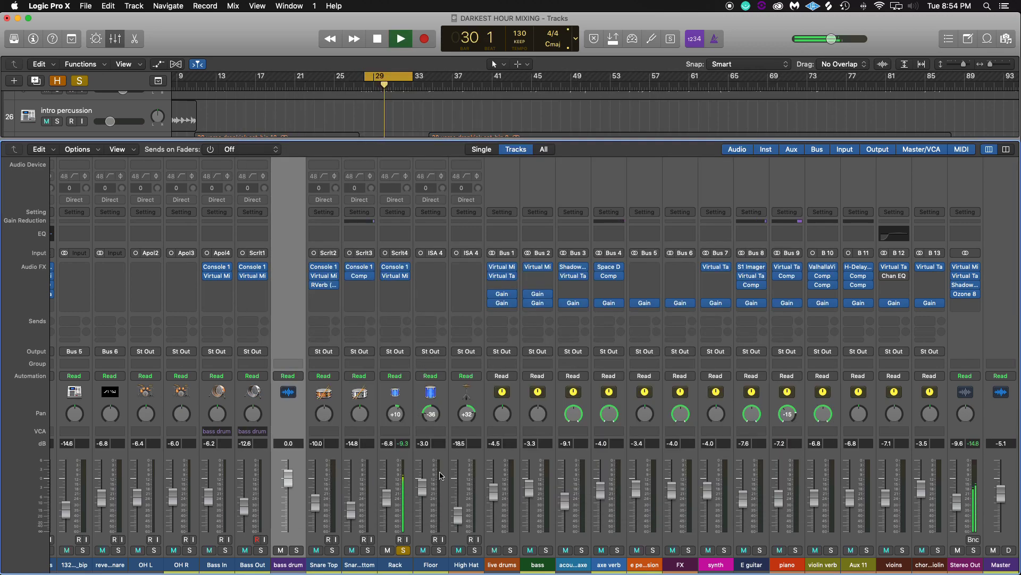
pyautogui.press('space')
# Step: Take the Rack channel out of solo, solo the Floor channel and start playback
pyautogui.click(405, 552)
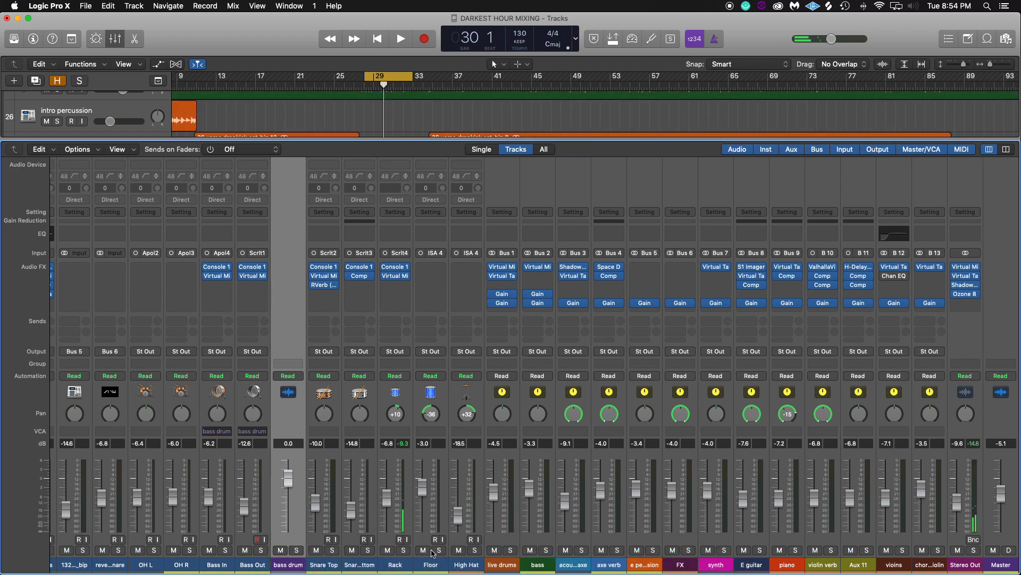
pyautogui.click(439, 550)
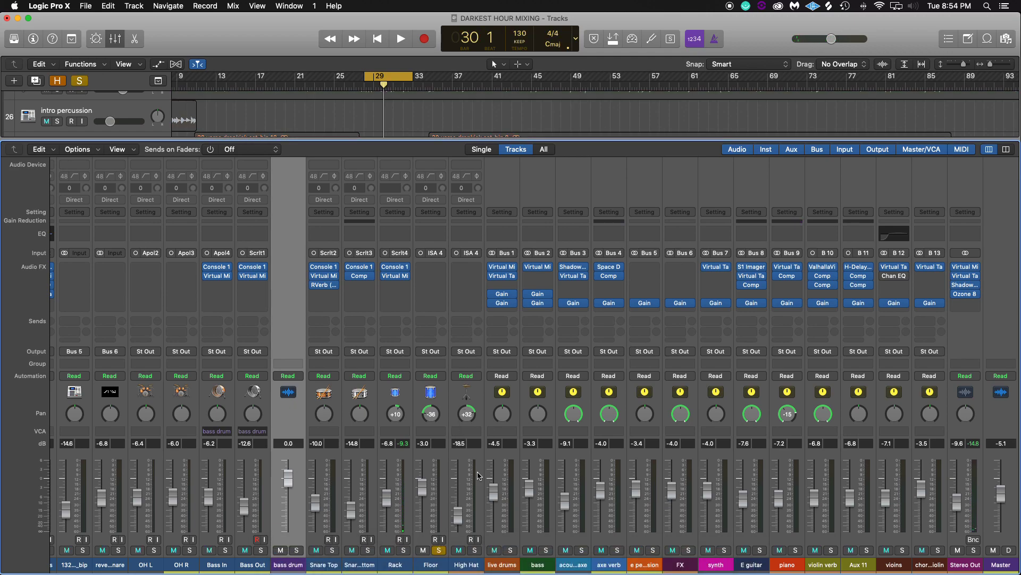
pyautogui.press('space')
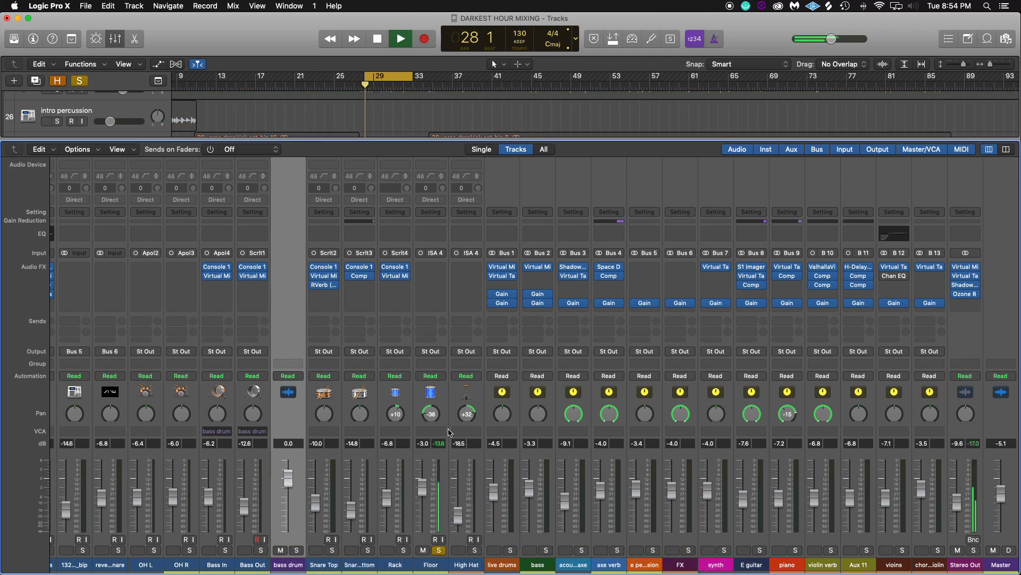
# Step: Insert Softube Console 1 as the first audio effect on the Floor channel
pyautogui.click(439, 268)
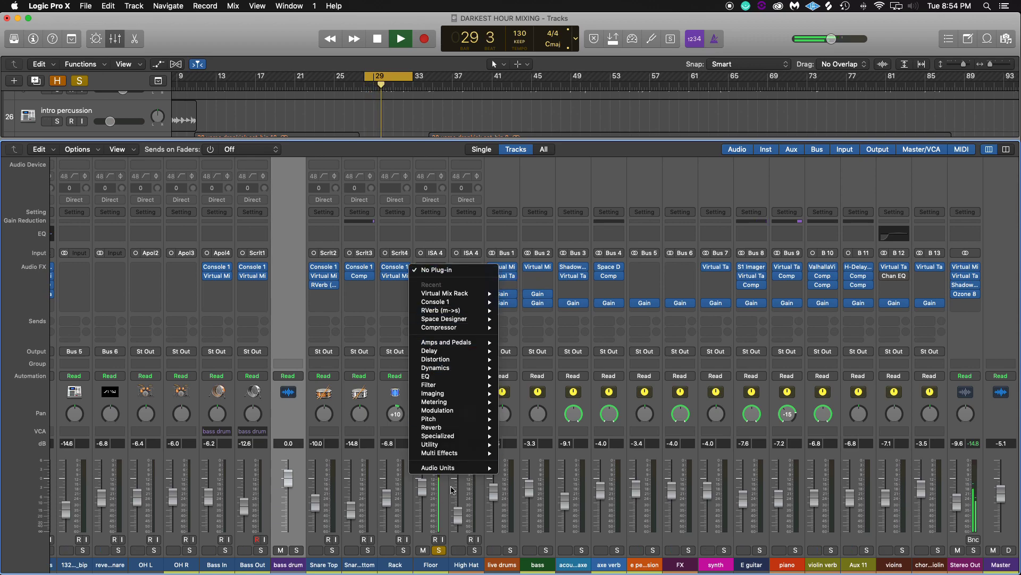
pyautogui.moveTo(456, 469)
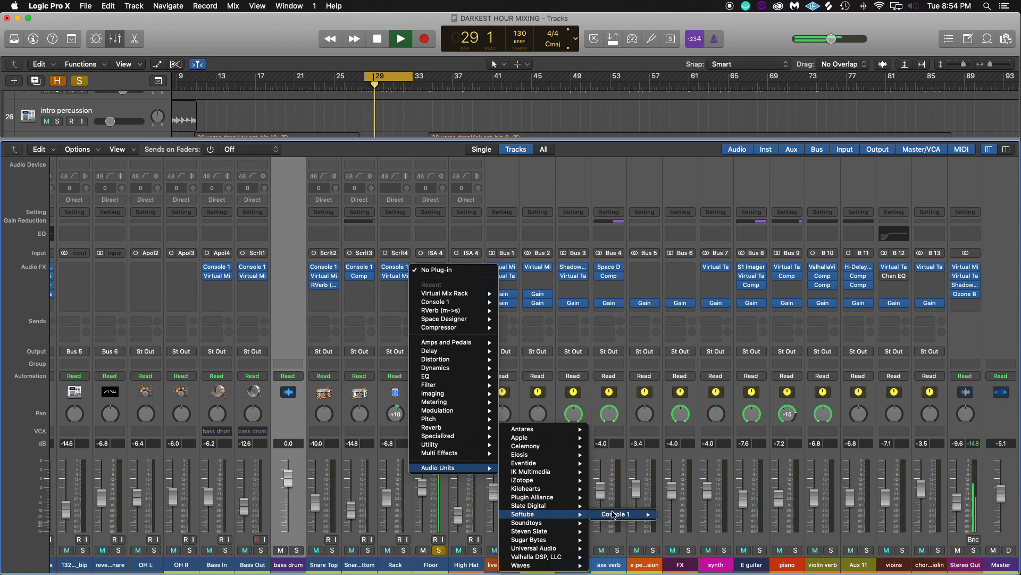
pyautogui.click(671, 517)
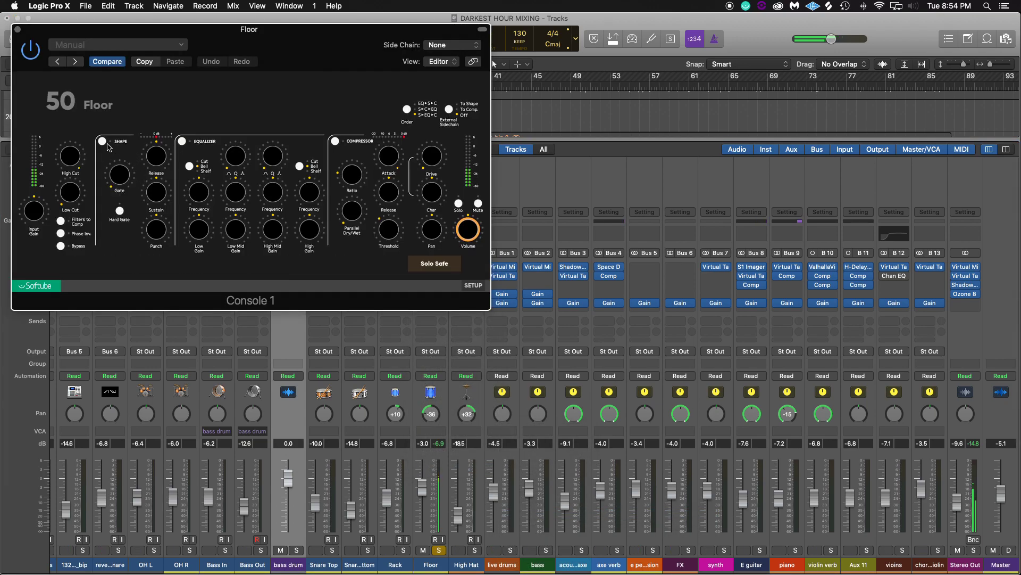
# Step: Enable the Shape section of Console 1 on the Floor channel and adjust its gate during playback
pyautogui.moveTo(112, 168); pyautogui.dragTo(104, 89)
pyautogui.moveTo(307, 42); pyautogui.dragTo(353, 106)
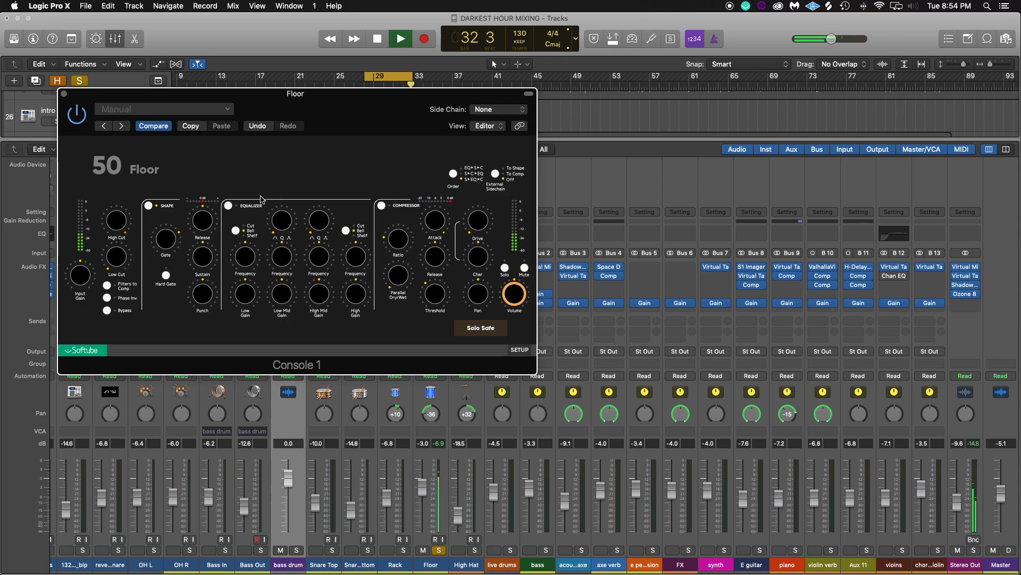
pyautogui.moveTo(168, 240); pyautogui.dragTo(171, 252)
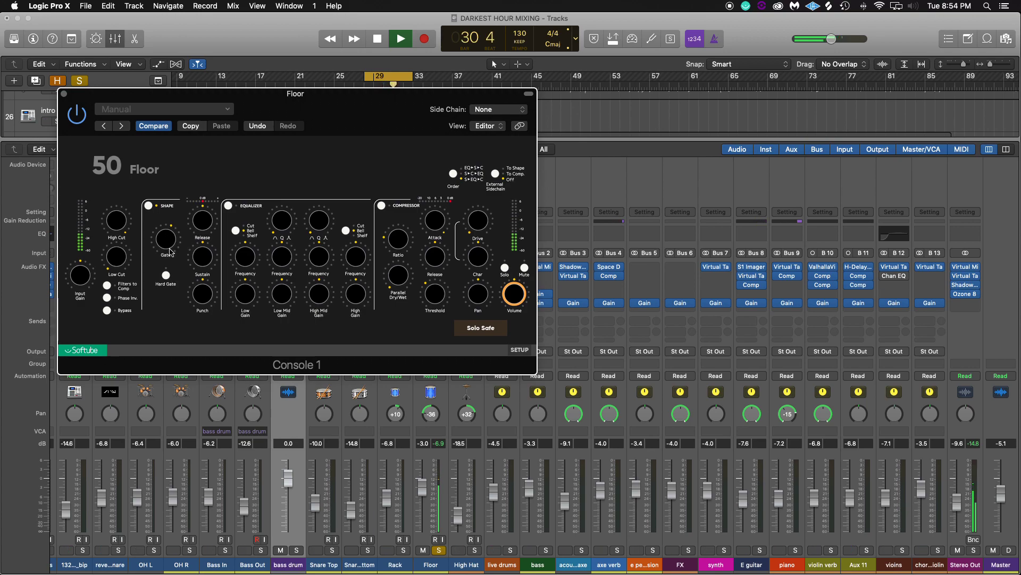
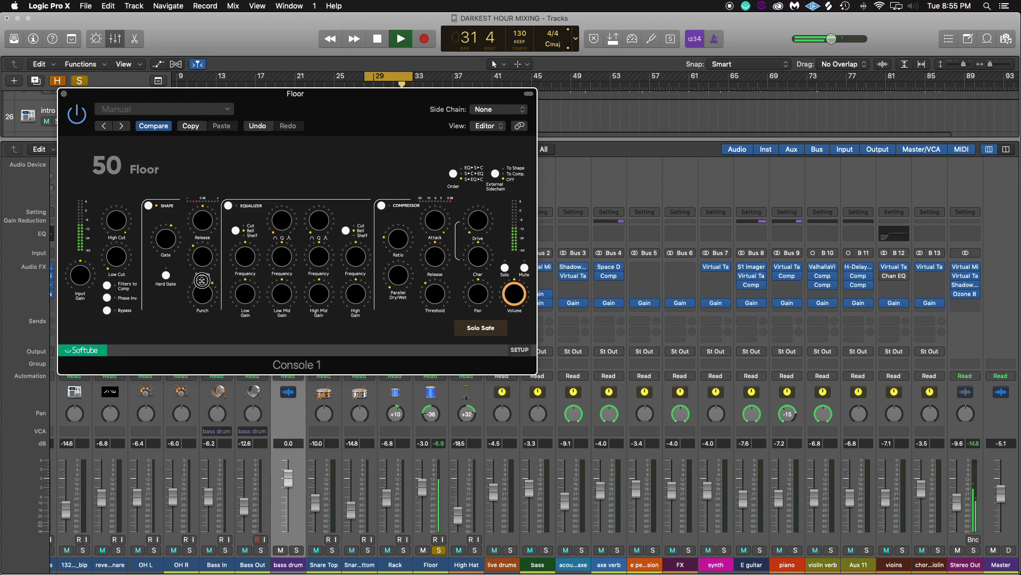
# Step: Adjust the Shape sustain and punch in the Floor channel's Console 1, and enable its compressor with adjusted ratio and threshold
pyautogui.moveTo(202, 281); pyautogui.dragTo(203, 335)
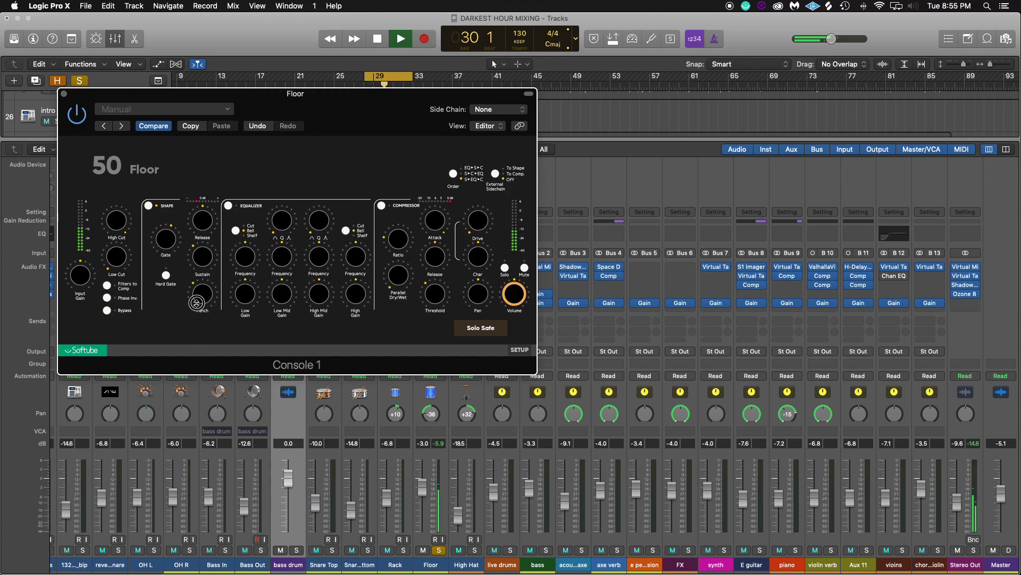
pyautogui.moveTo(199, 285)
pyautogui.mouseDown()
pyautogui.moveTo(203, 299)
pyautogui.moveTo(201, 268)
pyautogui.mouseUp()
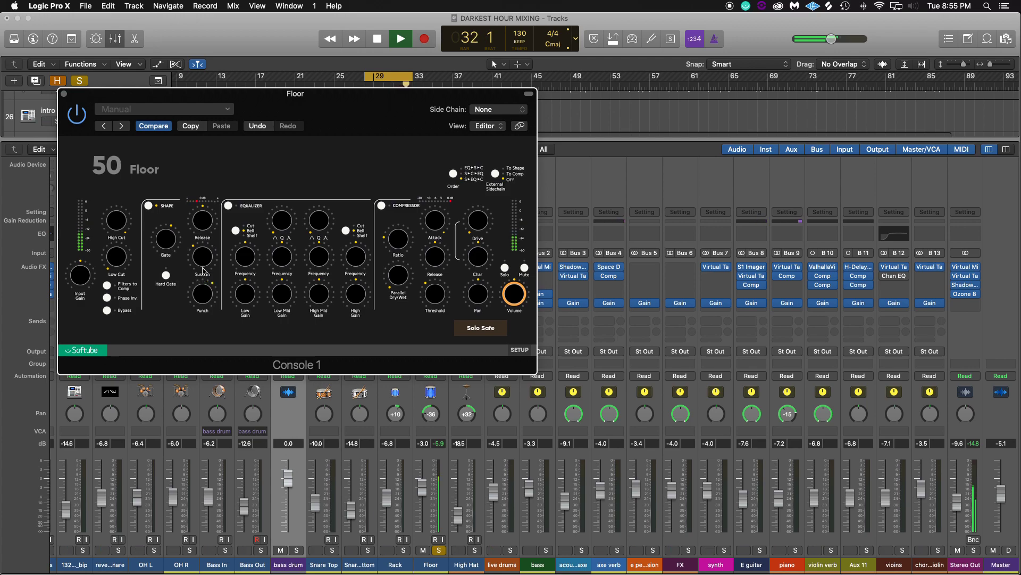
pyautogui.click(382, 206)
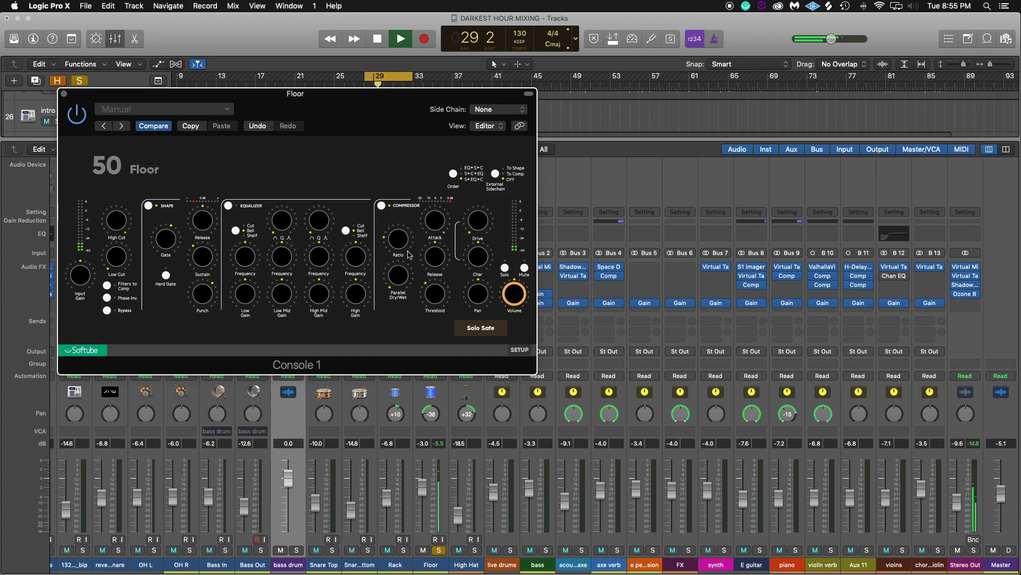
pyautogui.moveTo(414, 241); pyautogui.dragTo(394, 202)
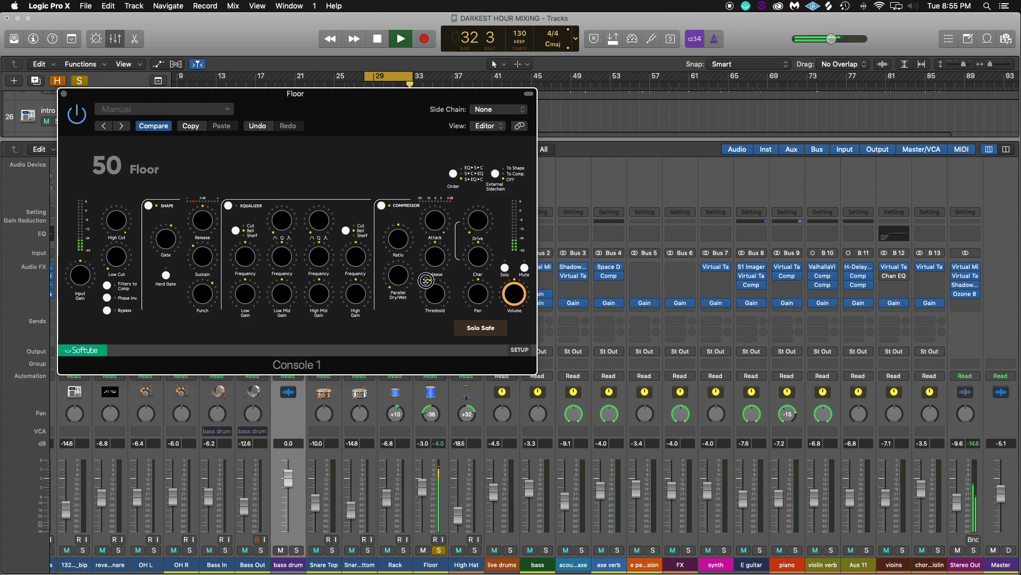
pyautogui.moveTo(435, 303); pyautogui.dragTo(434, 302)
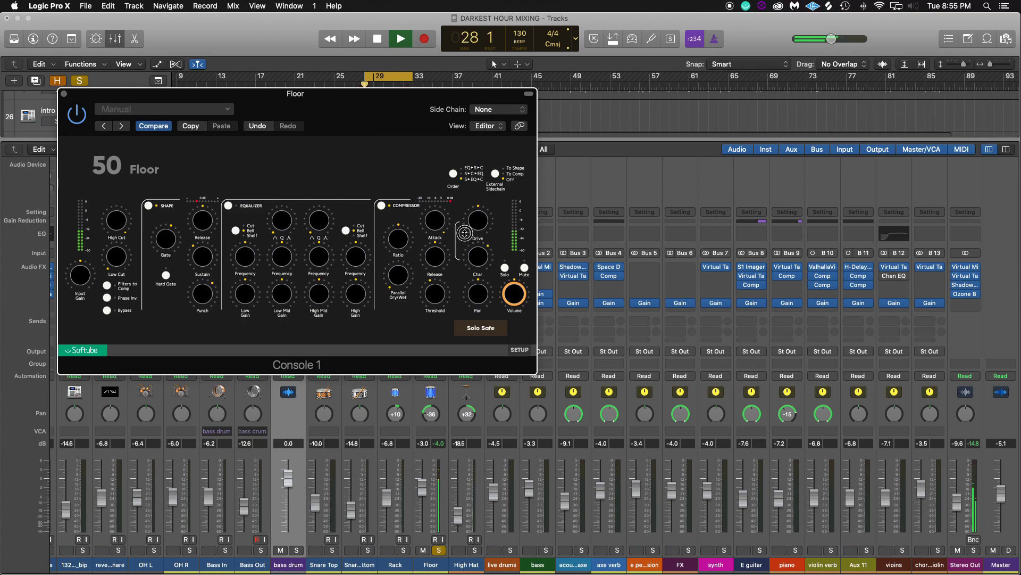
pyautogui.click(64, 94)
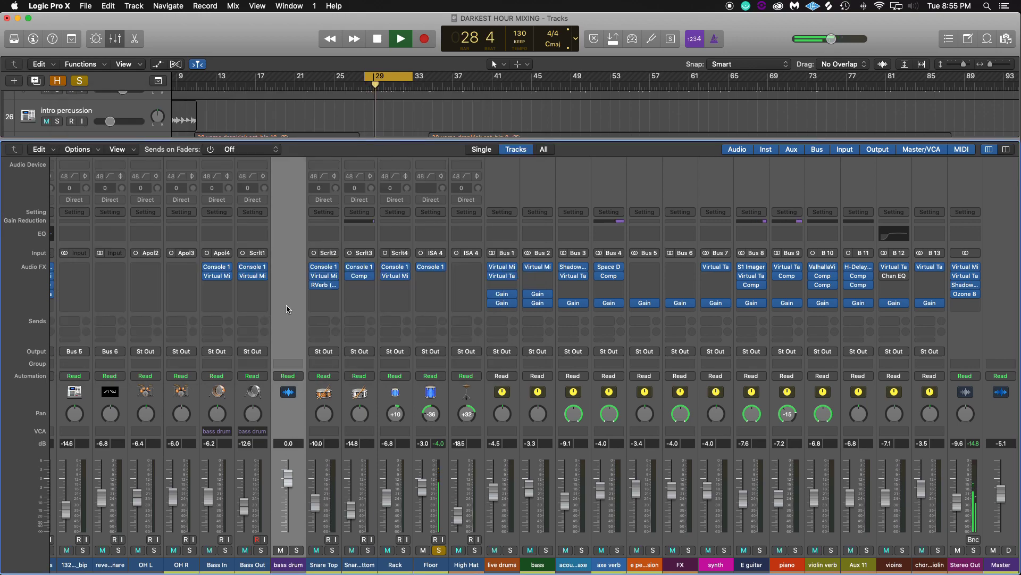
# Step: Insert Slate Digital Virtual Mix Rack as the second audio effect on the Floor channel, after Console 1
pyautogui.click(429, 277)
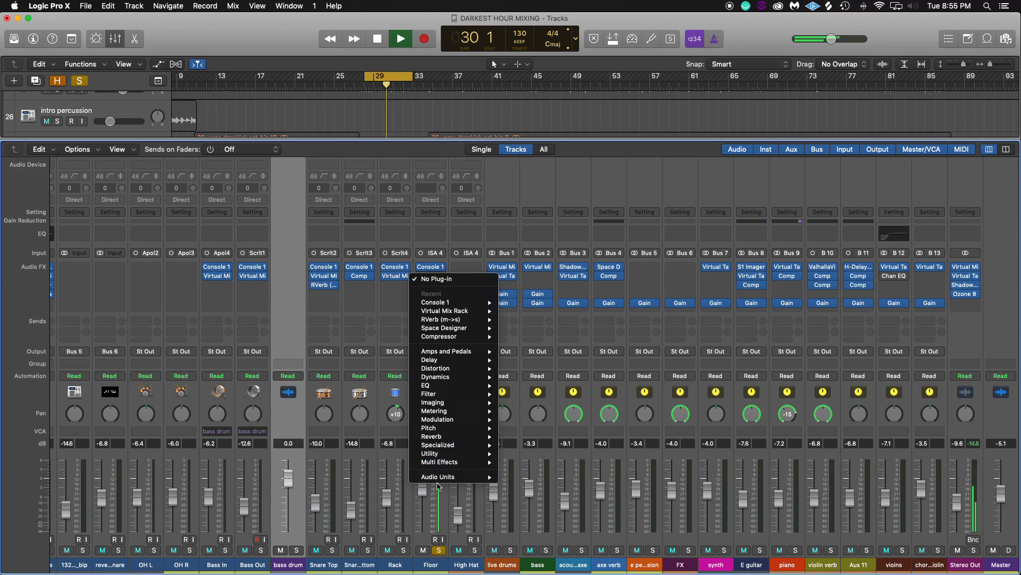
pyautogui.moveTo(447, 477)
pyautogui.moveTo(533, 531)
pyautogui.moveTo(532, 506)
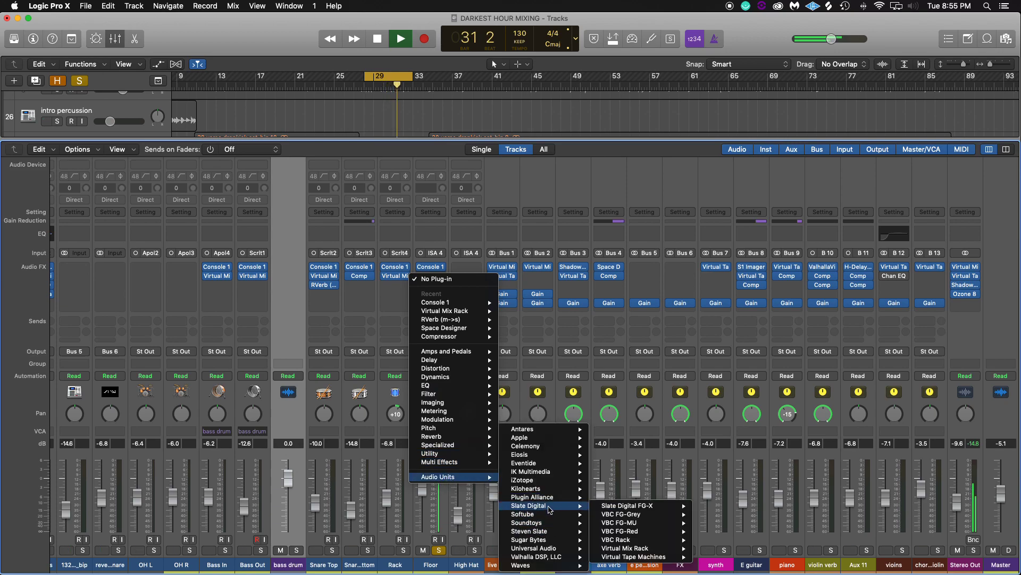
pyautogui.moveTo(684, 547)
pyautogui.click(723, 548)
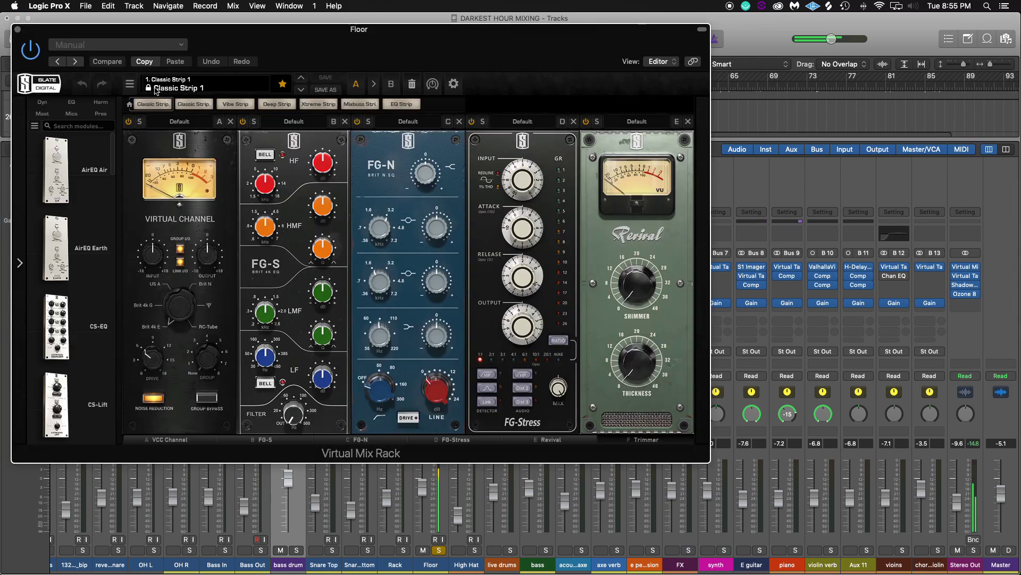
# Step: Load the Floor Tom factory preset from the Drums category into the Floor channel's Virtual Mix Rack
pyautogui.click(176, 86)
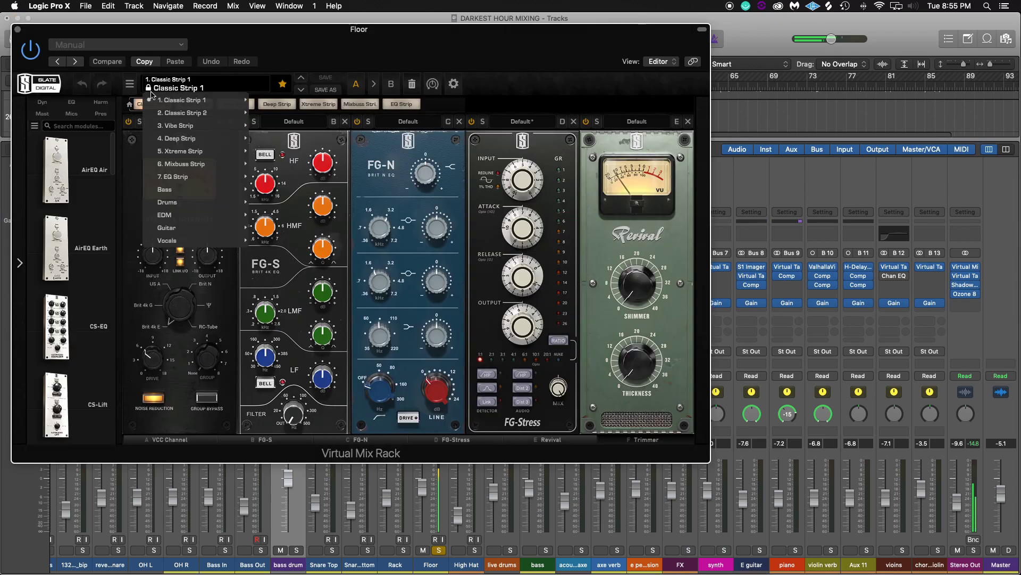
pyautogui.moveTo(175, 202)
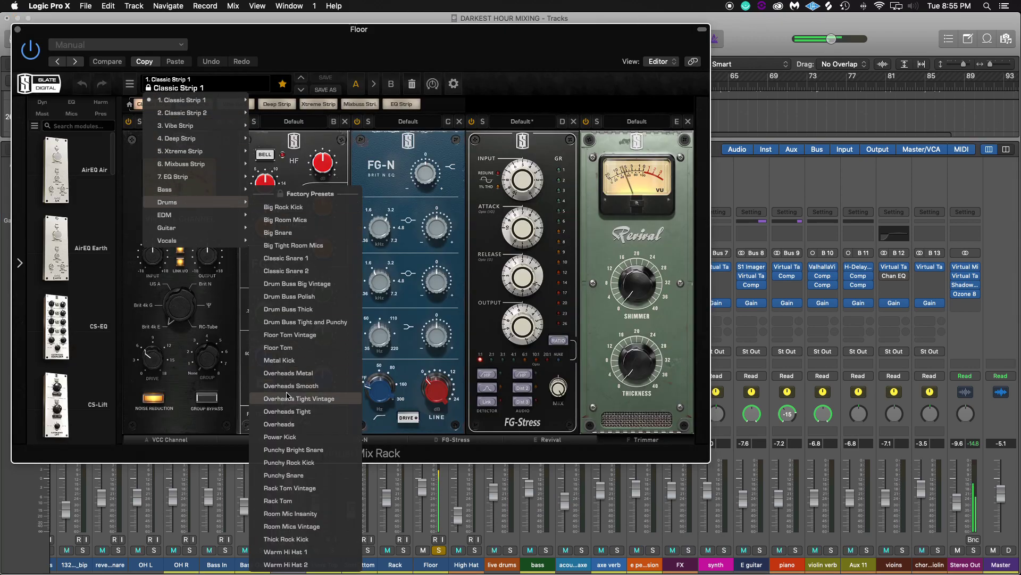
pyautogui.click(304, 348)
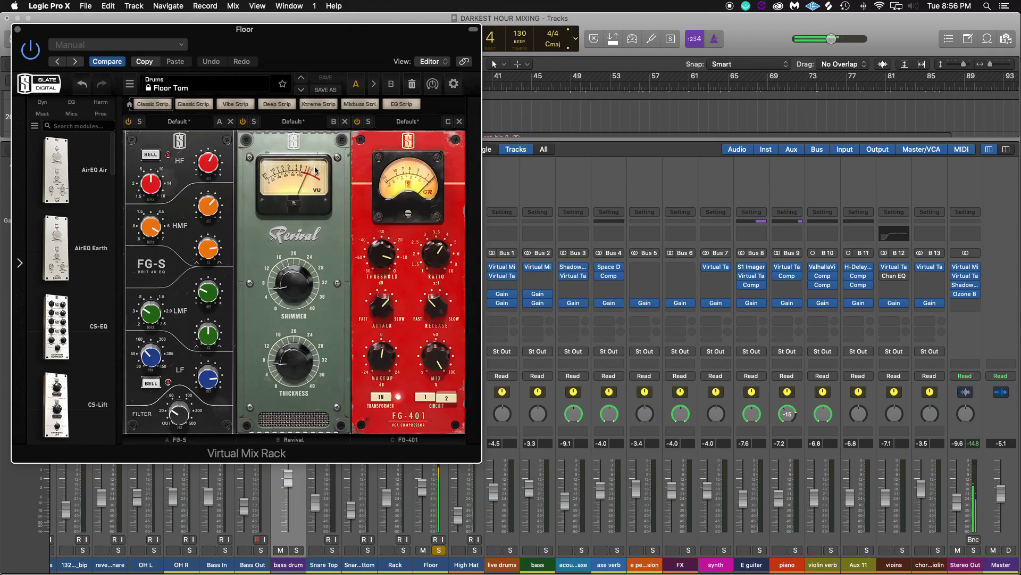
# Step: Add a Trimmer module between the FG-S and Revival modules and turn its trim slightly below 0
pyautogui.click(72, 126)
pyautogui.write('trim')
pyautogui.click(85, 172)
pyautogui.moveTo(85, 171); pyautogui.dragTo(294, 198)
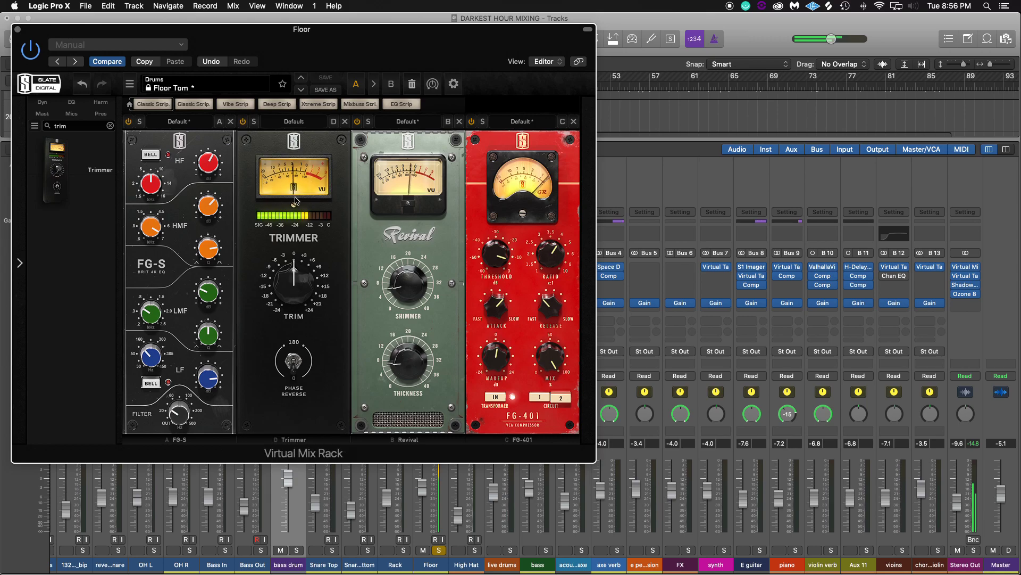
pyautogui.moveTo(293, 275); pyautogui.dragTo(294, 285)
# Step: Adjust the FG-401 compressor's threshold by ear on the Floor channel, close the plug-in window and stop playback
pyautogui.moveTo(503, 258); pyautogui.dragTo(502, 252)
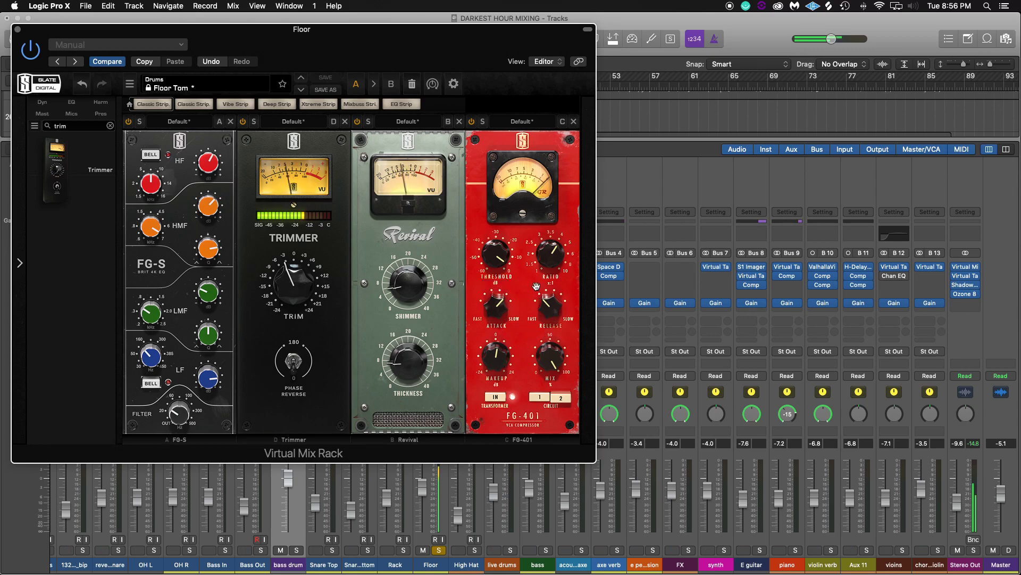
pyautogui.moveTo(554, 260)
pyautogui.mouseDown()
pyautogui.moveTo(553, 244)
pyautogui.moveTo(502, 271)
pyautogui.moveTo(503, 303)
pyautogui.moveTo(500, 275)
pyautogui.moveTo(549, 266)
pyautogui.mouseUp()
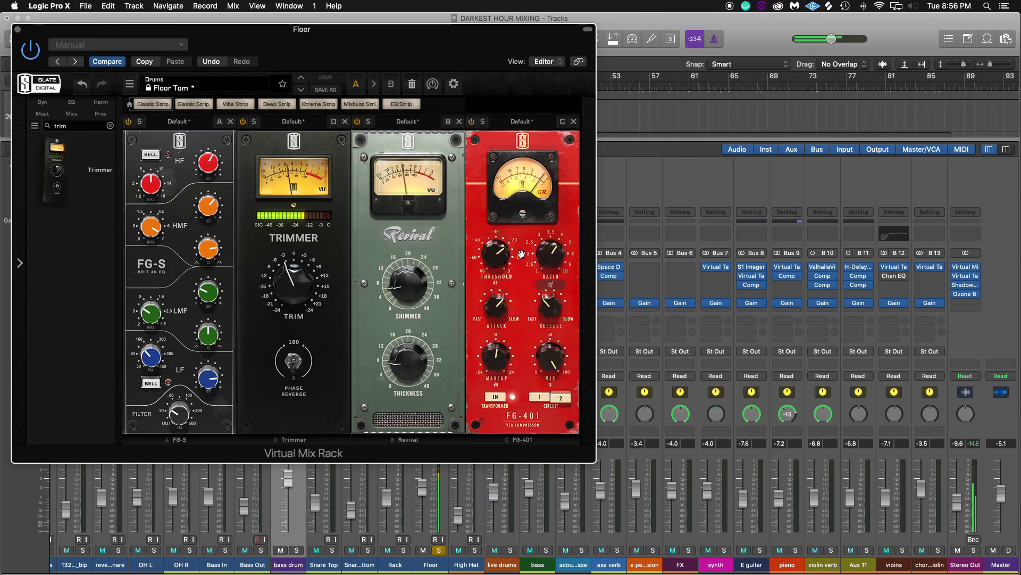
pyautogui.moveTo(502, 252); pyautogui.dragTo(502, 242)
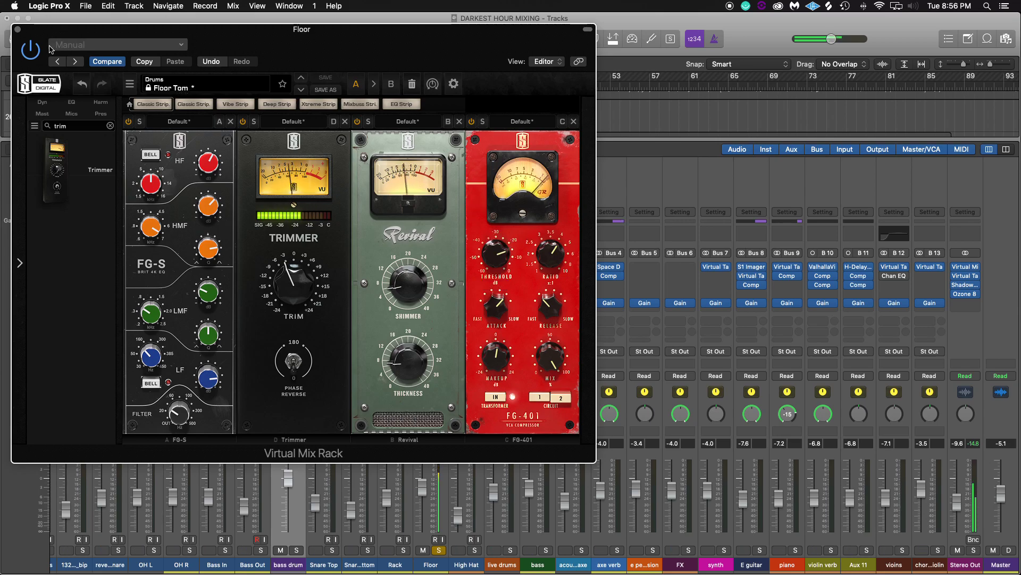
pyautogui.click(18, 31)
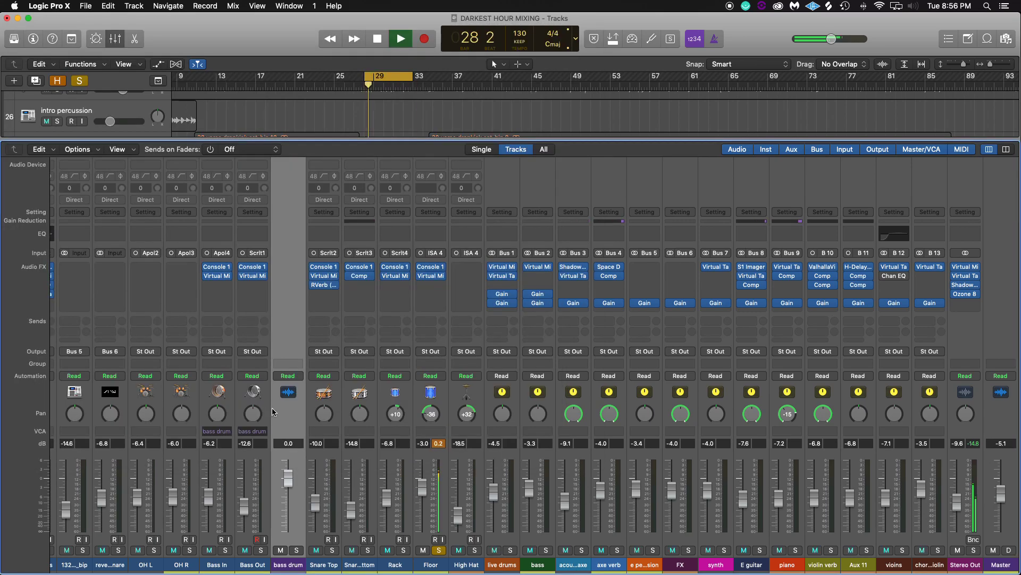
pyautogui.press('space')
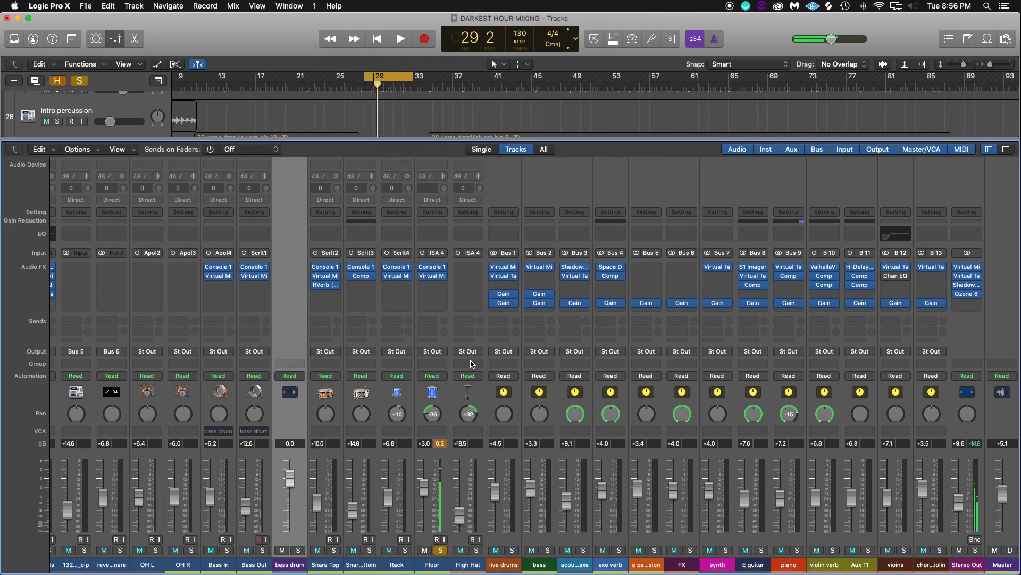
# Step: Insert the mono Slate Digital Virtual Mix Rack as the first audio effect on the OH L channel
pyautogui.hscroll(-5, 445, 264)
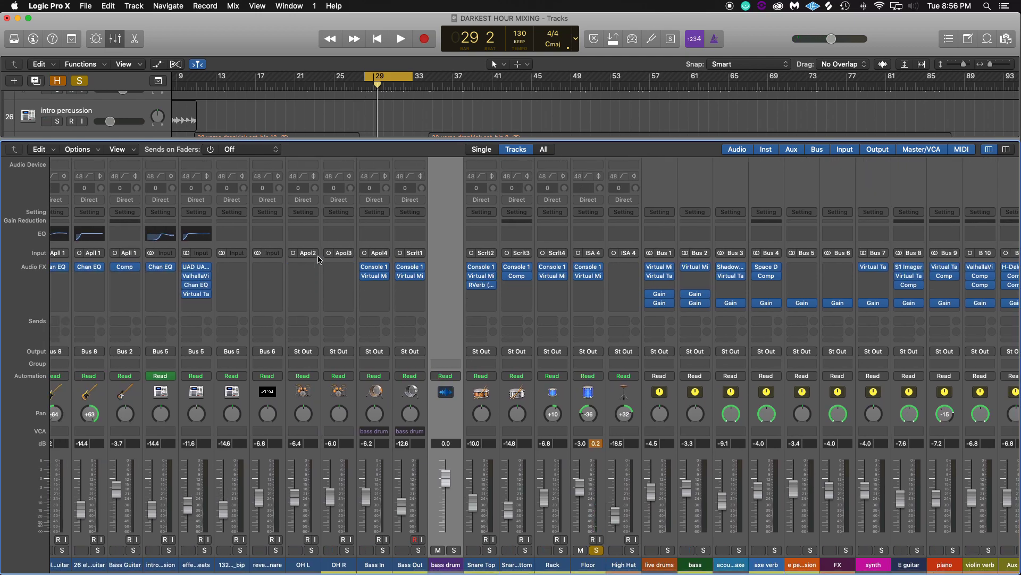
pyautogui.click(314, 244)
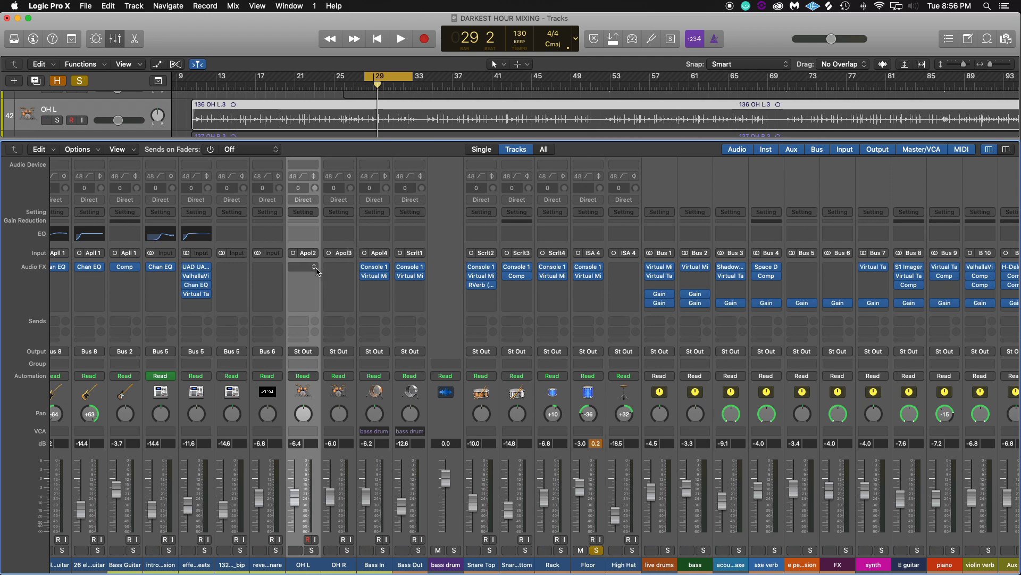
pyautogui.click(307, 269)
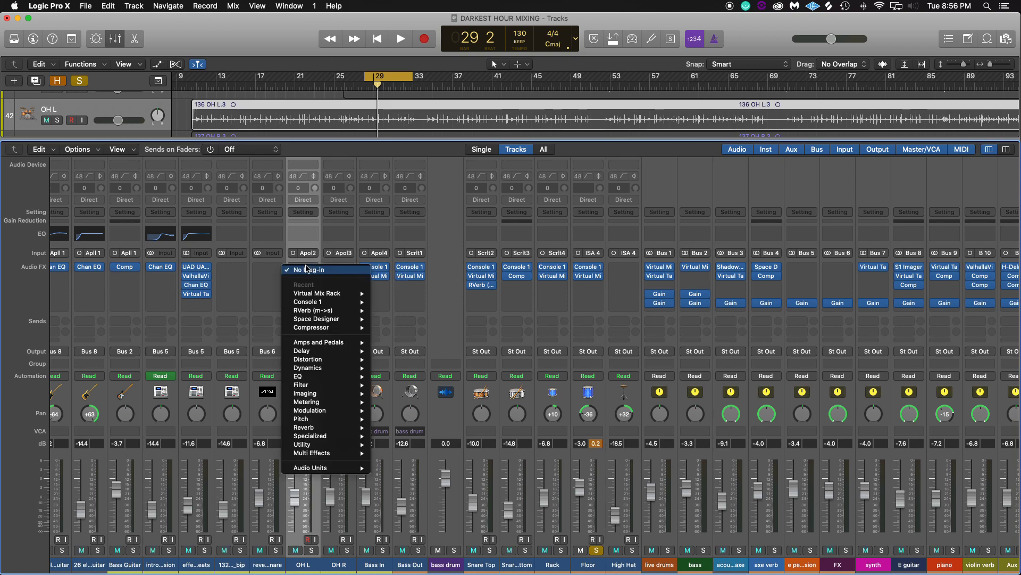
pyautogui.moveTo(319, 471)
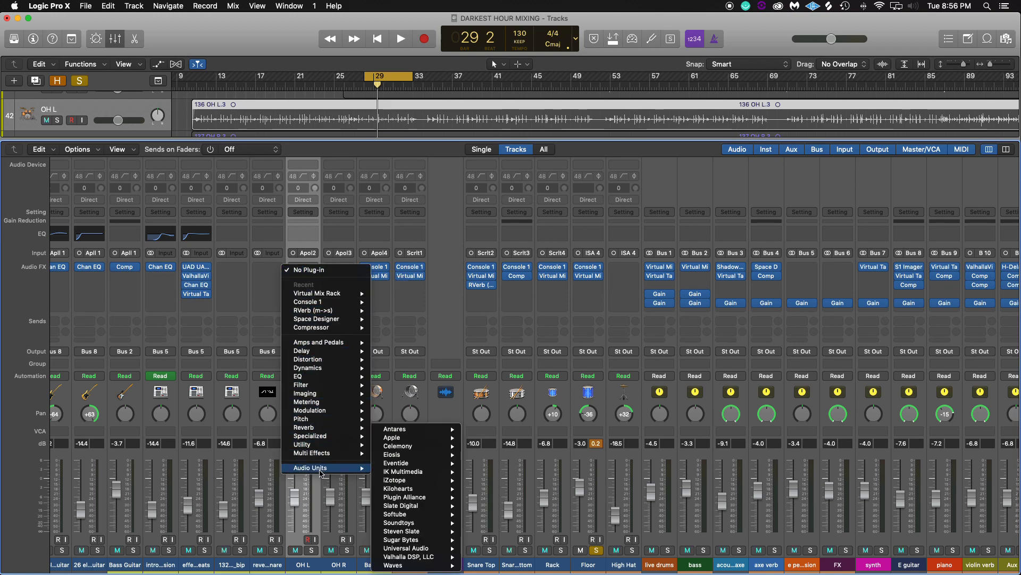
pyautogui.moveTo(431, 506)
pyautogui.moveTo(502, 548)
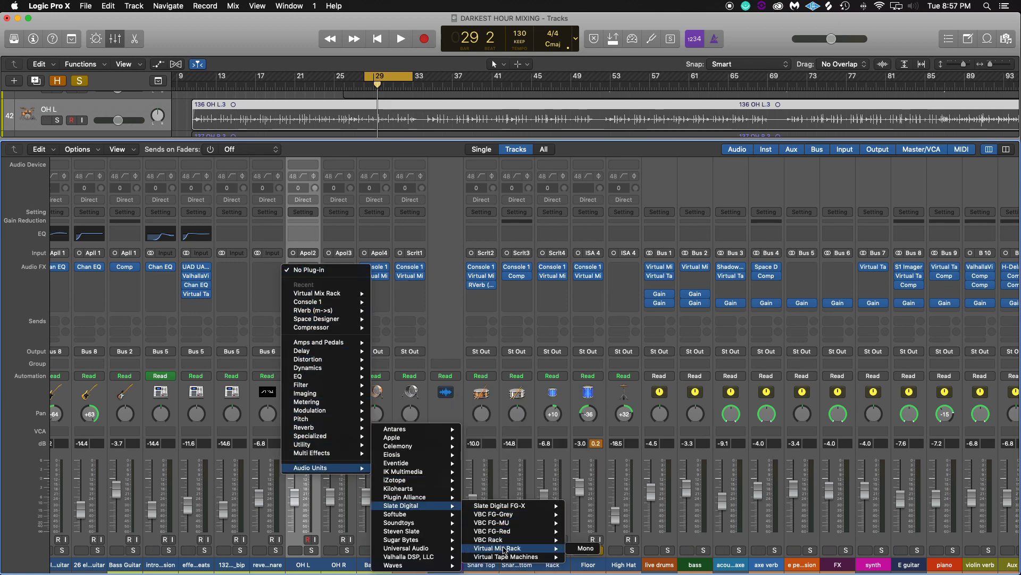
pyautogui.click(586, 549)
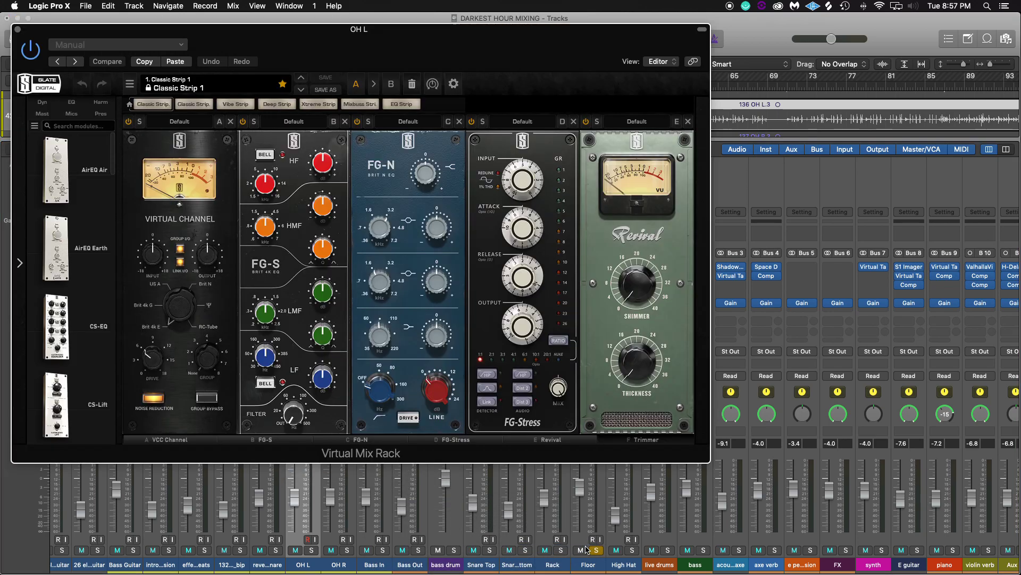
# Step: Load the Overheads preset from the Drums category into OH L's Virtual Mix Rack and copy the plug-in to OH R
pyautogui.hscroll(2, 586, 532)
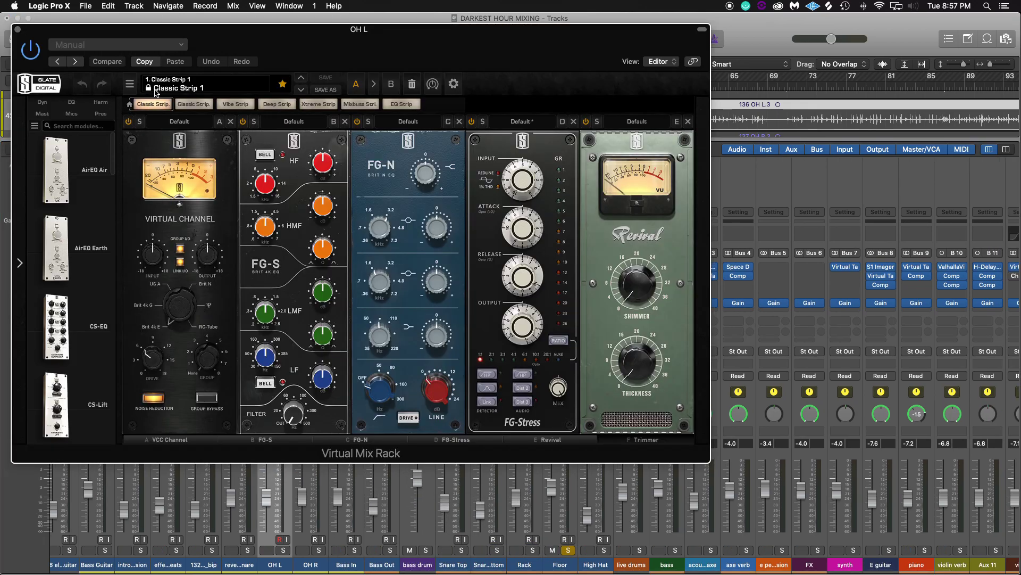
pyautogui.click(178, 92)
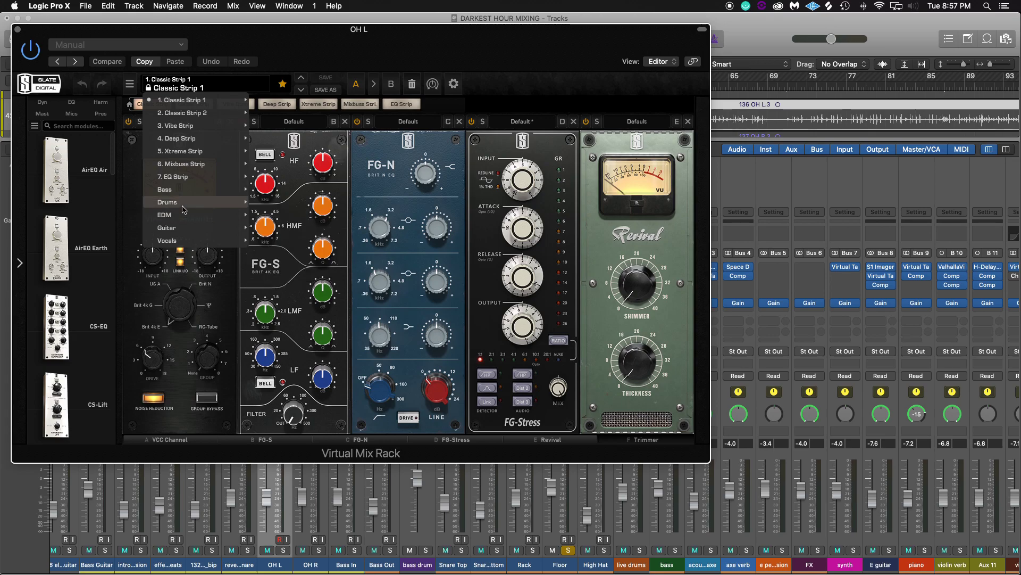
pyautogui.moveTo(195, 208)
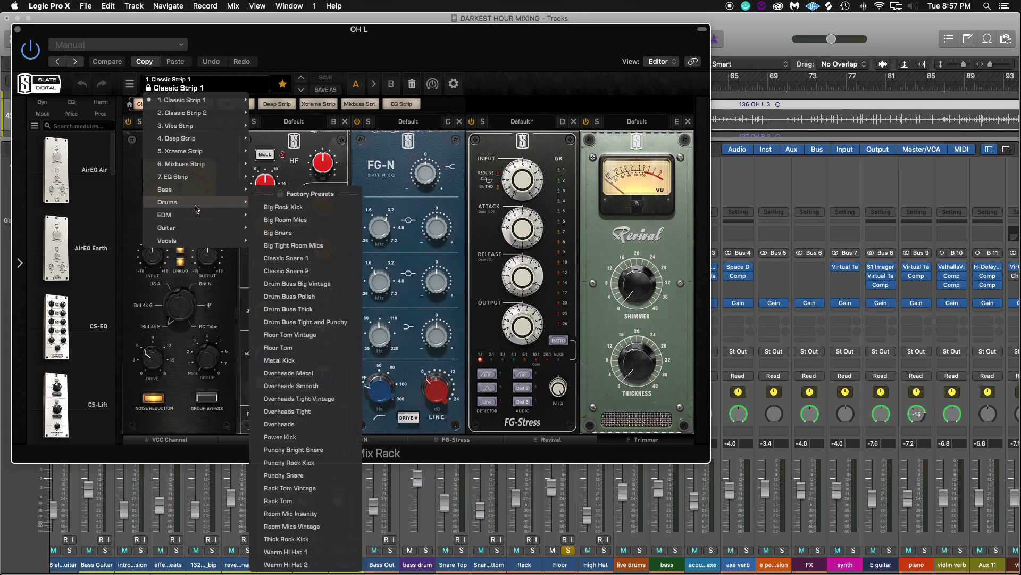
pyautogui.click(317, 424)
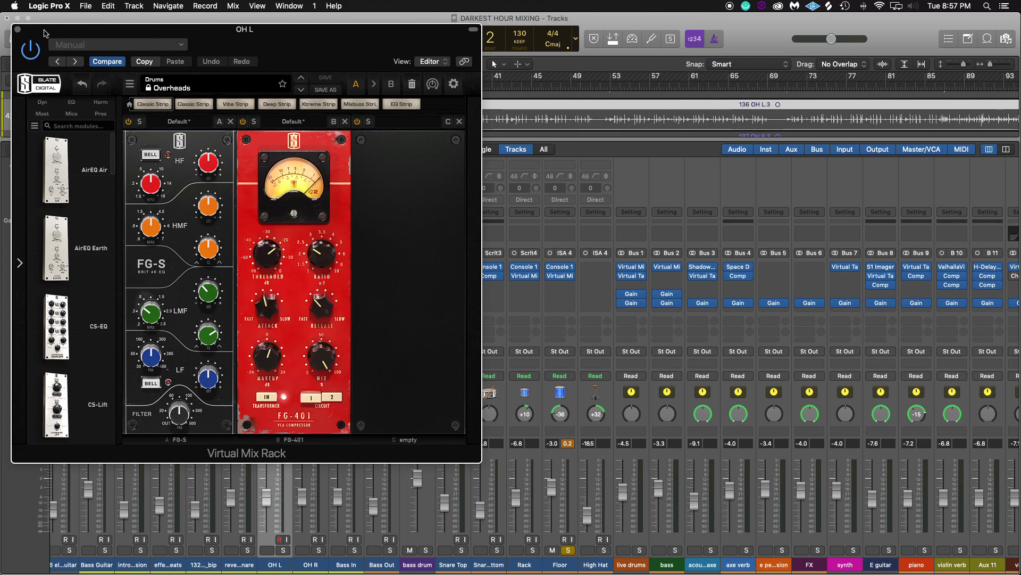
pyautogui.click(17, 30)
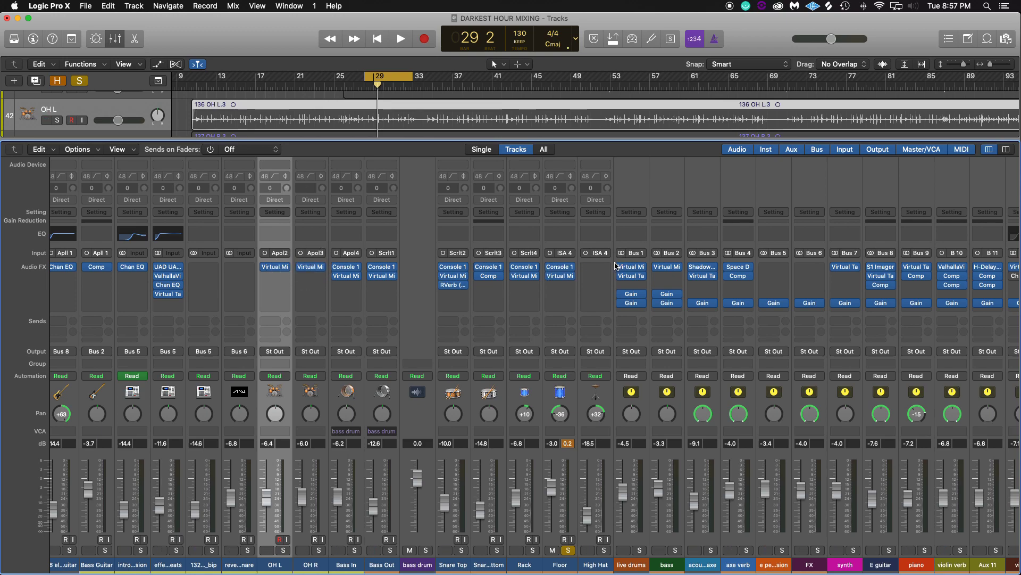
# Step: Pan the OH L channel hard left to -64 and the OH R channel hard right to +63
pyautogui.keyDown('shift'); pyautogui.click(319, 542); pyautogui.keyUp('shift')
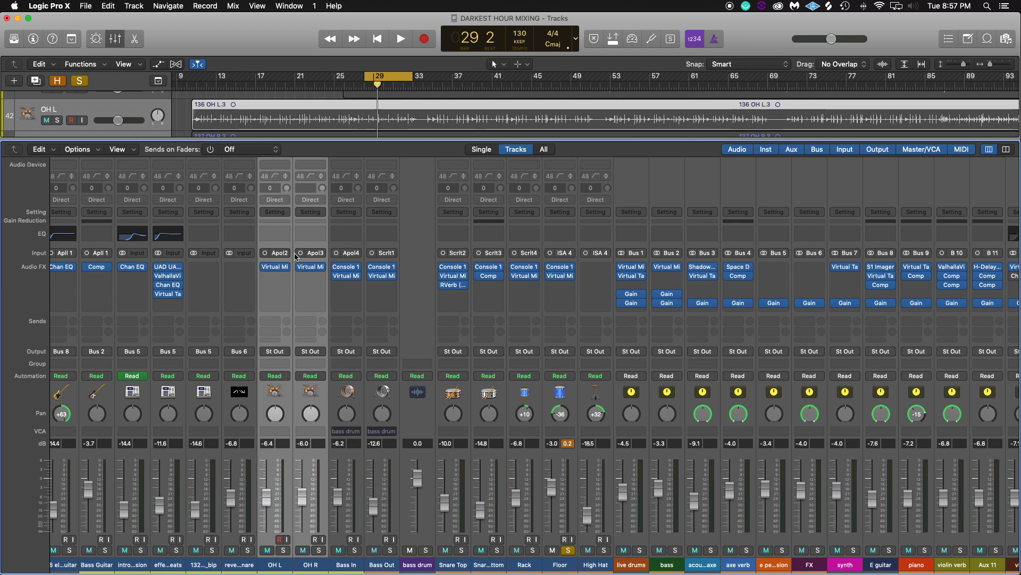
pyautogui.moveTo(275, 414); pyautogui.dragTo(277, 458)
pyautogui.moveTo(314, 418); pyautogui.dragTo(305, 341)
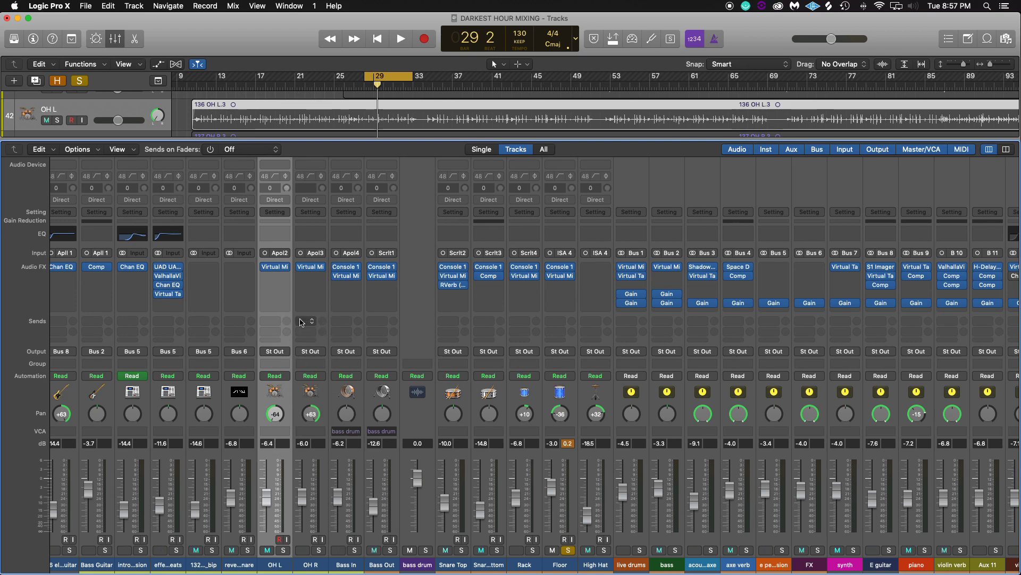
# Step: Return the pan of the OH L and OH R channels to center
pyautogui.moveTo(279, 414); pyautogui.dragTo(264, 362)
pyautogui.click(277, 411)
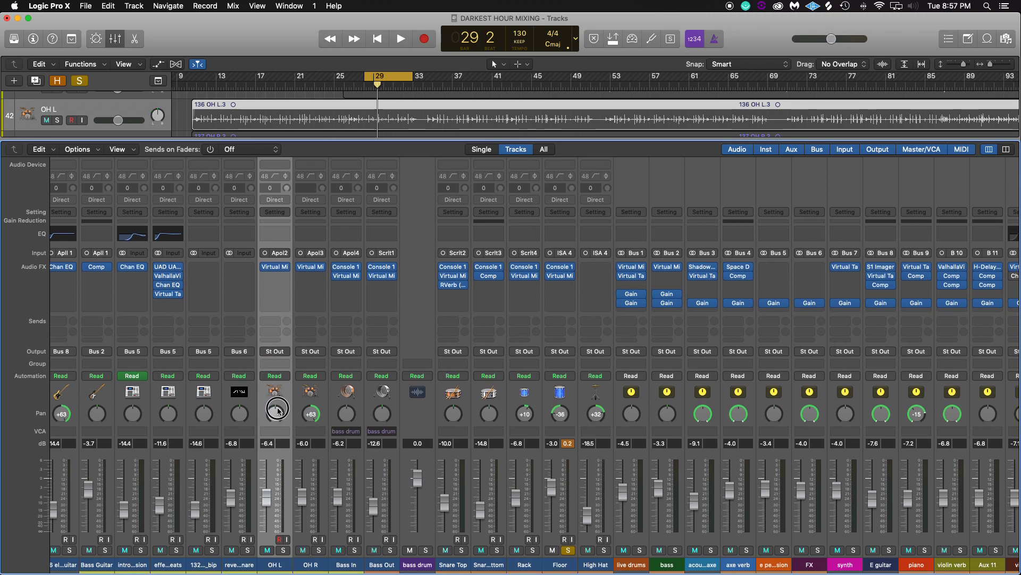
pyautogui.moveTo(311, 413)
pyautogui.mouseDown()
pyautogui.moveTo(314, 458)
pyautogui.moveTo(314, 416)
pyautogui.mouseUp()
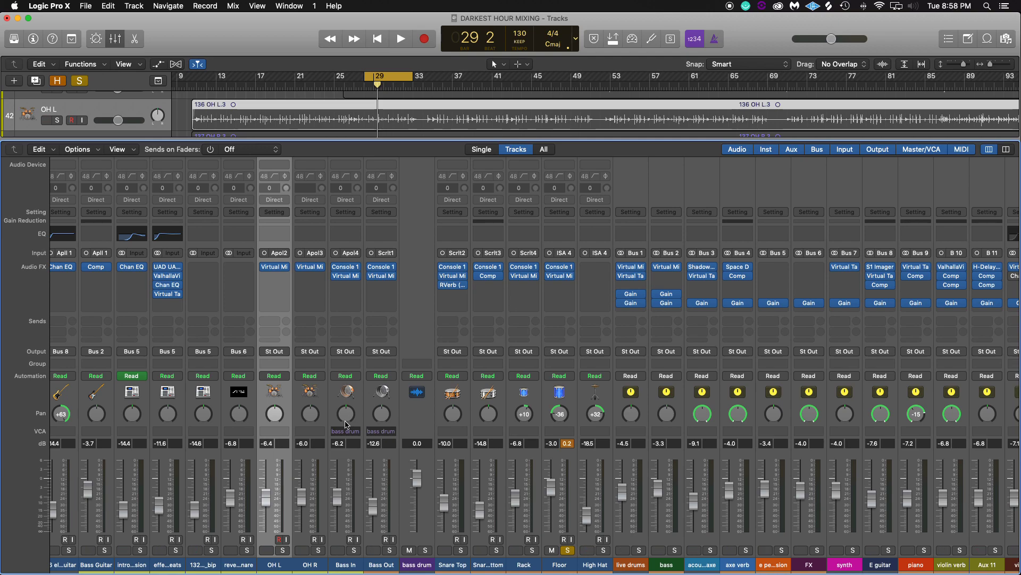
# Step: Play the soloed OH L and OH R channels and compare their sound with Virtual Mix Rack bypassed and enabled
pyautogui.click(282, 550)
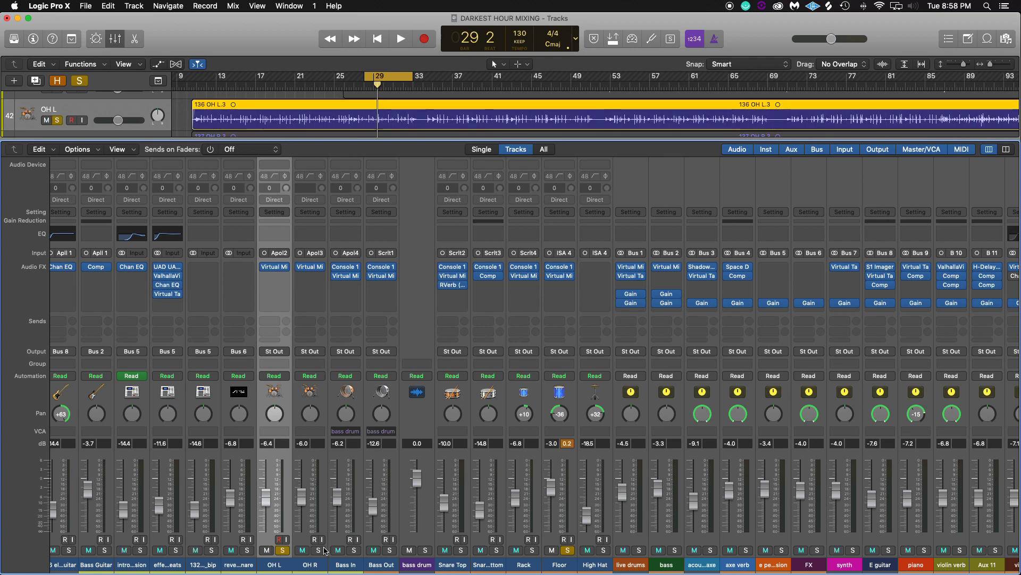
pyautogui.click(318, 550)
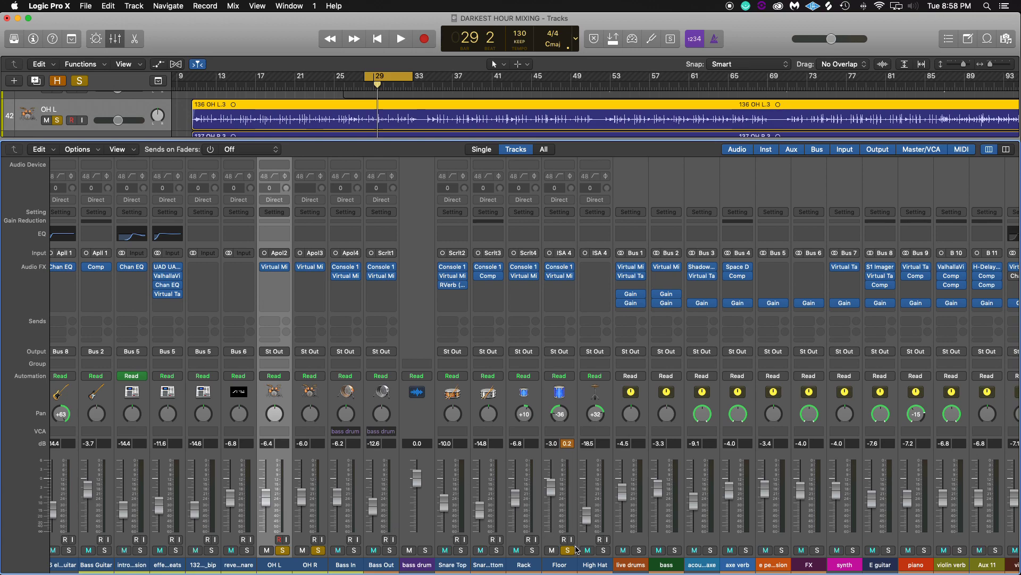
pyautogui.press('space')
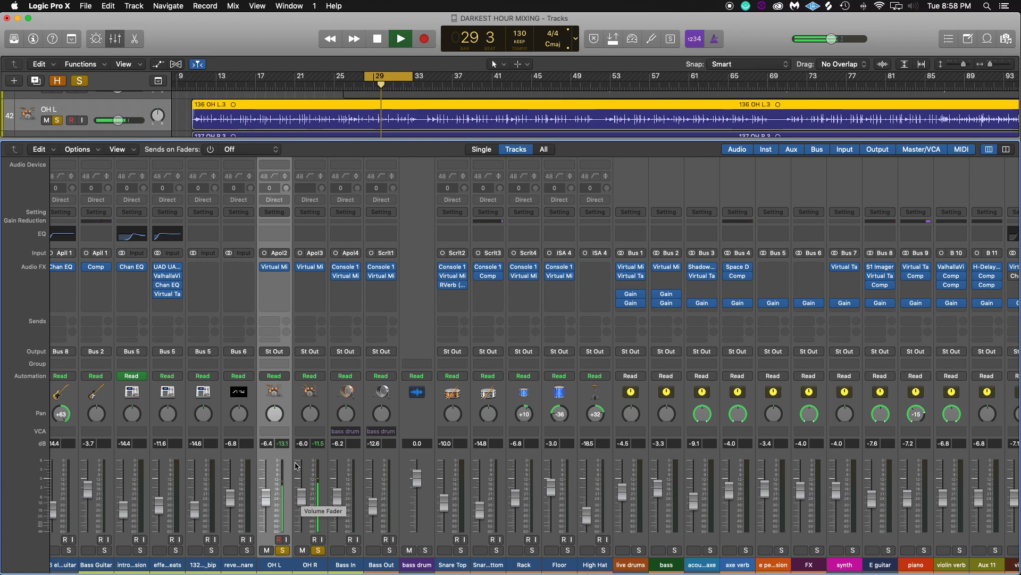
pyautogui.click(266, 268)
pyautogui.click(302, 268)
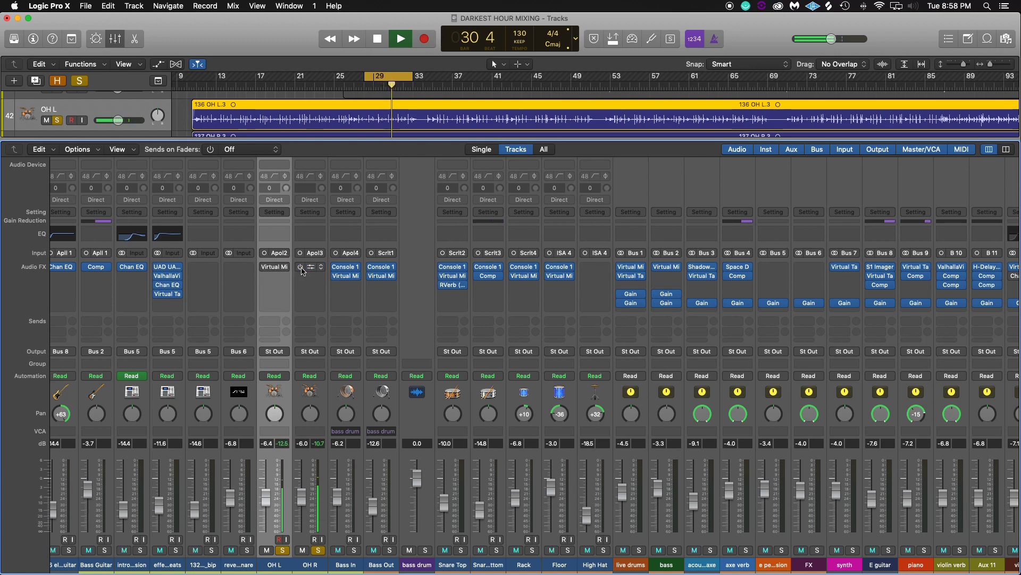
pyautogui.click(301, 268)
pyautogui.click(265, 267)
# Step: Raise the OH L and OH R faders to -5.3 dB, stop playback and remove the solo from both channels
pyautogui.moveTo(302, 500); pyautogui.dragTo(266, 494)
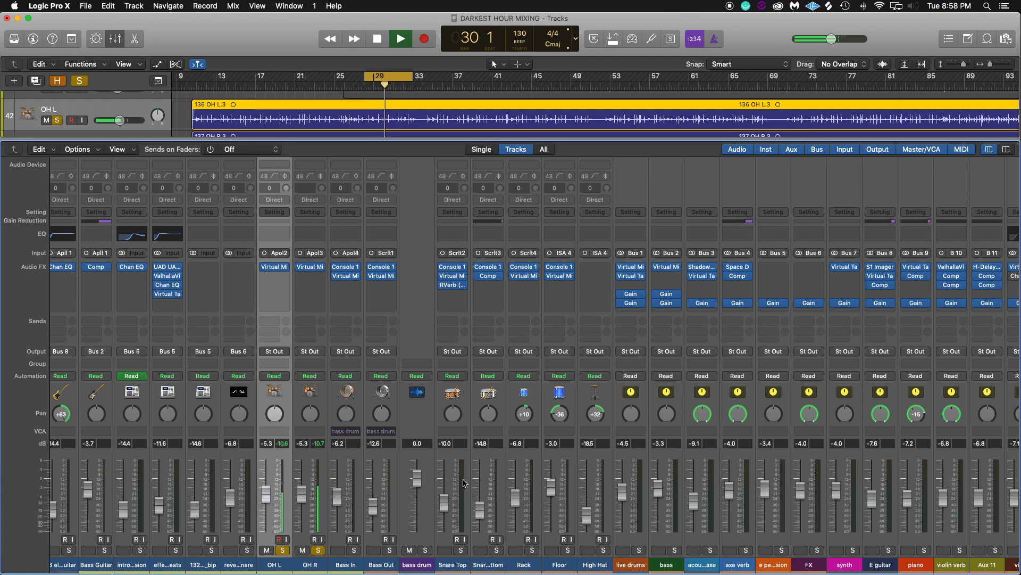
pyautogui.press('space')
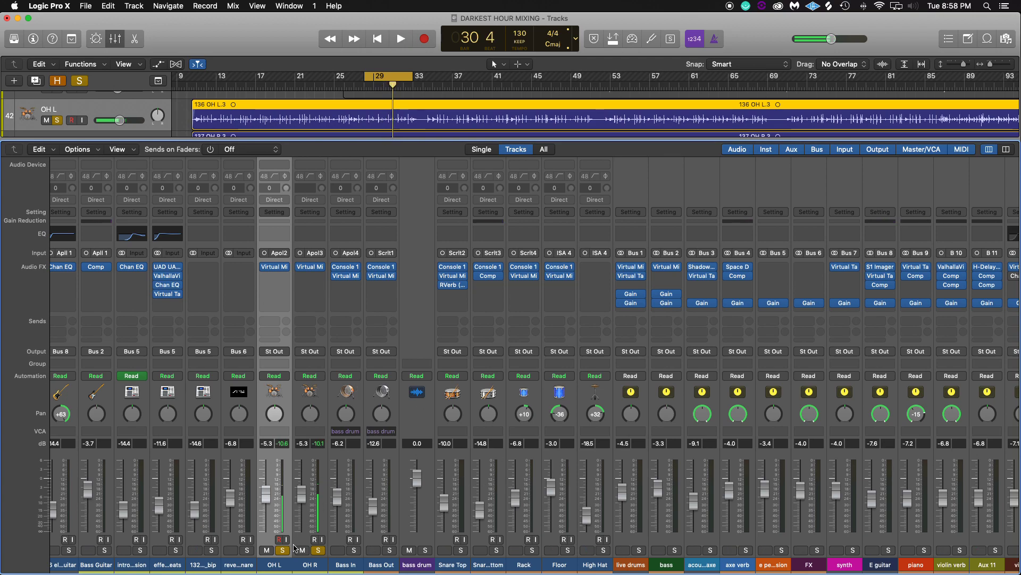
pyautogui.click(283, 549)
pyautogui.click(317, 550)
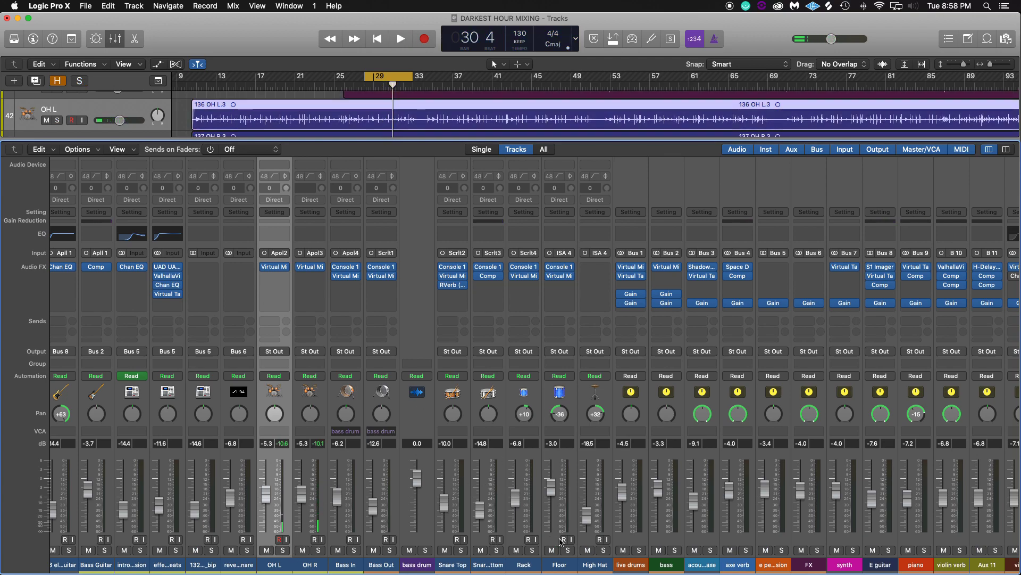
# Step: Solo the High Hat channel and insert a Channel EQ on it
pyautogui.click(603, 550)
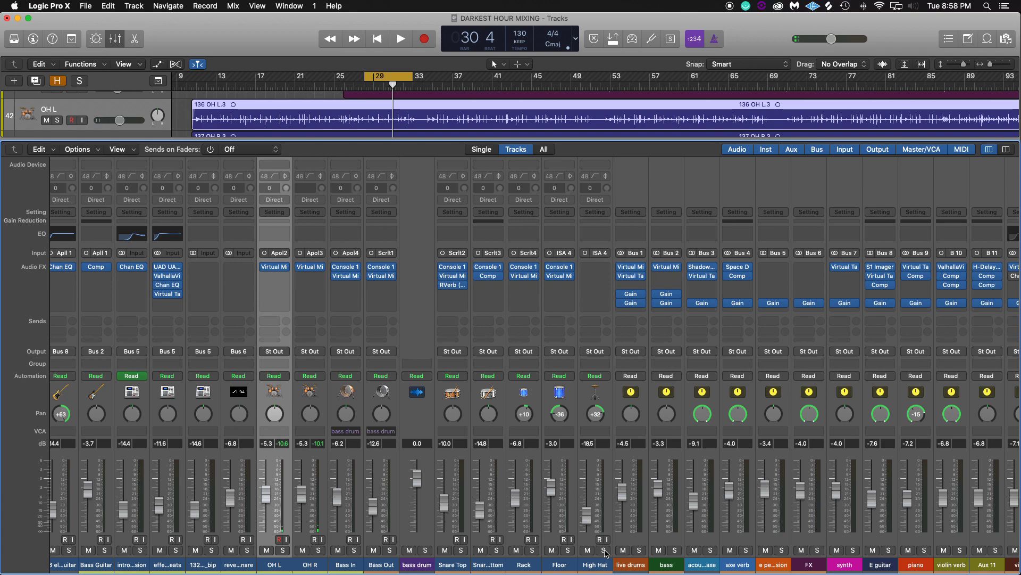
pyautogui.click(590, 273)
pyautogui.click(625, 180)
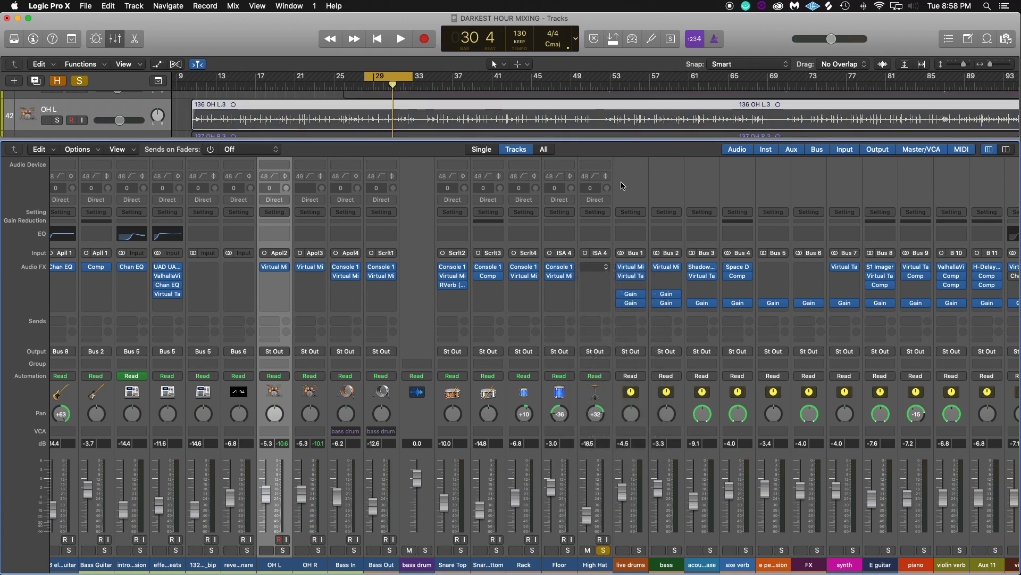
pyautogui.click(604, 239)
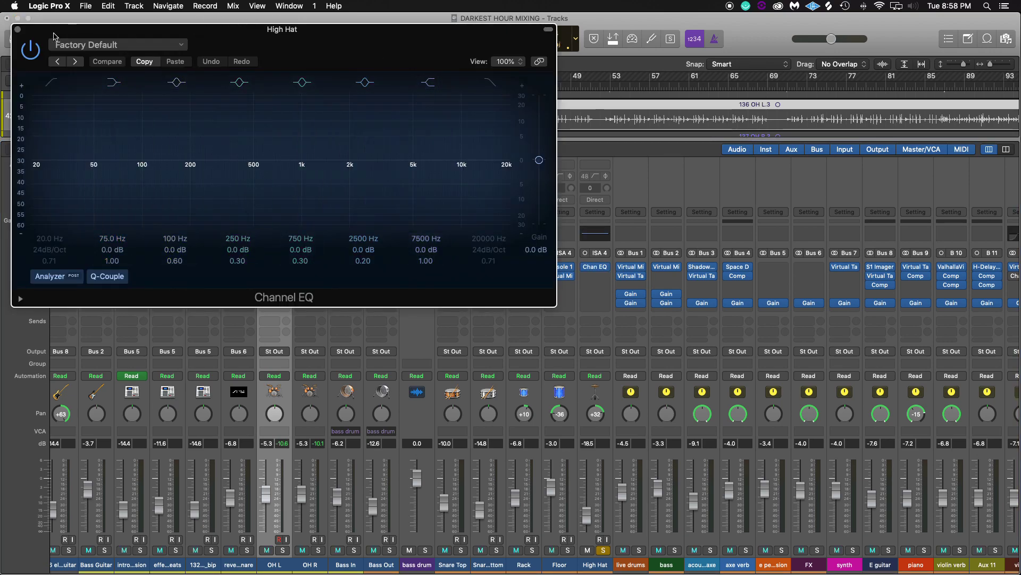
pyautogui.click(17, 29)
# Step: Insert the mono Slate Digital Virtual Mix Rack above the Channel EQ on the High Hat channel
pyautogui.click(598, 274)
pyautogui.click(599, 270)
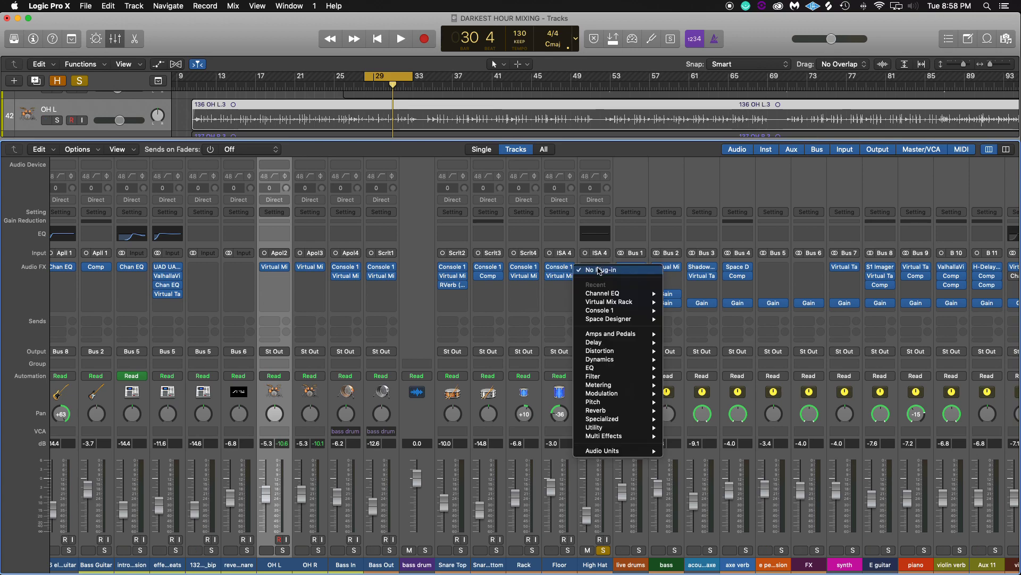
pyautogui.moveTo(611, 450)
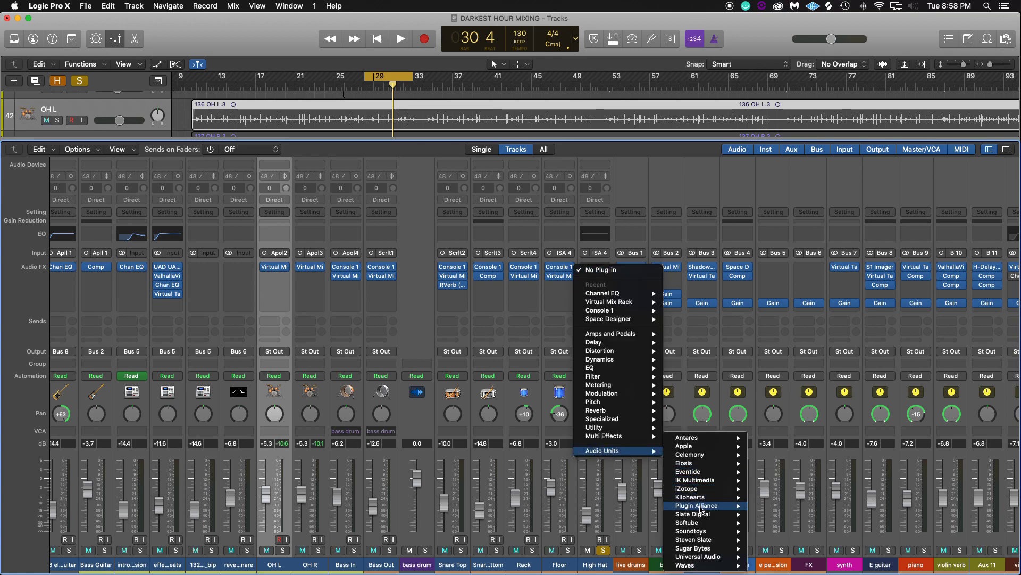
pyautogui.moveTo(707, 508)
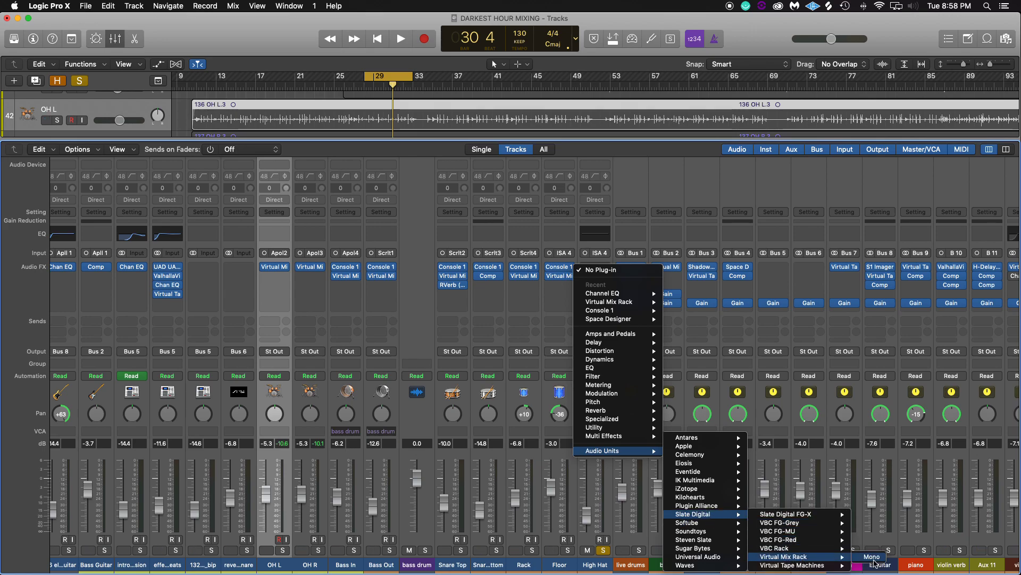
pyautogui.click(864, 557)
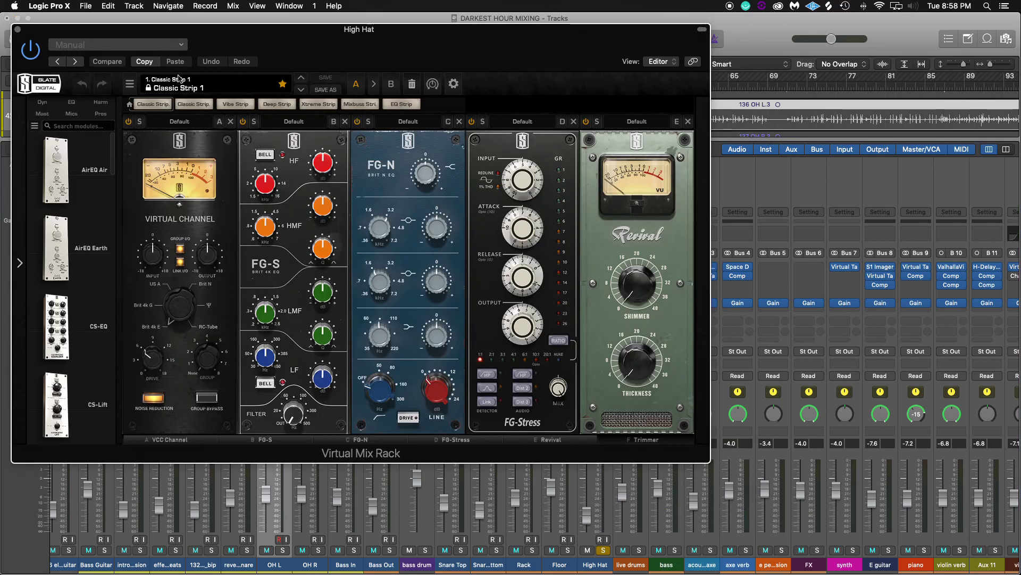
# Step: Load the Warm Hi Hat 1 preset from the Drums category into the High Hat's Virtual Mix Rack
pyautogui.click(178, 80)
pyautogui.moveTo(184, 194)
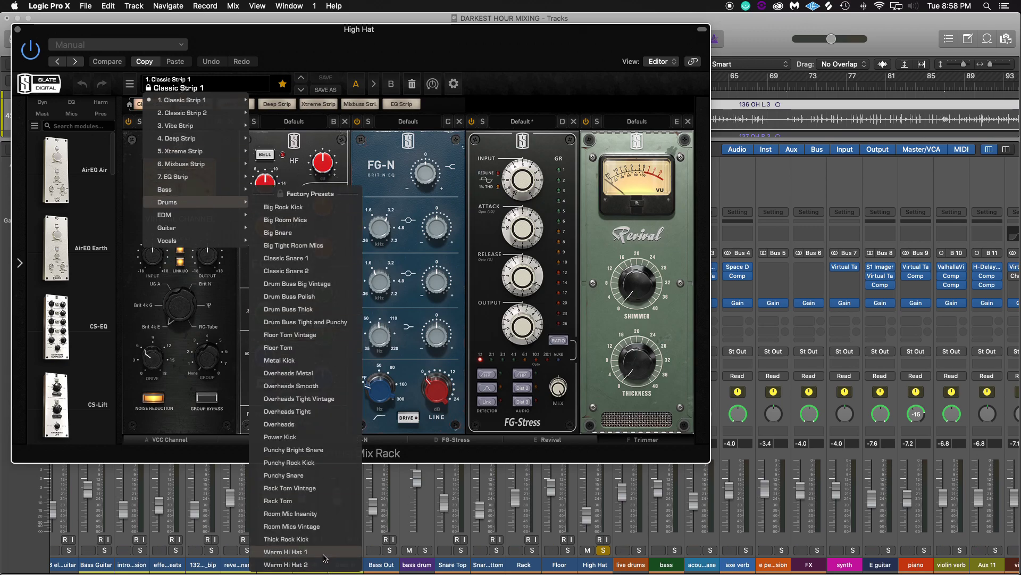
pyautogui.click(324, 555)
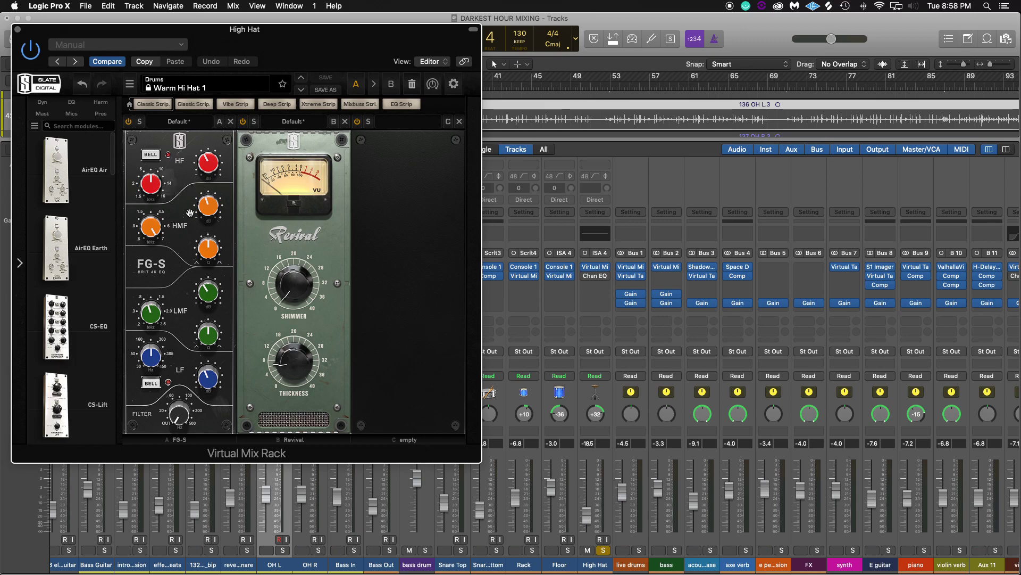
pyautogui.click(15, 30)
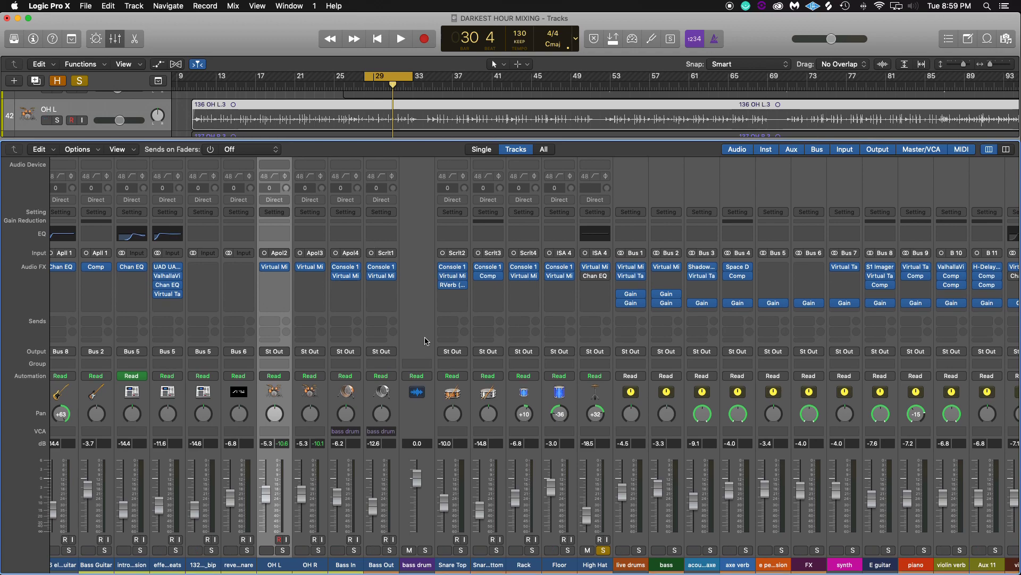
# Step: Enable the High Hat's Channel EQ and turn on its low-cut filter at 485 Hz
pyautogui.hscroll(3, 506, 295)
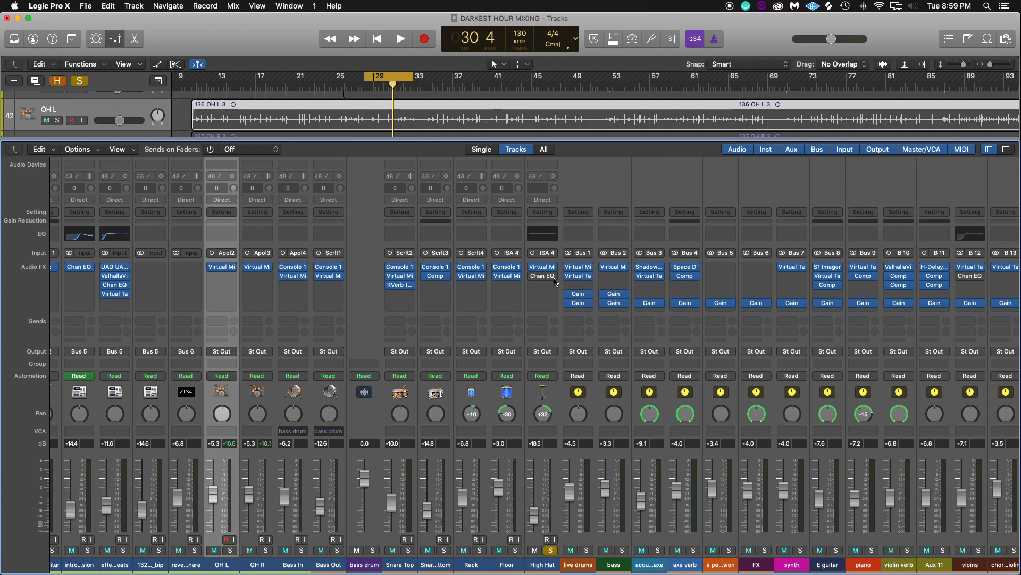
pyautogui.click(553, 281)
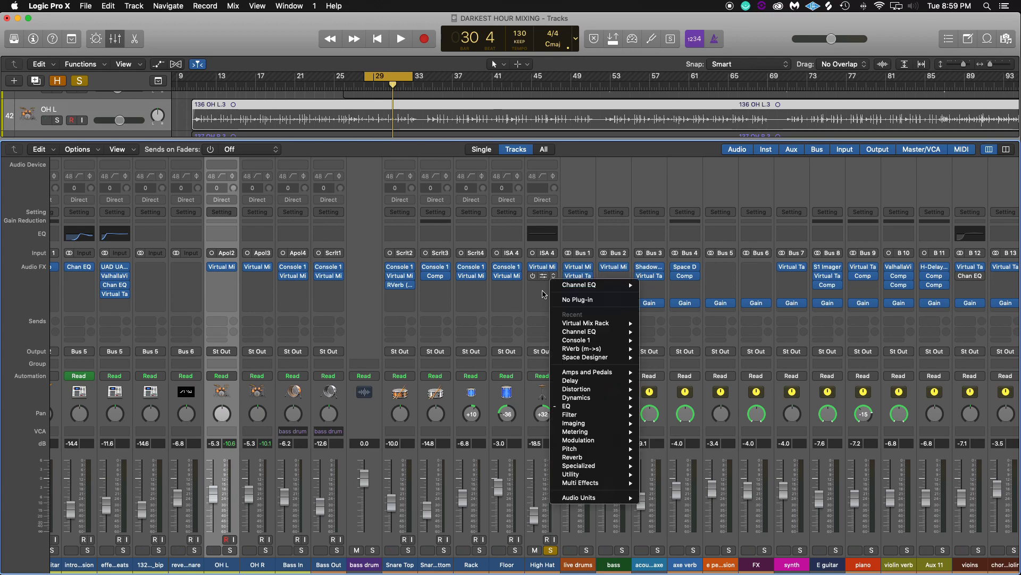
pyautogui.click(544, 293)
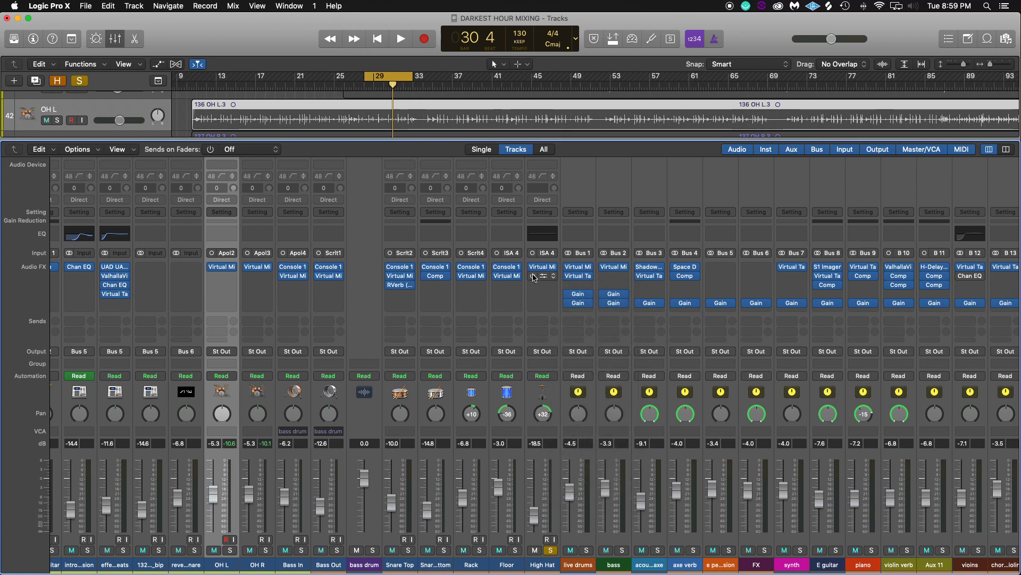
pyautogui.click(548, 236)
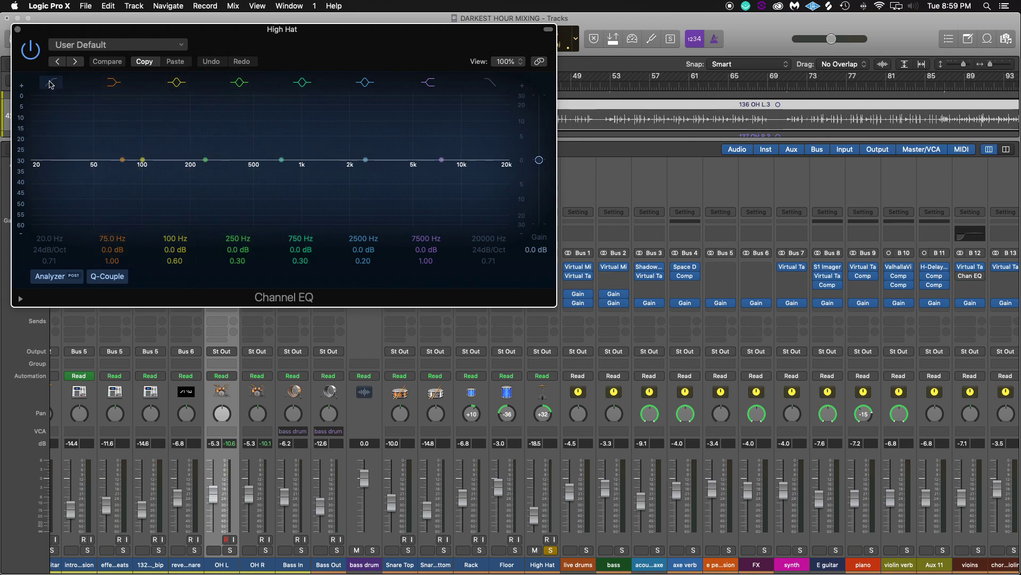
pyautogui.click(51, 83)
pyautogui.moveTo(51, 165); pyautogui.dragTo(289, 164)
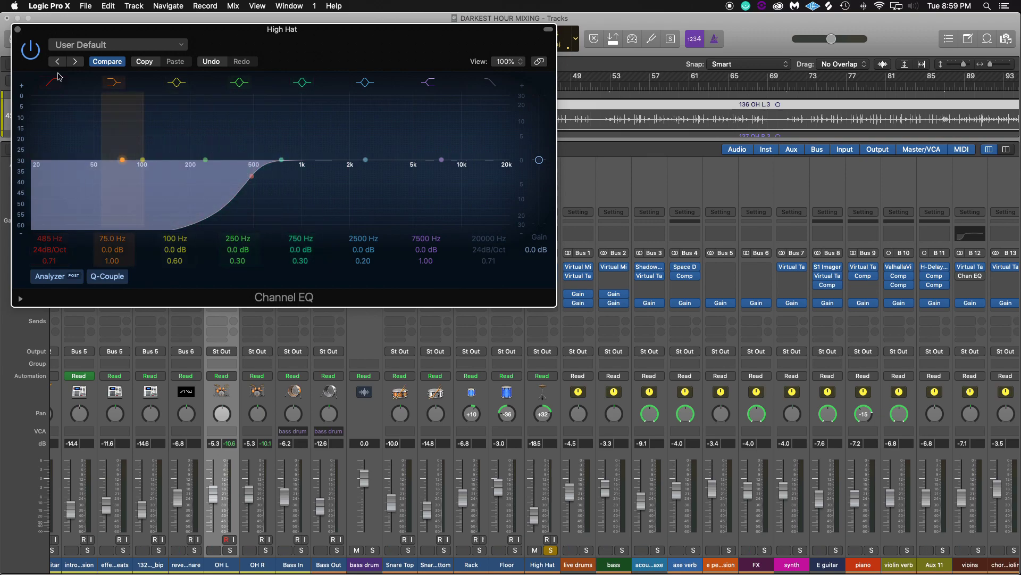
pyautogui.click(18, 30)
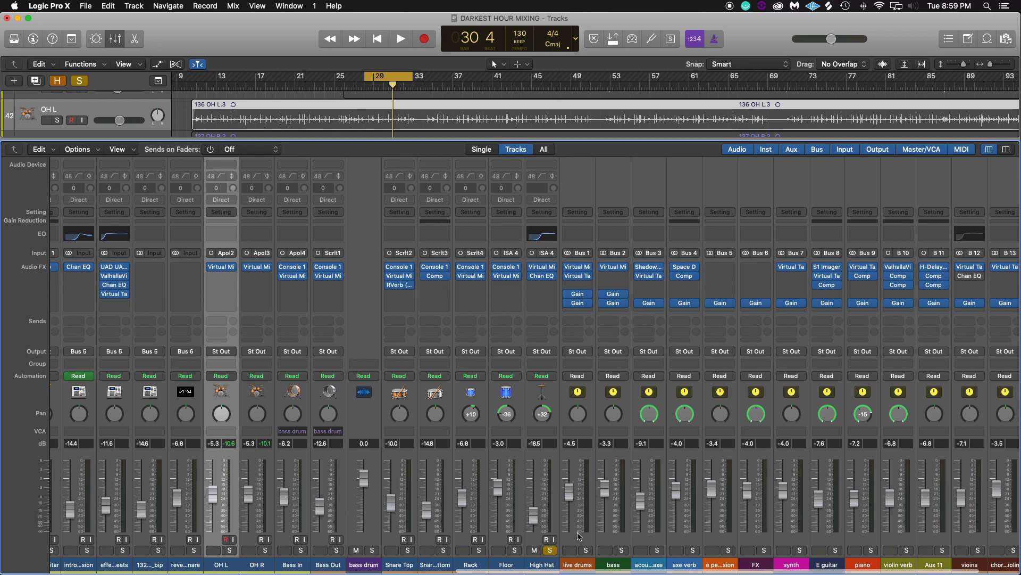
# Step: Raise the High Hat fader to -2.7 dB and play the soloed track with the cycle range set to bars 11 to 21
pyautogui.moveTo(533, 515); pyautogui.dragTo(533, 486)
pyautogui.press('space')
pyautogui.press('space')
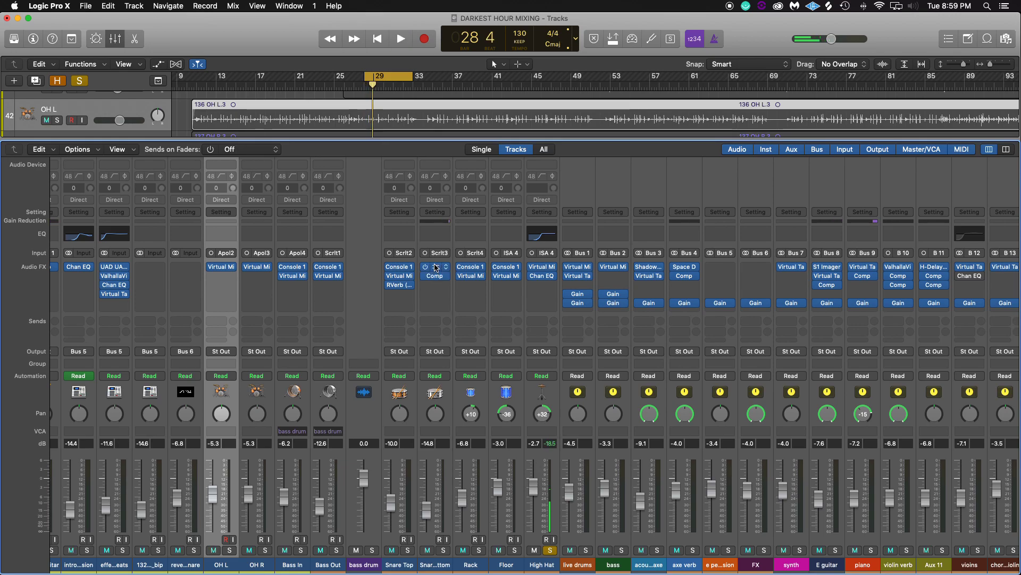
pyautogui.press('x')
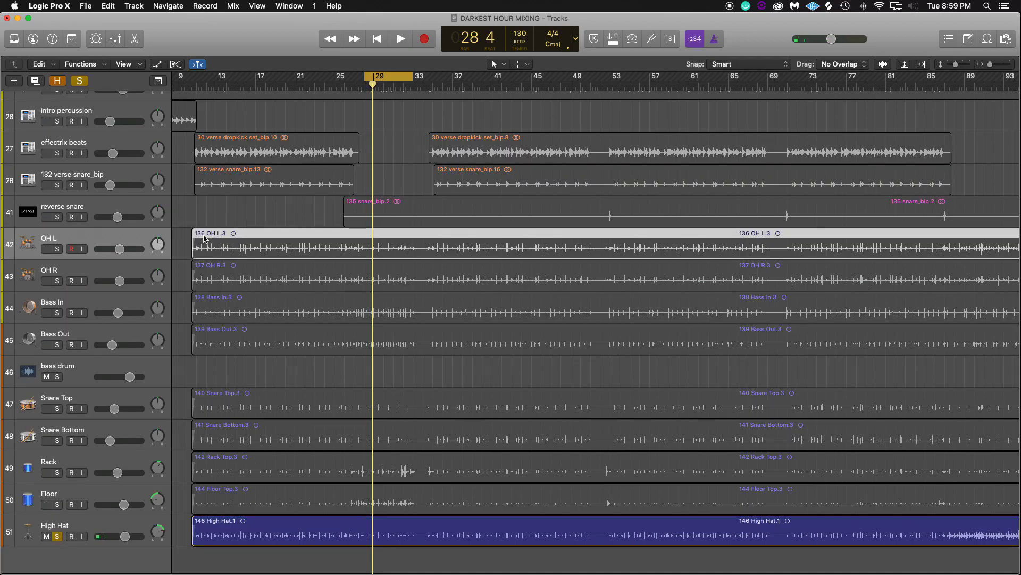
pyautogui.moveTo(202, 79); pyautogui.dragTo(297, 80)
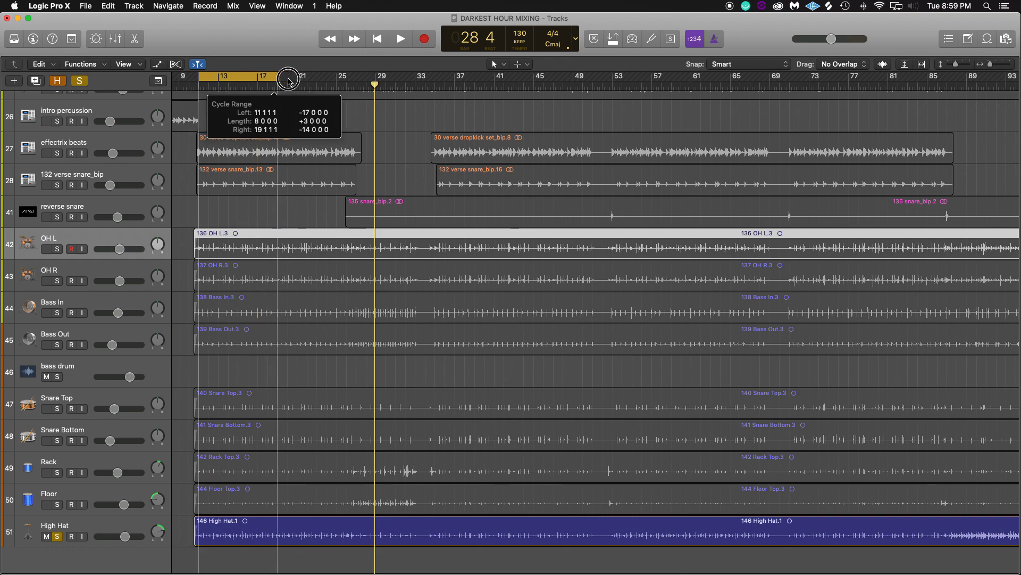
pyautogui.press('space')
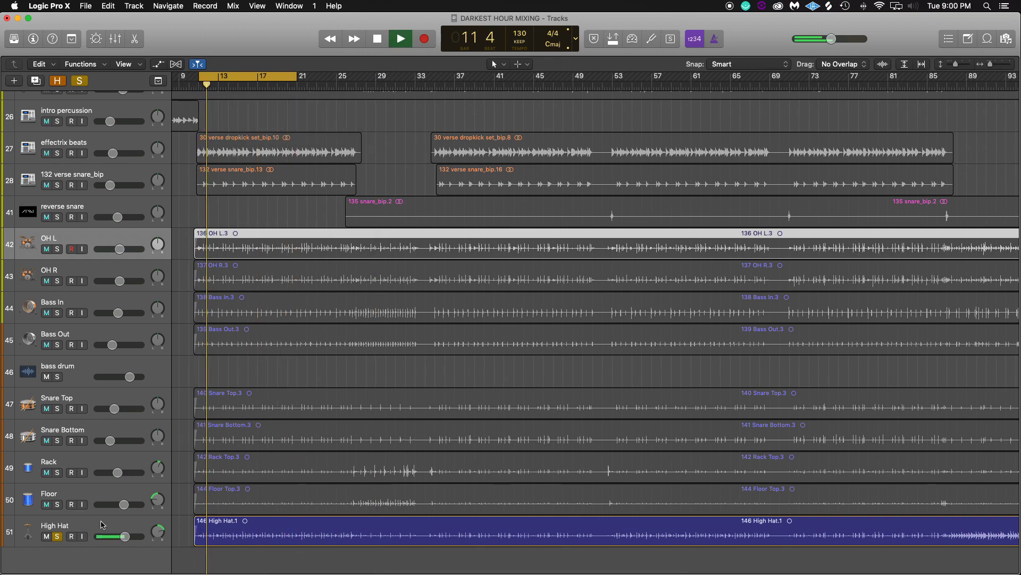
# Step: Adjust the High Hat volume by ear, settle it at -12.4 dB and remove the track's solo
pyautogui.moveTo(125, 537); pyautogui.dragTo(143, 537)
pyautogui.press('space')
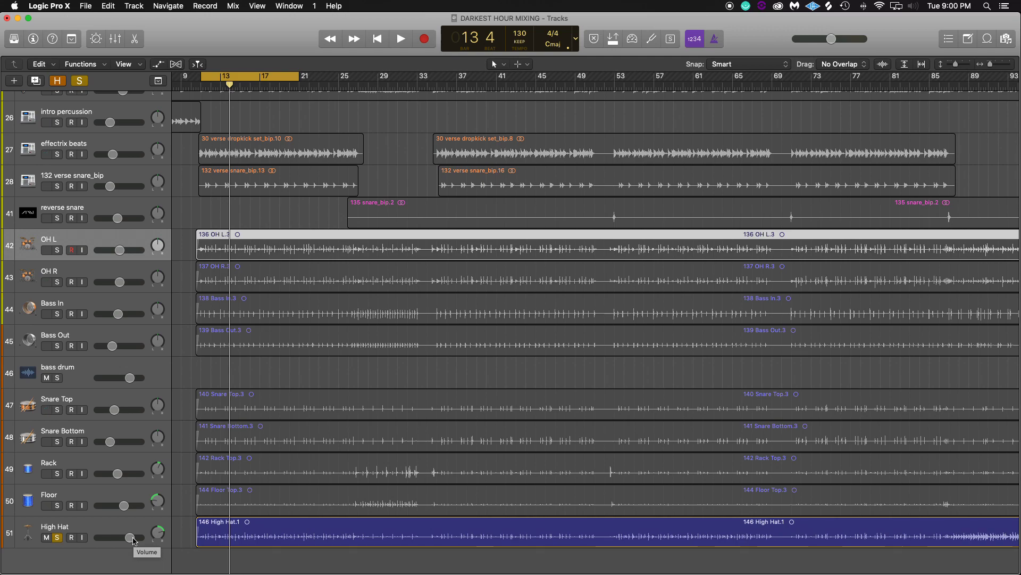
pyautogui.moveTo(133, 540); pyautogui.dragTo(83, 541)
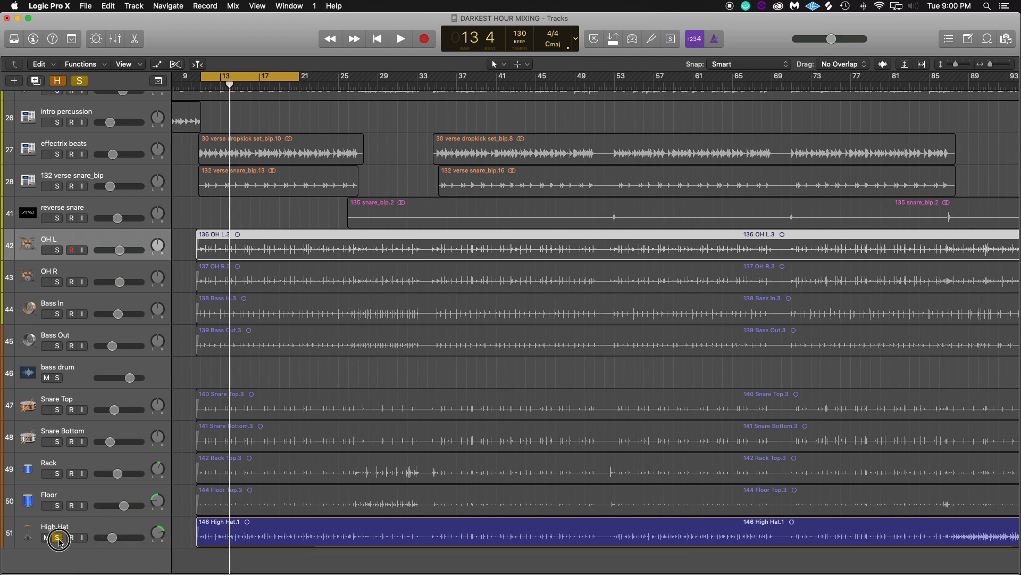
pyautogui.click(59, 540)
# Step: Solo all live drum tracks from OH L to High Hat and lower the bass drum VCA to -1.4 dB during playback
pyautogui.moveTo(57, 250); pyautogui.dragTo(59, 534)
pyautogui.press('space')
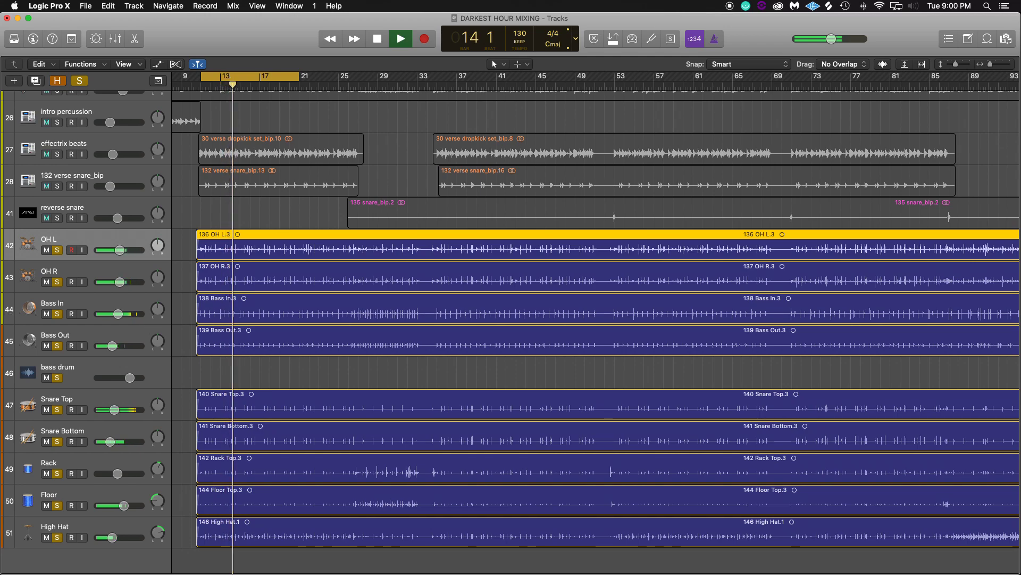
pyautogui.press('x')
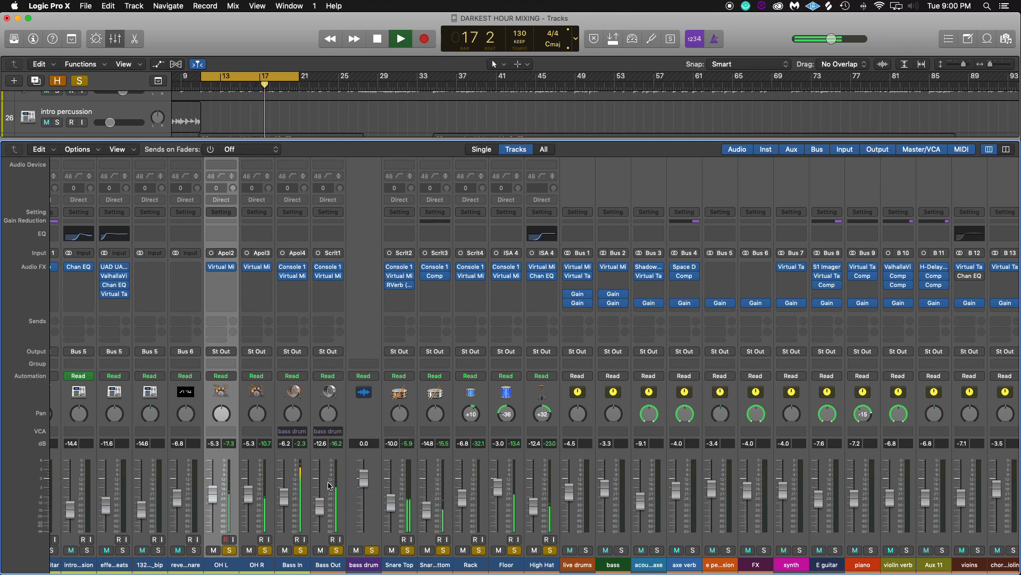
pyautogui.moveTo(364, 481); pyautogui.dragTo(365, 490)
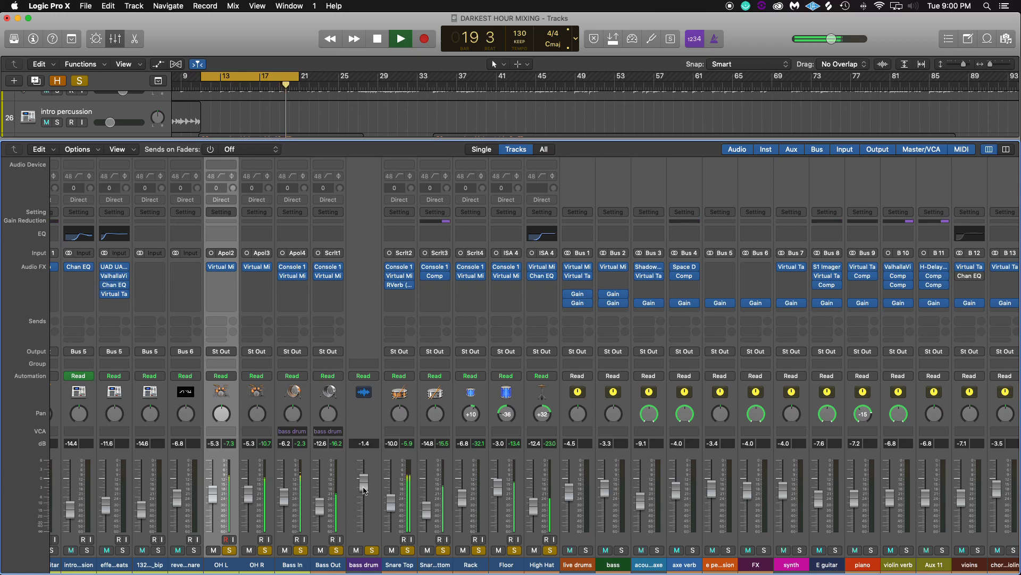
pyautogui.press('space')
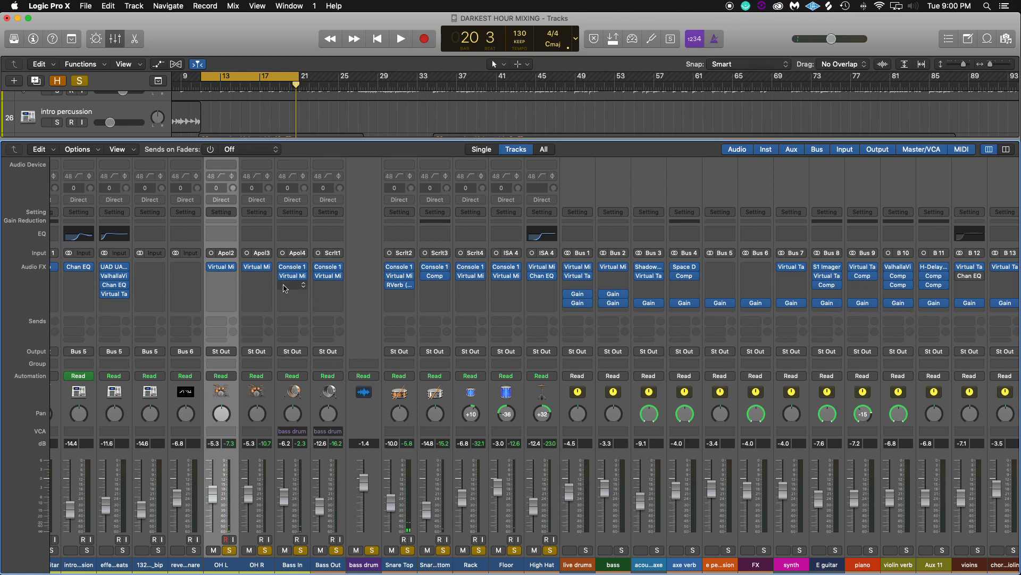
# Step: Move the cycle range to bars 21 to 31 and play the soloed drums with the full track view showing
pyautogui.moveTo(244, 76); pyautogui.dragTo(341, 79)
pyautogui.press('space')
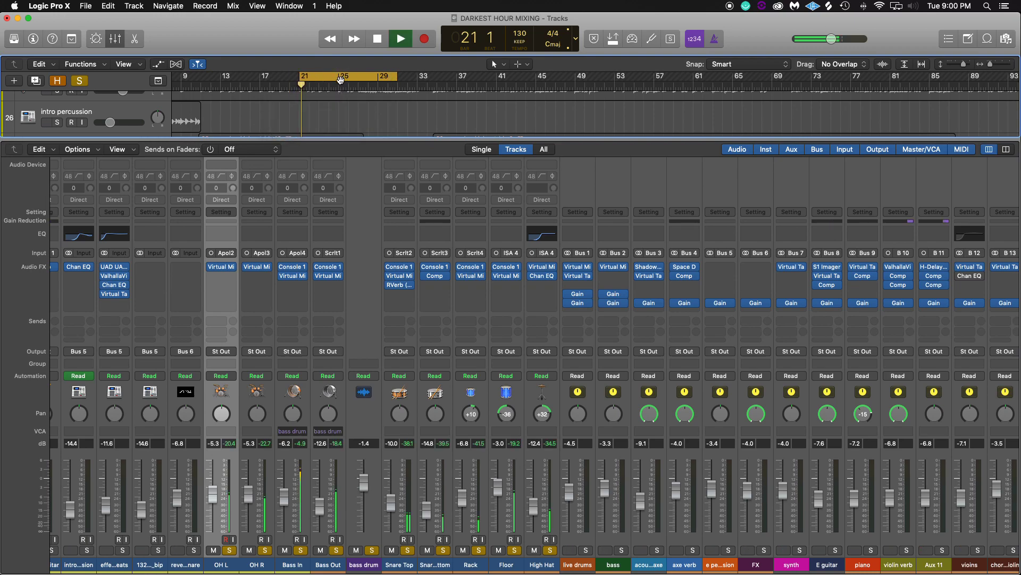
pyautogui.press('x')
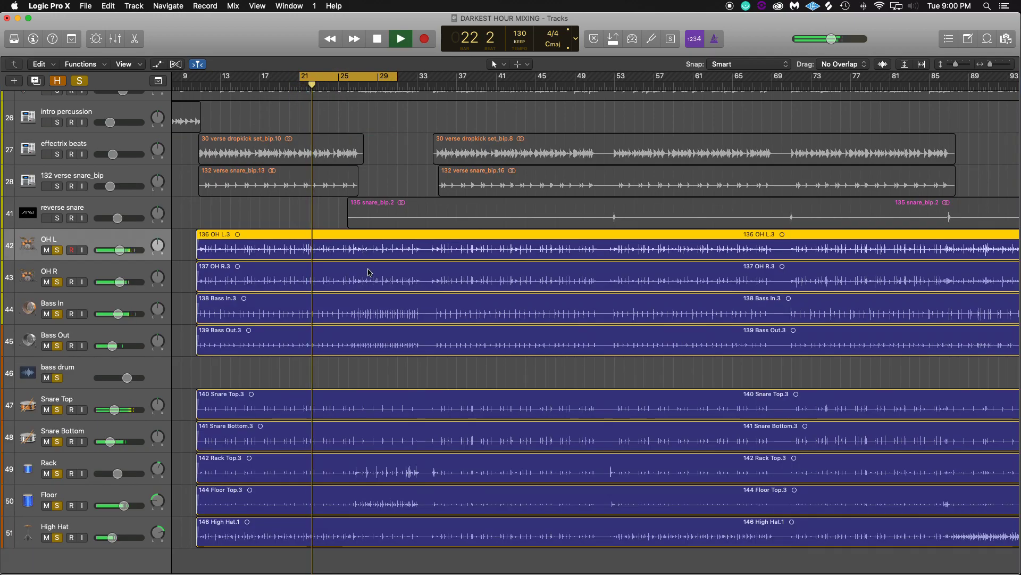
# Step: Set the cycle range to bars 27 to 33 and play the soloed drums, showing the mixer
pyautogui.press('space')
pyautogui.moveTo(302, 80); pyautogui.dragTo(387, 73)
pyautogui.press('space')
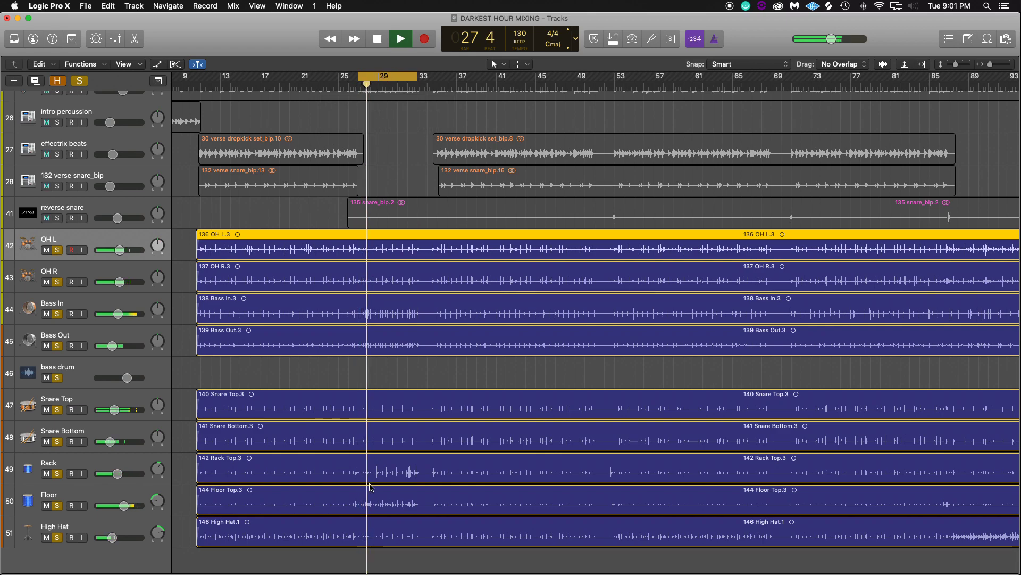
pyautogui.moveTo(388, 569)
pyautogui.press('space')
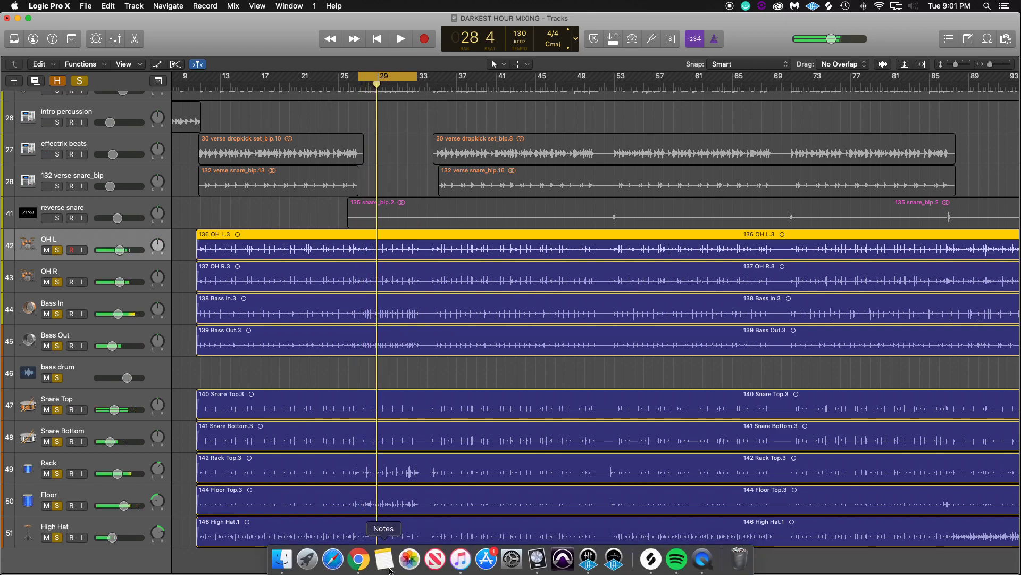
pyautogui.press('x')
pyautogui.press('space')
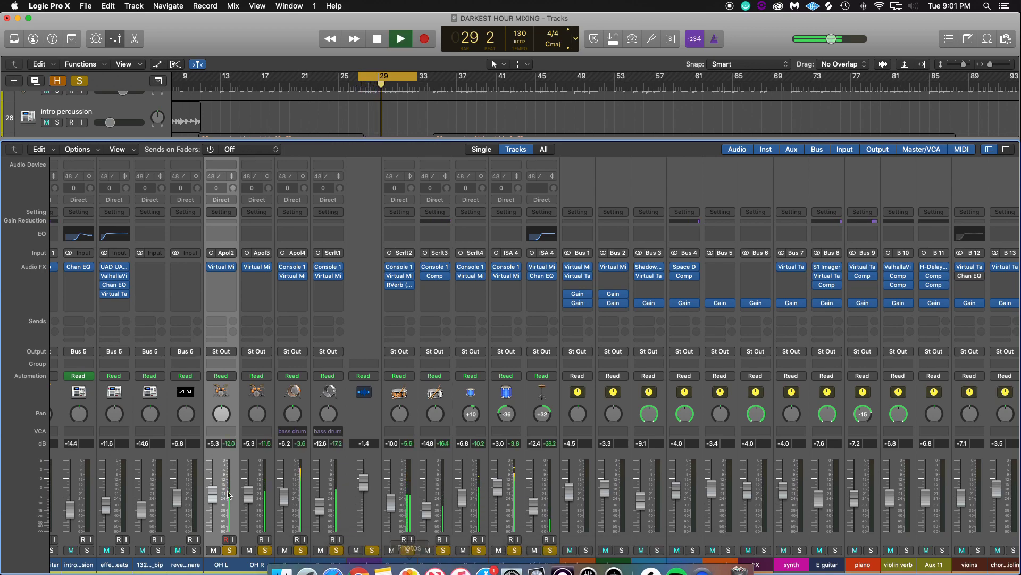
pyautogui.press('space')
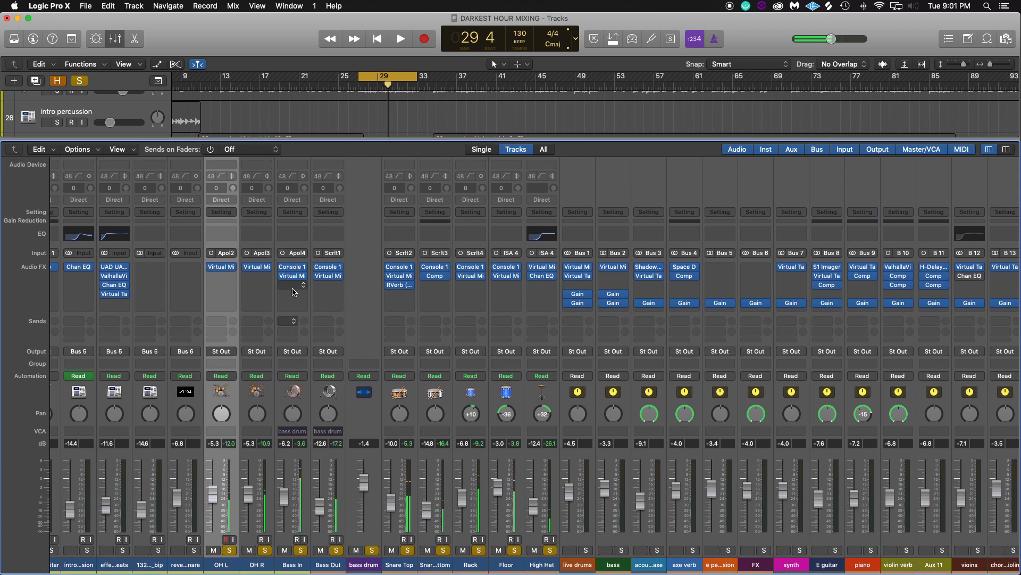
# Step: Insert a mono Kilohearts Transient Shaper on the Bass In channel, after its existing effects
pyautogui.click(293, 290)
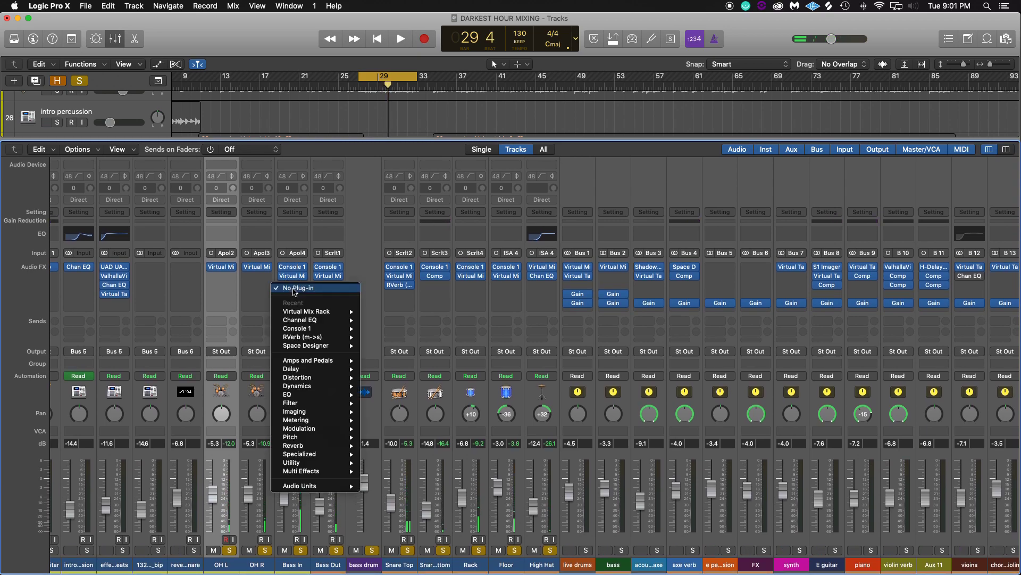
pyautogui.moveTo(280, 485)
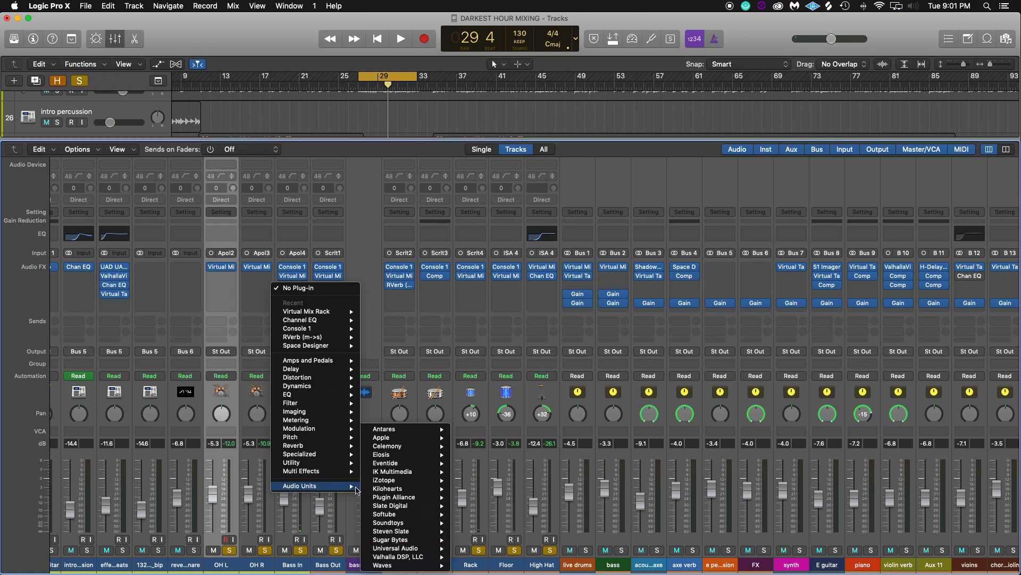
pyautogui.moveTo(388, 490)
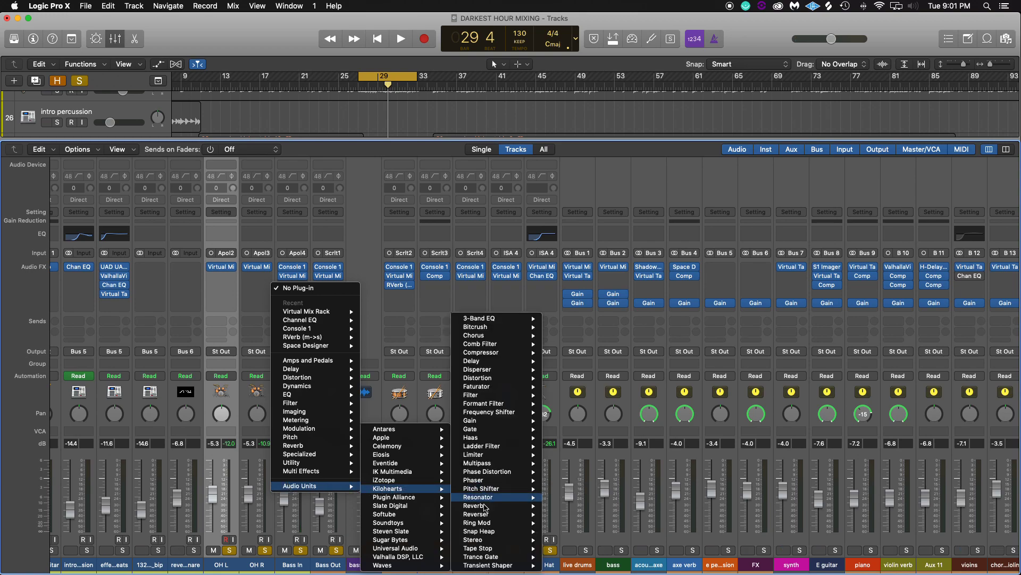
pyautogui.moveTo(535, 565)
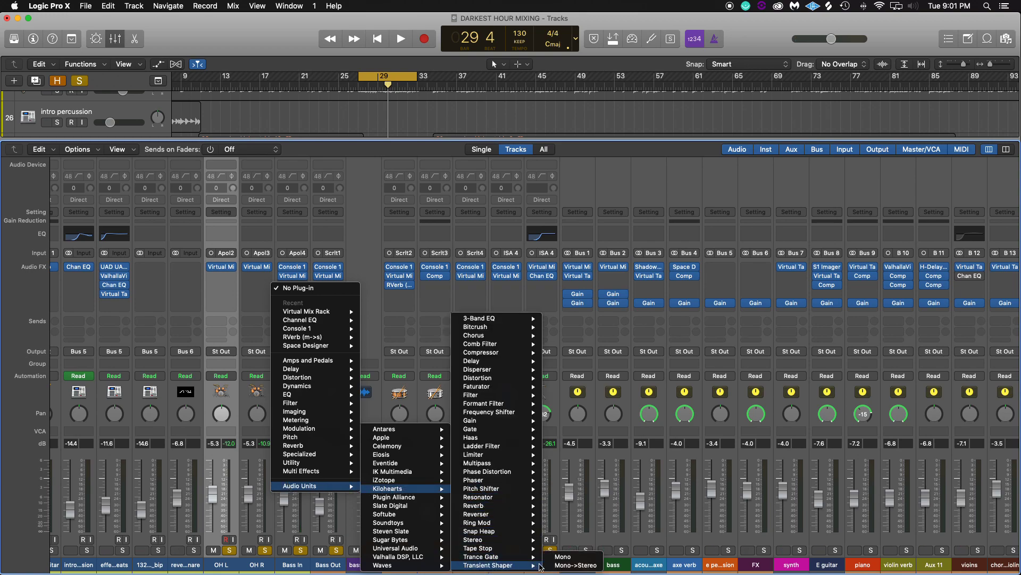
pyautogui.click(564, 557)
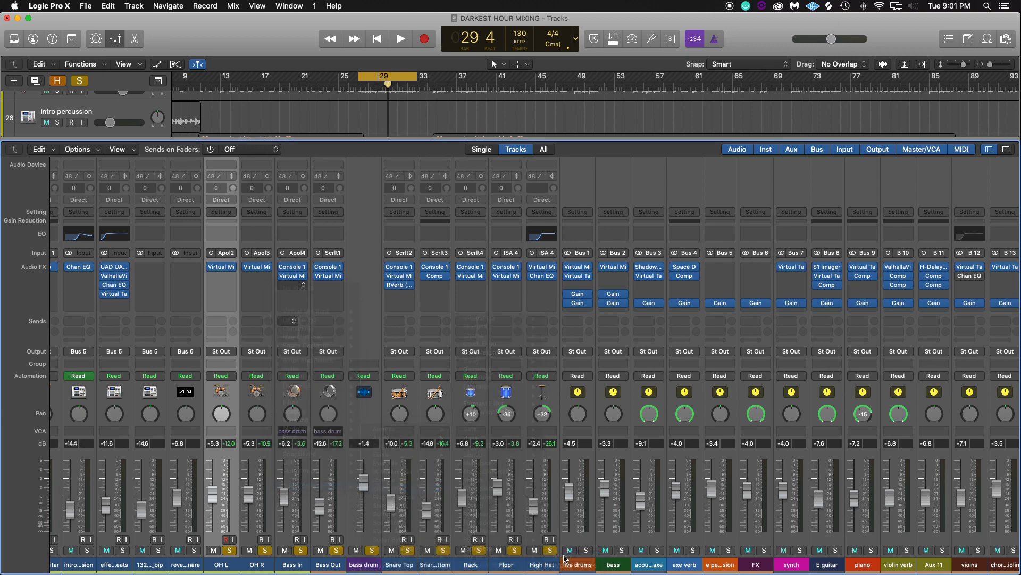
pyautogui.moveTo(57, 121); pyautogui.dragTo(56, 140)
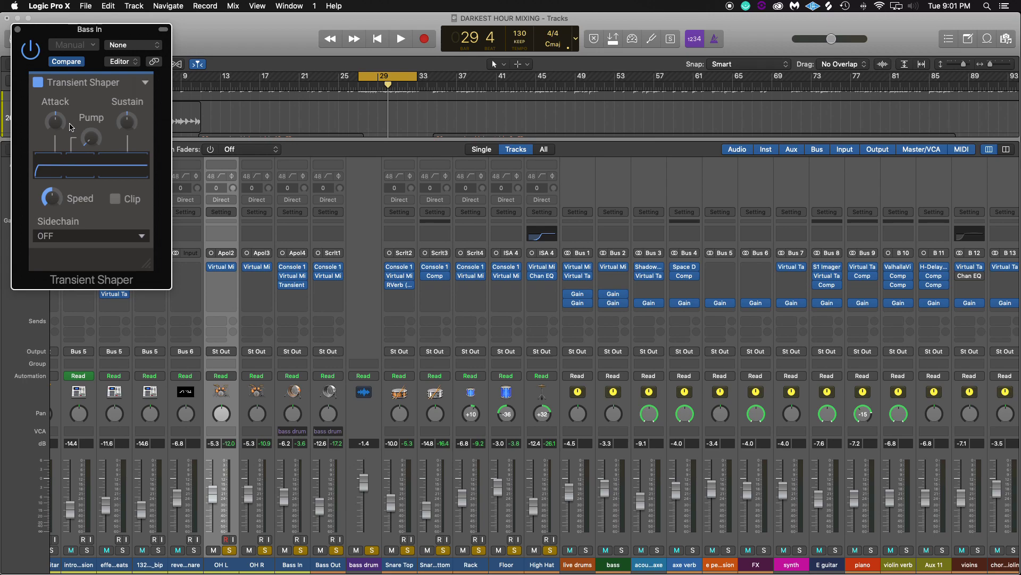
# Step: Raise the Bass In Transient Shaper's Attack slightly during playback, clear the peak readings and close the plug-in
pyautogui.press('space')
pyautogui.moveTo(60, 126)
pyautogui.mouseDown()
pyautogui.moveTo(60, 84)
pyautogui.moveTo(60, 124)
pyautogui.mouseUp()
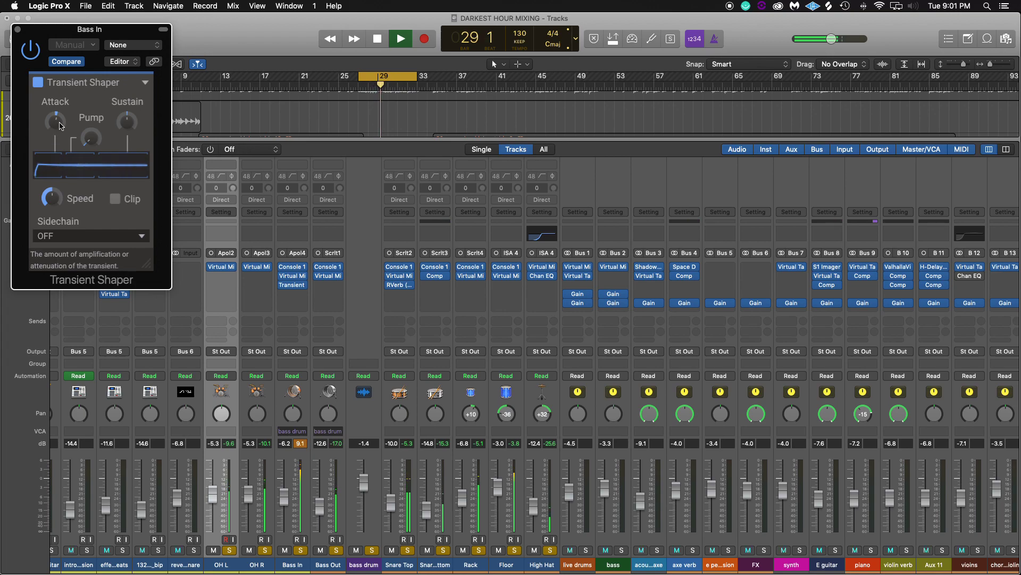
pyautogui.press('space')
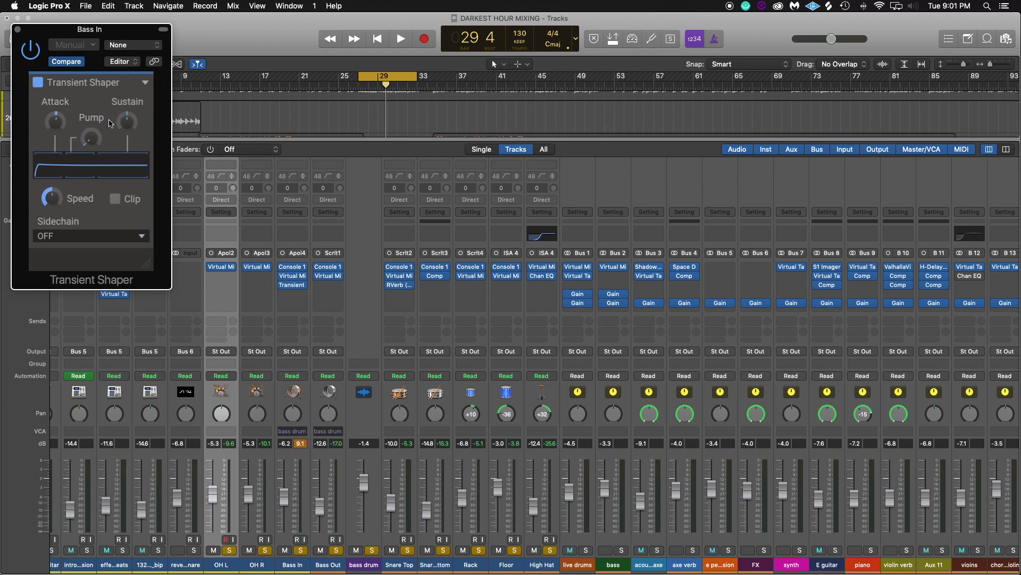
pyautogui.click(306, 444)
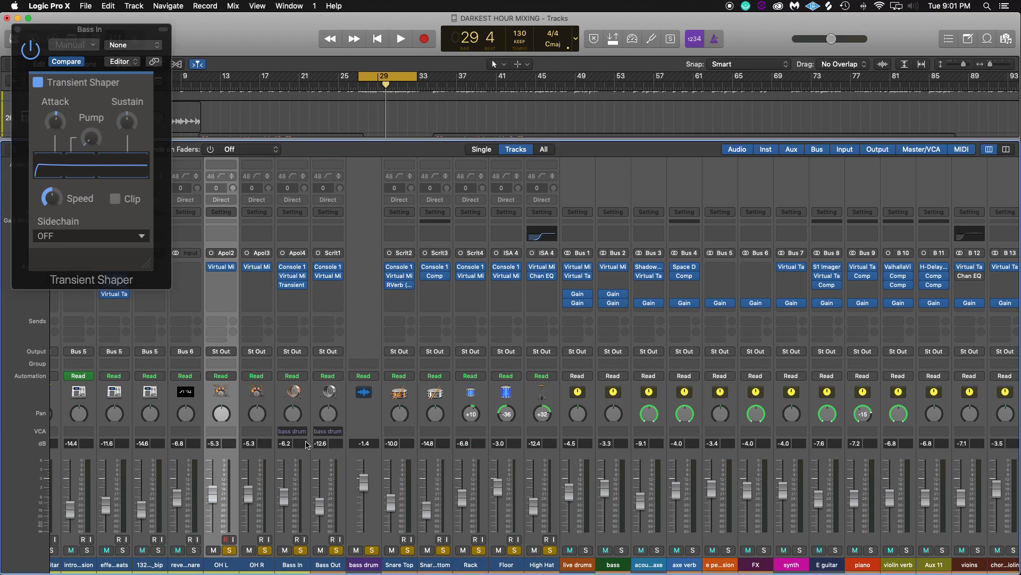
pyautogui.click(18, 30)
# Step: Raise Snare Top to -3.4 dB and Snare Bottom to -5.9 dB while the drums play
pyautogui.press('space')
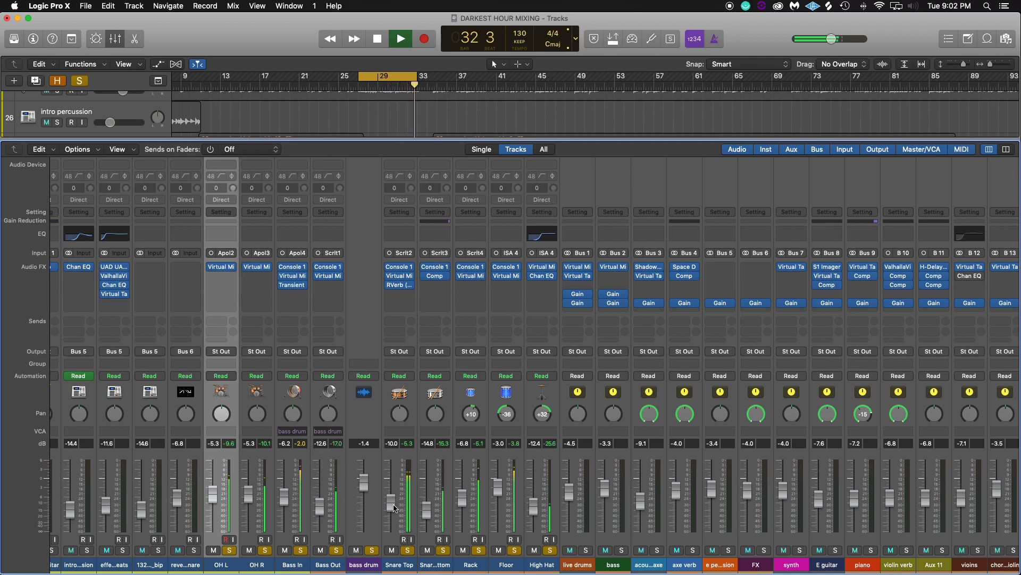
pyautogui.moveTo(428, 506); pyautogui.dragTo(427, 494)
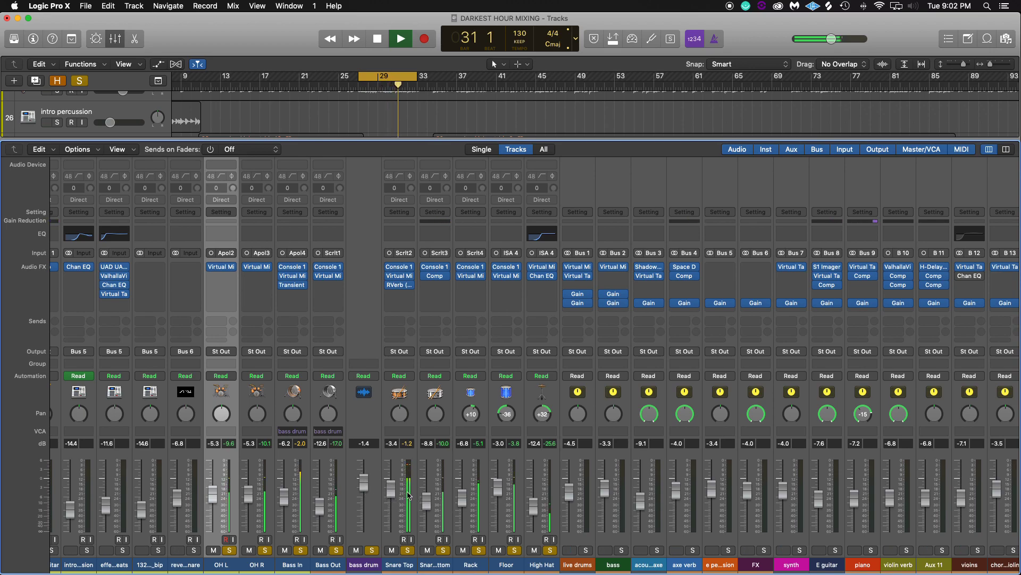
pyautogui.moveTo(424, 495); pyautogui.dragTo(425, 493)
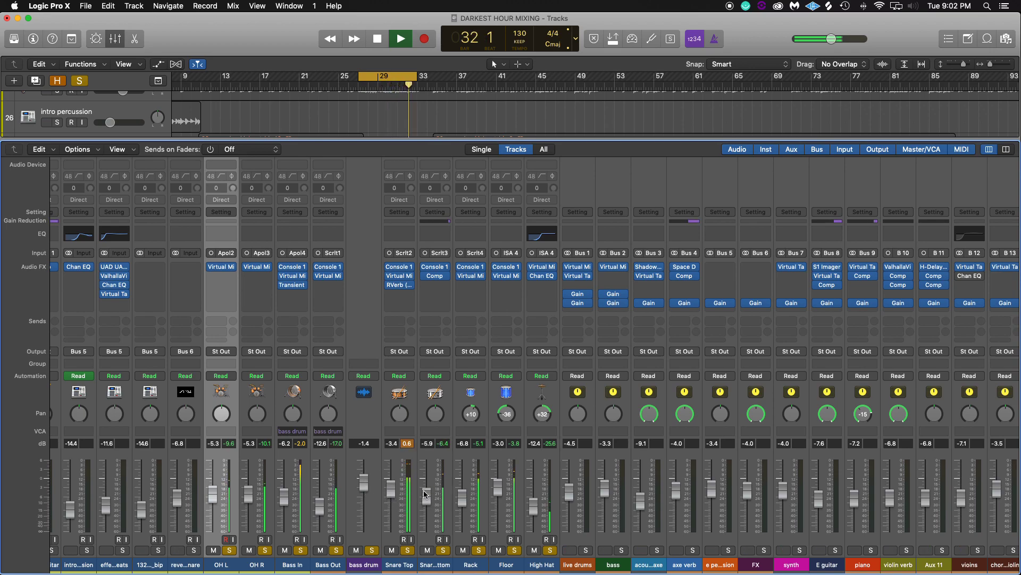
pyautogui.press('space')
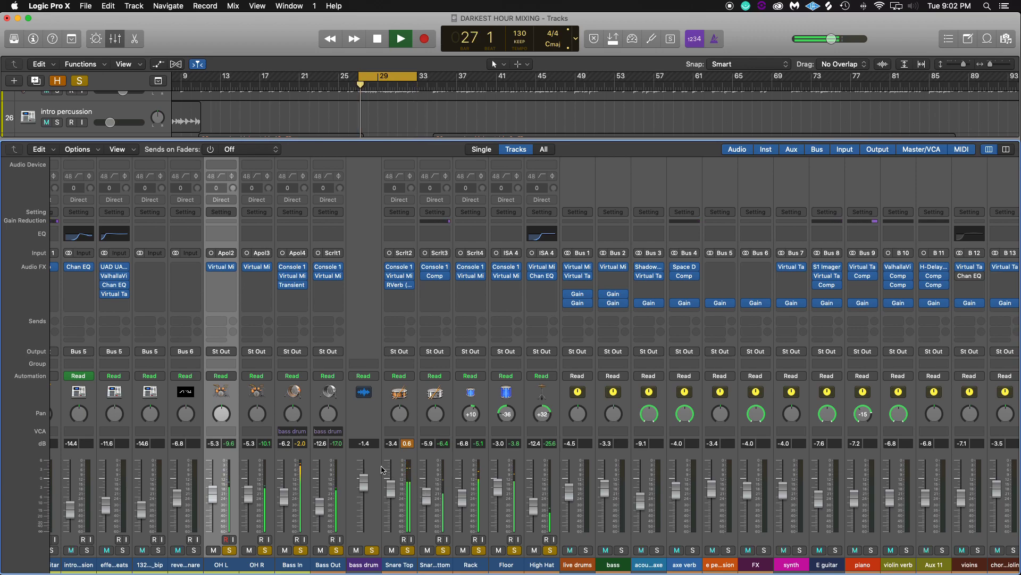
# Step: In Snare Top's RVerb, set Reverb to -14.9, lower the early reflections to about -18 and set Wet/dry to 15
pyautogui.click(400, 288)
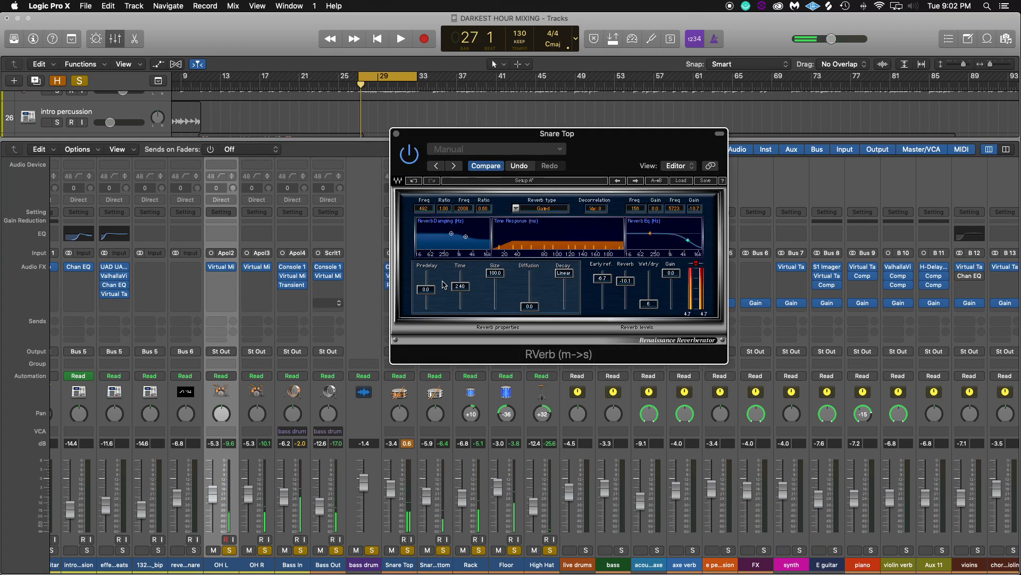
pyautogui.moveTo(625, 282); pyautogui.dragTo(625, 285)
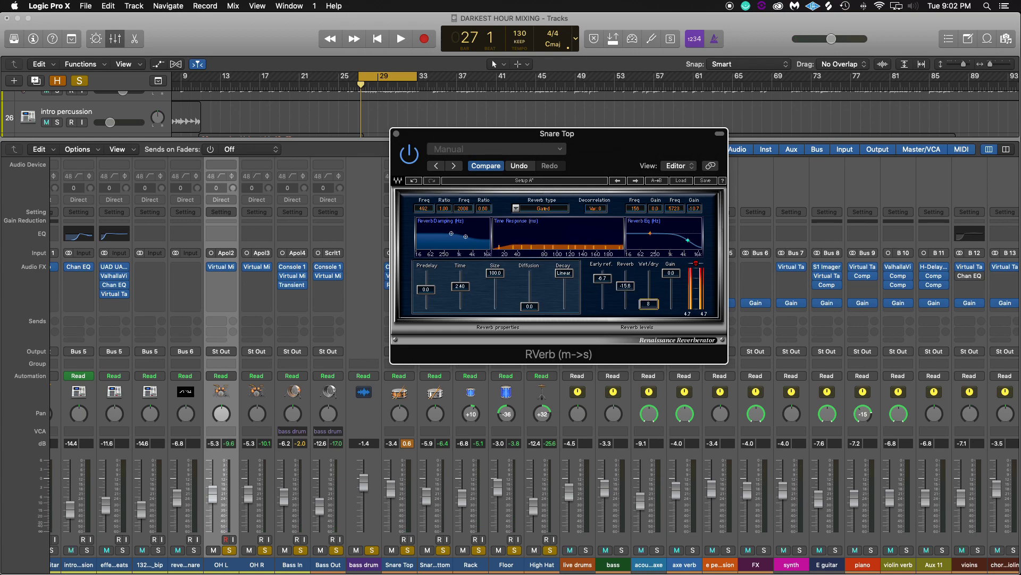
pyautogui.press('space')
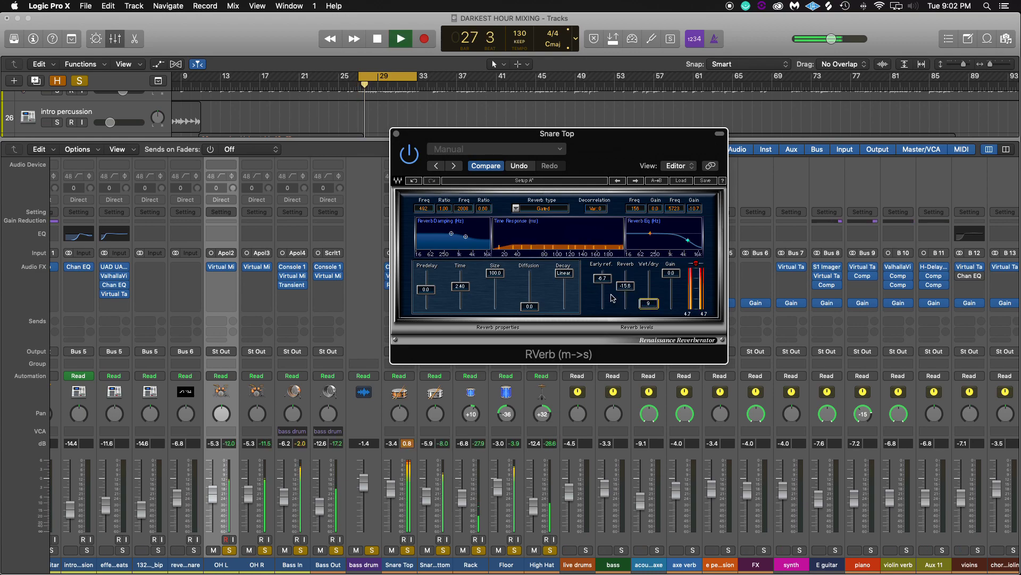
pyautogui.moveTo(608, 286); pyautogui.dragTo(607, 294)
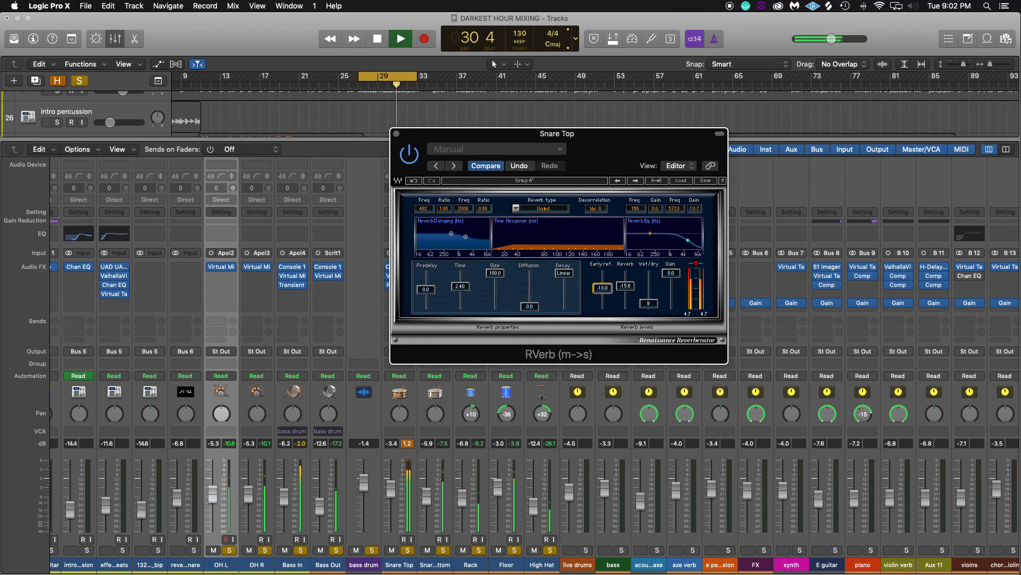
pyautogui.moveTo(627, 289); pyautogui.dragTo(627, 287)
pyautogui.moveTo(625, 284); pyautogui.dragTo(646, 301)
pyautogui.press('space')
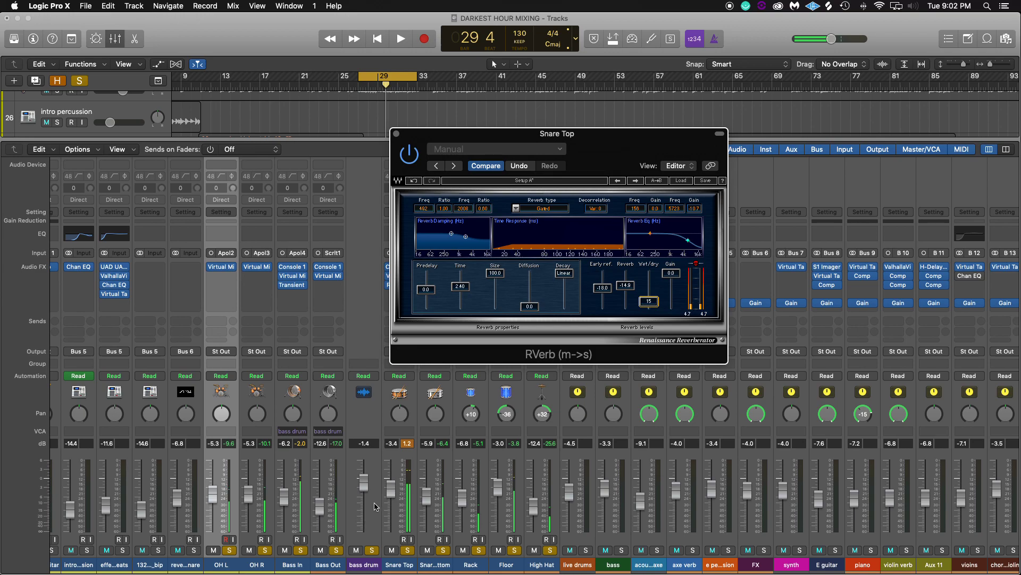
pyautogui.click(396, 133)
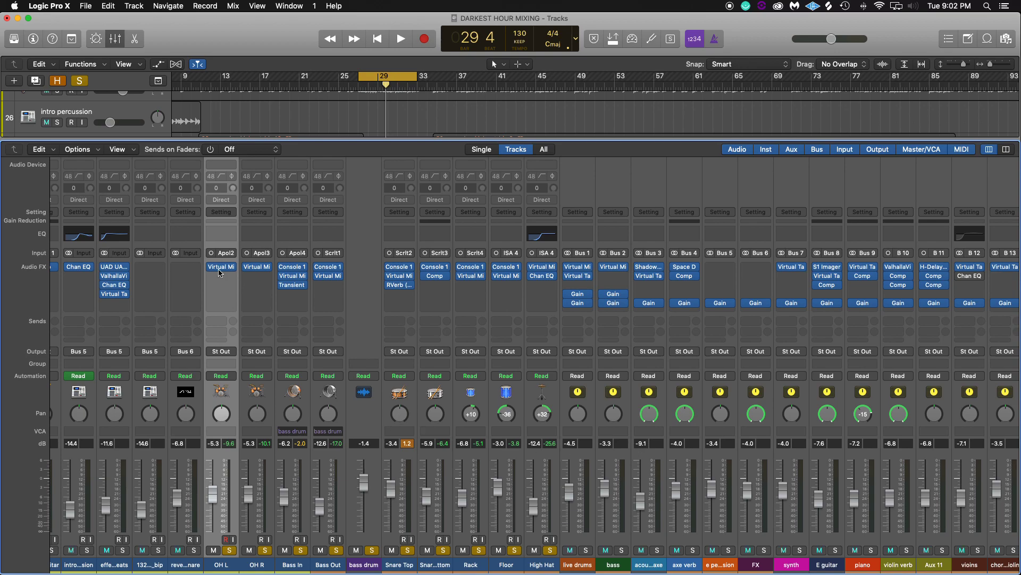
# Step: Insert a mono Gain plug-in on the OH L channel and lower its gain to -7.9 dB
pyautogui.click(231, 306)
pyautogui.moveTo(272, 481)
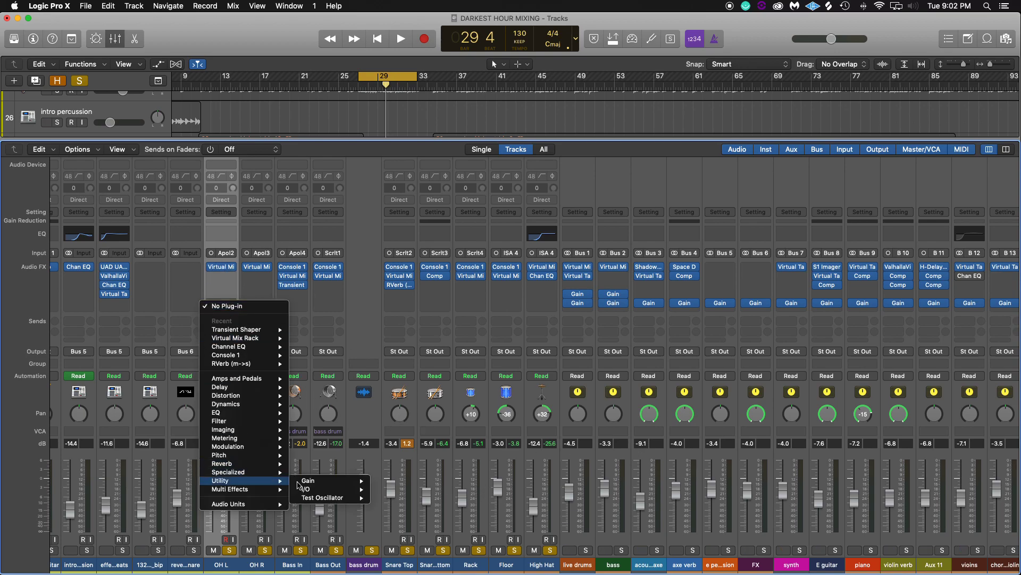
pyautogui.moveTo(346, 481)
pyautogui.click(392, 481)
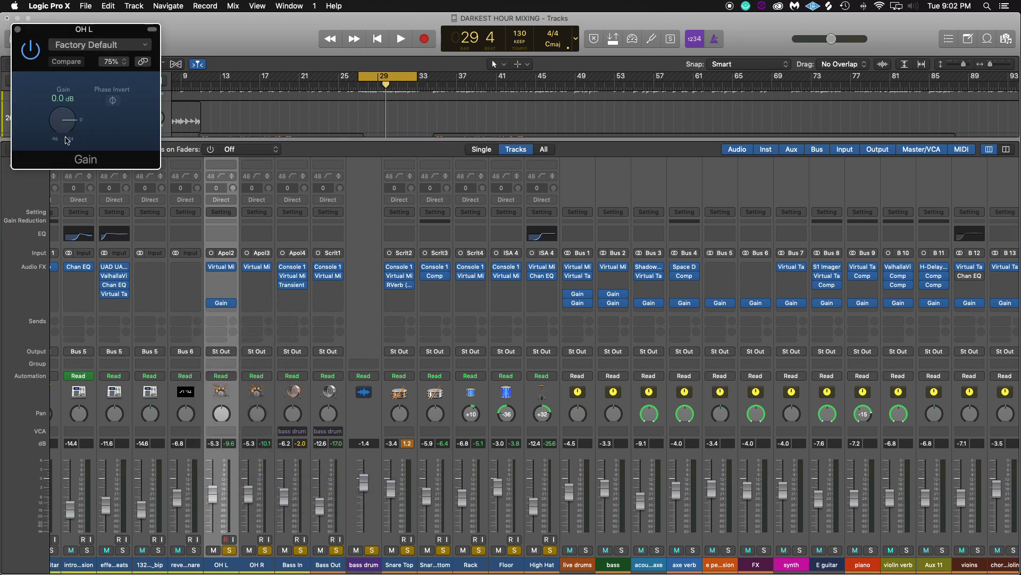
pyautogui.moveTo(68, 126); pyautogui.dragTo(69, 130)
pyautogui.click(221, 312)
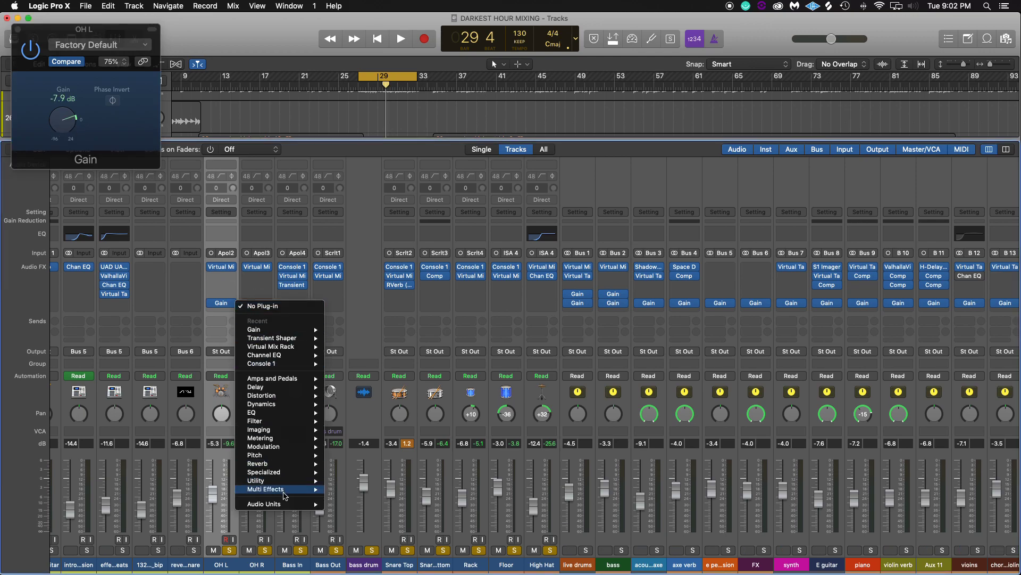
pyautogui.moveTo(281, 481)
pyautogui.moveTo(351, 480)
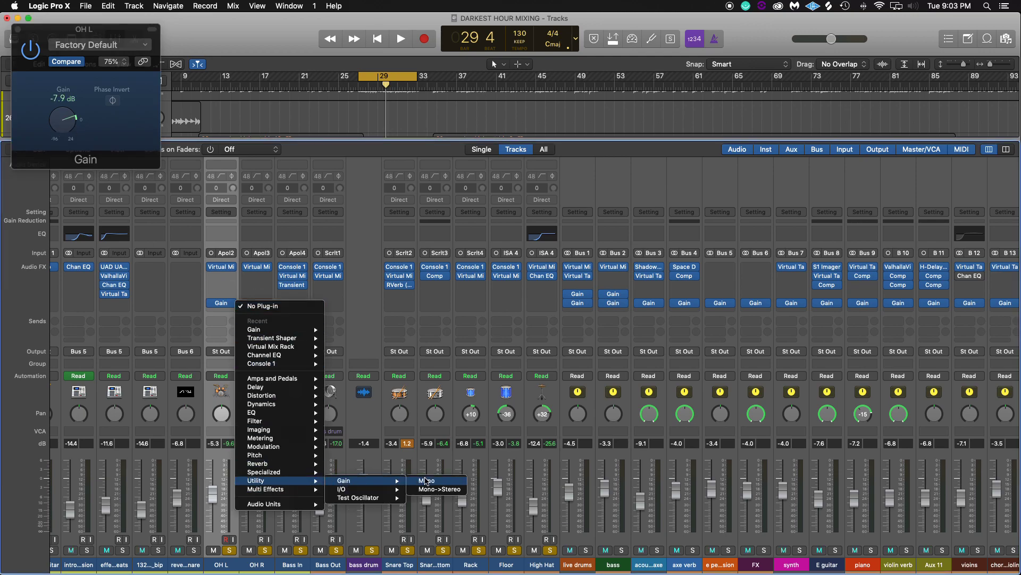
pyautogui.click(210, 308)
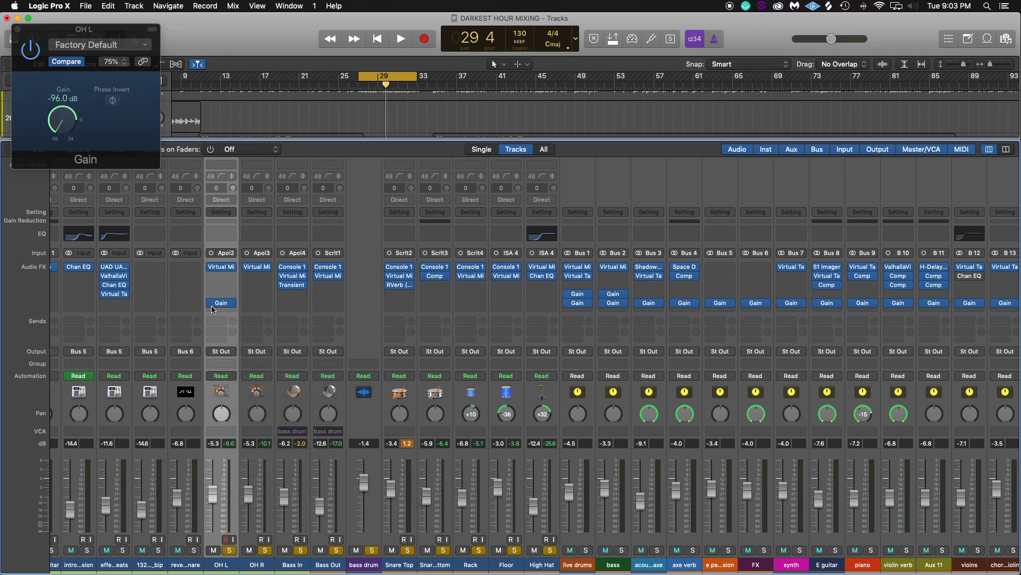
# Step: Set OH L's Gain plug-in to -8.0 dB and copy it to the other drum channels from OH R to High Hat
pyautogui.moveTo(62, 135); pyautogui.dragTo(31, 16)
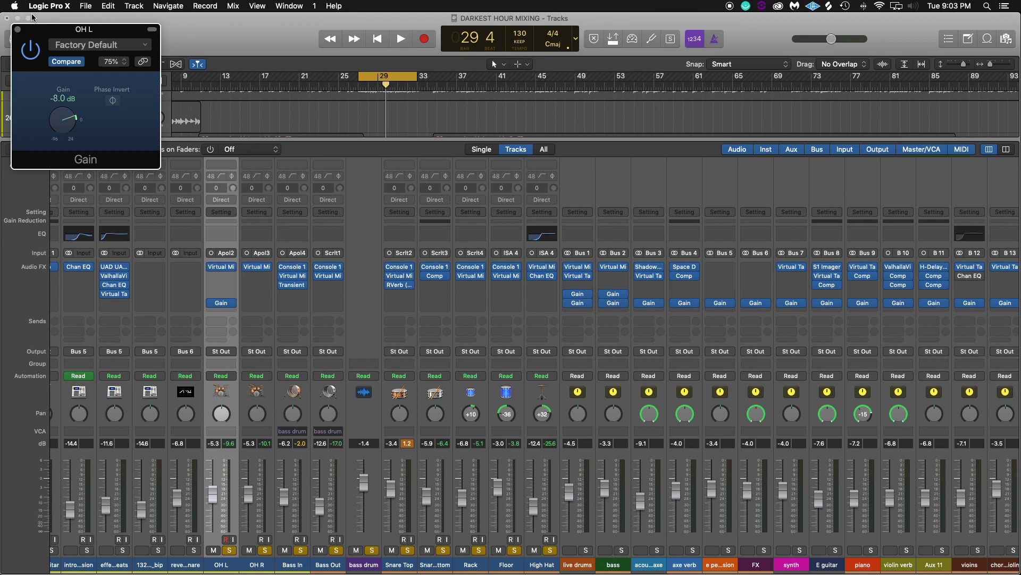
pyautogui.click(18, 29)
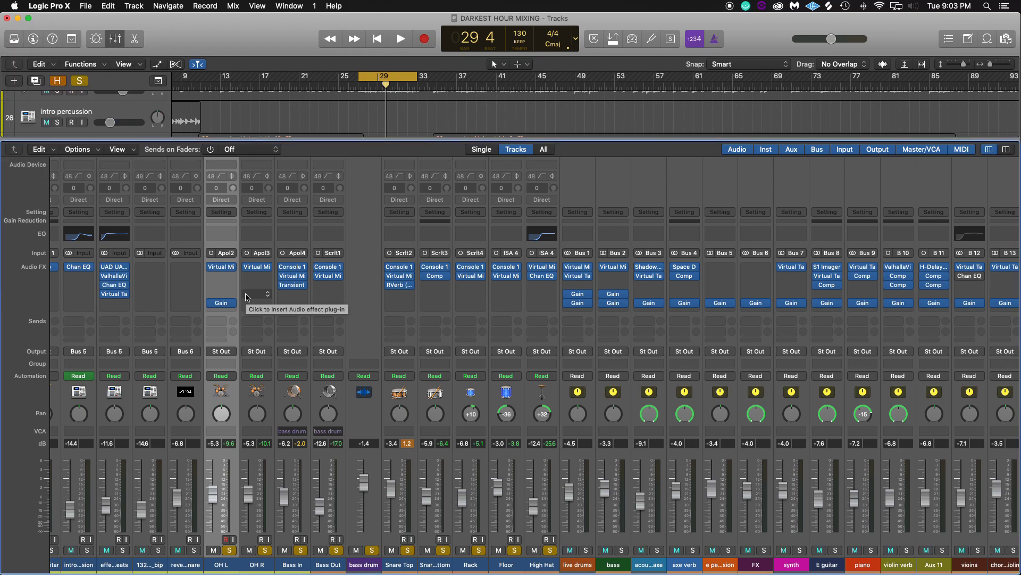
pyautogui.moveTo(221, 303); pyautogui.dragTo(536, 308)
pyautogui.moveTo(287, 307)
pyautogui.click(468, 304)
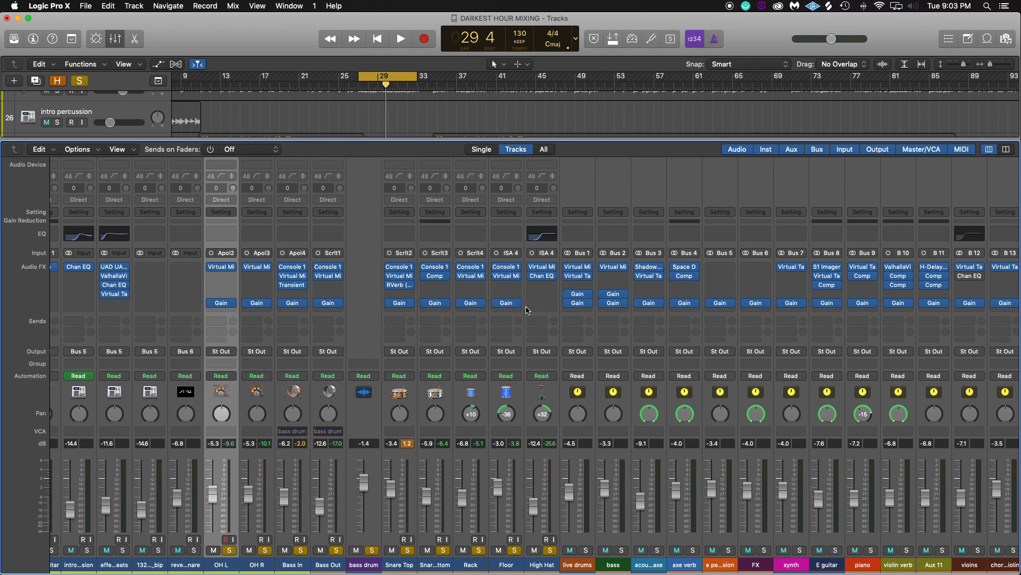
# Step: During playback, rebalance Bass In to -5.5 dB, Snare Top to -0.9 dB and Snare Bottom to -3.7 dB
pyautogui.press('space')
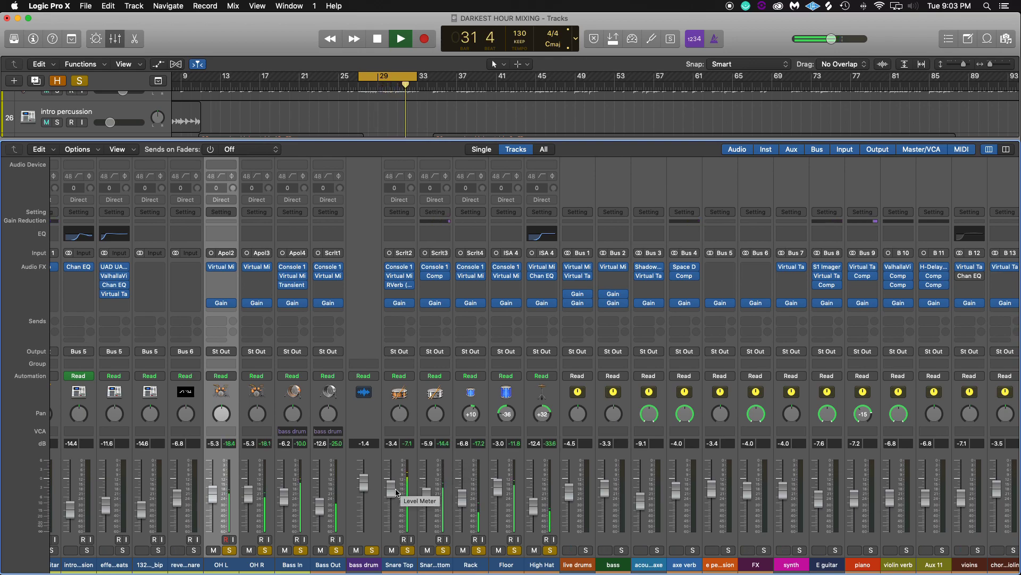
pyautogui.moveTo(284, 495)
pyautogui.mouseDown()
pyautogui.moveTo(279, 486)
pyautogui.moveTo(290, 497)
pyautogui.mouseUp()
pyautogui.moveTo(390, 488); pyautogui.dragTo(426, 483)
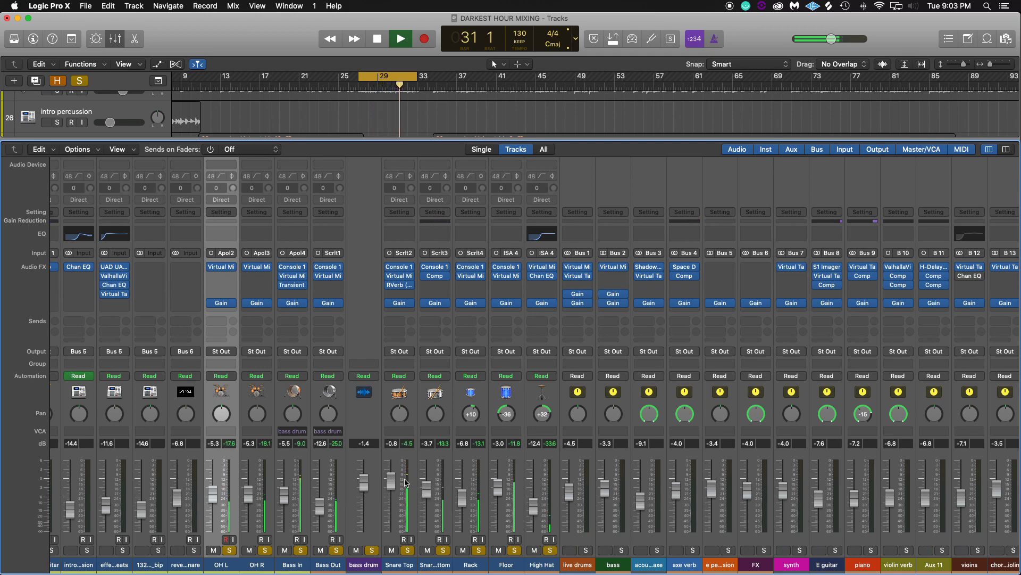
pyautogui.moveTo(390, 481); pyautogui.dragTo(387, 483)
# Step: Turn off cycle mode and continue playing the soloed drums from about bar 35
pyautogui.press('c')
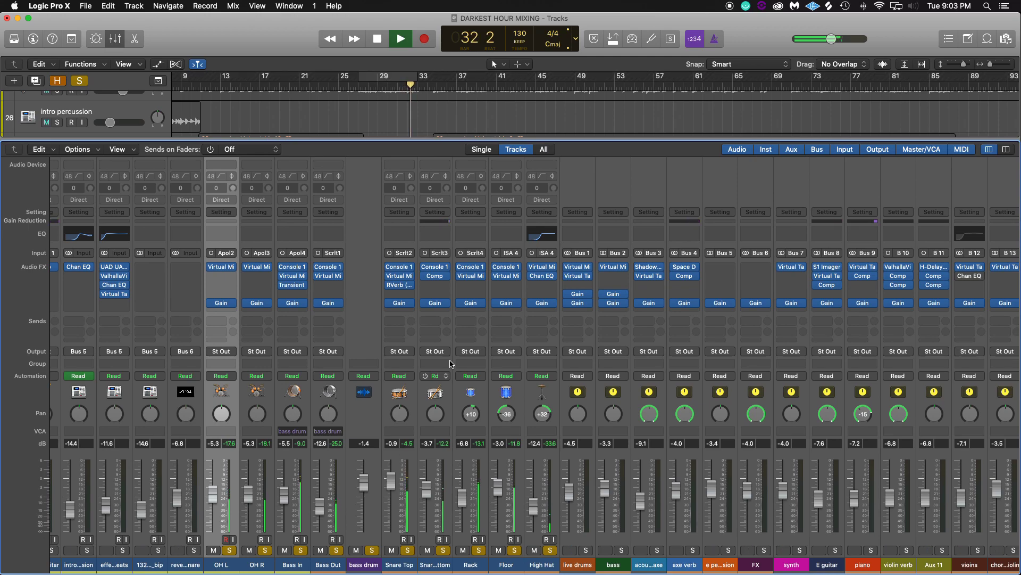
pyautogui.click(438, 84)
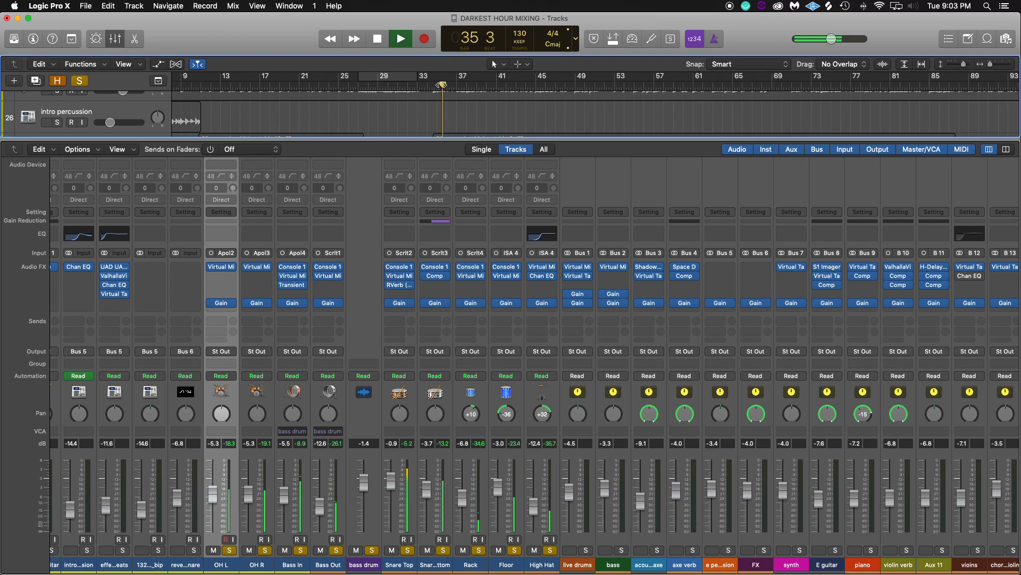
# Step: During playback, set OH L to -4.2 dB, OH R to -4.3 dB and Bass In to -7.2 dB, and stop
pyautogui.moveTo(449, 281)
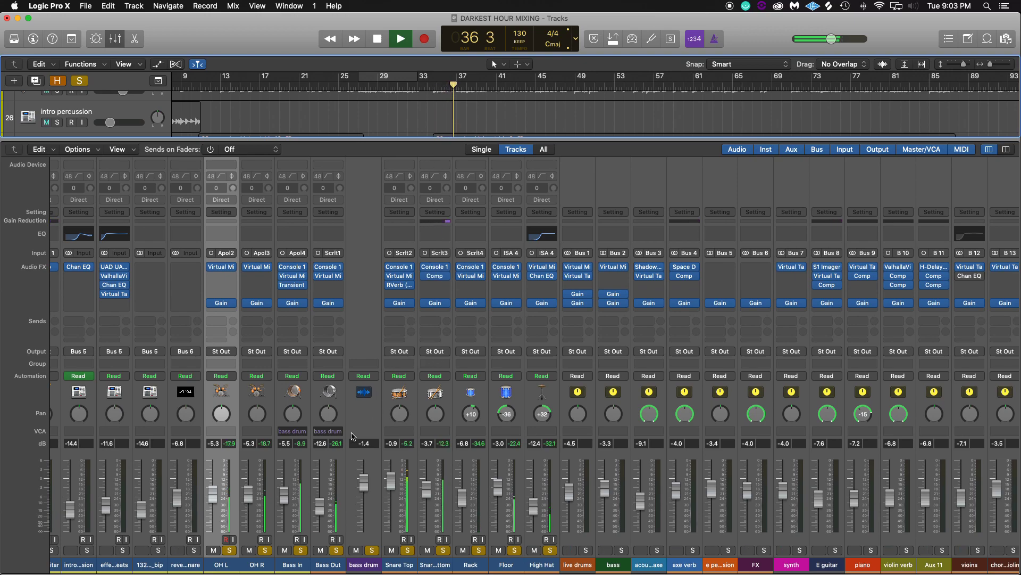
pyautogui.click(252, 491)
pyautogui.moveTo(252, 490)
pyautogui.mouseDown()
pyautogui.moveTo(214, 485)
pyautogui.moveTo(248, 490)
pyautogui.mouseUp()
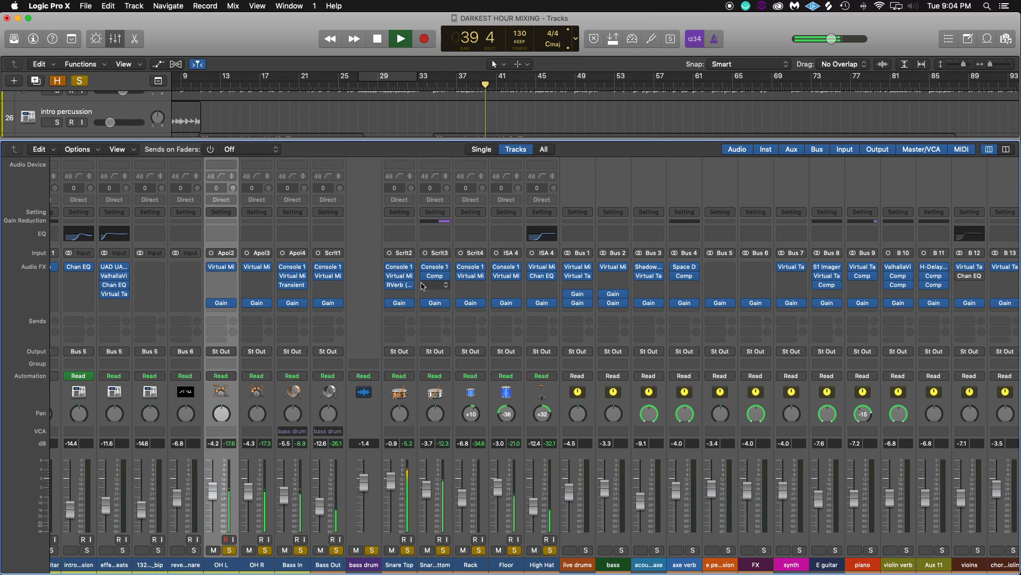
pyautogui.click(361, 483)
pyautogui.moveTo(283, 499); pyautogui.dragTo(283, 505)
pyautogui.press('space')
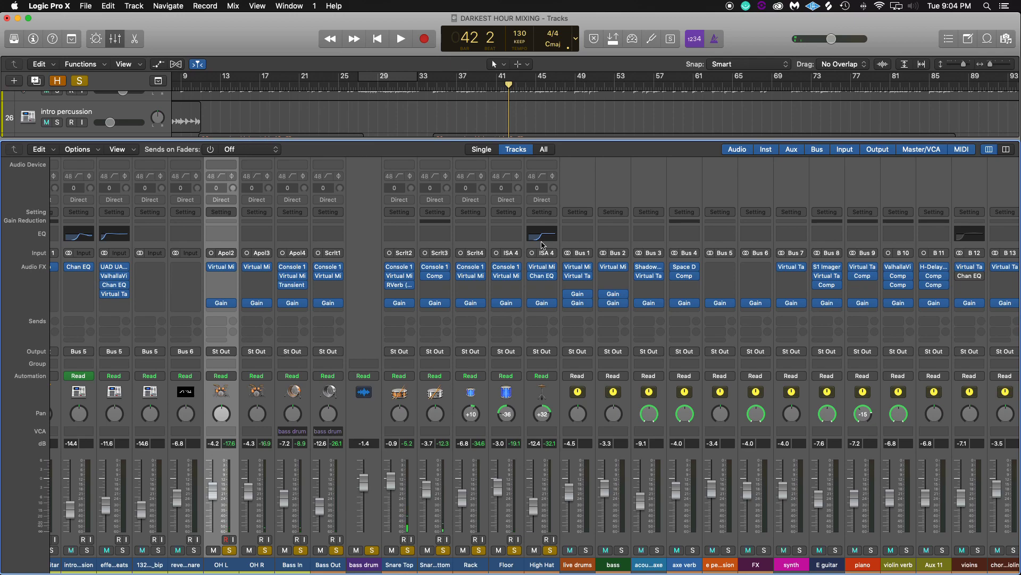
# Step: Route the outputs of all live drum channels from OH L to High Hat to Bus 20
pyautogui.keyDown('shift'); pyautogui.click(542, 314); pyautogui.keyUp('shift')
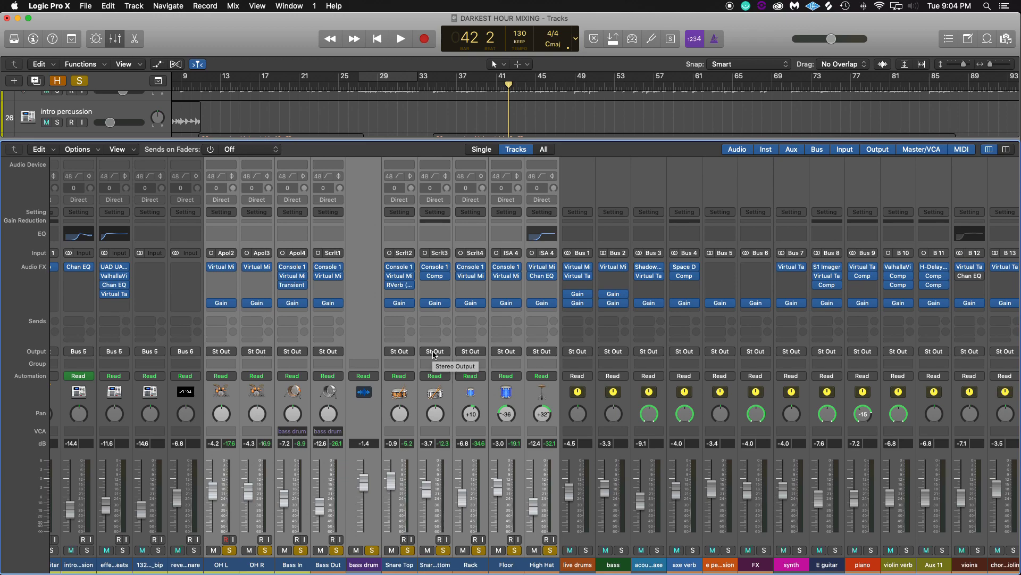
pyautogui.hscroll(1, 433, 352)
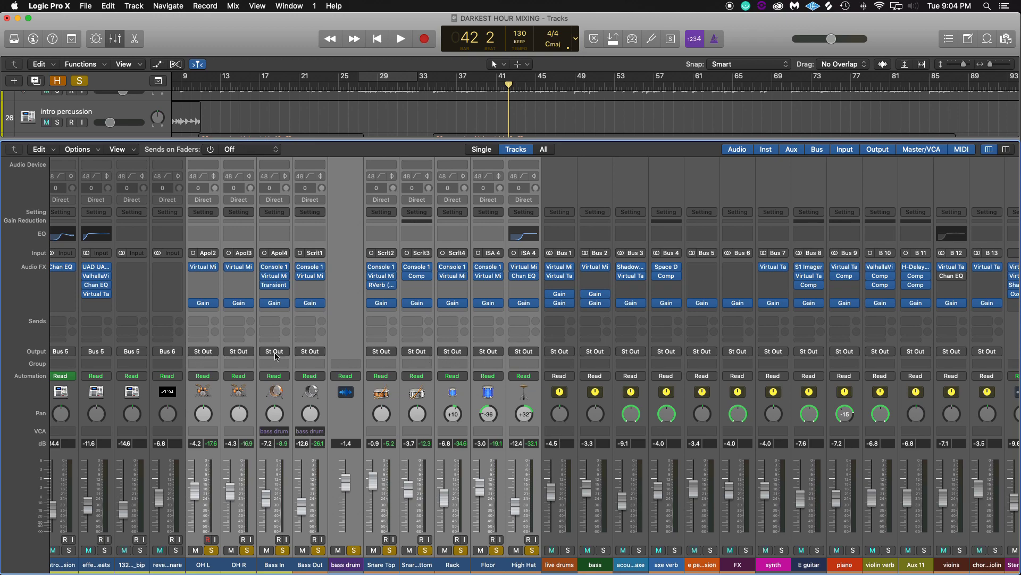
pyautogui.click(525, 353)
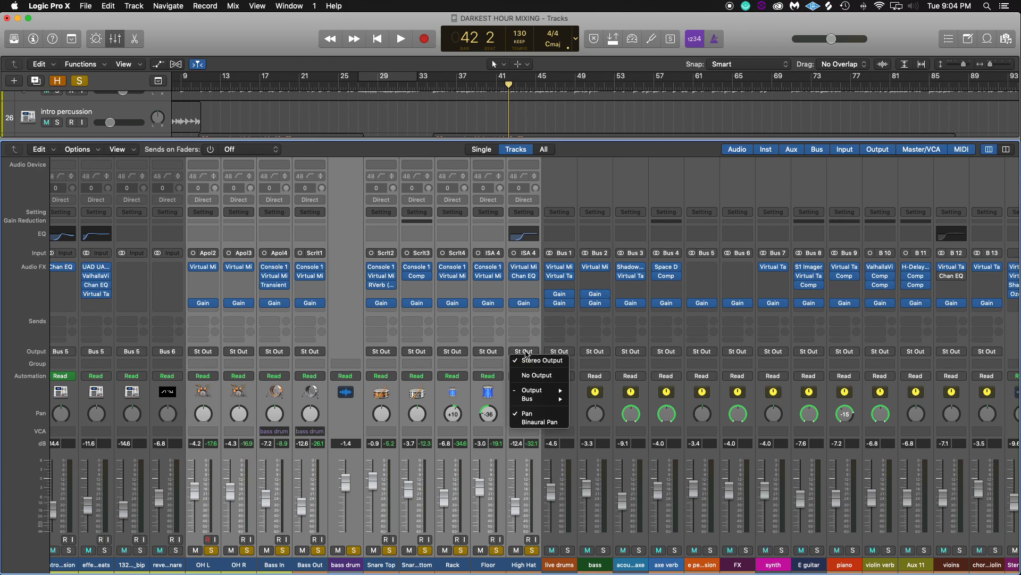
pyautogui.moveTo(536, 400)
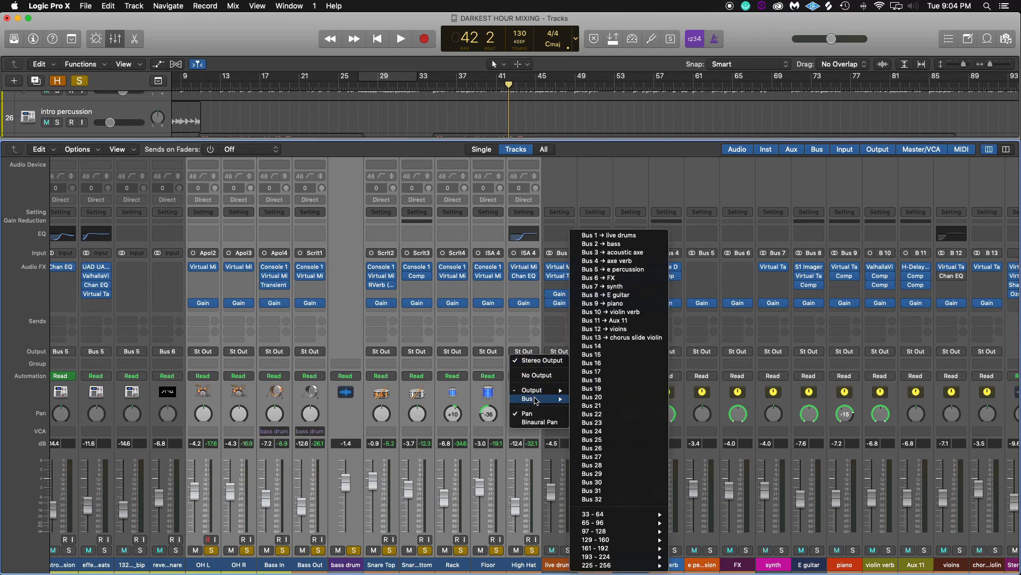
pyautogui.click(595, 398)
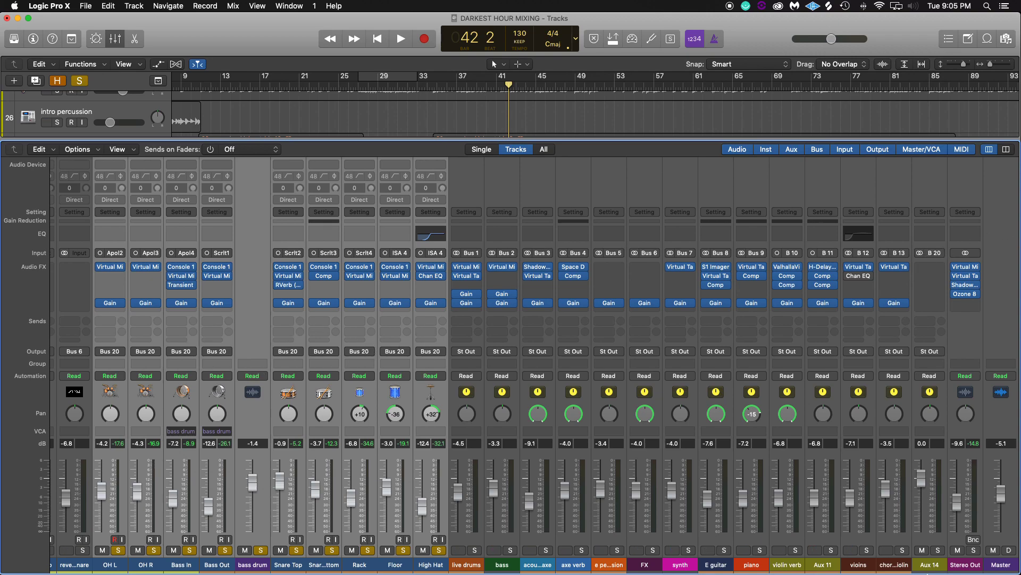
# Step: Rename the aux channel fed by Bus 20 as "real drums" and give it a dark orange-brown colour
pyautogui.doubleClick(937, 565)
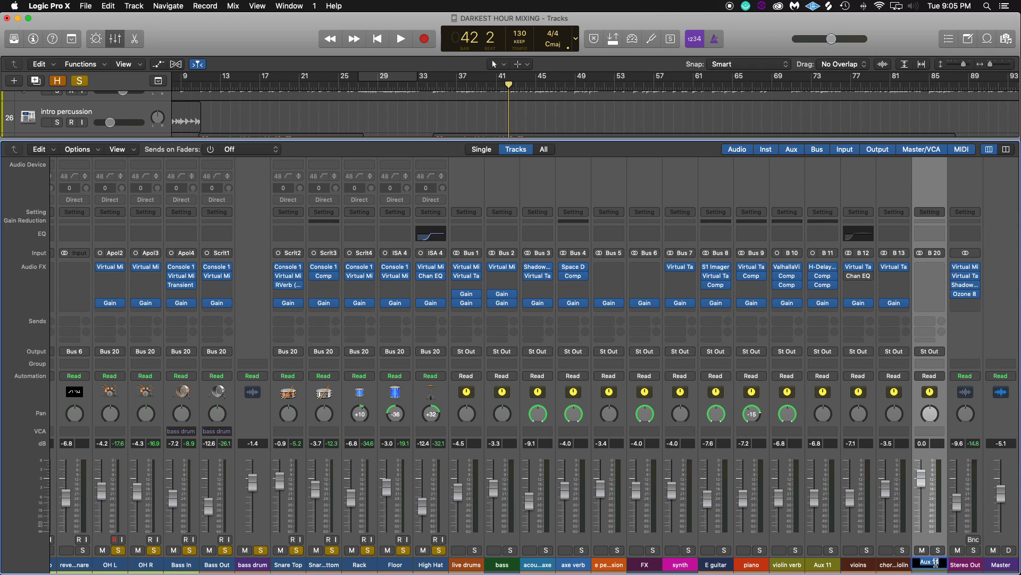
pyautogui.write('dr')
pyautogui.write('real drums')
pyautogui.press('Return')
pyautogui.hotkey('alt', 'c')
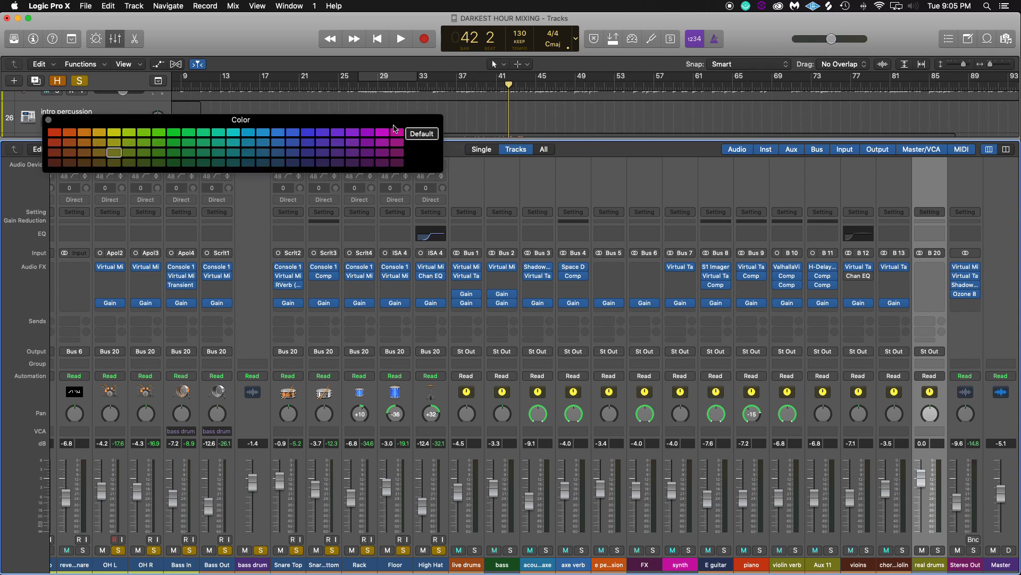
pyautogui.moveTo(394, 129); pyautogui.dragTo(608, 156)
pyautogui.click(297, 181)
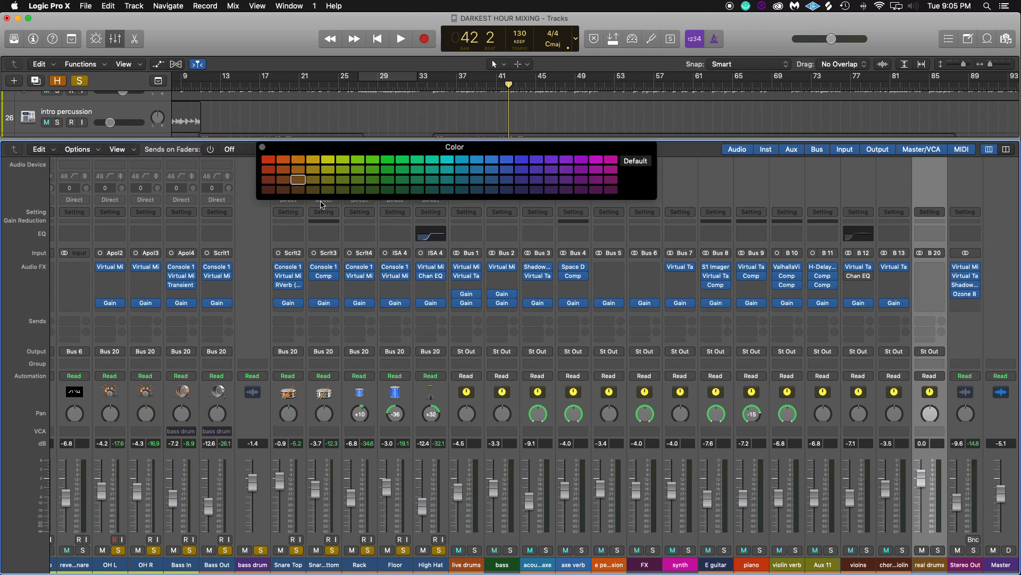
pyautogui.click(263, 146)
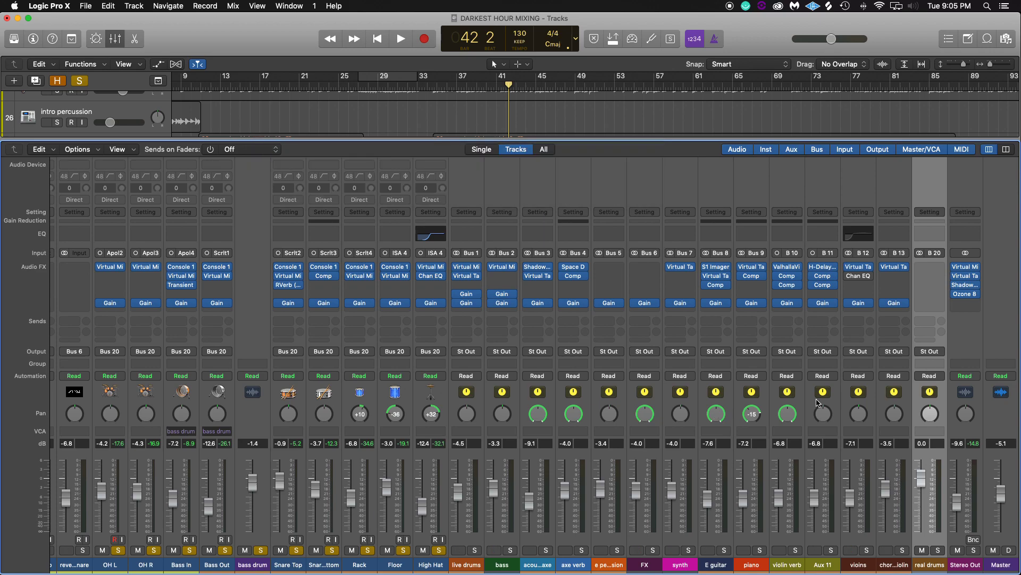
# Step: Insert a stereo Slate Digital Virtual Mix Rack on the real drums channel
pyautogui.click(938, 271)
pyautogui.moveTo(943, 468)
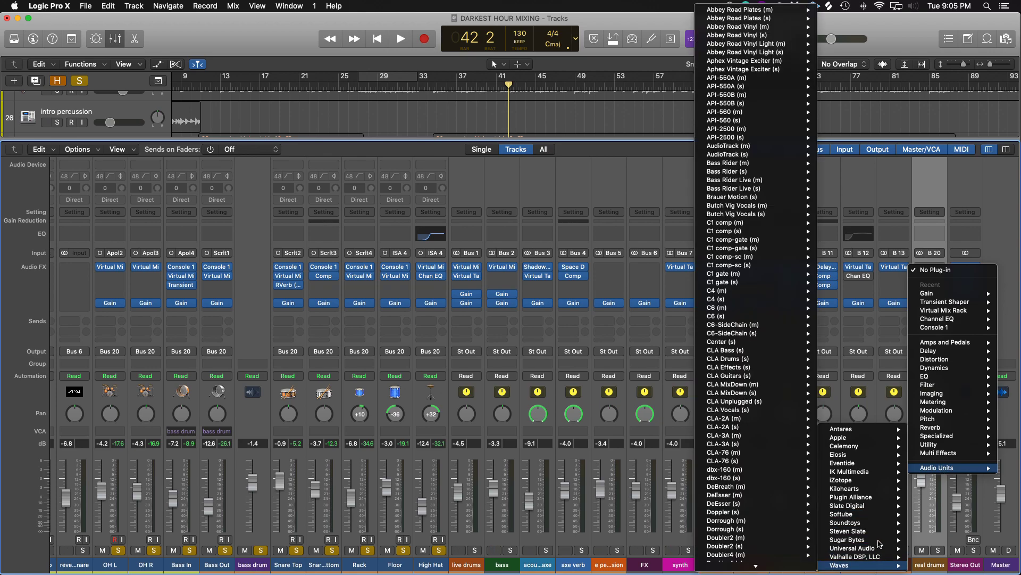
pyautogui.moveTo(875, 507)
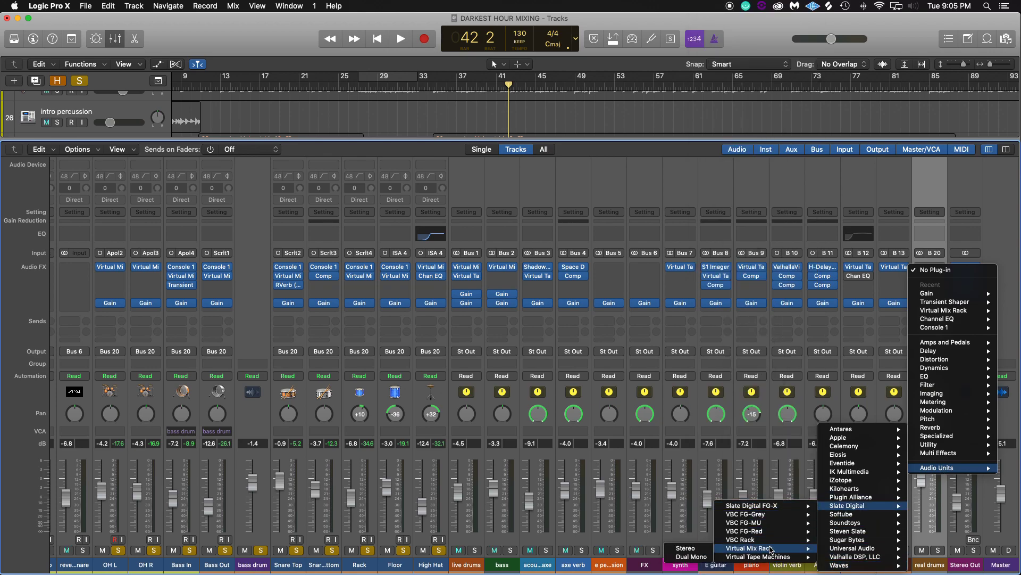
pyautogui.click(699, 550)
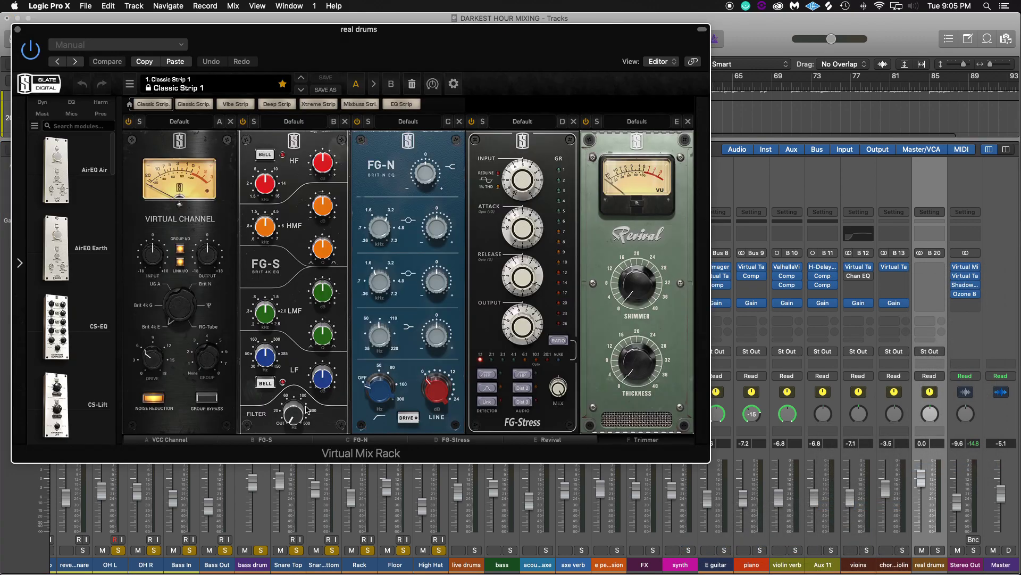
# Step: Load the Drum Buss Thick preset in Virtual Mix Rack, slow the FG-401 release and play the drums
pyautogui.click(211, 89)
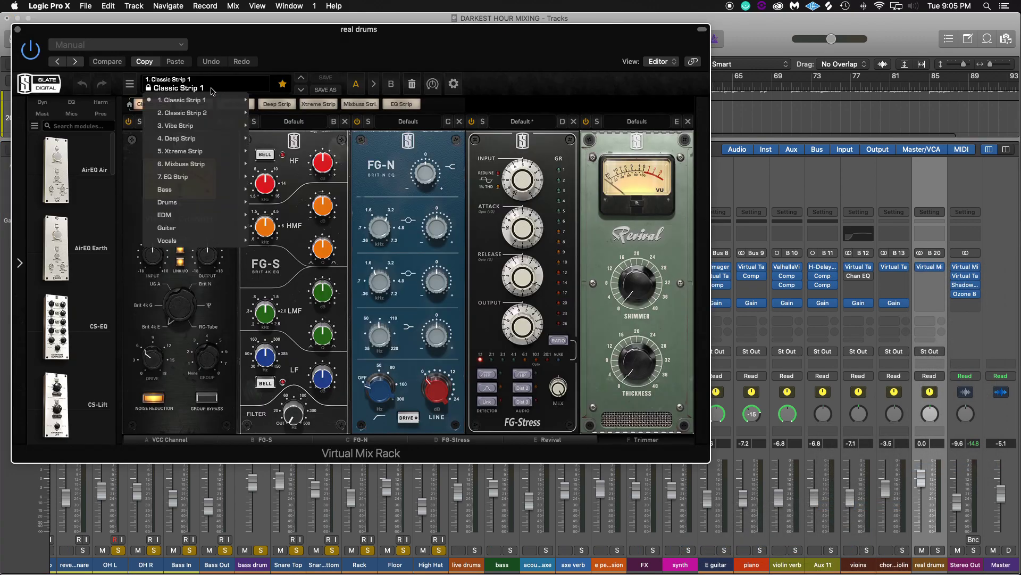
pyautogui.moveTo(212, 203)
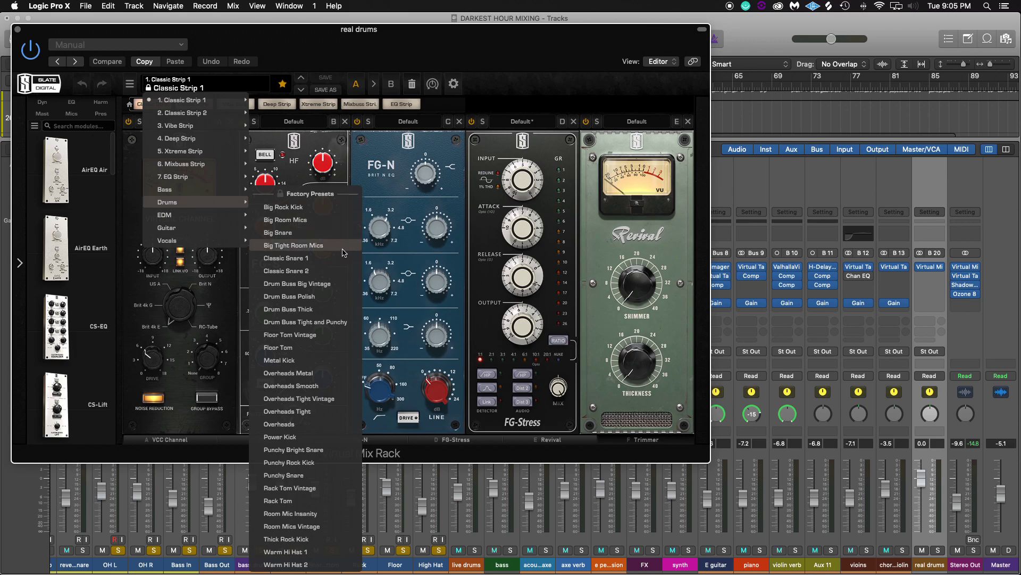
pyautogui.click(313, 309)
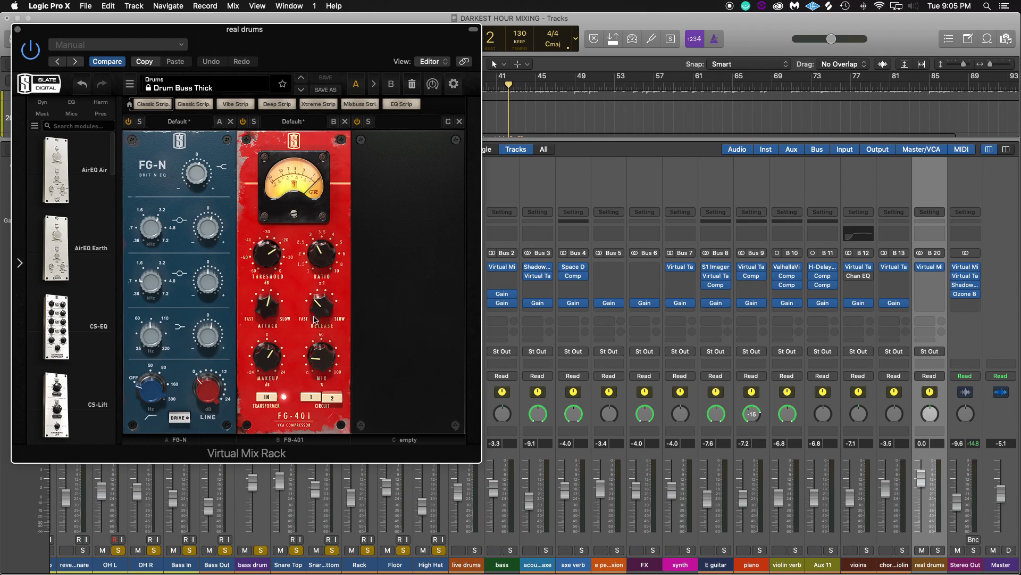
pyautogui.moveTo(314, 320); pyautogui.dragTo(314, 307)
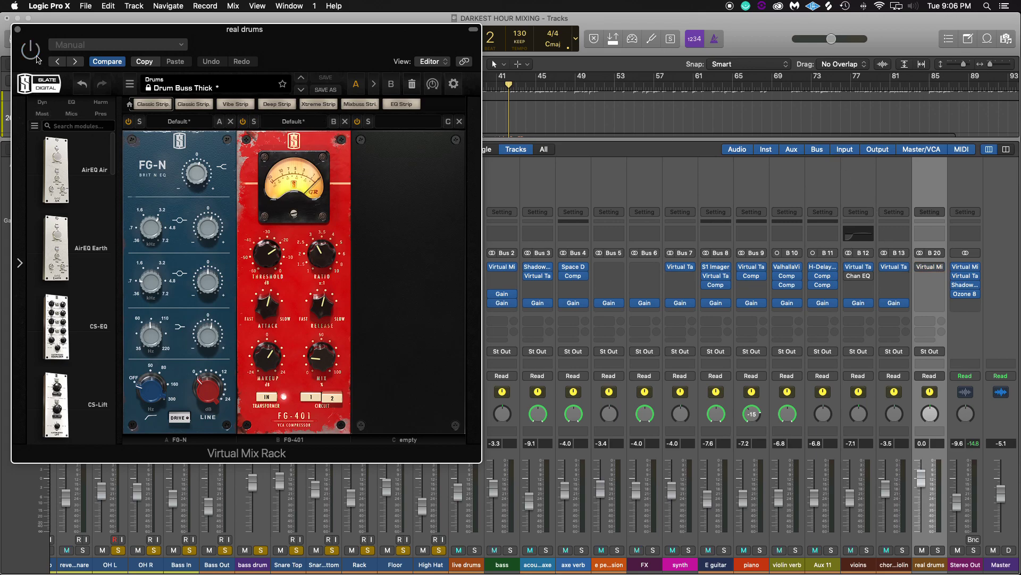
pyautogui.press('space')
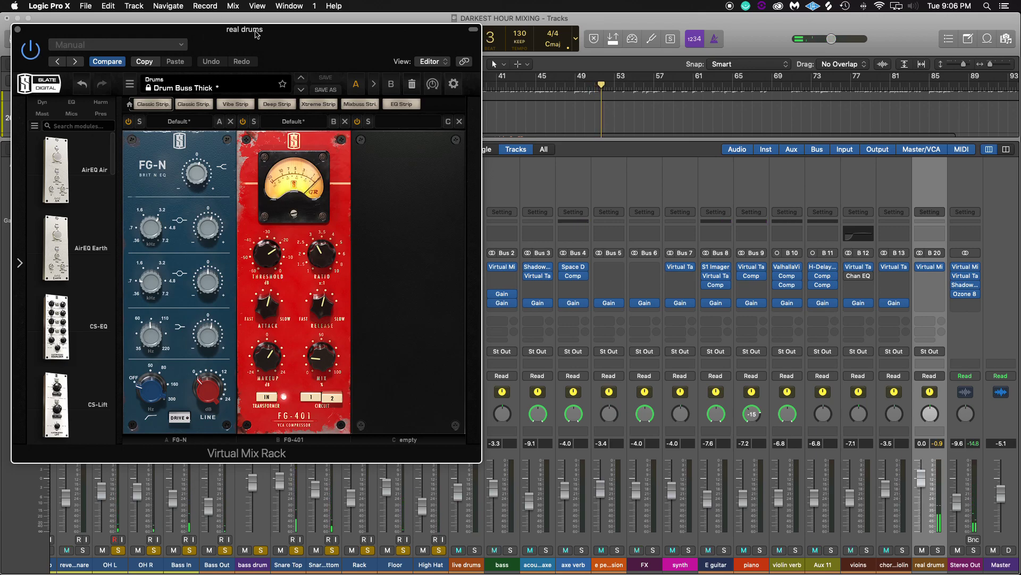
# Step: Return the playhead to bar 44 and load the Drum Buss Tight and Punchy preset
pyautogui.click(527, 84)
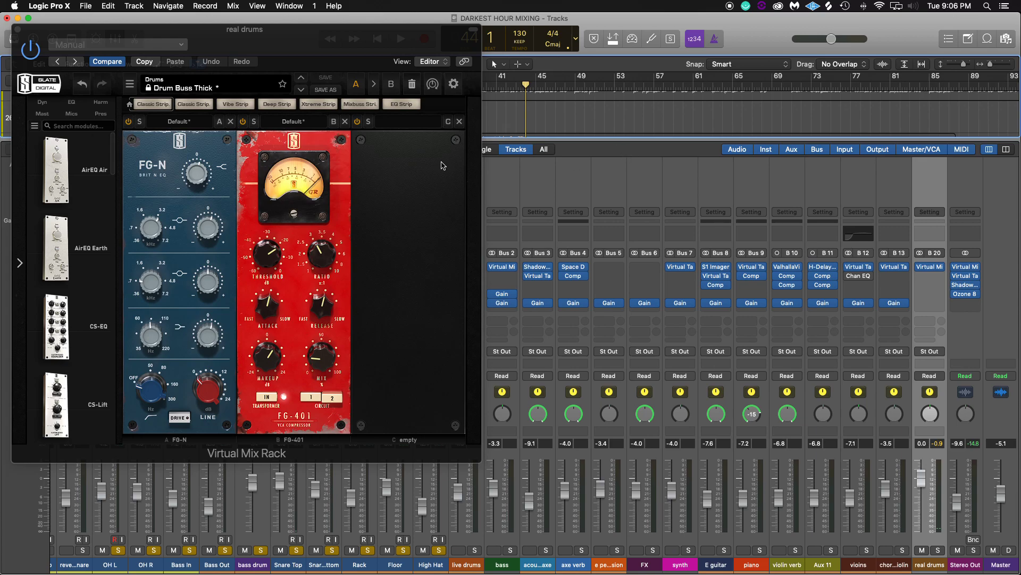
pyautogui.click(181, 87)
pyautogui.moveTo(176, 202)
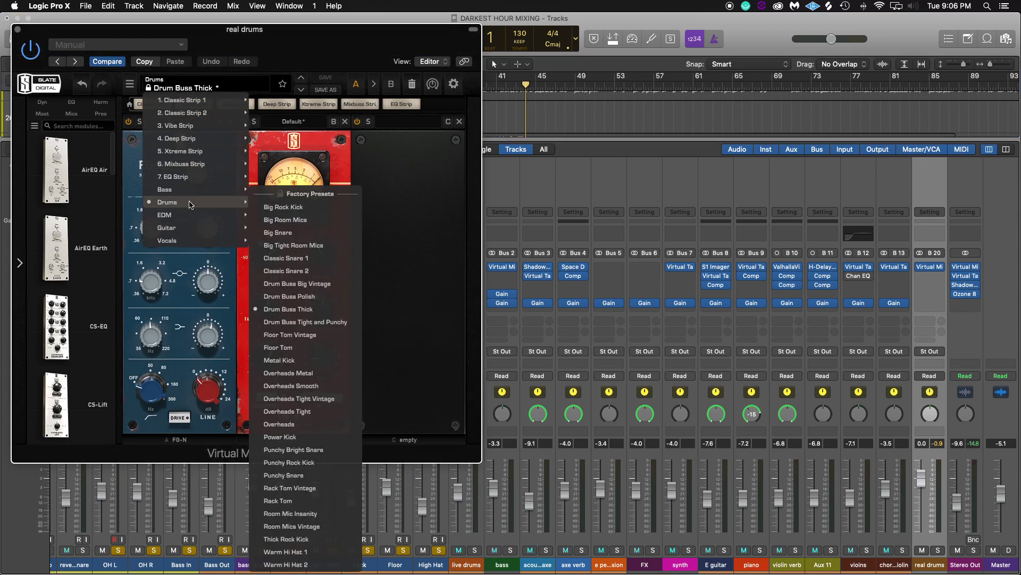
pyautogui.click(317, 323)
# Step: Cycle playback over bars 44 to 53 and lower the FG-401 compressor's threshold
pyautogui.moveTo(525, 80); pyautogui.dragTo(614, 75)
pyautogui.press('space')
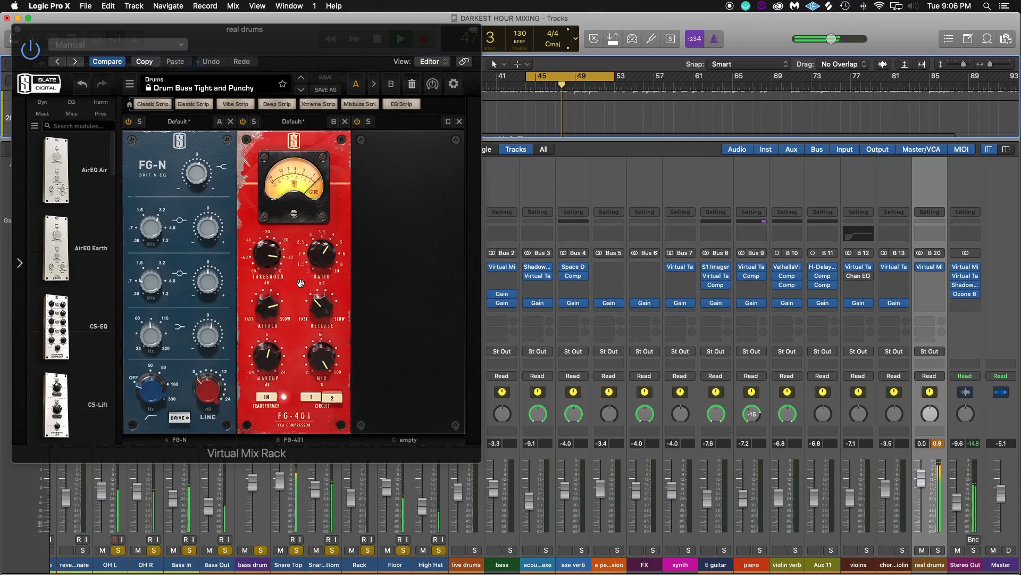
pyautogui.moveTo(280, 266); pyautogui.dragTo(270, 282)
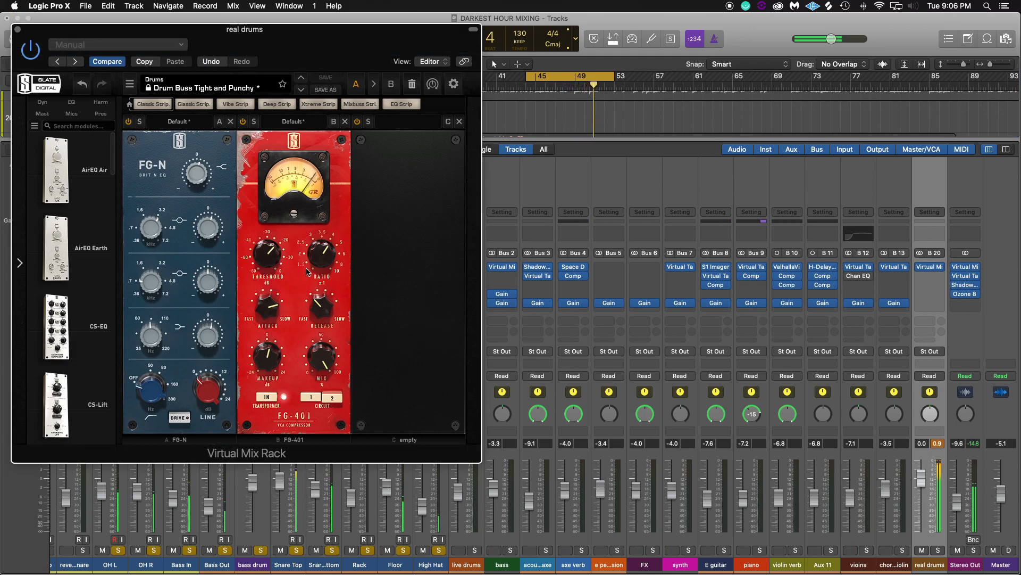
# Step: Audition the Drum Buss Big Vintage preset on the real drums channel
pyautogui.click(202, 88)
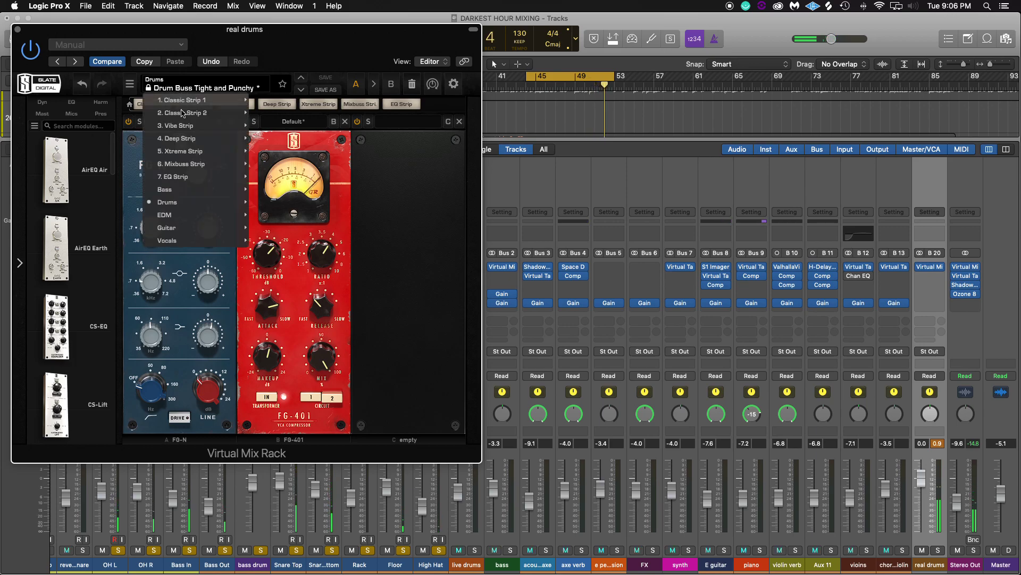
pyautogui.moveTo(224, 206)
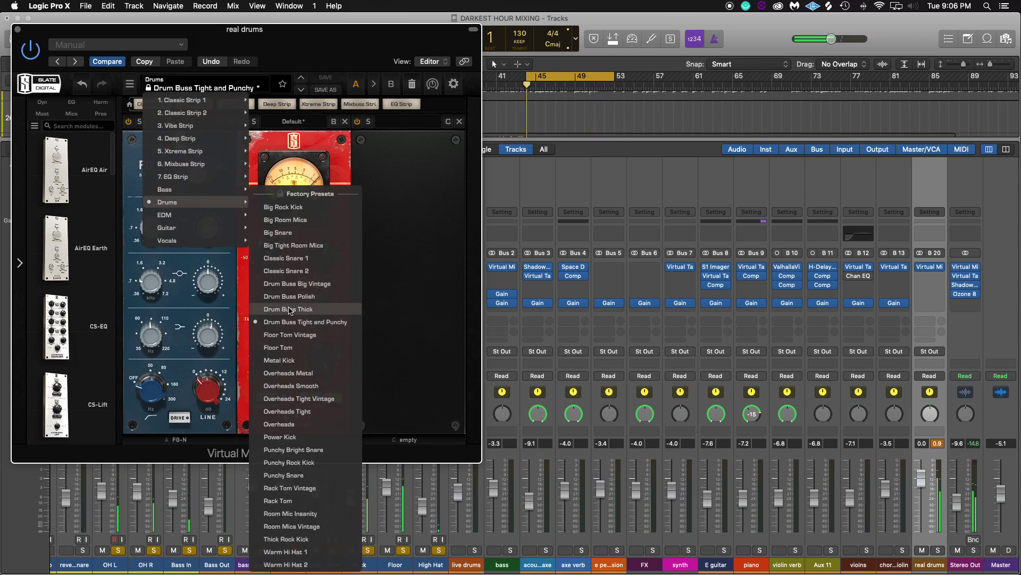
pyautogui.click(295, 285)
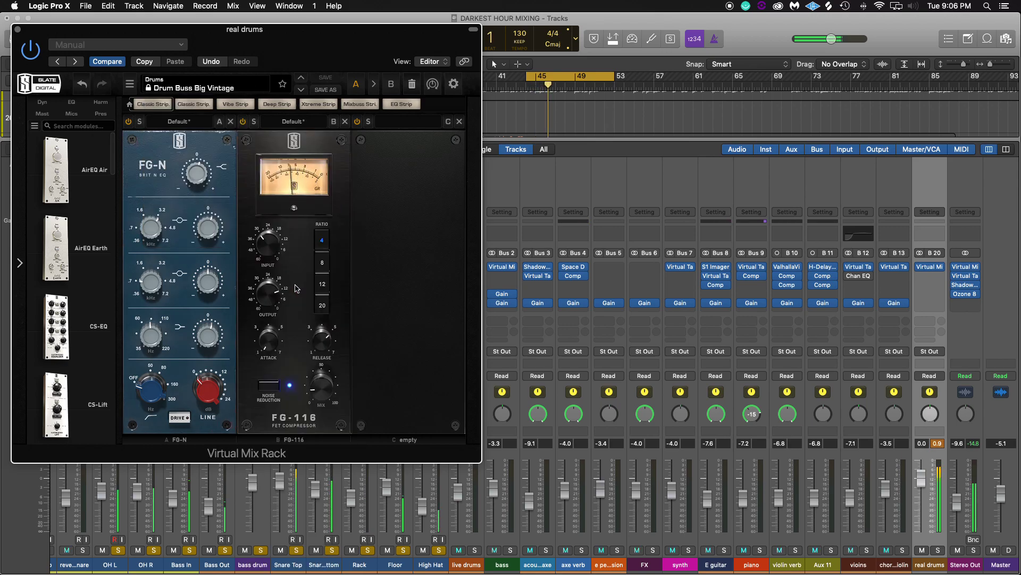
# Step: Load the Drum Buss Thick preset again on real drums and close the Virtual Mix Rack window
pyautogui.click(181, 105)
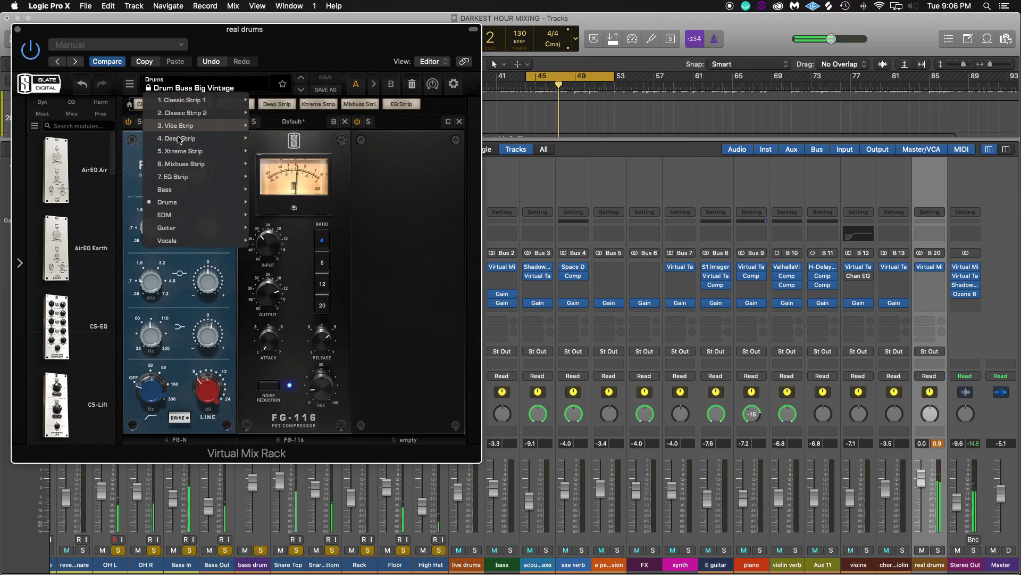
pyautogui.moveTo(175, 202)
pyautogui.click(305, 309)
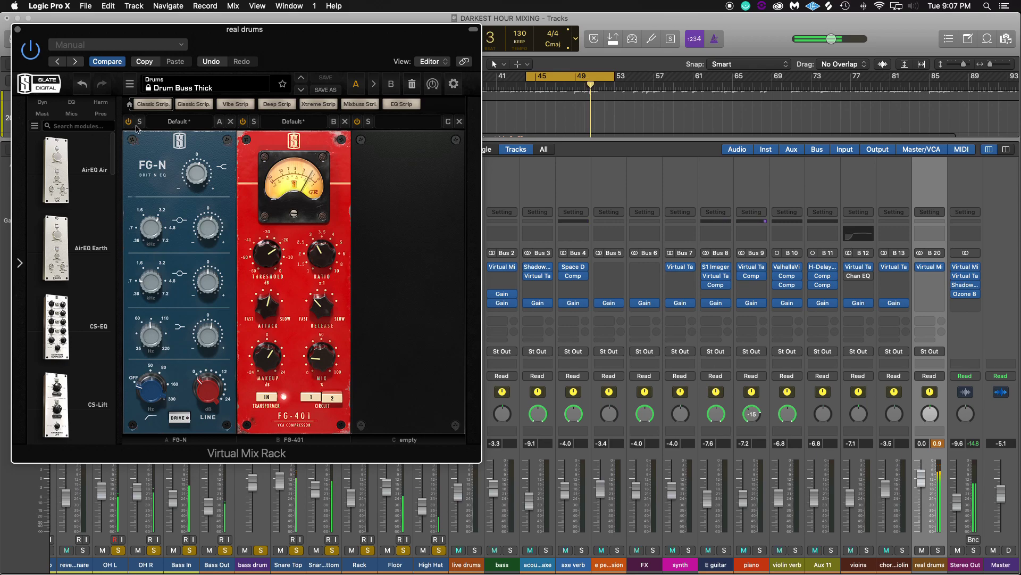
pyautogui.click(17, 29)
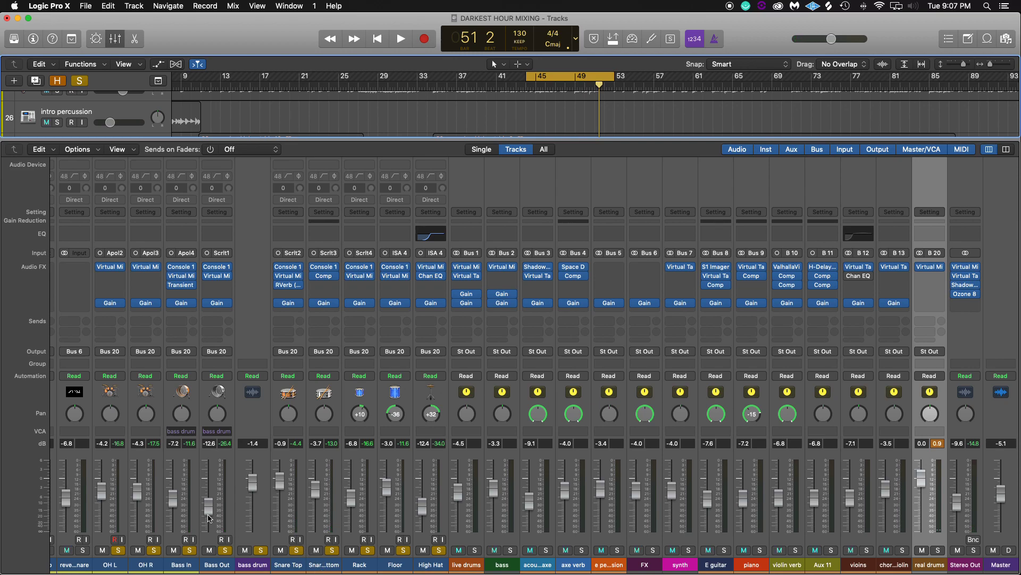
# Step: Lower Bass In to -8.4 dB, Bass Out to -13.2 dB and the bass drum VCA to -1.7 dB, and audition the result
pyautogui.moveTo(174, 504); pyautogui.dragTo(209, 510)
pyautogui.moveTo(252, 481); pyautogui.dragTo(251, 482)
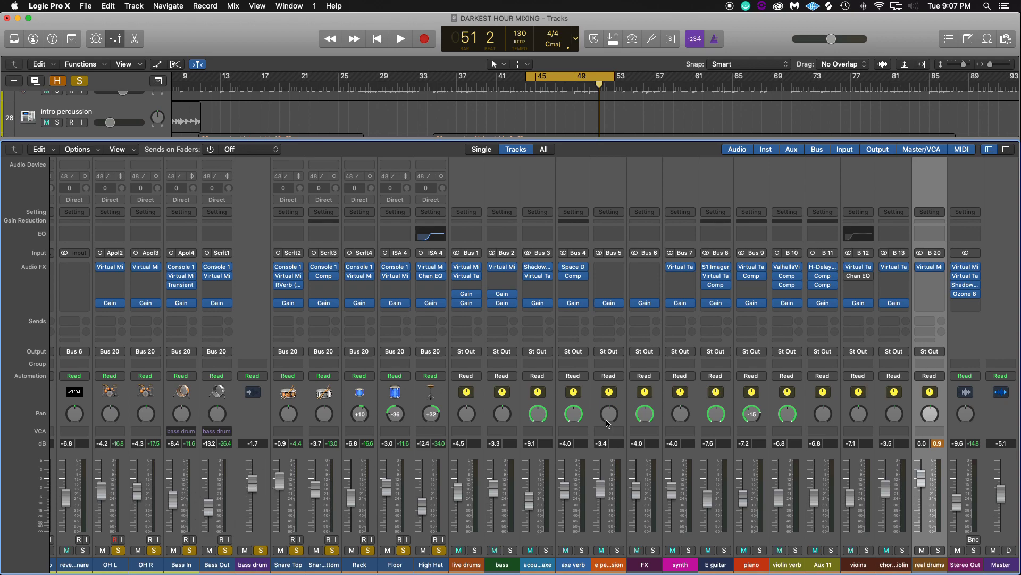
pyautogui.press('space')
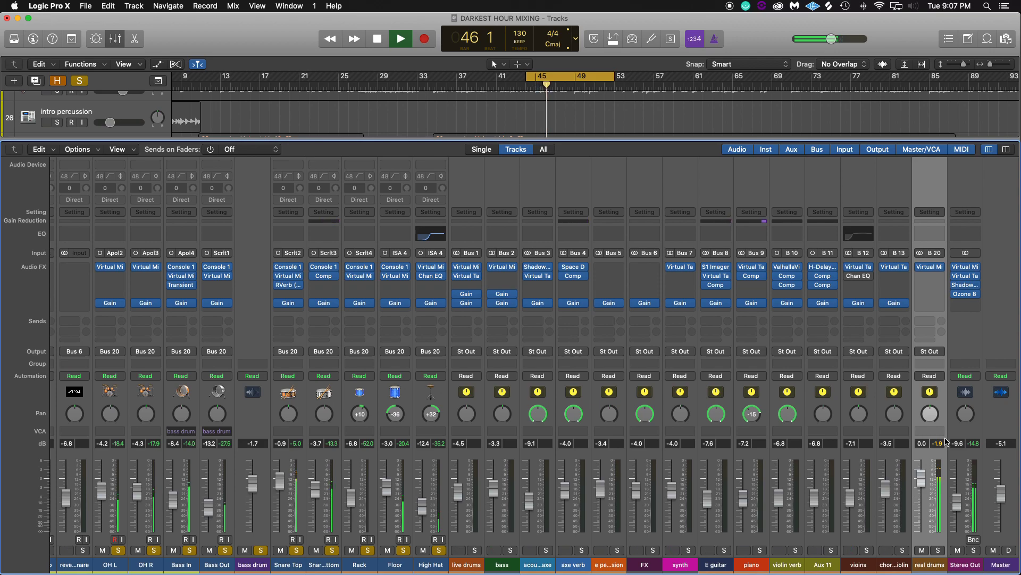
pyautogui.press('space')
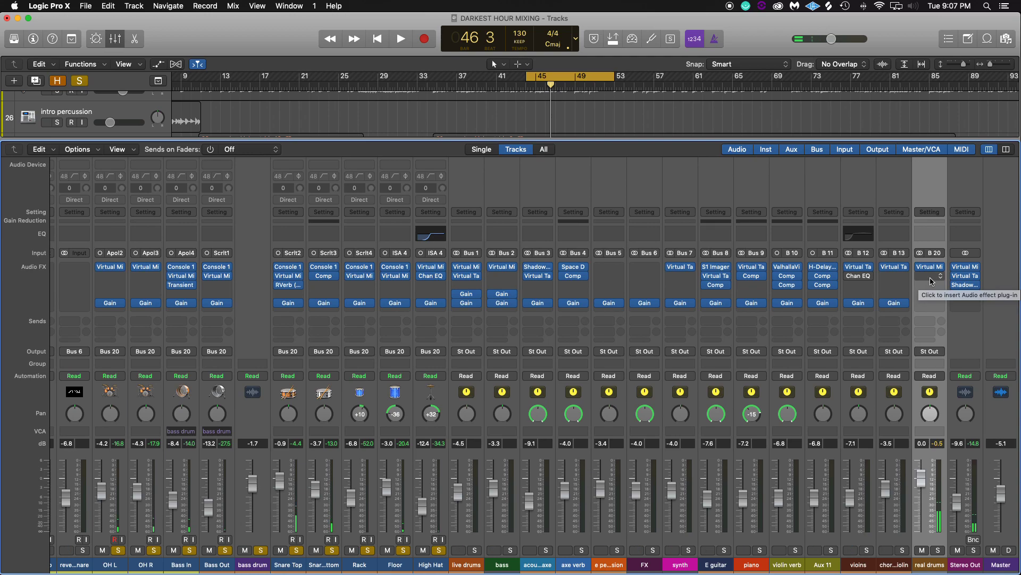
# Step: Insert the Waves Kramer Tape (s) plug-in in the second effect slot of the real drums channel
pyautogui.click(932, 282)
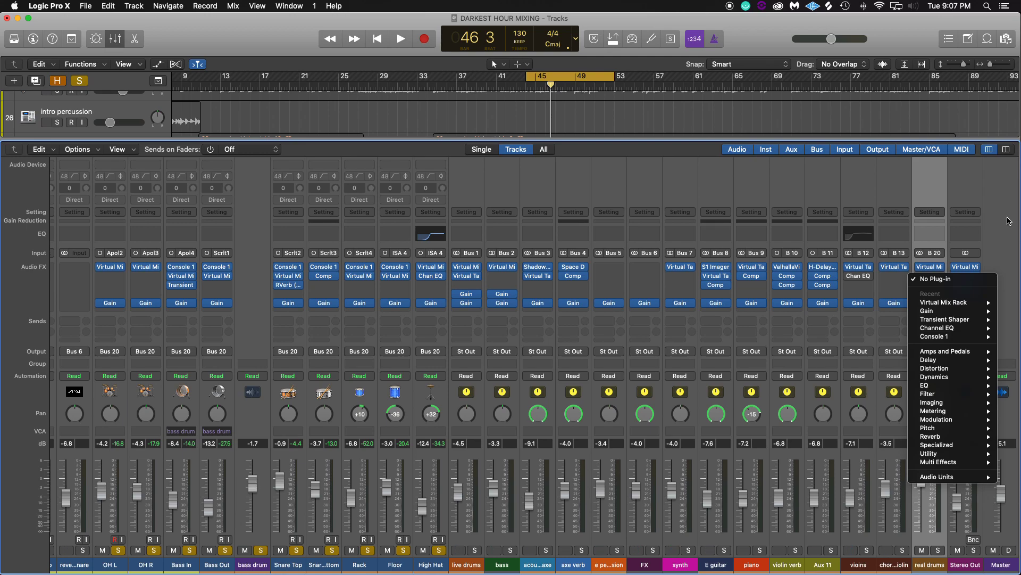
pyautogui.click(991, 258)
pyautogui.click(937, 277)
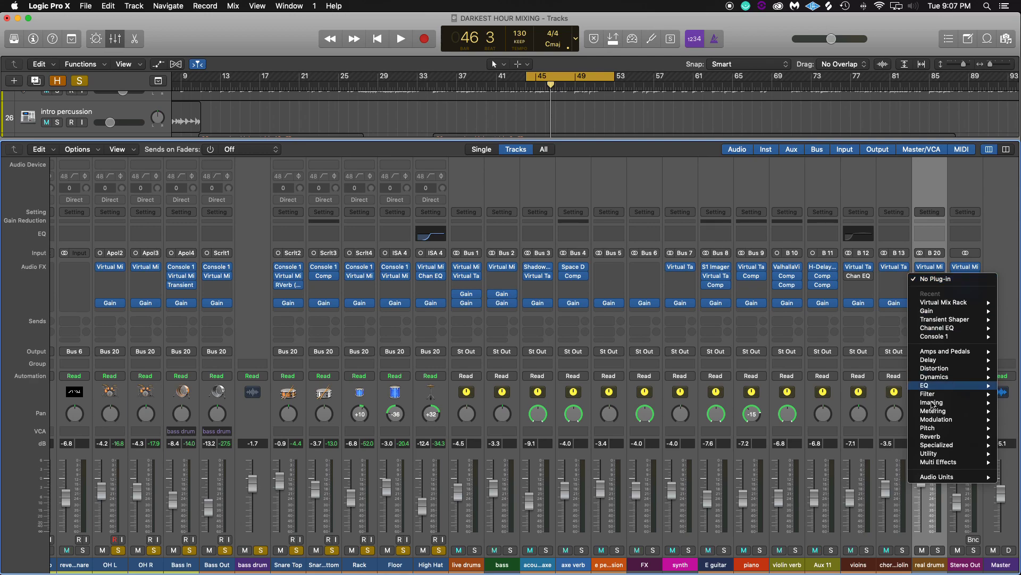
pyautogui.moveTo(941, 477)
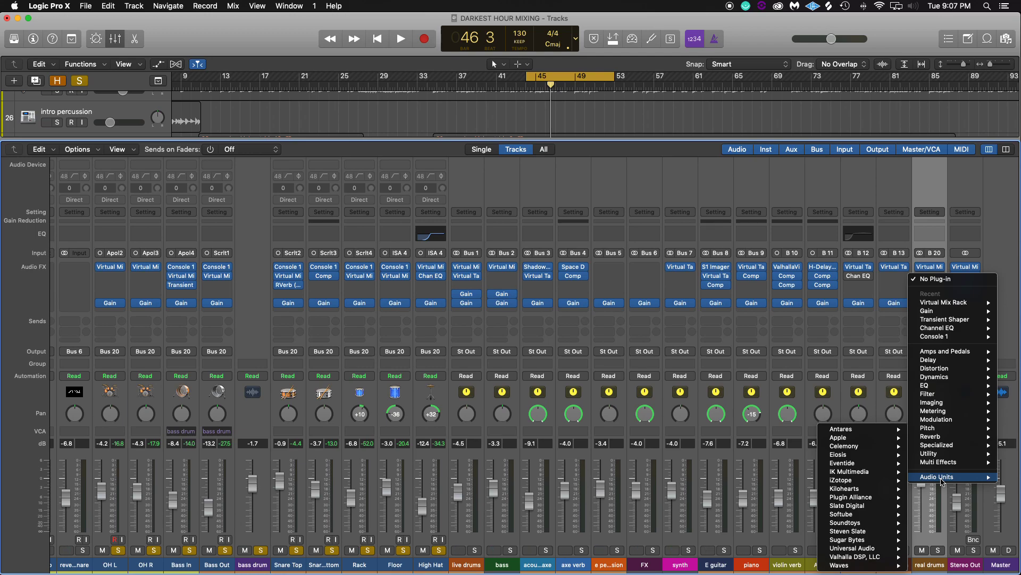
pyautogui.moveTo(851, 565)
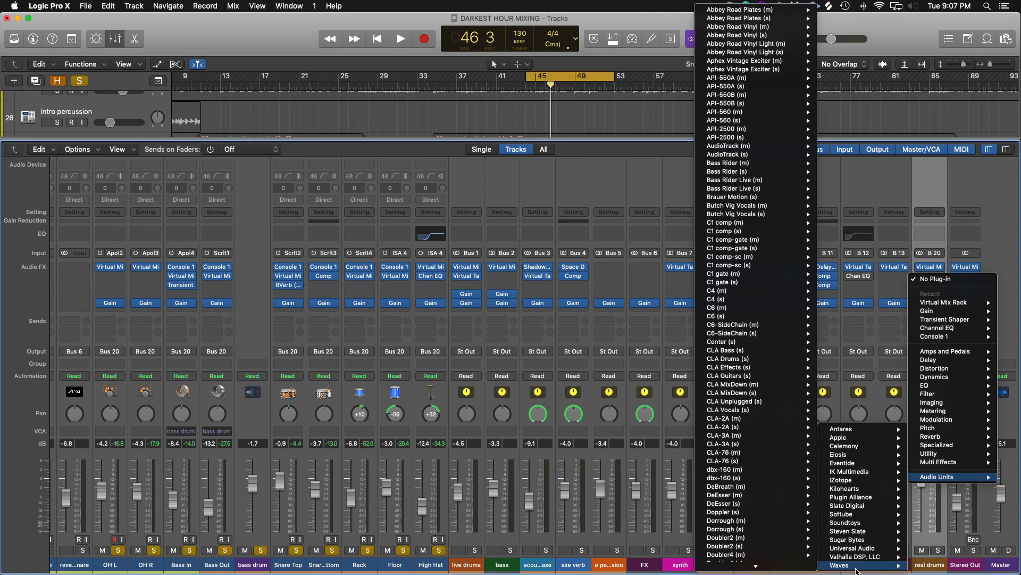
pyautogui.scroll(-5, 787, 567)
pyautogui.scroll(-5, 787, 566)
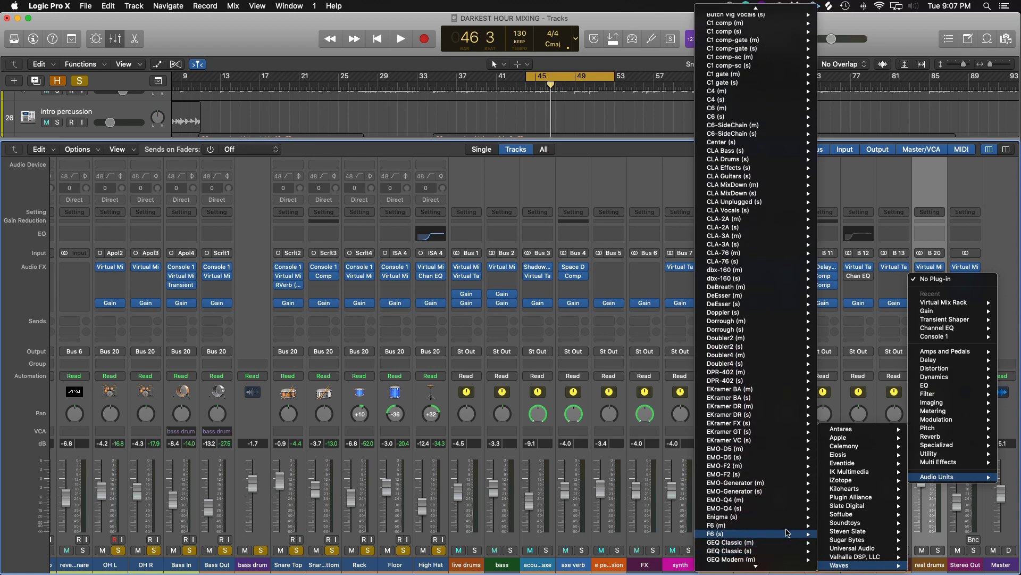
pyautogui.scroll(-15, 782, 553)
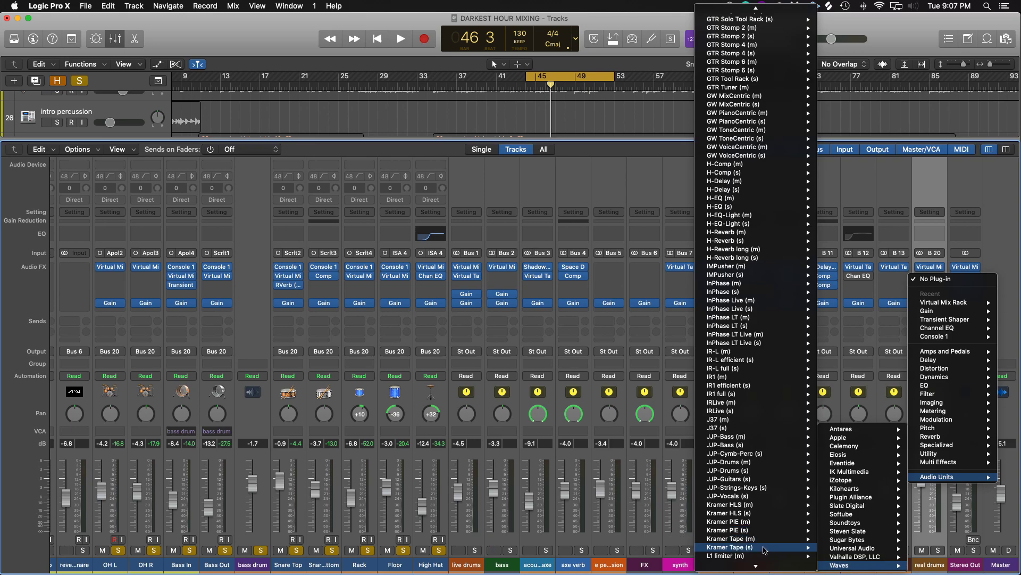
pyautogui.click(708, 547)
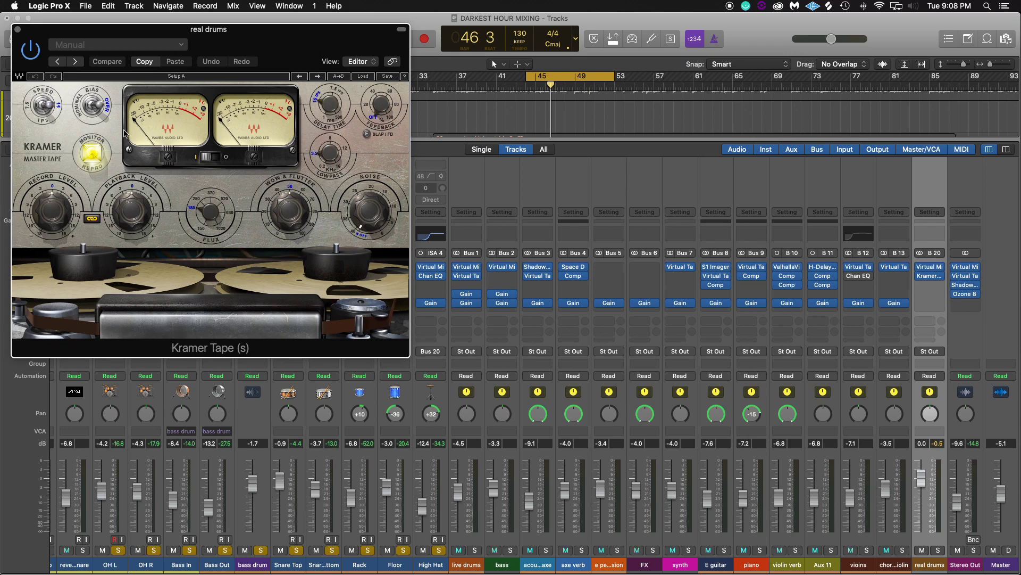
# Step: Browse the Kramer Tape factory presets, audition the tape effect on the drums and close its window
pyautogui.click(115, 44)
pyautogui.moveTo(124, 248)
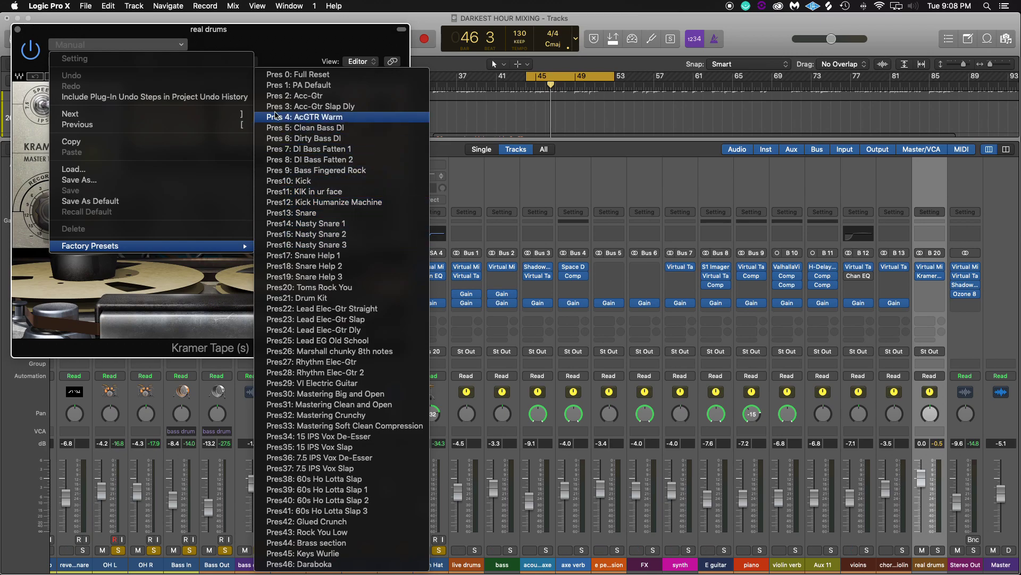
pyautogui.click(286, 54)
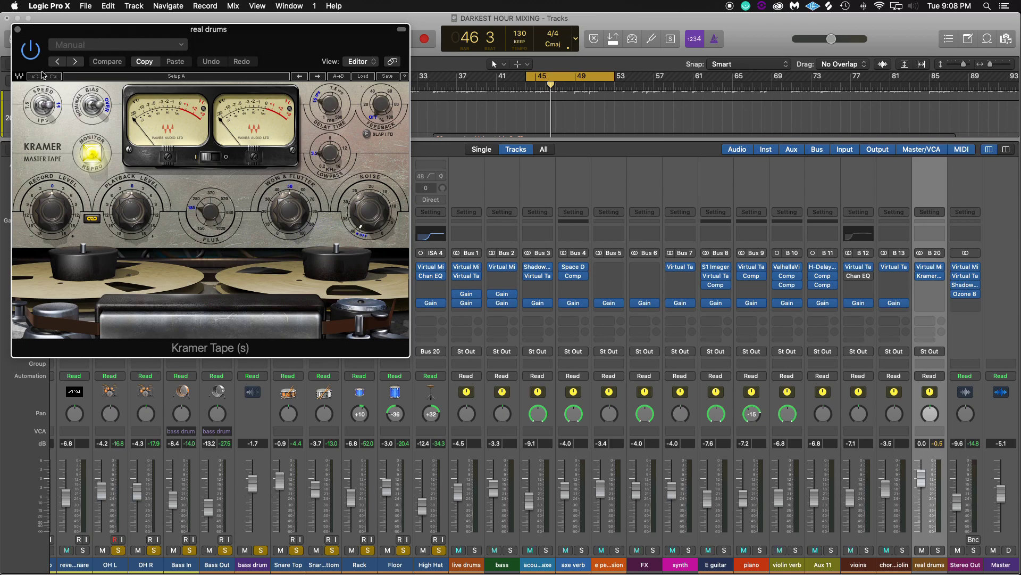
pyautogui.press('space')
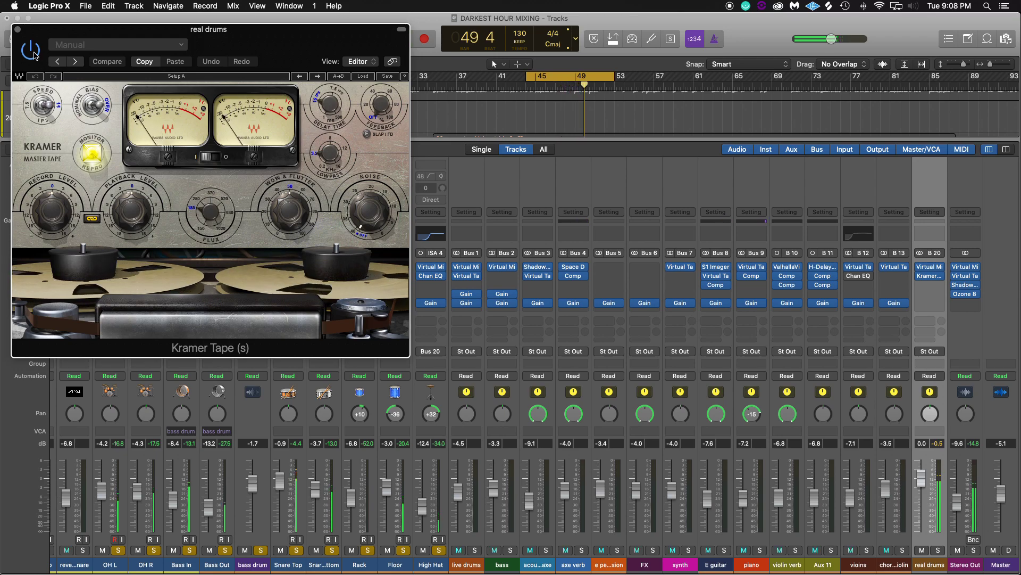
pyautogui.press('space')
pyautogui.click(17, 30)
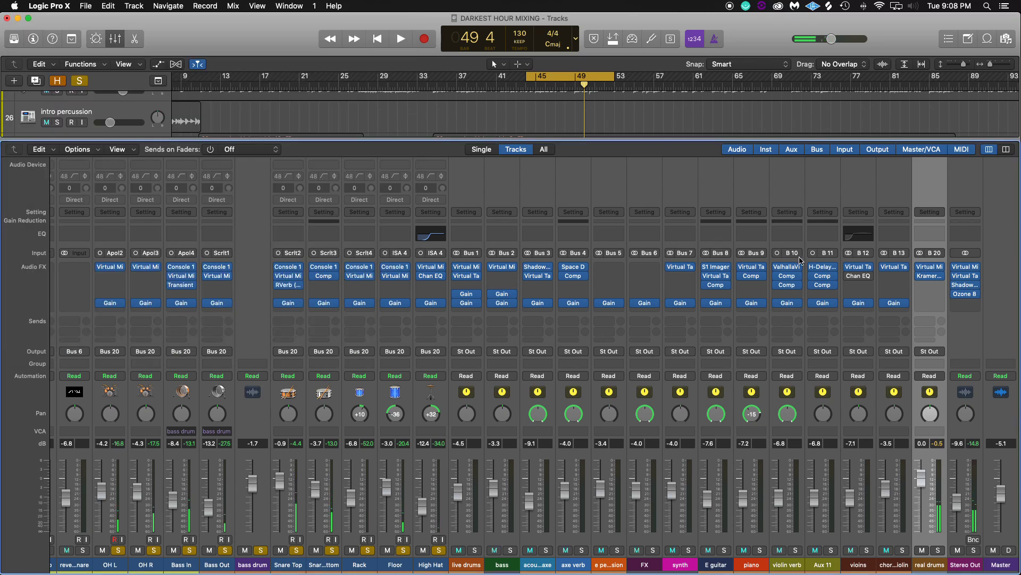
# Step: Replace Kramer Tape on the real drums channel with the stereo Slate Digital Virtual Tape Machines plug-in
pyautogui.click(941, 276)
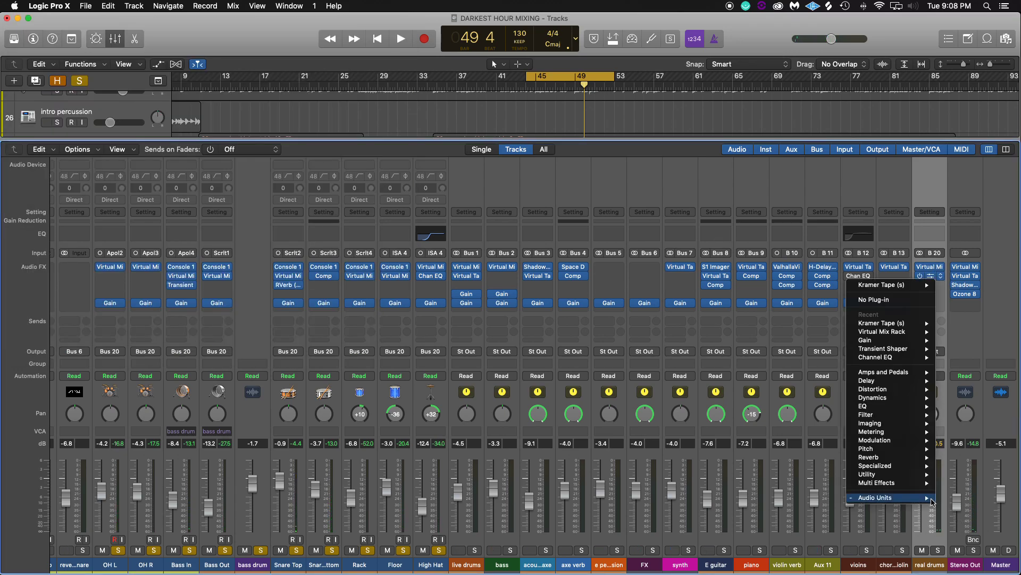
pyautogui.moveTo(929, 500)
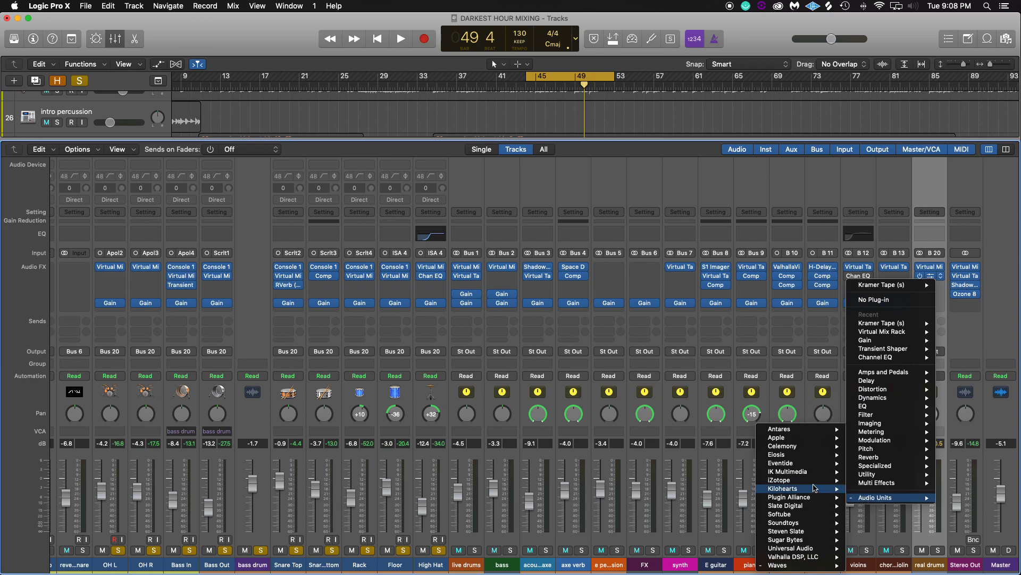
pyautogui.moveTo(784, 482)
pyautogui.moveTo(718, 561)
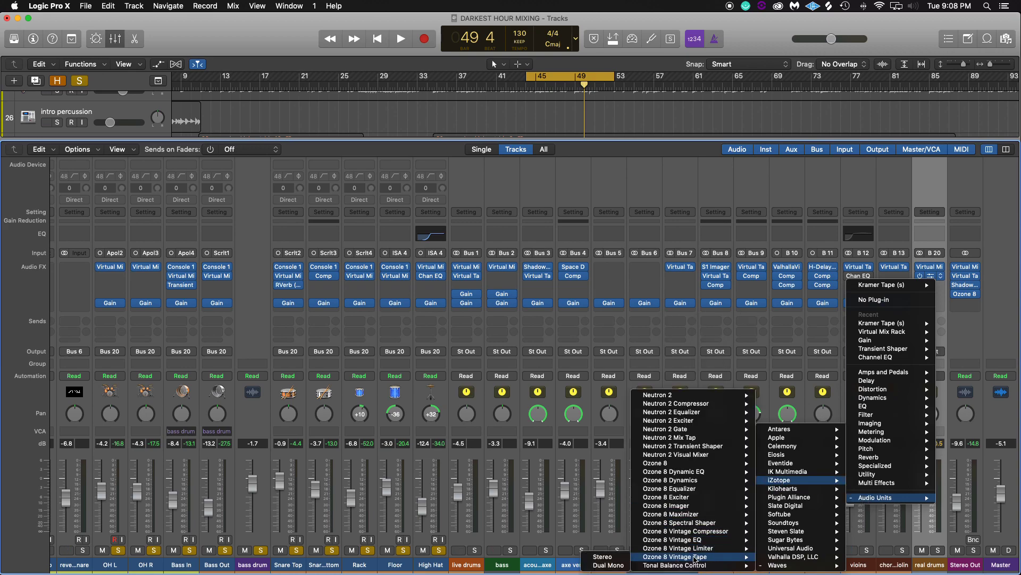
pyautogui.moveTo(816, 512)
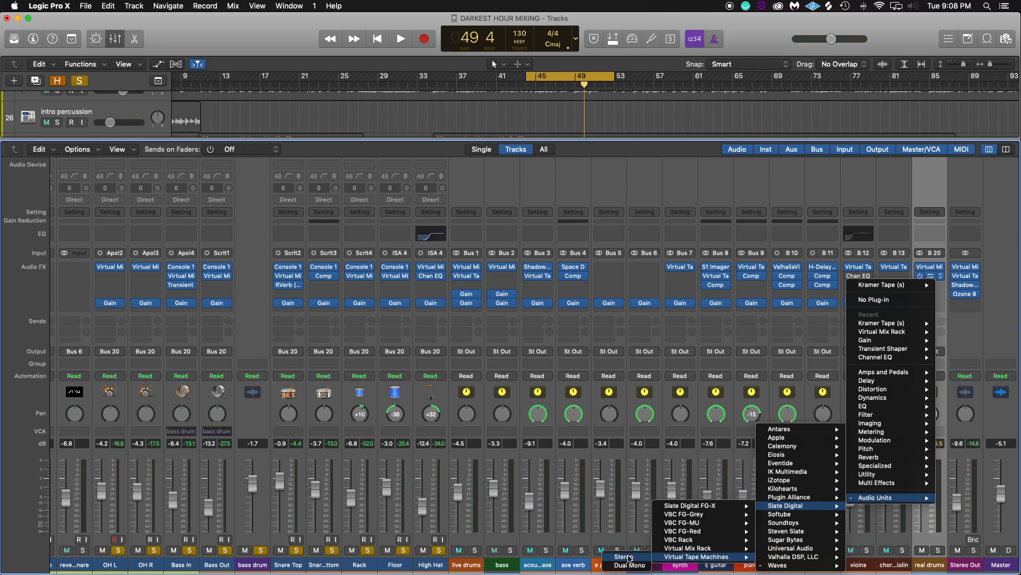
pyautogui.click(630, 558)
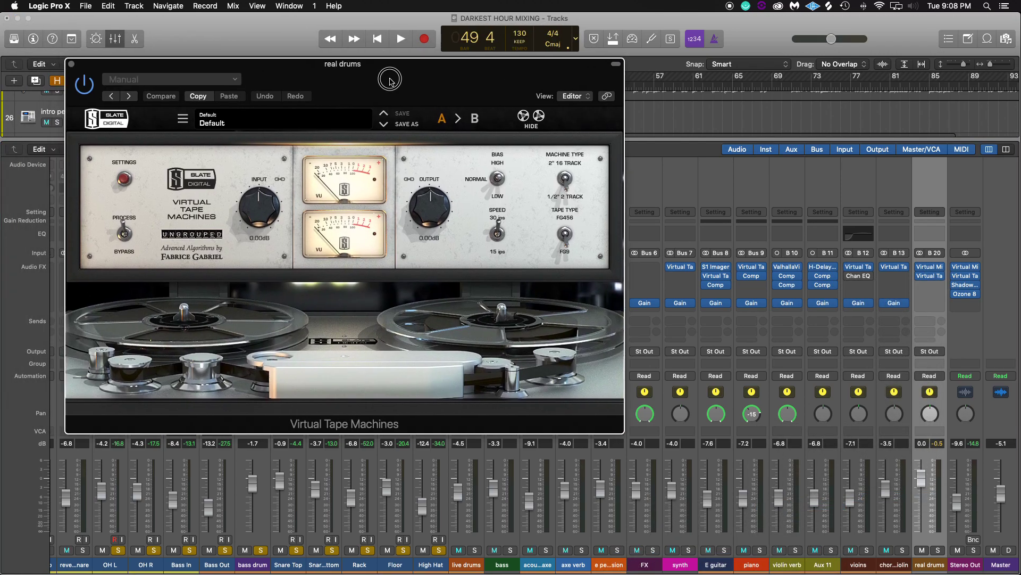
# Step: Set the Virtual Tape Machines input to +2.59 dB and output to -2.59 dB during playback, and close the plug-in window
pyautogui.press('space')
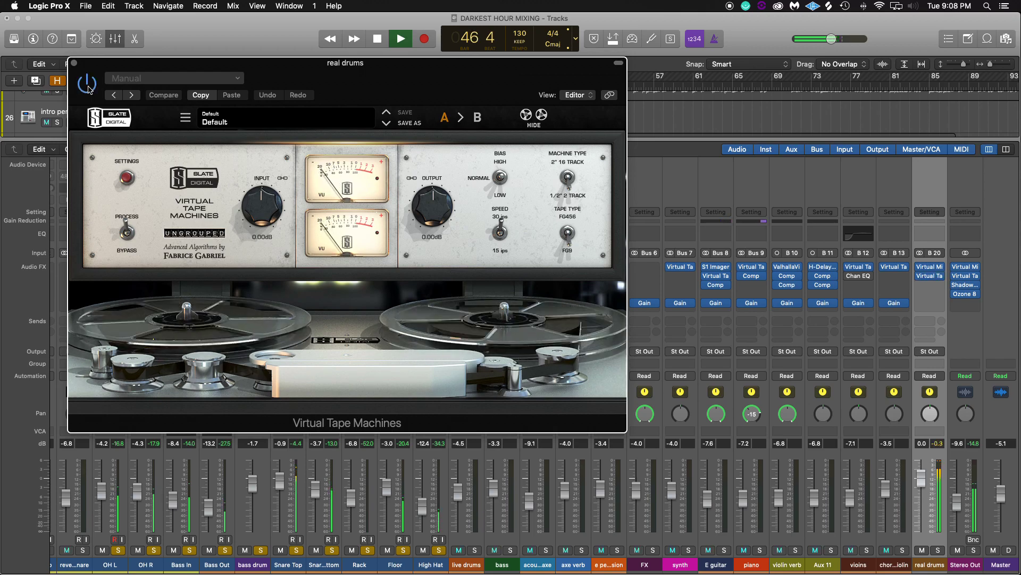
pyautogui.moveTo(242, 208); pyautogui.dragTo(244, 189)
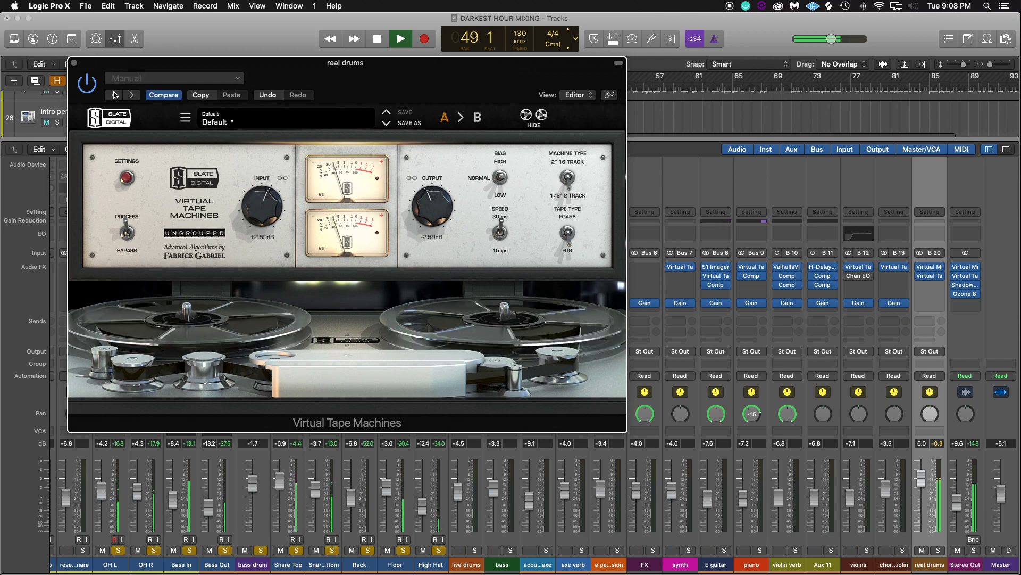
pyautogui.click(85, 88)
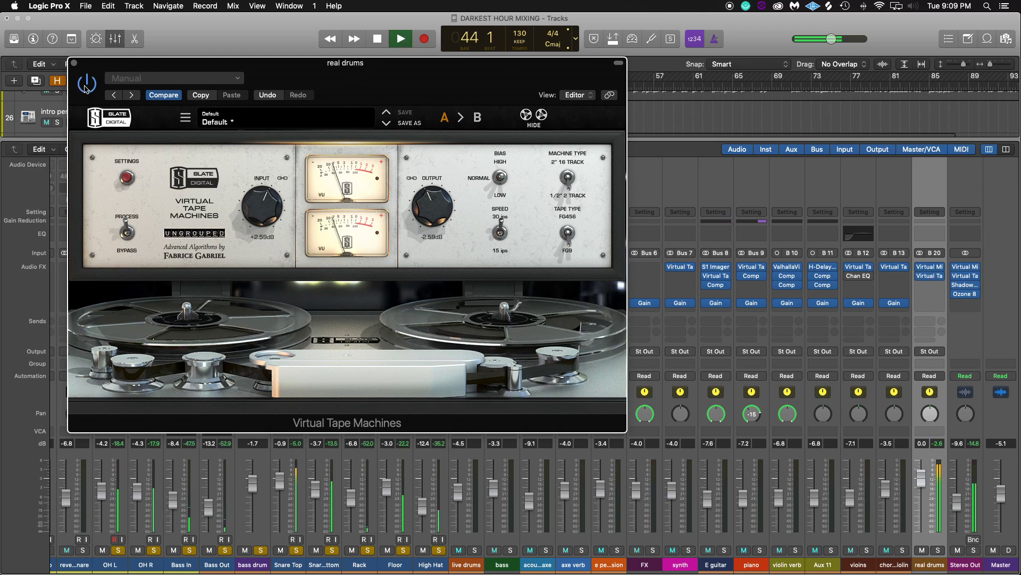
pyautogui.press('space')
pyautogui.click(74, 62)
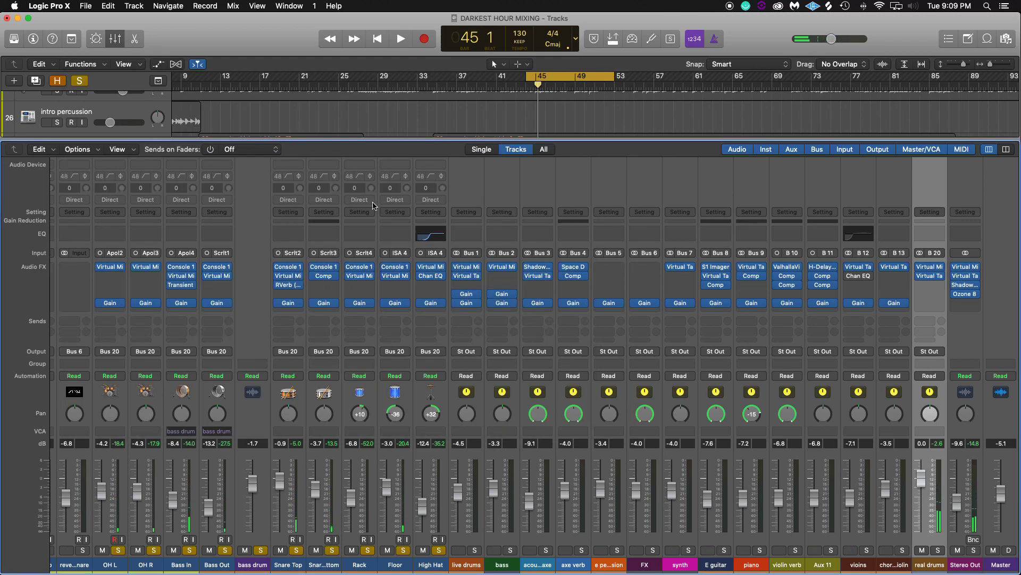
# Step: Set the cycle range to the tom section at bars 27 to 31 and start playback
pyautogui.press('e')
pyautogui.hscroll(-1, 429, 98)
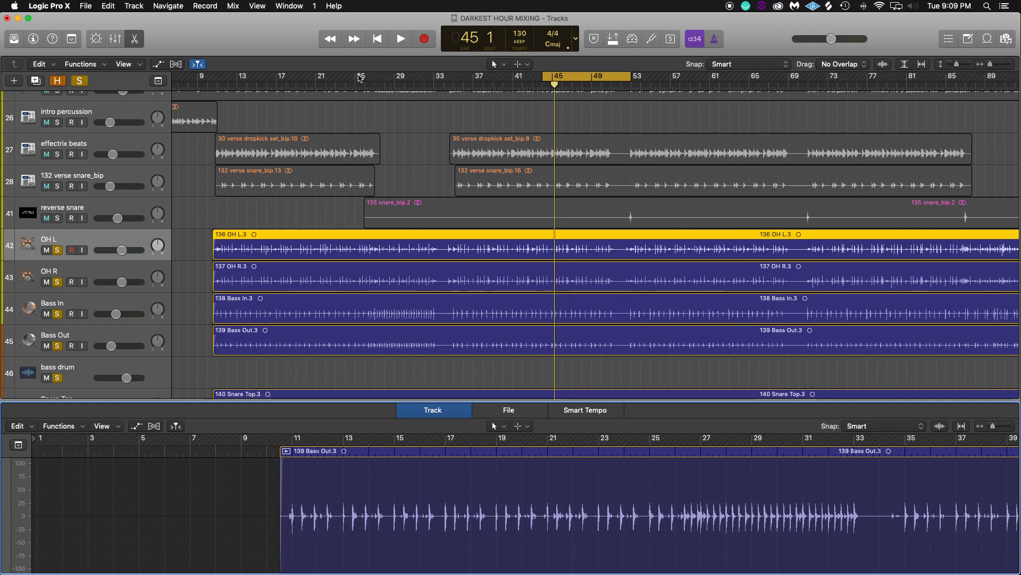
pyautogui.moveTo(375, 78); pyautogui.dragTo(401, 80)
pyautogui.press('space')
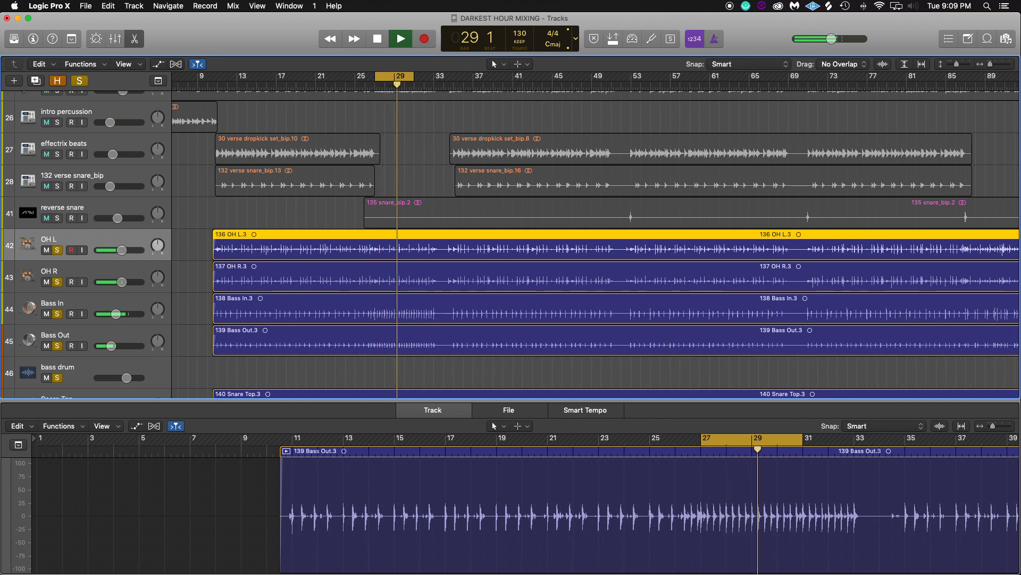
# Step: Raise the Rack channel to -4.3 dB and the Floor channel to -2.2 dB in the mixer, and audition the toms
pyautogui.press('x')
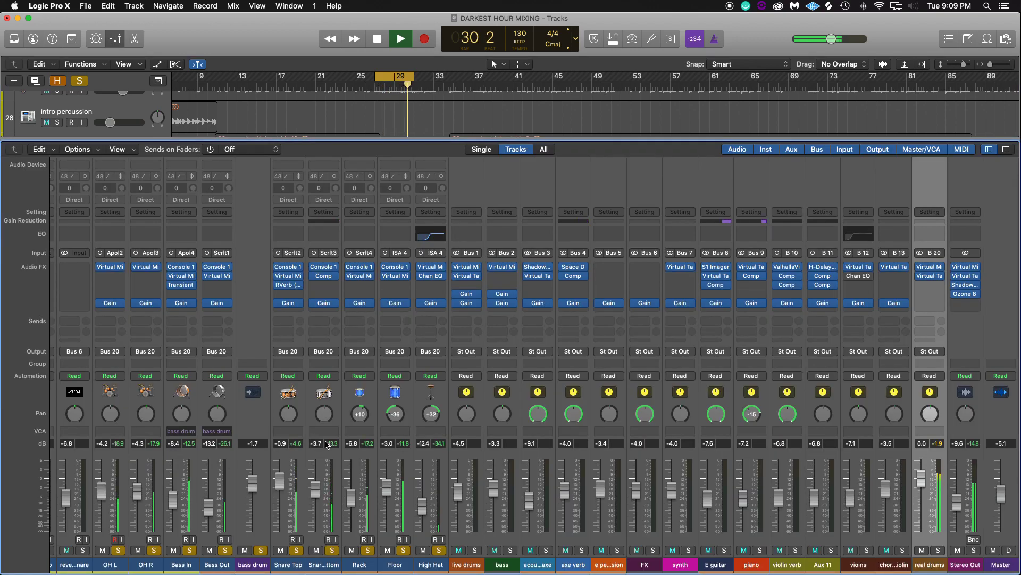
pyautogui.moveTo(352, 498)
pyautogui.mouseDown()
pyautogui.moveTo(392, 487)
pyautogui.moveTo(351, 493)
pyautogui.mouseUp()
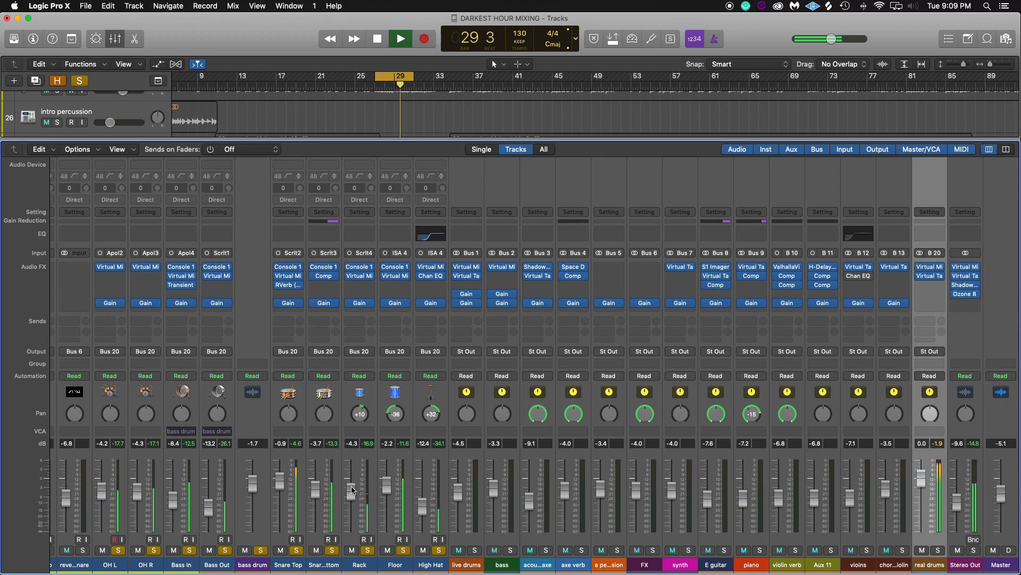
pyautogui.press('space')
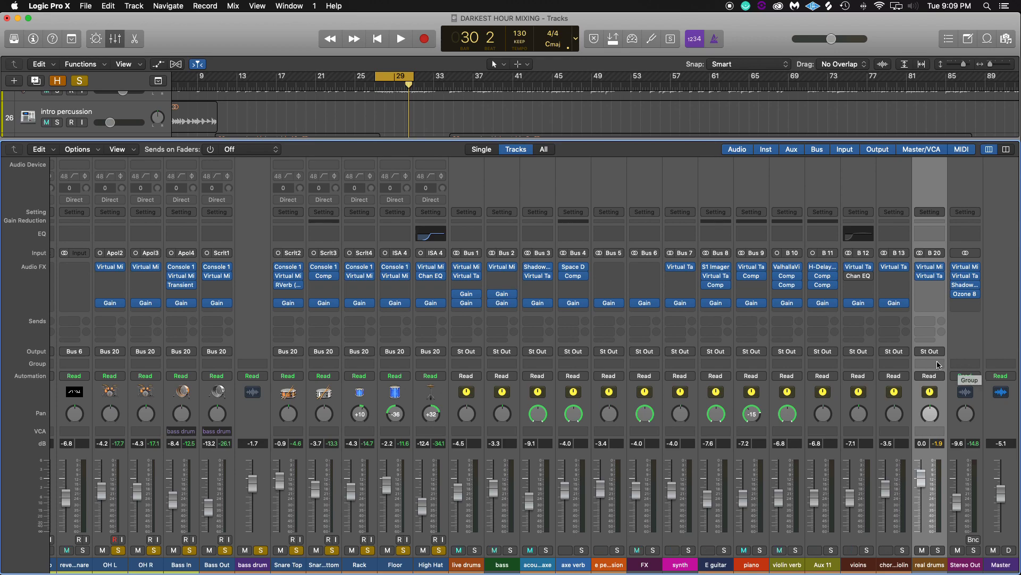
pyautogui.press('space')
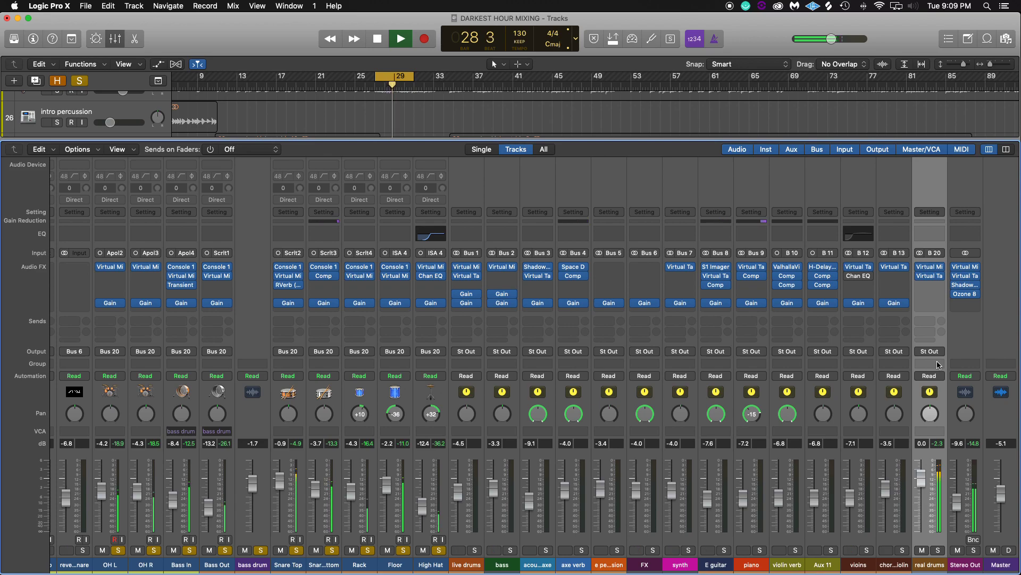
pyautogui.press('space')
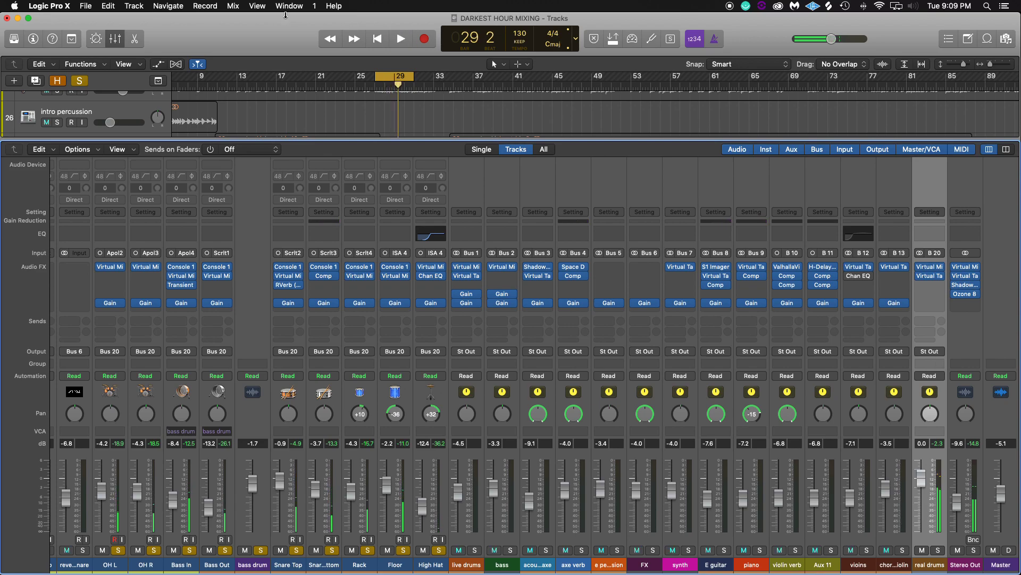
# Step: Turn off solo and play the full mix with the cycle range running from bar 35 to bar 52 beat 4
pyautogui.click(80, 81)
pyautogui.moveTo(388, 75); pyautogui.dragTo(626, 76)
pyautogui.press('space')
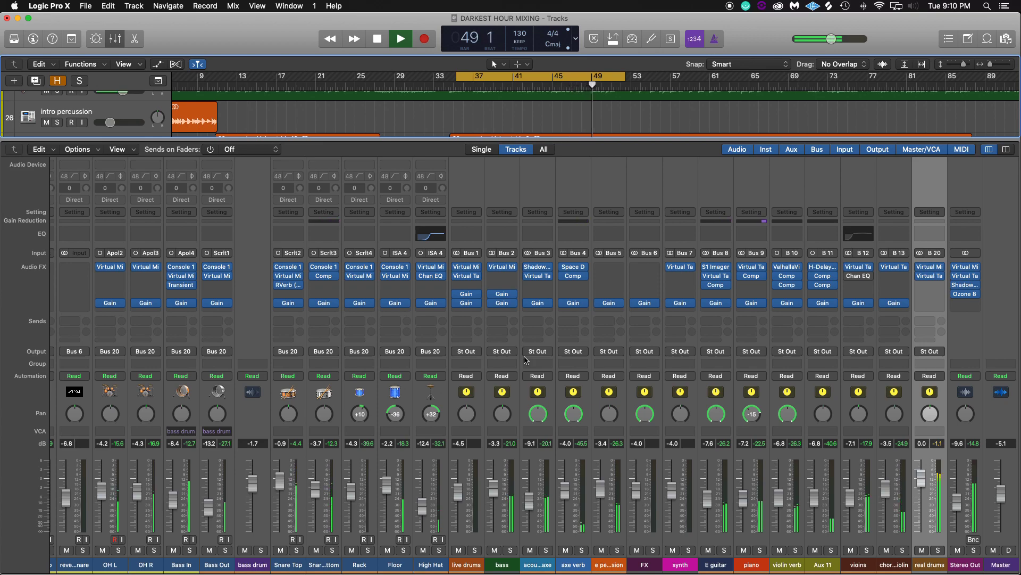
pyautogui.moveTo(628, 85); pyautogui.dragTo(632, 84)
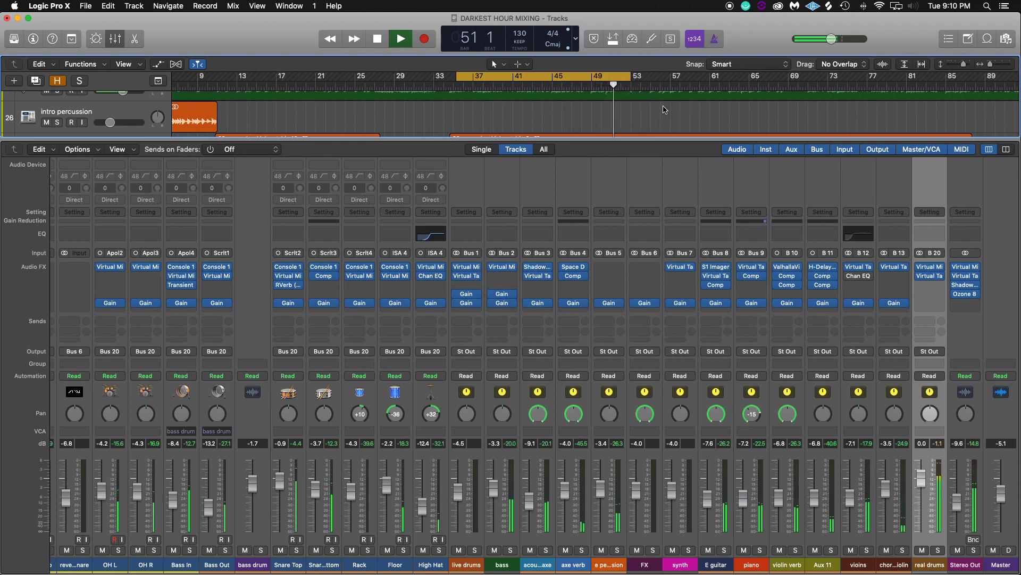
pyautogui.press('space')
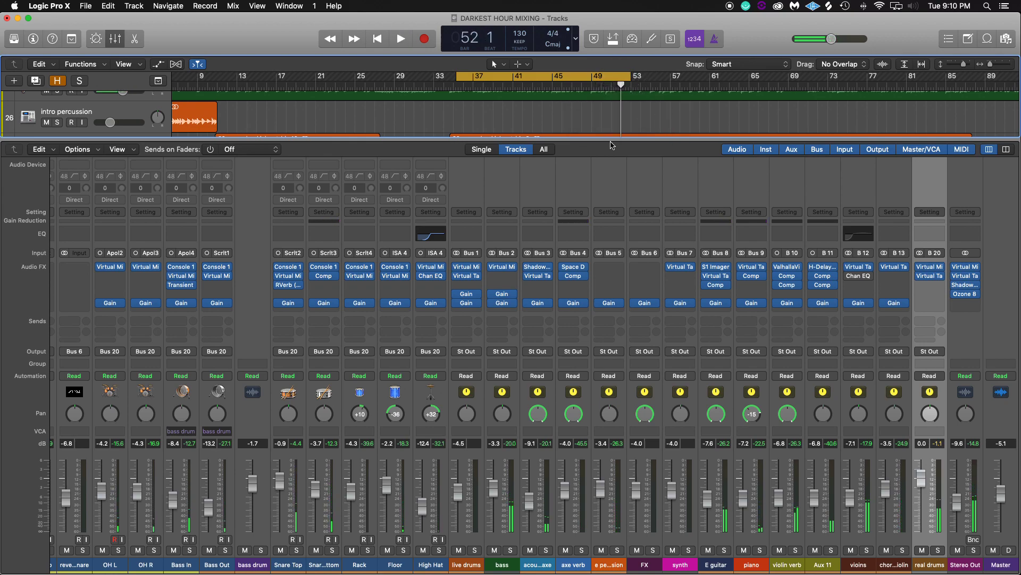
# Step: Move the cycle range to start at bar 28, audition the full mix from there and close the mixer
pyautogui.moveTo(468, 76); pyautogui.dragTo(406, 82)
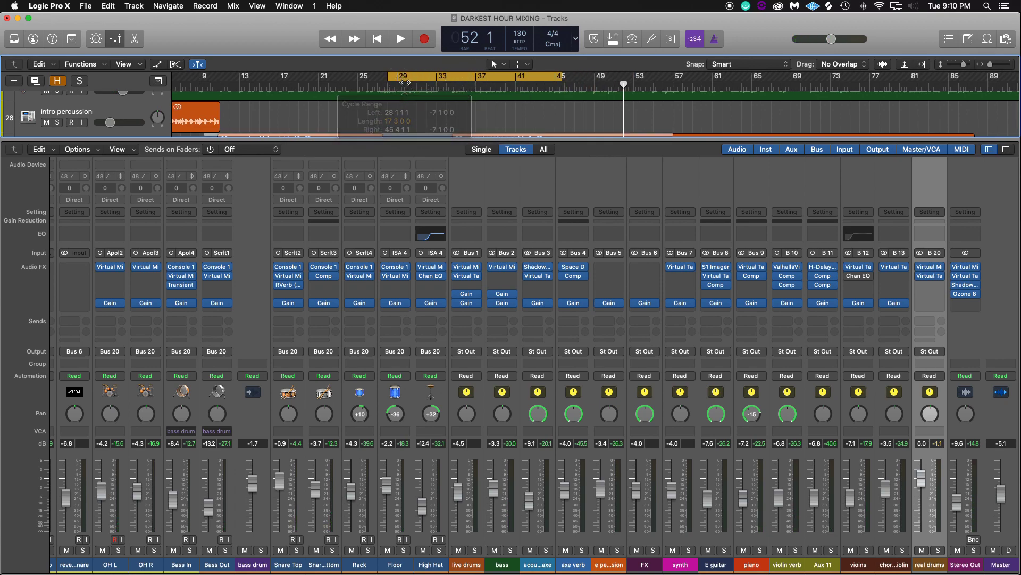
pyautogui.press('space')
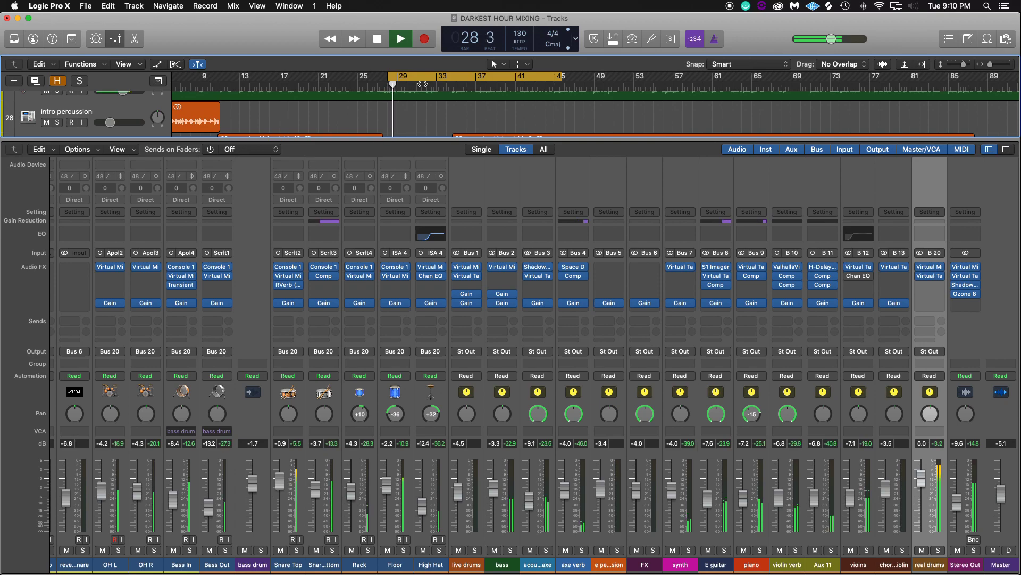
pyautogui.scroll(-1, 813, 415)
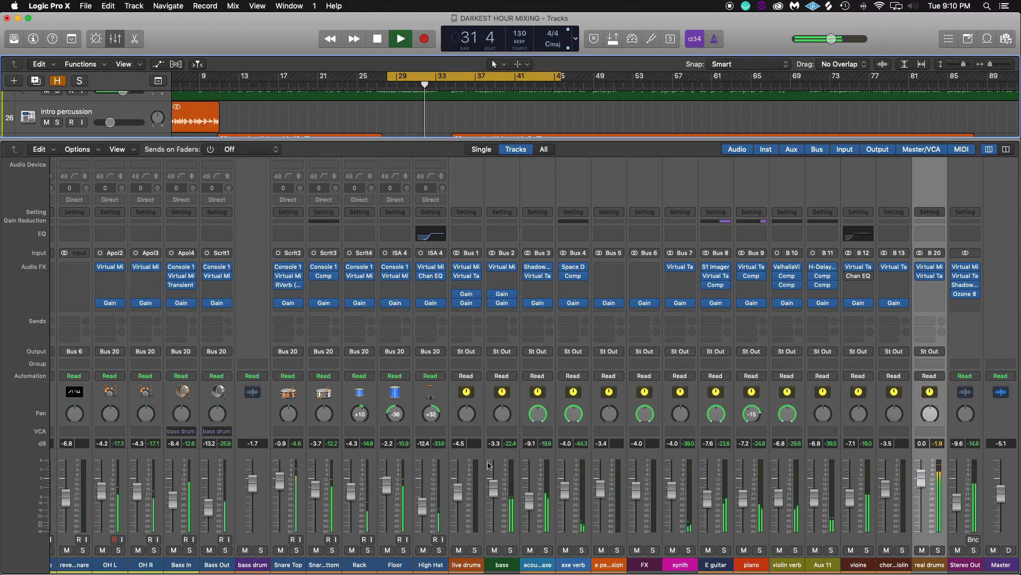
pyautogui.hscroll(-1, 424, 481)
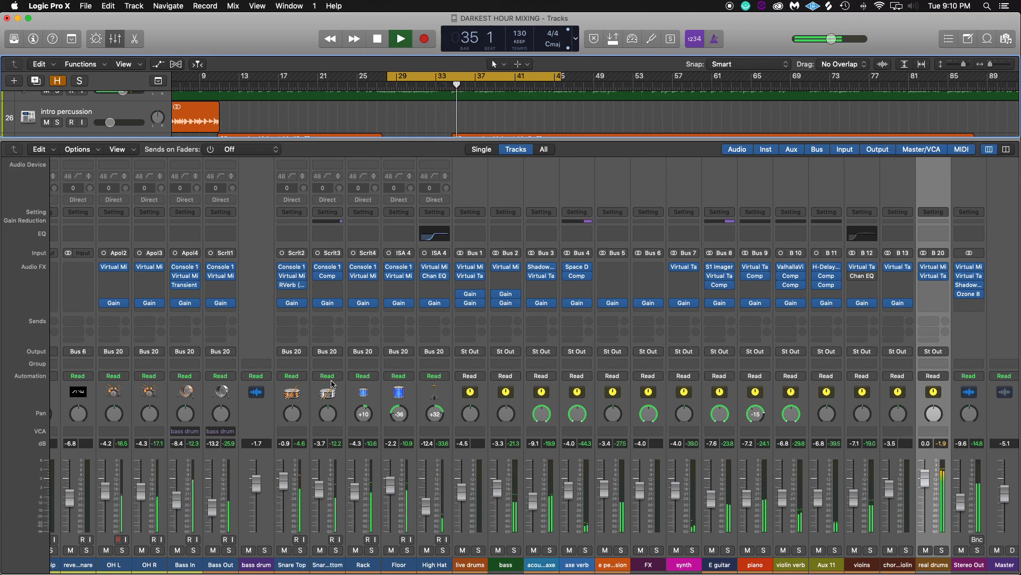
pyautogui.press('space')
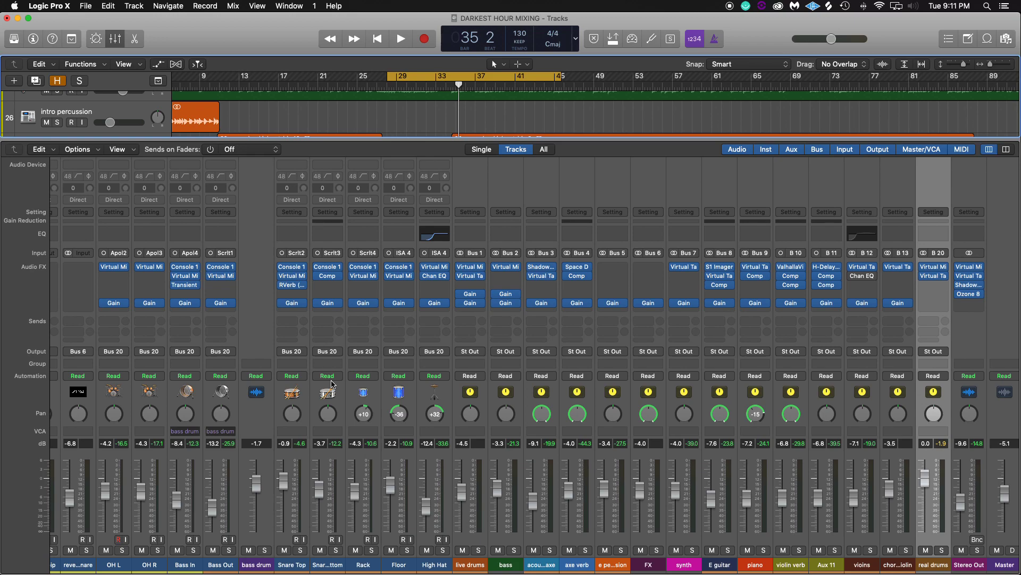
pyautogui.press('x')
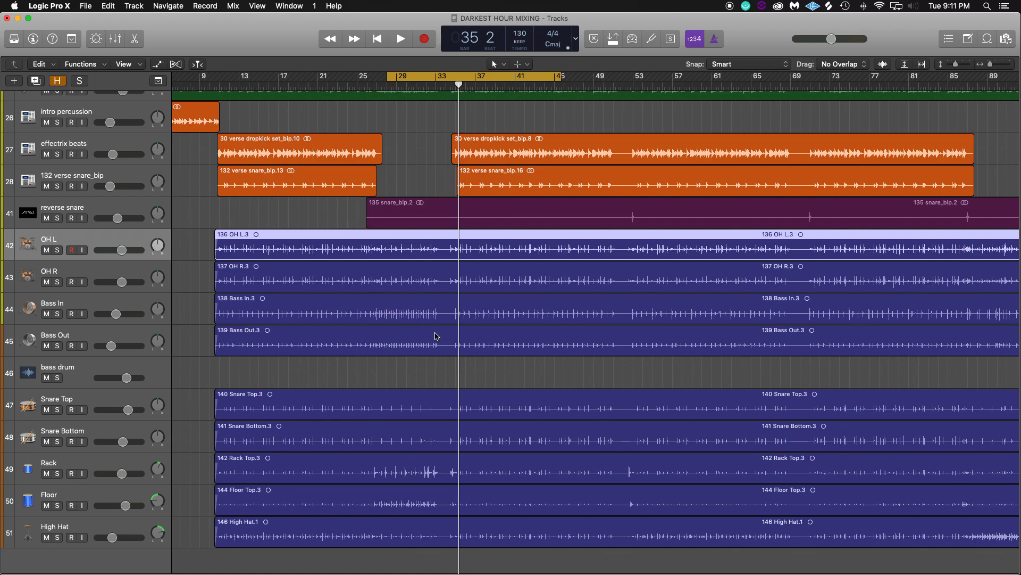